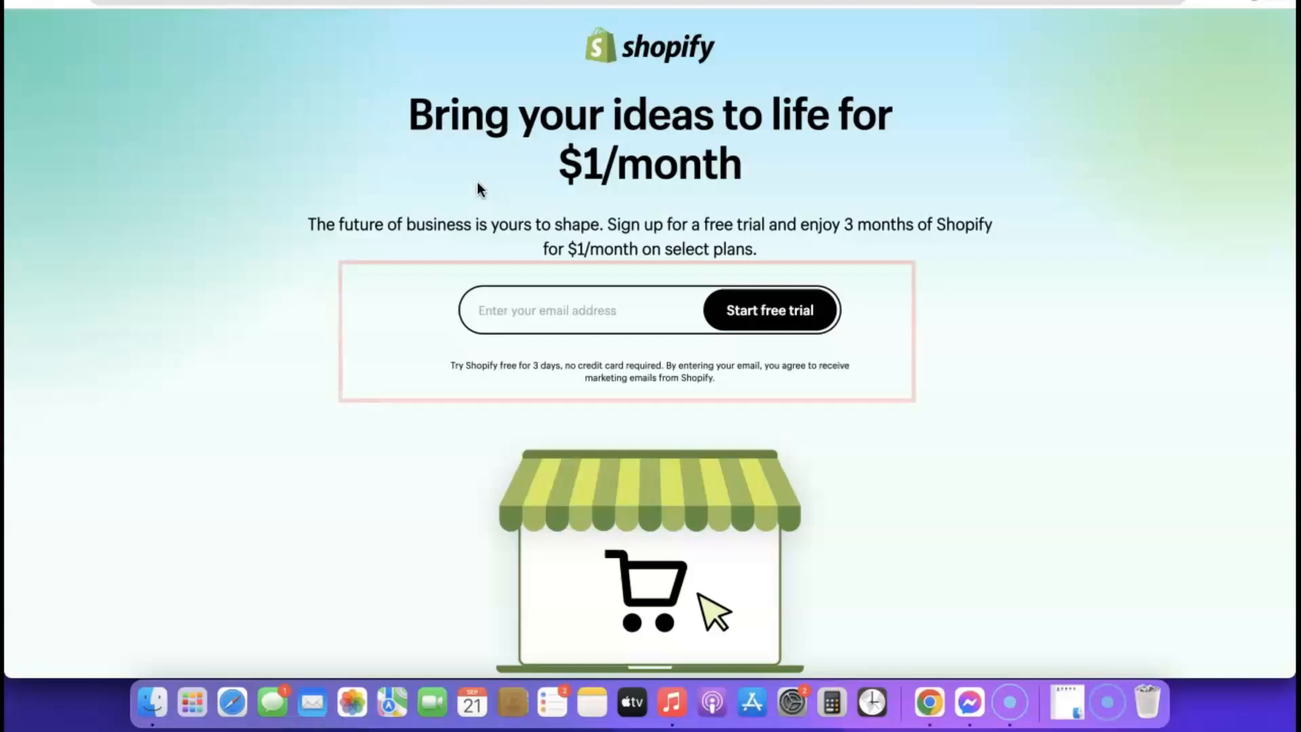
# - Start the Shopify free trial using the saved autofill email address
pyautogui.click(531, 308)
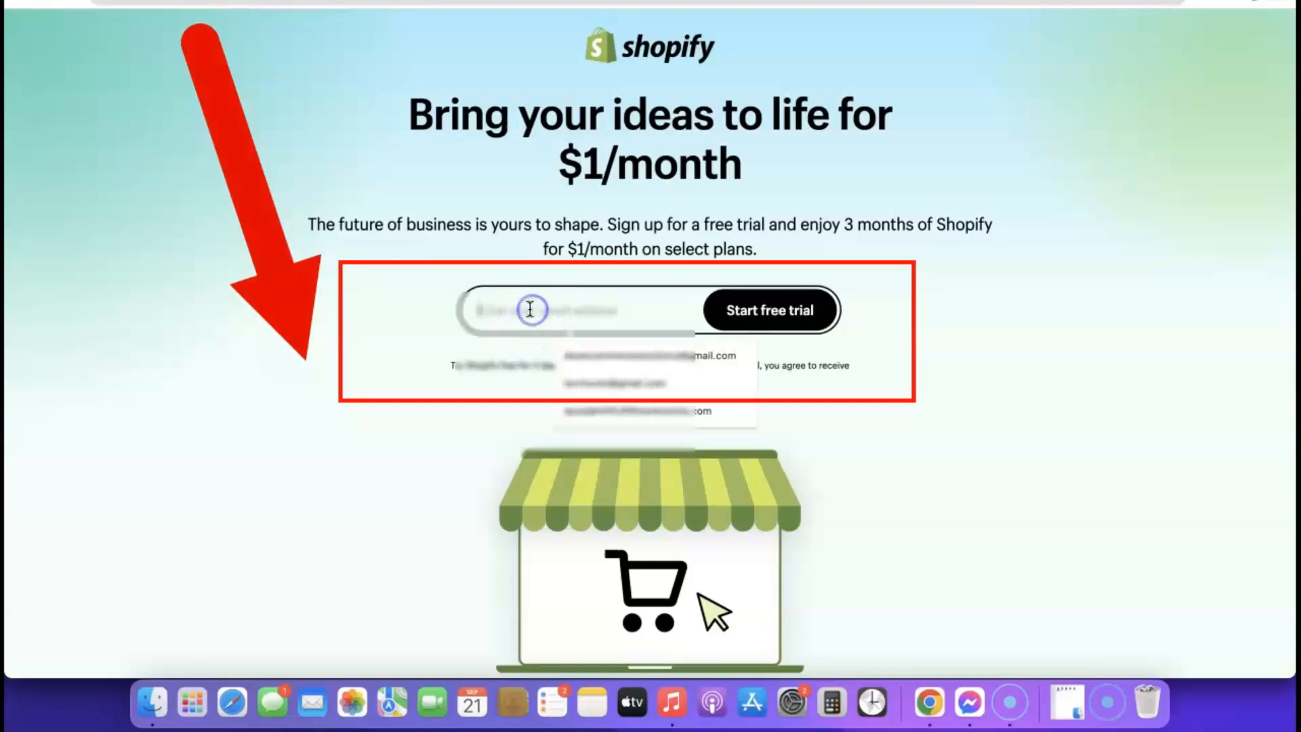
pyautogui.click(599, 355)
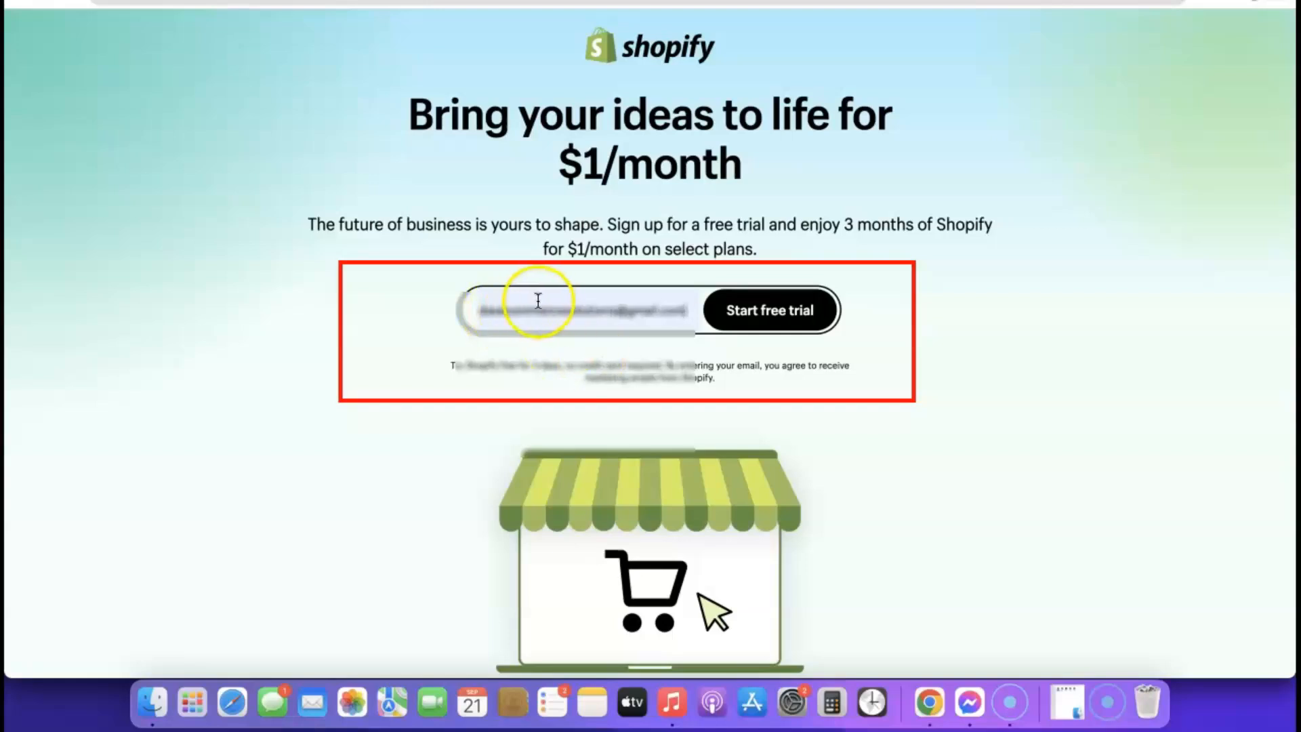
pyautogui.click(787, 333)
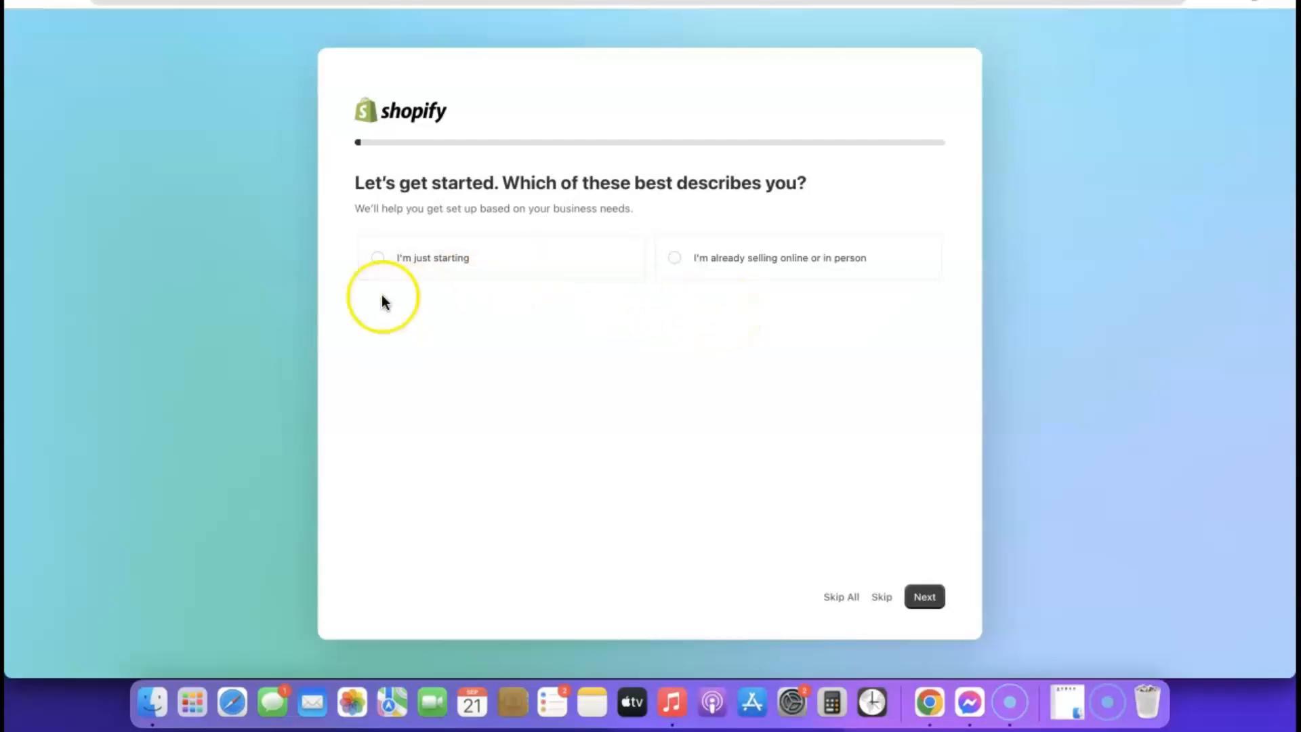
# - Answer onboarding as just starting, selling through an online store, and dropshipping products
pyautogui.click(378, 261)
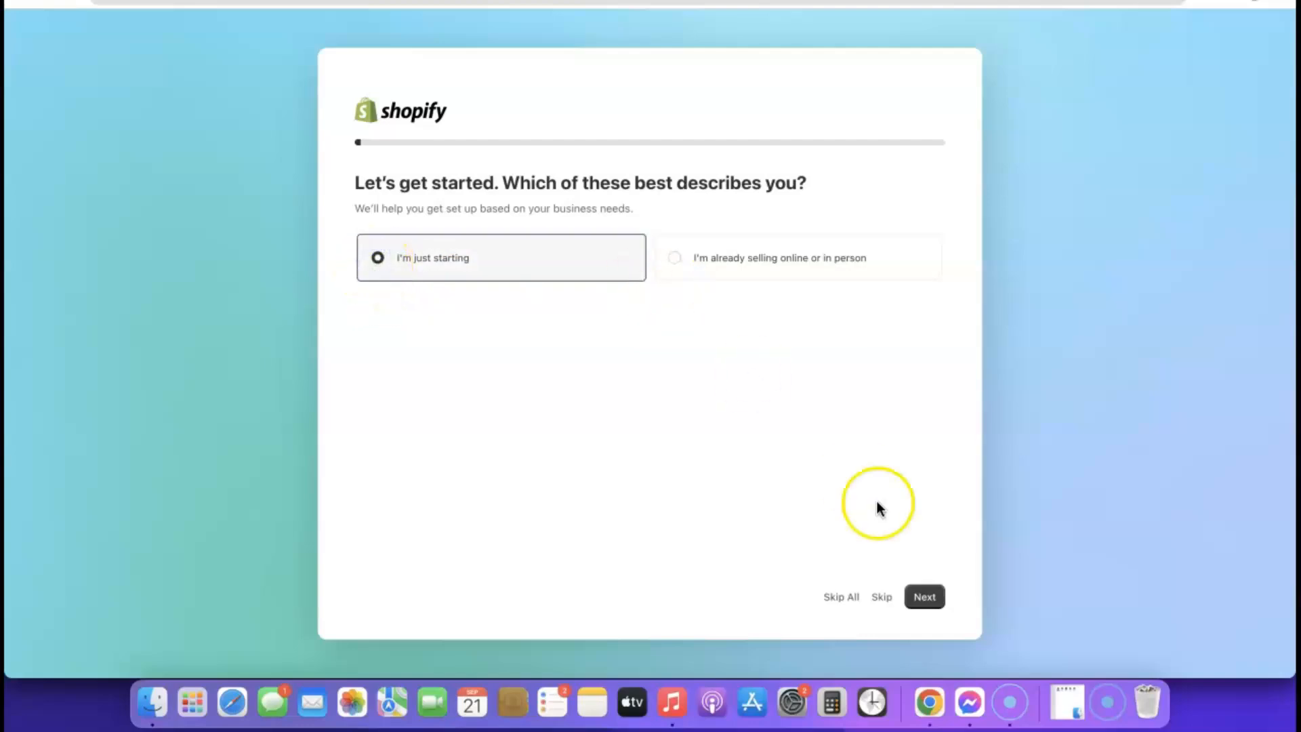
pyautogui.click(930, 601)
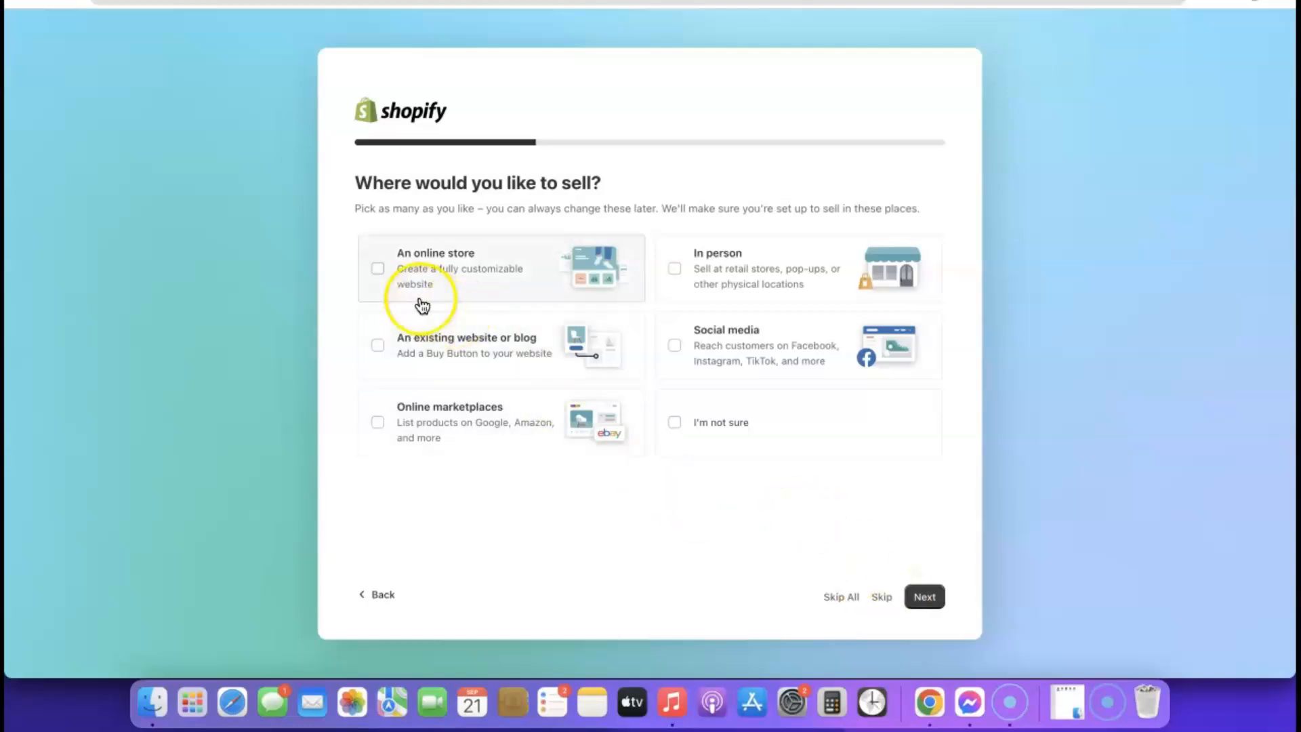
pyautogui.rightClick(377, 268)
pyautogui.click(352, 277)
pyautogui.click(376, 268)
pyautogui.click(923, 598)
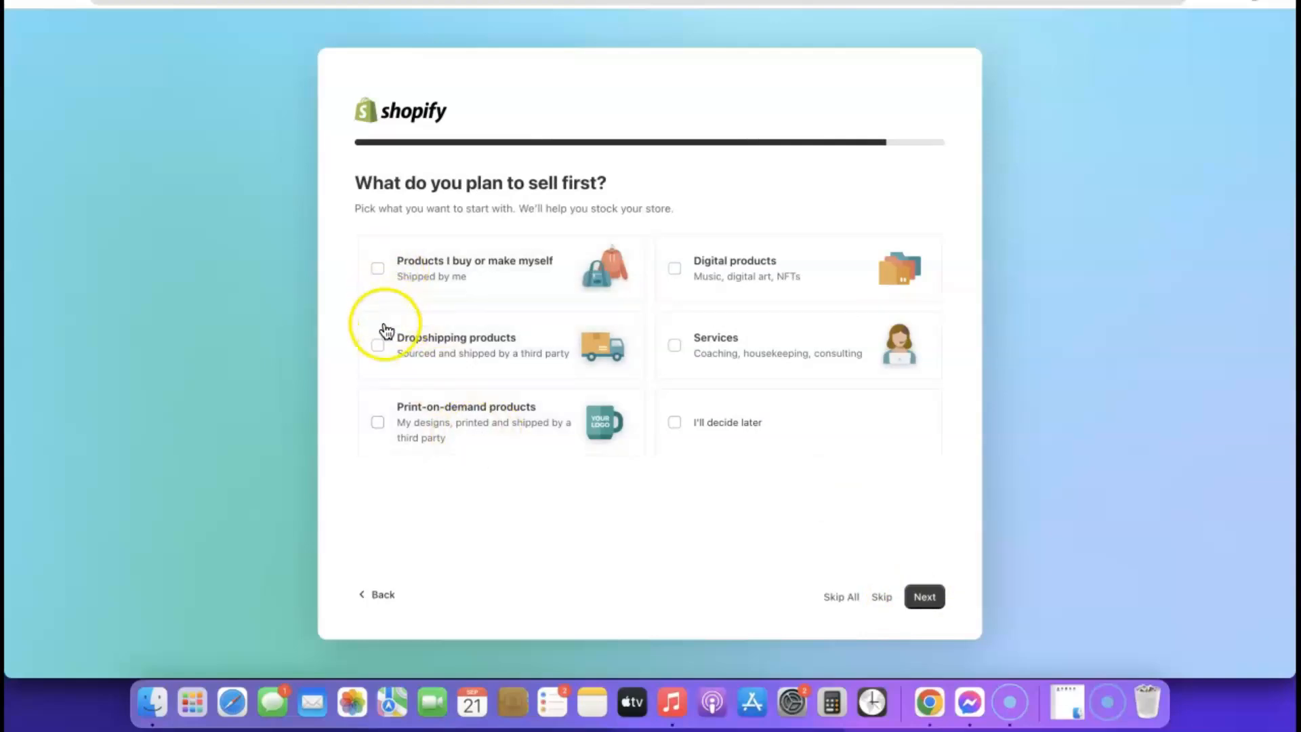
pyautogui.click(378, 346)
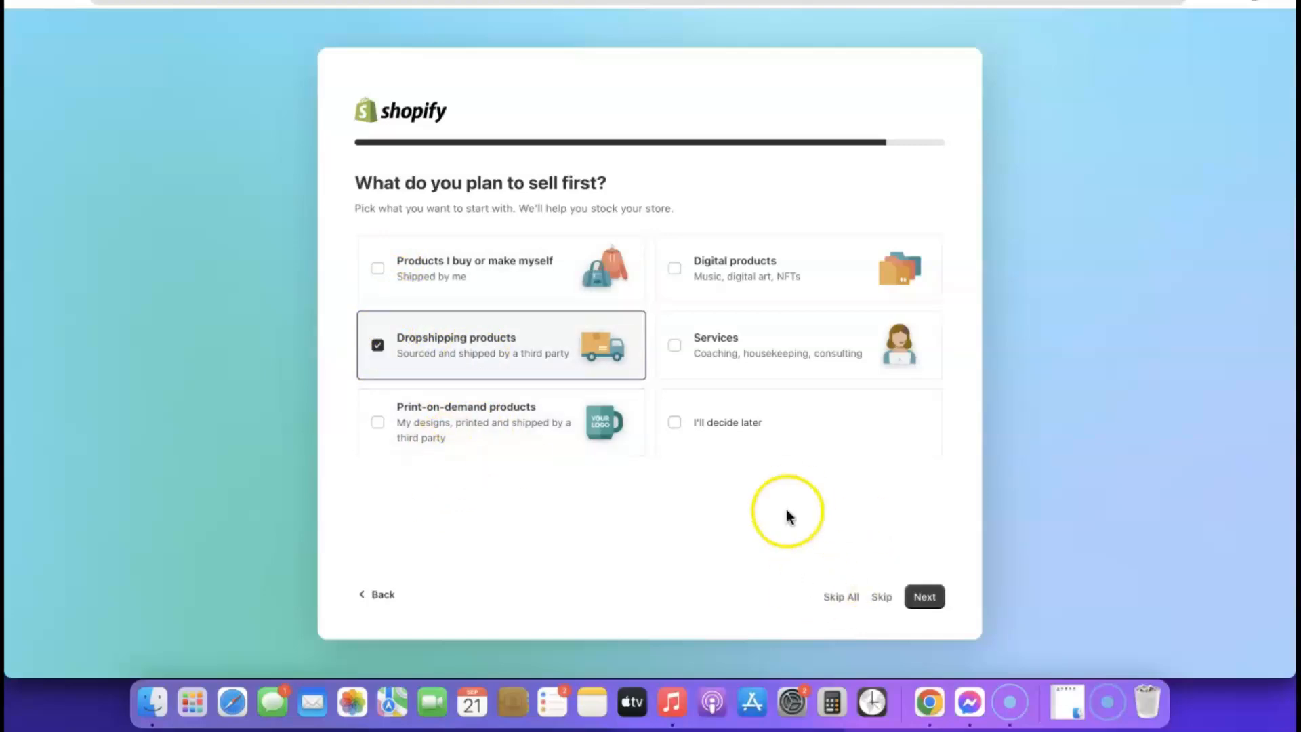
pyautogui.click(925, 598)
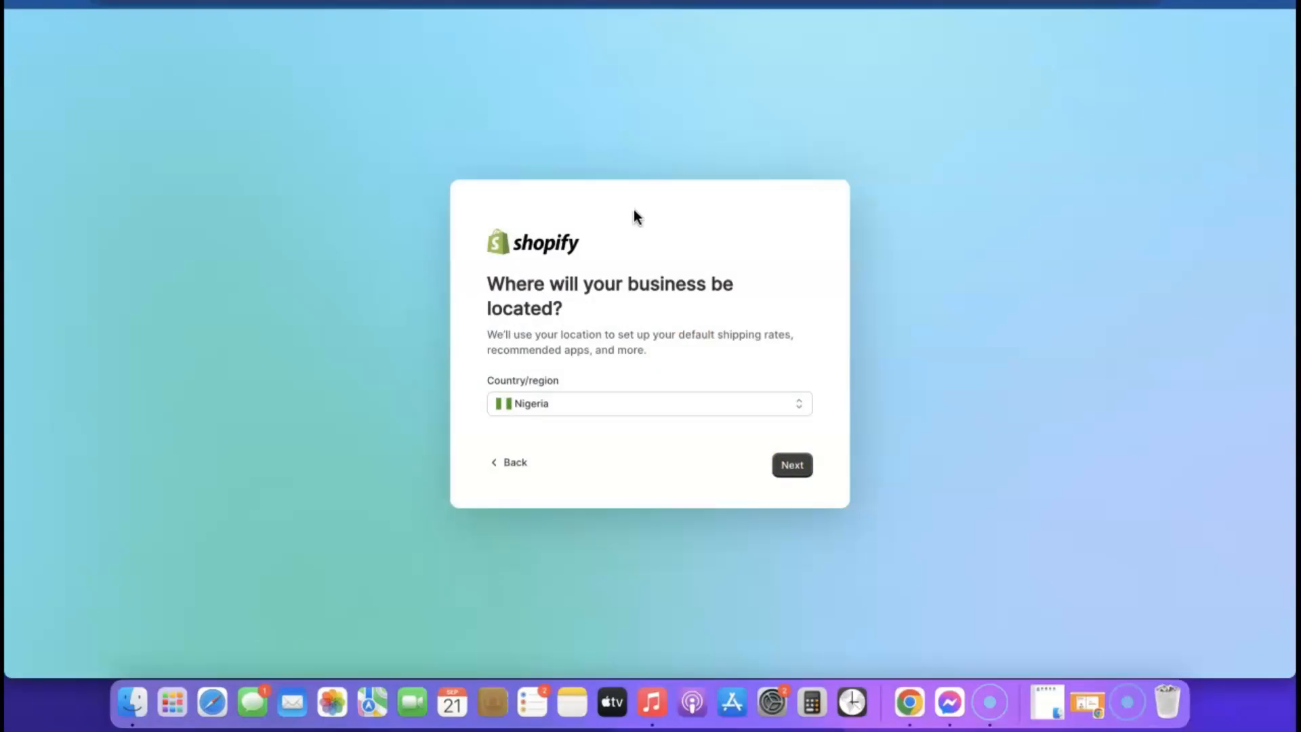
# - Keep Nigeria as the business country/region and move on to Shopify ID creation
pyautogui.click(731, 409)
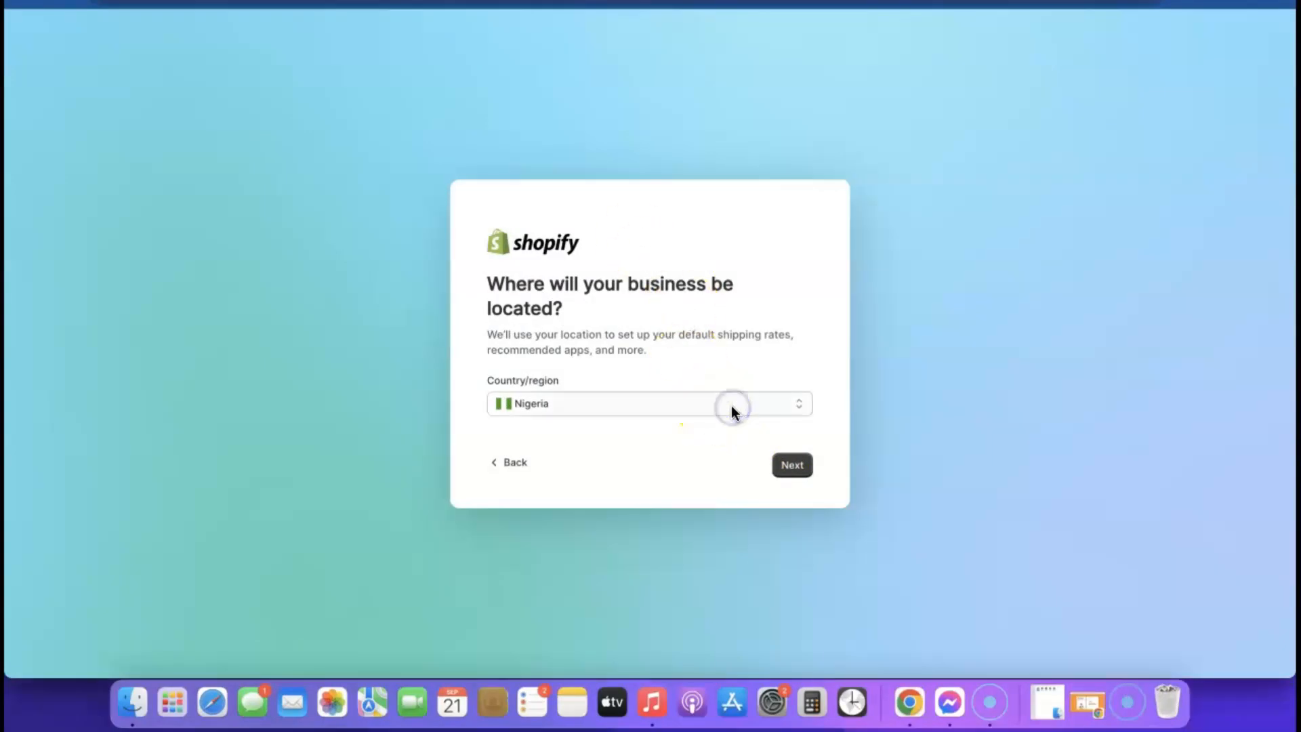
pyautogui.click(741, 407)
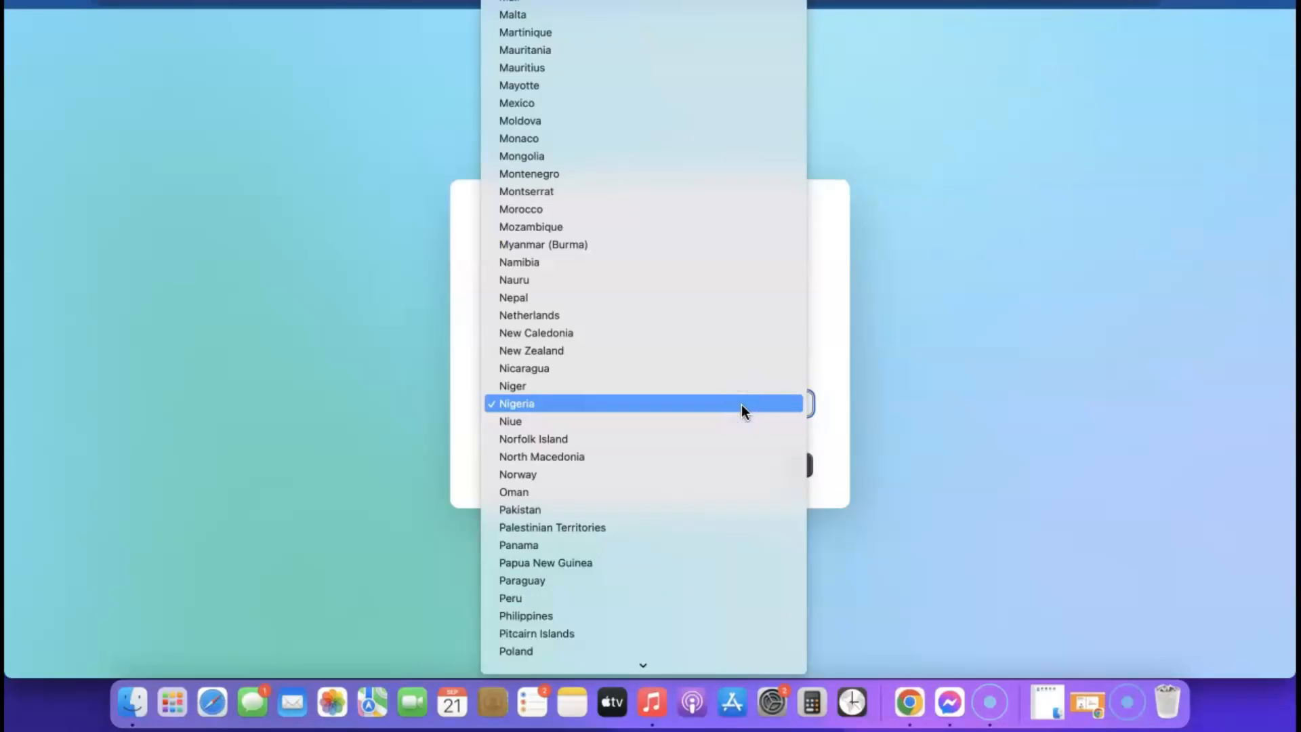
pyautogui.click(896, 409)
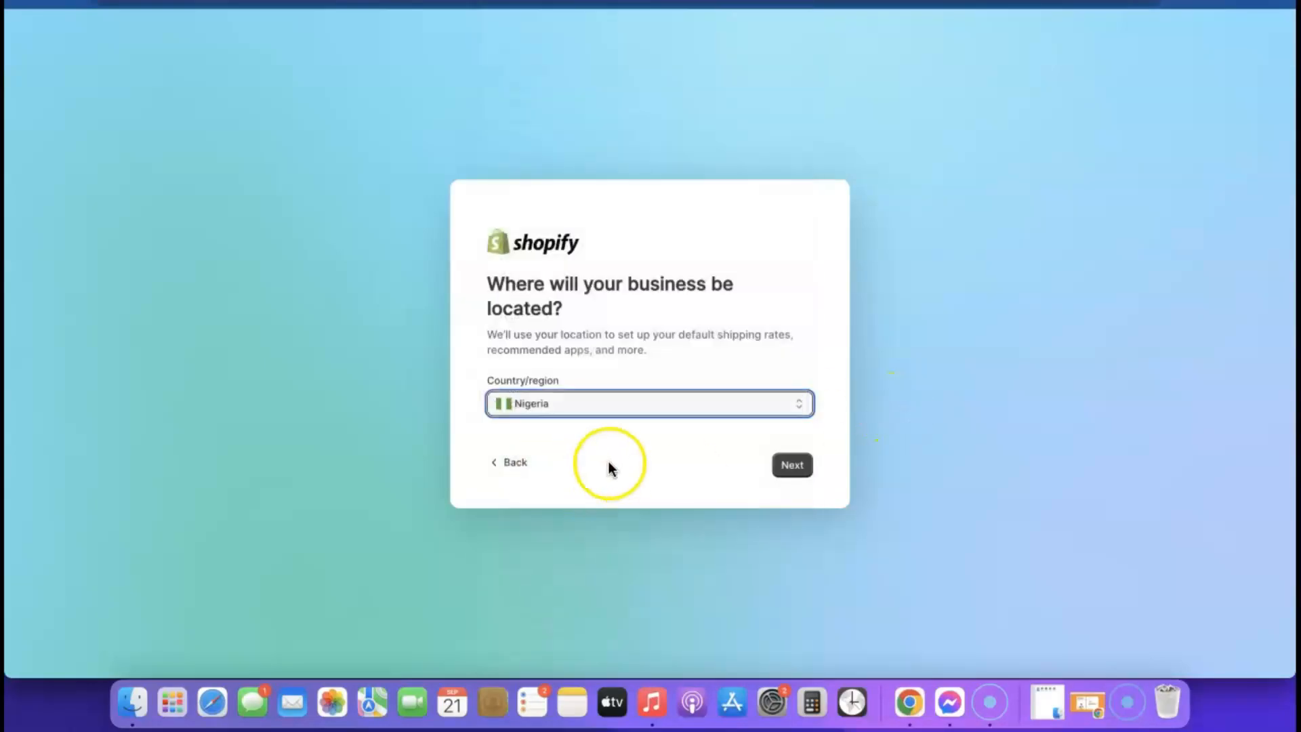
pyautogui.click(787, 464)
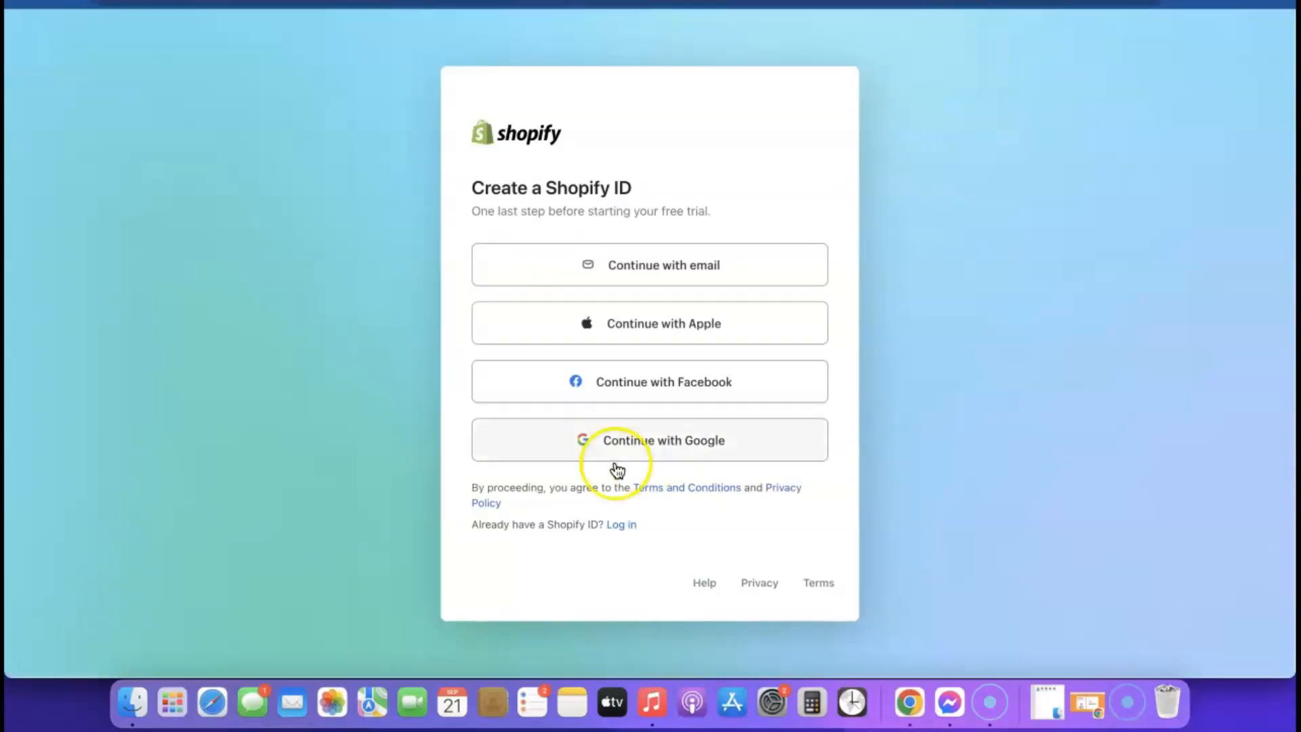
# - Create a Shopify ID by email with Chrome's suggested strong password
pyautogui.click(652, 271)
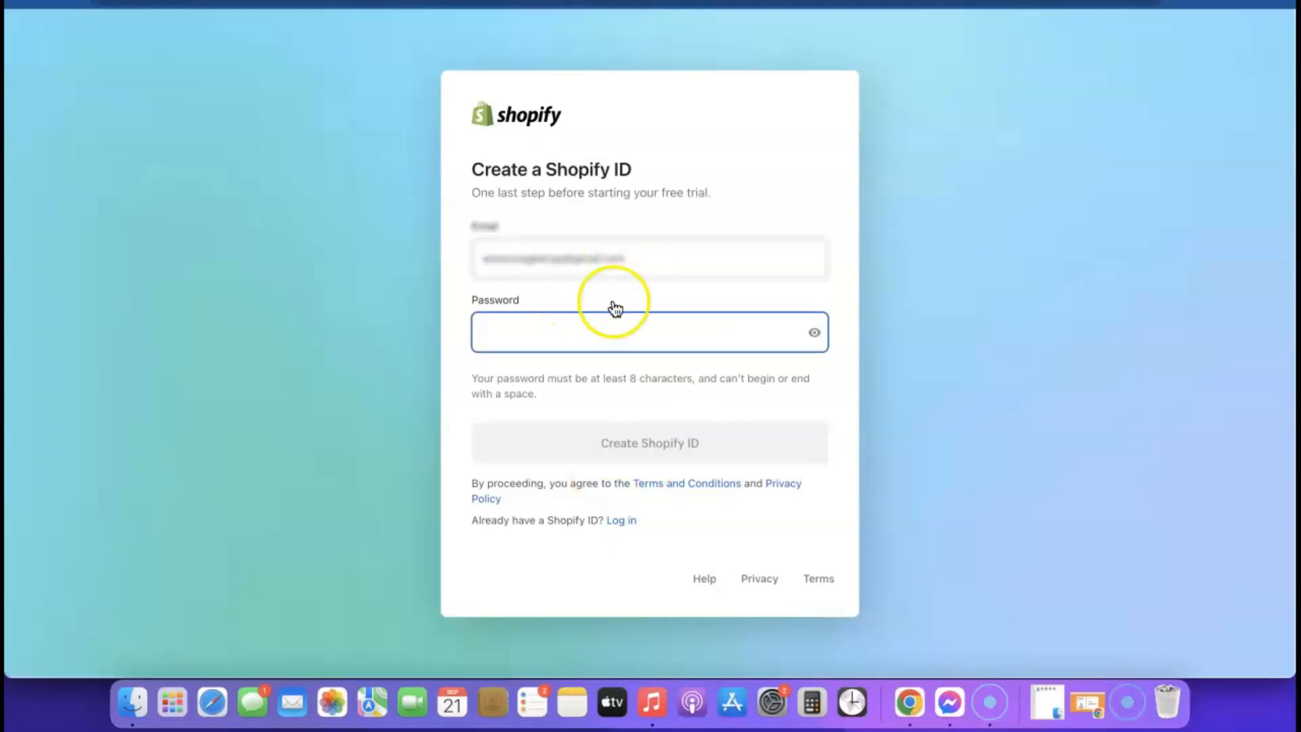
pyautogui.click(700, 347)
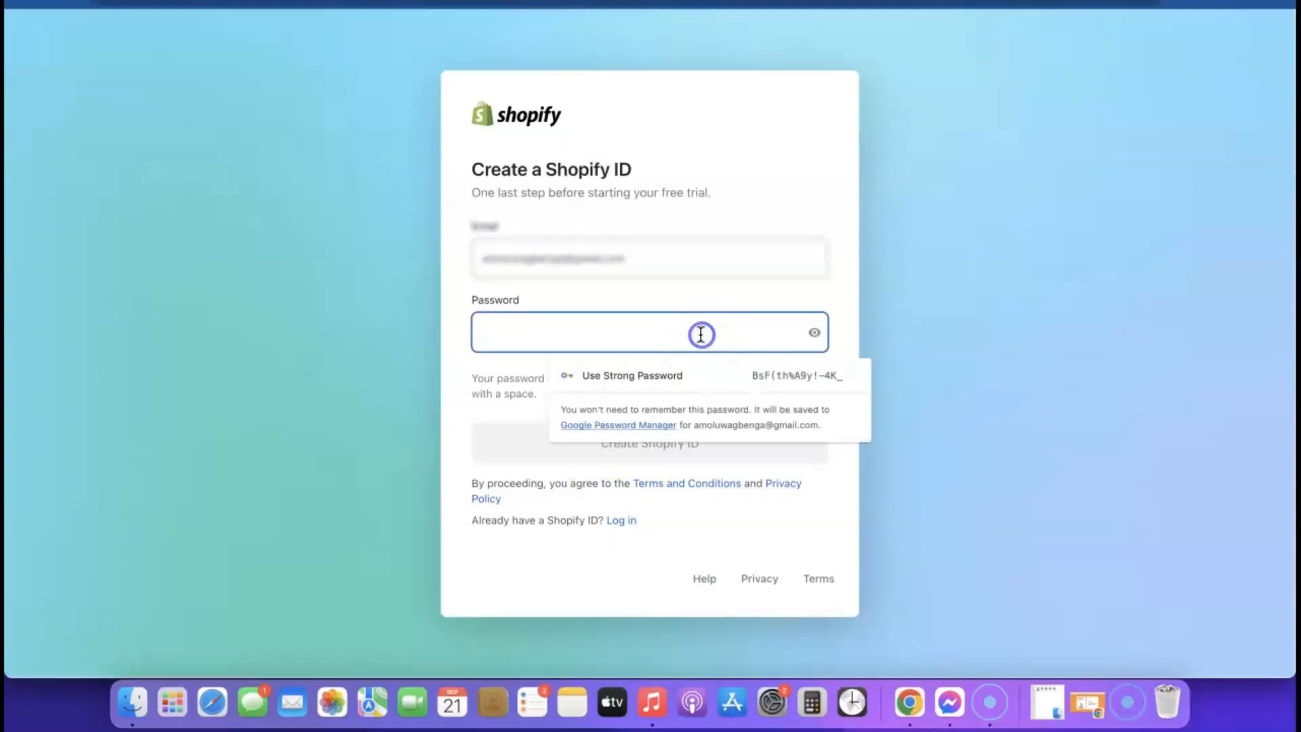
pyautogui.click(696, 377)
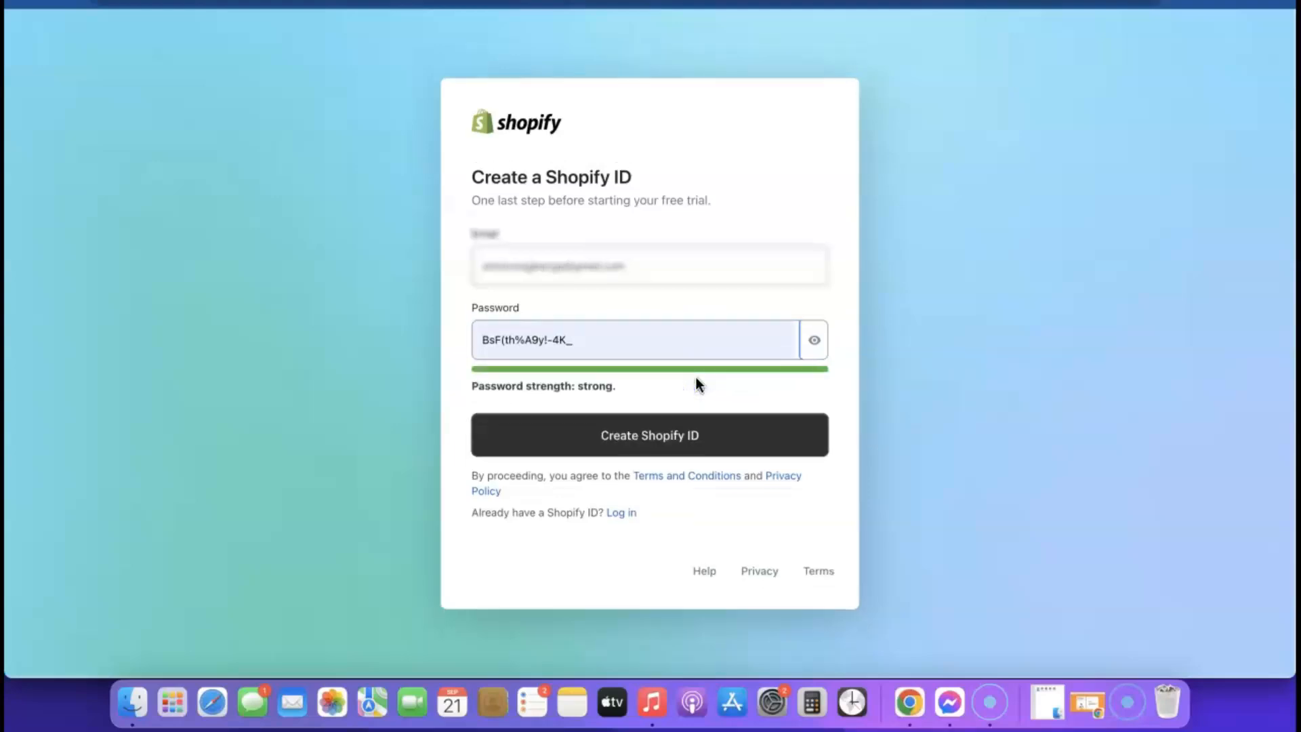
pyautogui.click(673, 441)
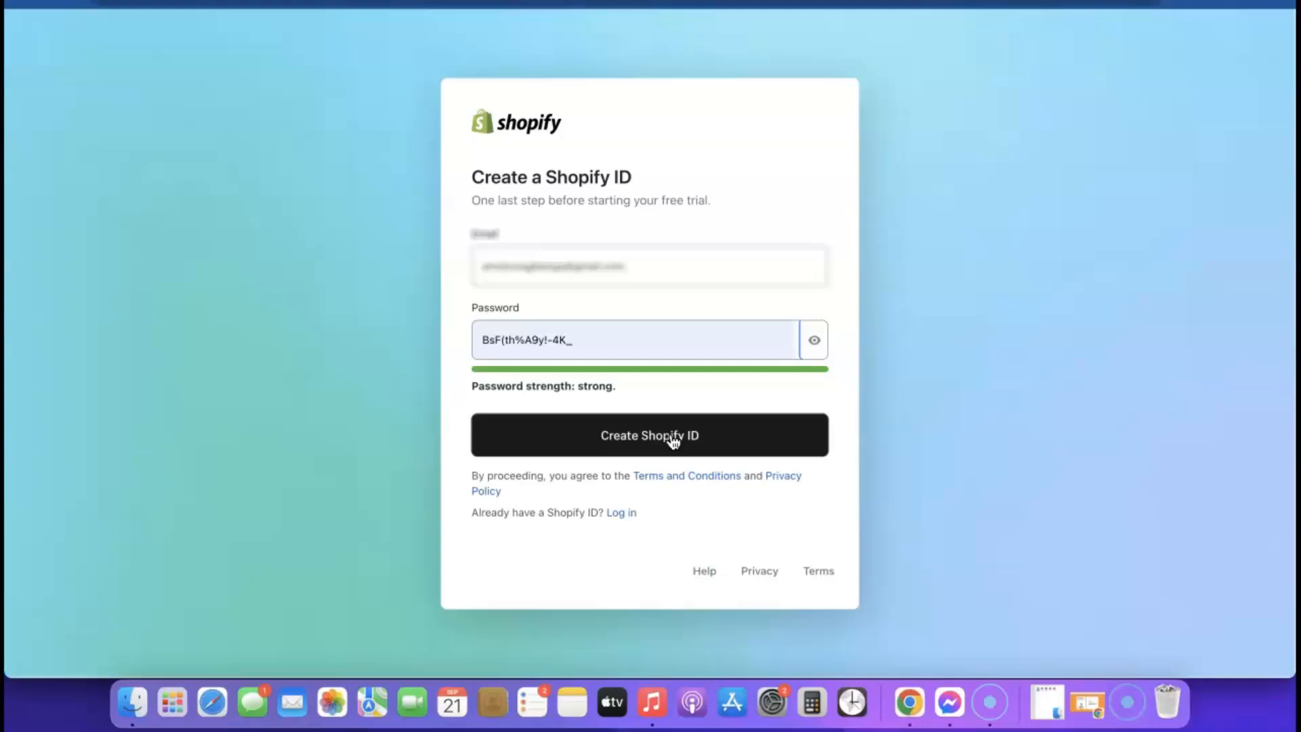
pyautogui.click(640, 436)
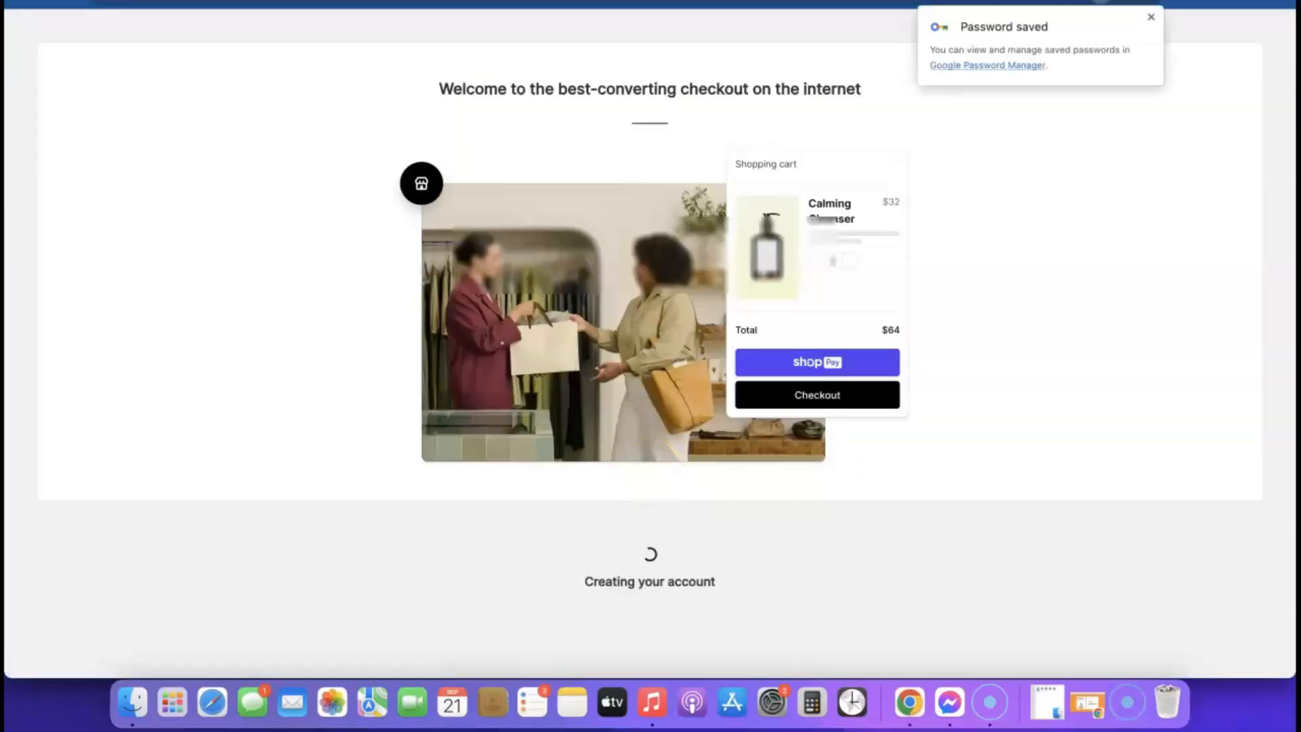
pyautogui.click(905, 181)
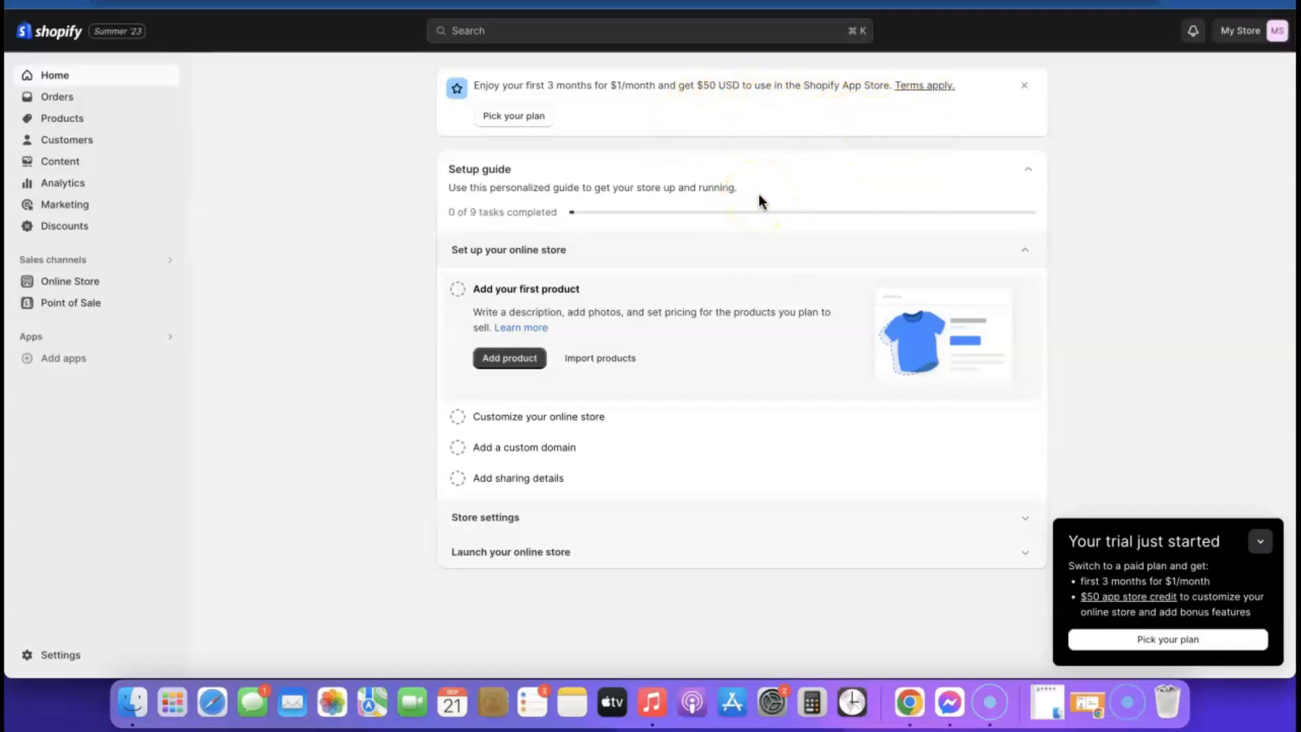
# - Open the Select a plan page from the trial banner's Pick your plan link
pyautogui.click(518, 116)
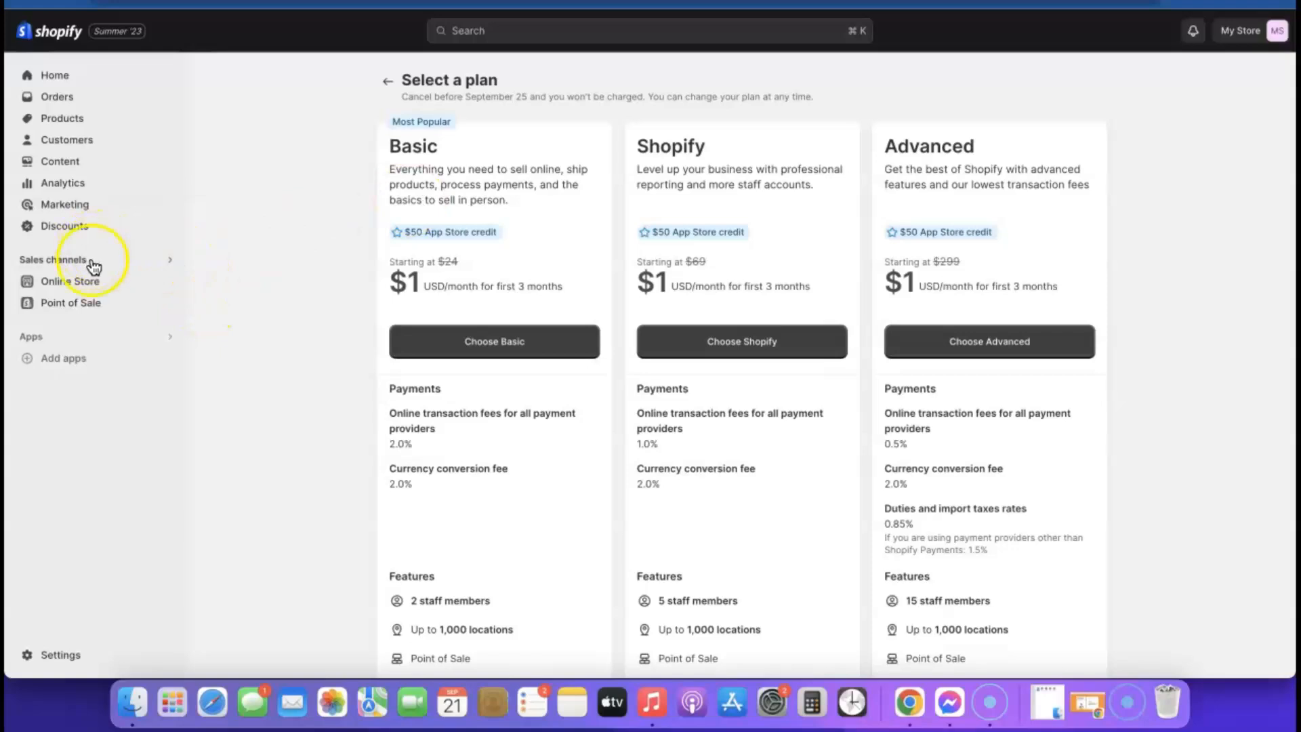
# - Return Home, go to plan selection, and choose the Basic plan
pyautogui.click(51, 82)
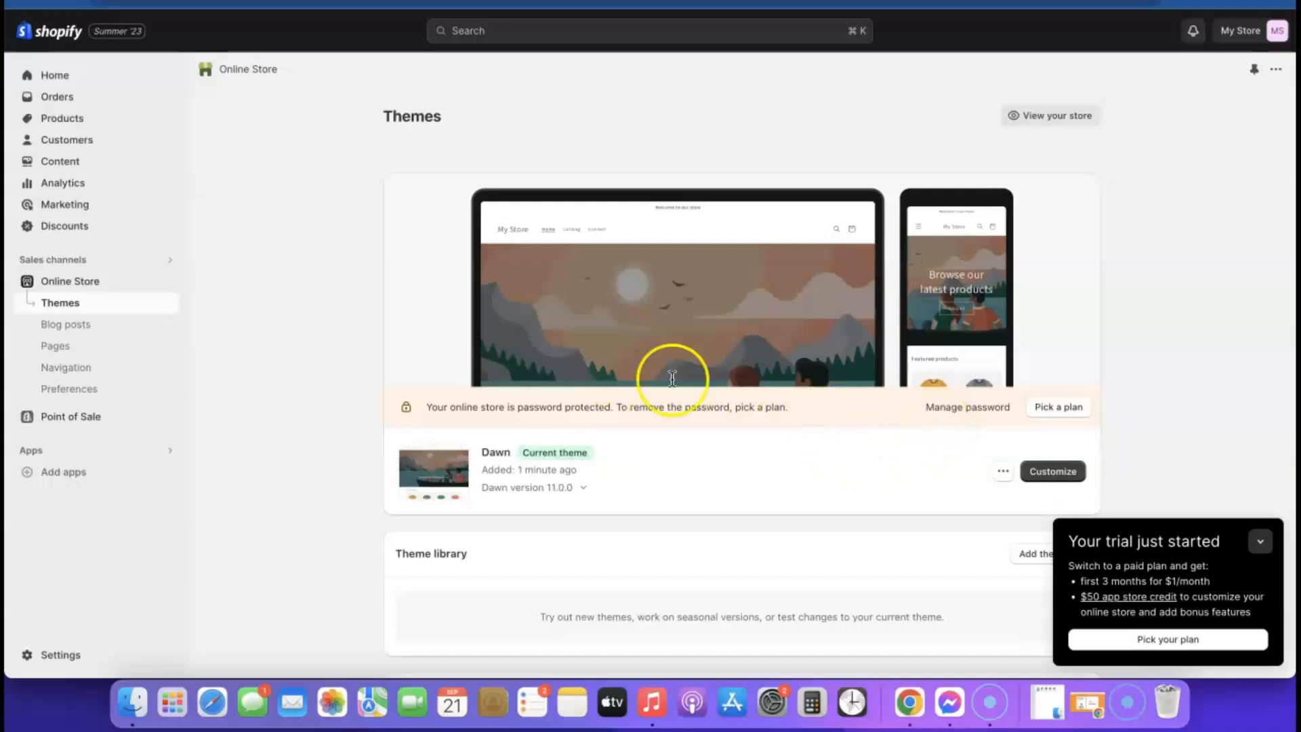
pyautogui.click(1044, 410)
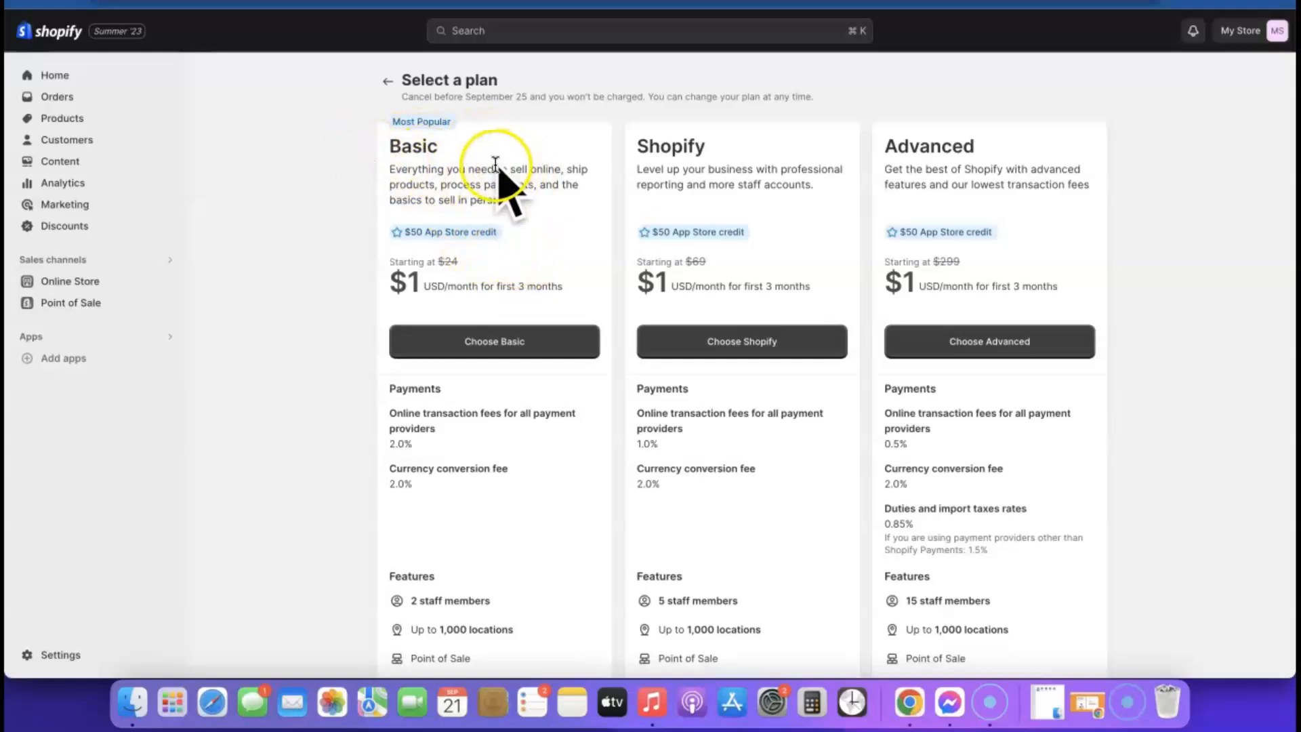
pyautogui.click(494, 344)
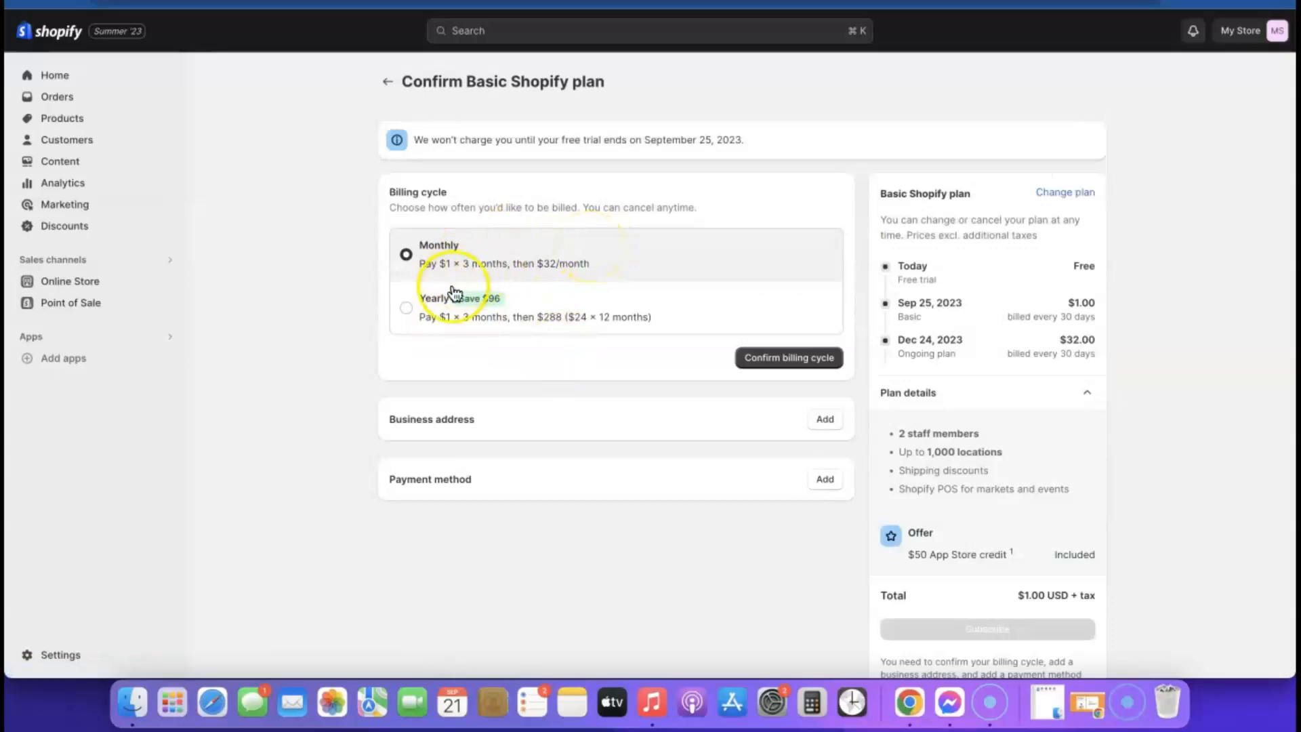
# - Confirm monthly billing and save a business address with the owner's first and last name
pyautogui.click(780, 365)
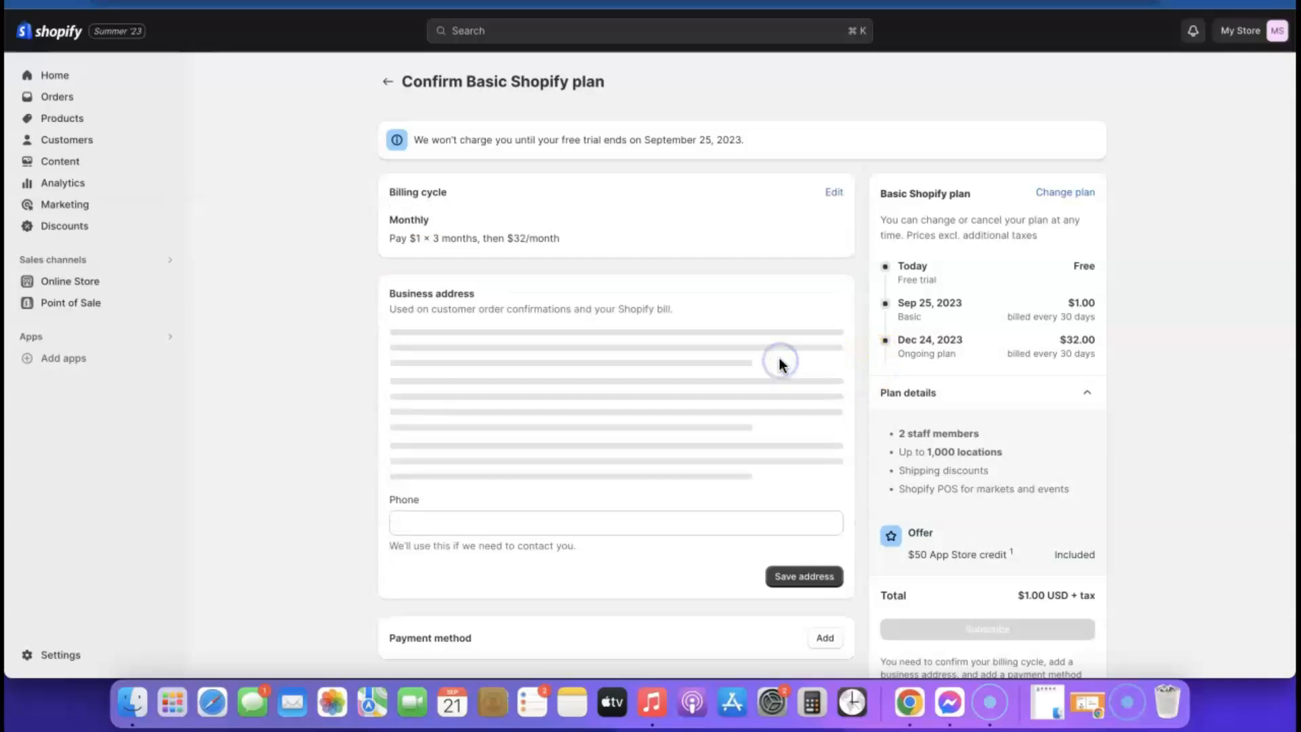
pyautogui.scroll(-2, 770, 332)
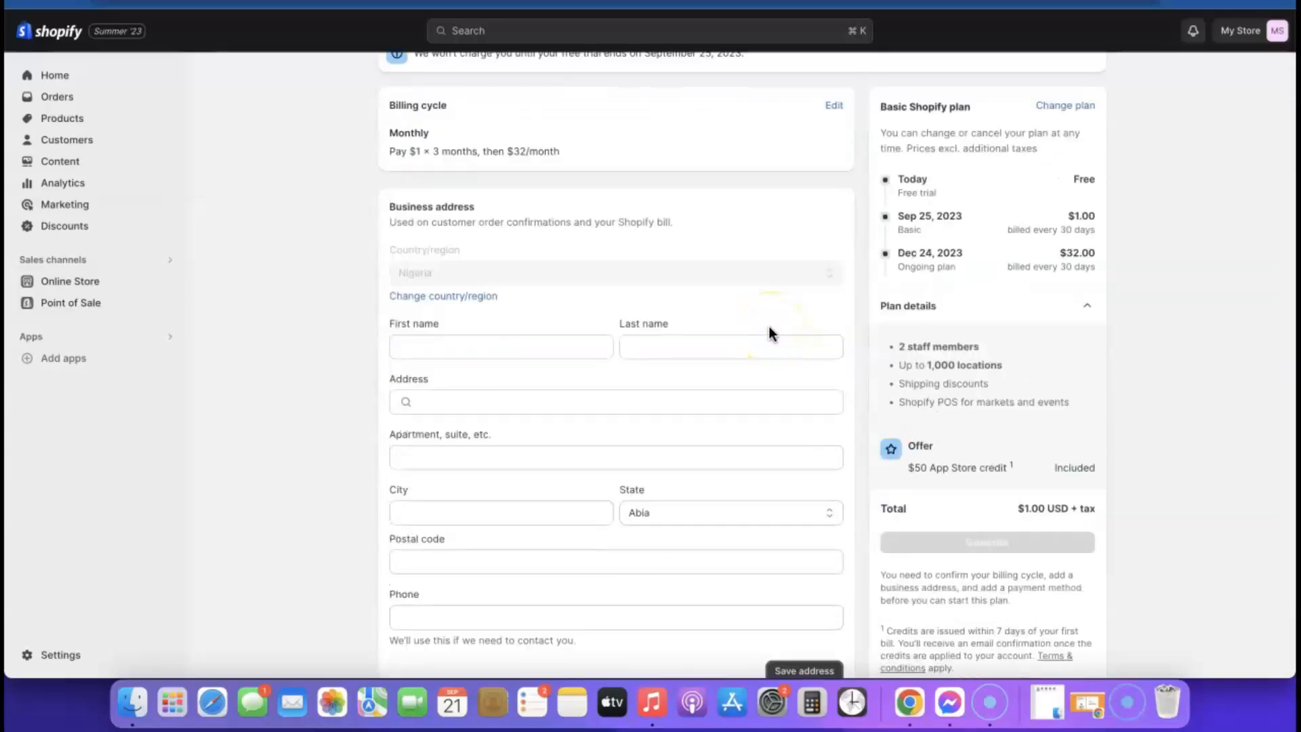
pyautogui.click(475, 342)
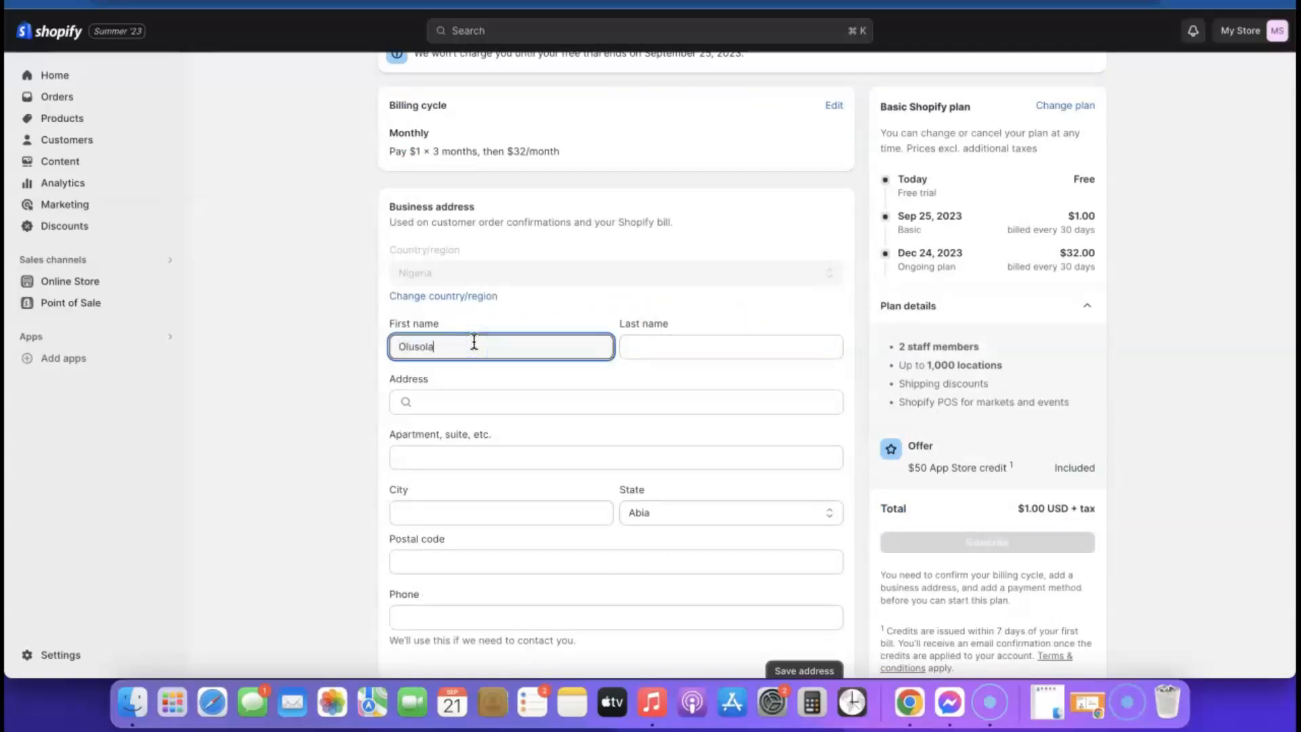
pyautogui.click(708, 344)
pyautogui.click(661, 403)
pyautogui.click(568, 391)
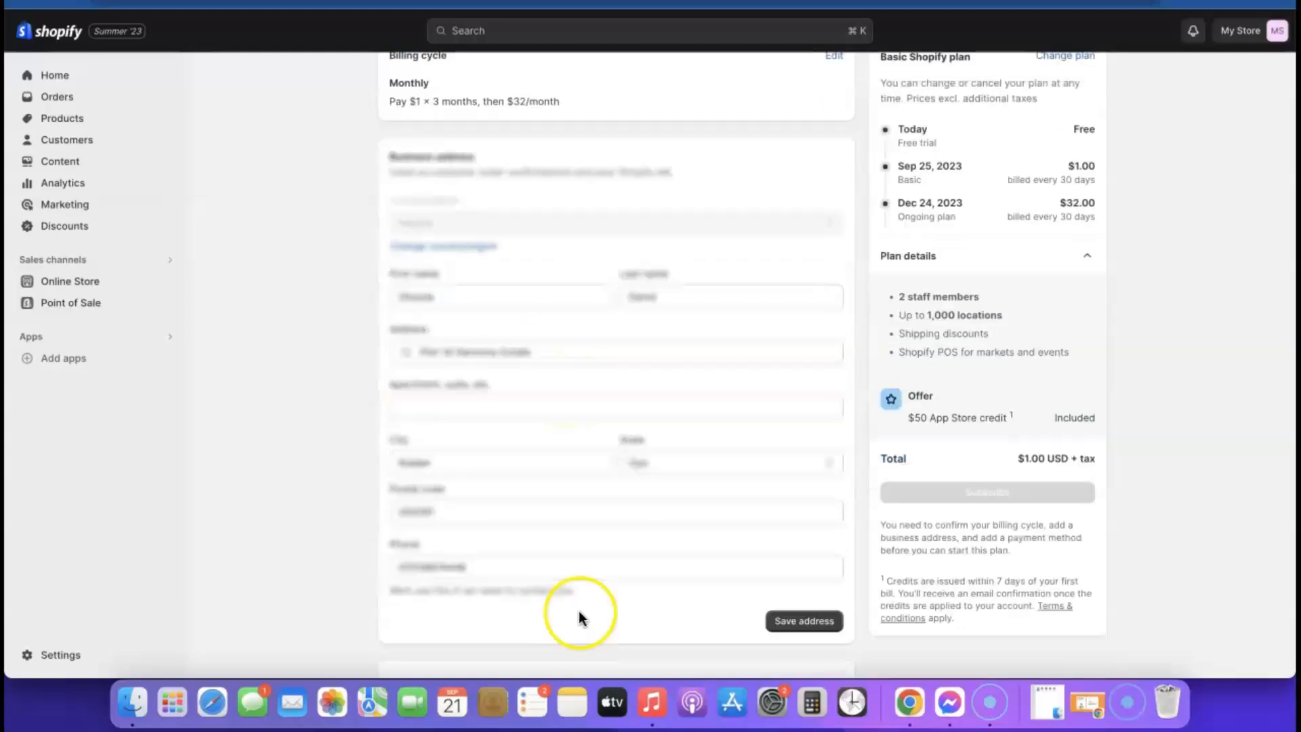
pyautogui.click(819, 620)
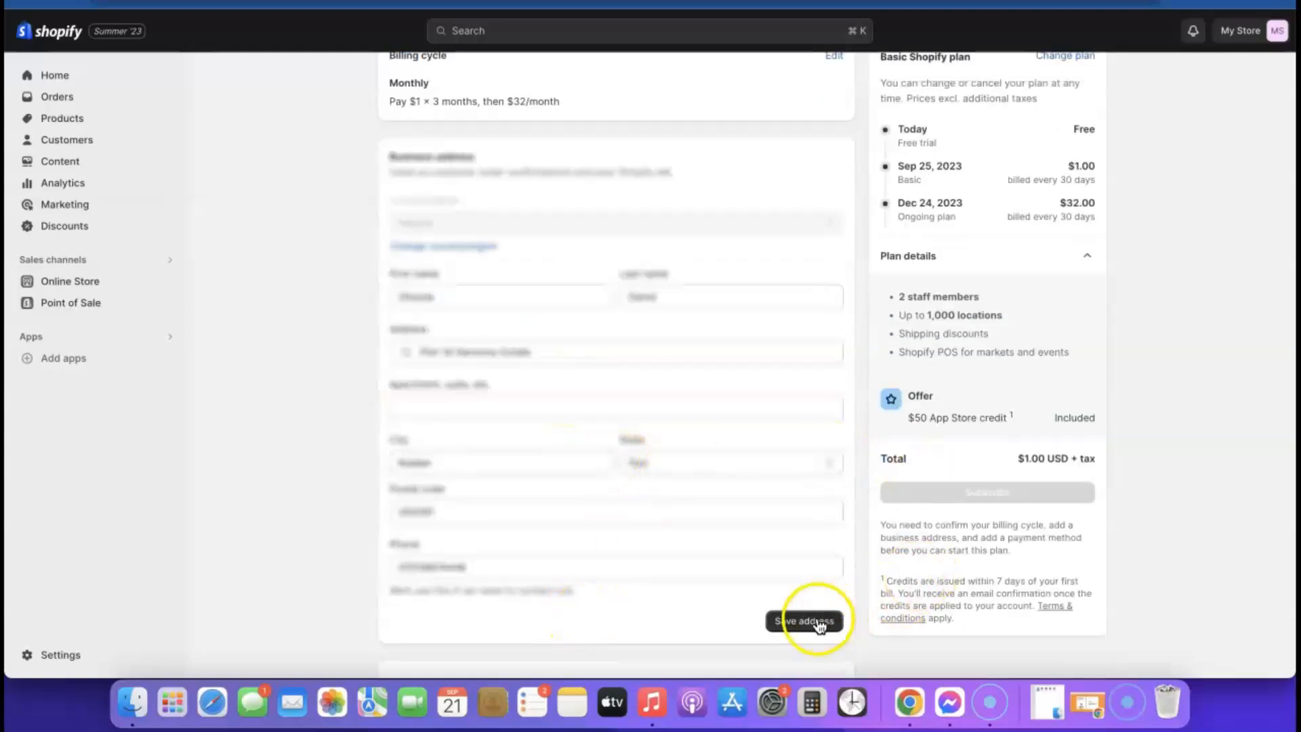
pyautogui.click(645, 425)
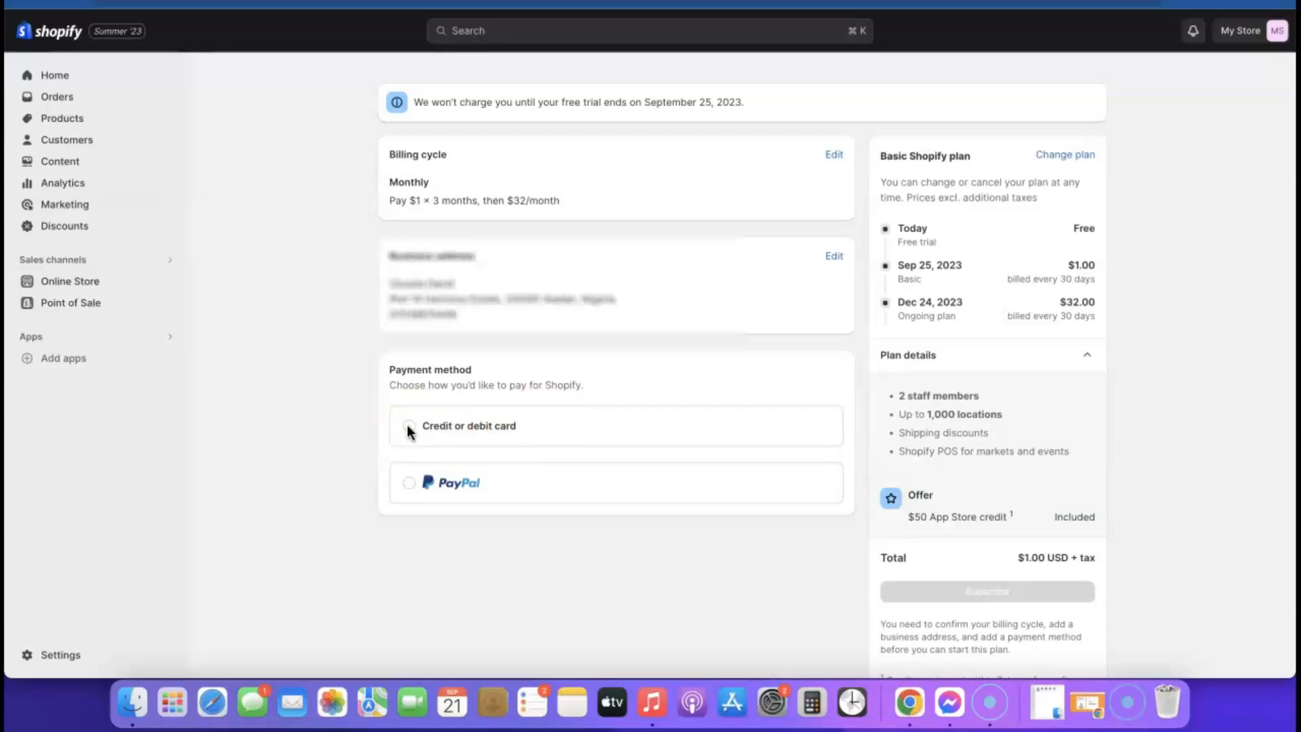
# - Add a Visa card as the payment method for the Basic plan
pyautogui.click(412, 480)
pyautogui.click(616, 449)
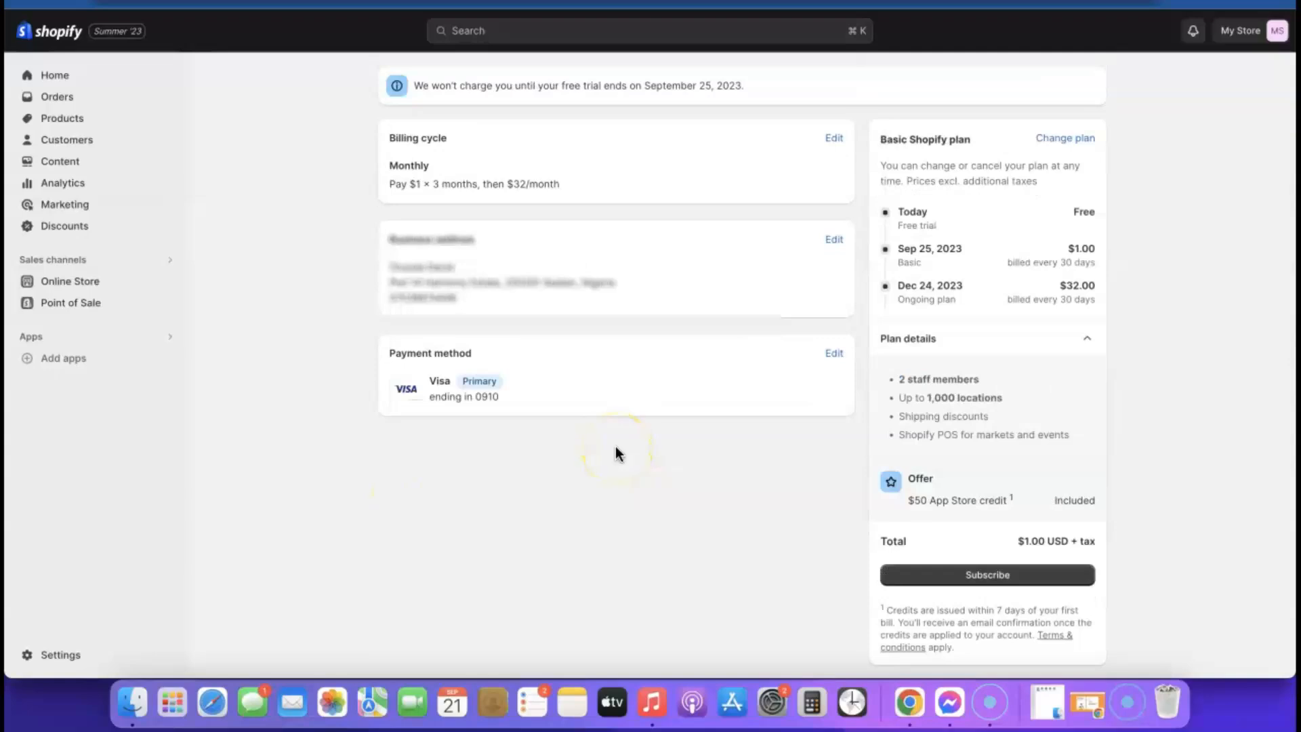
pyautogui.click(449, 189)
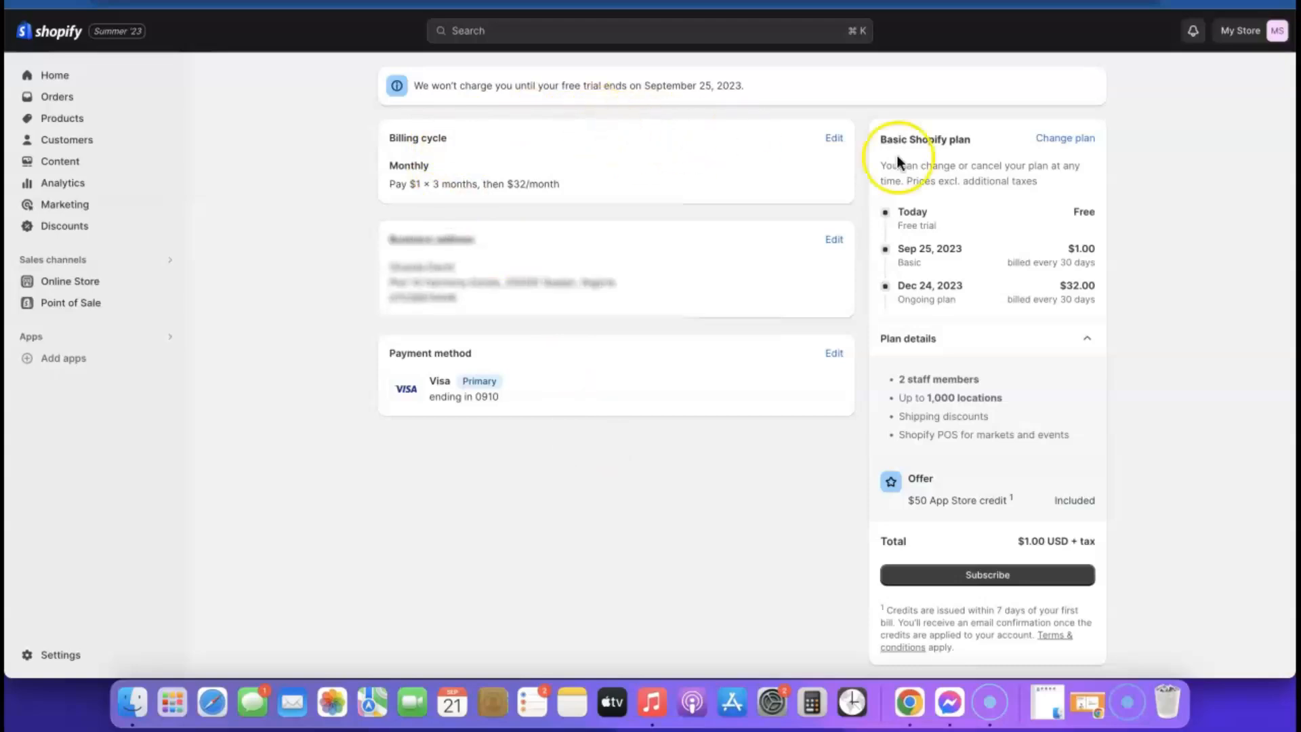
# - Subscribe to the Point of Sale plan, returning to the top of the POS Pro offer
pyautogui.scroll(-1, 1073, 652)
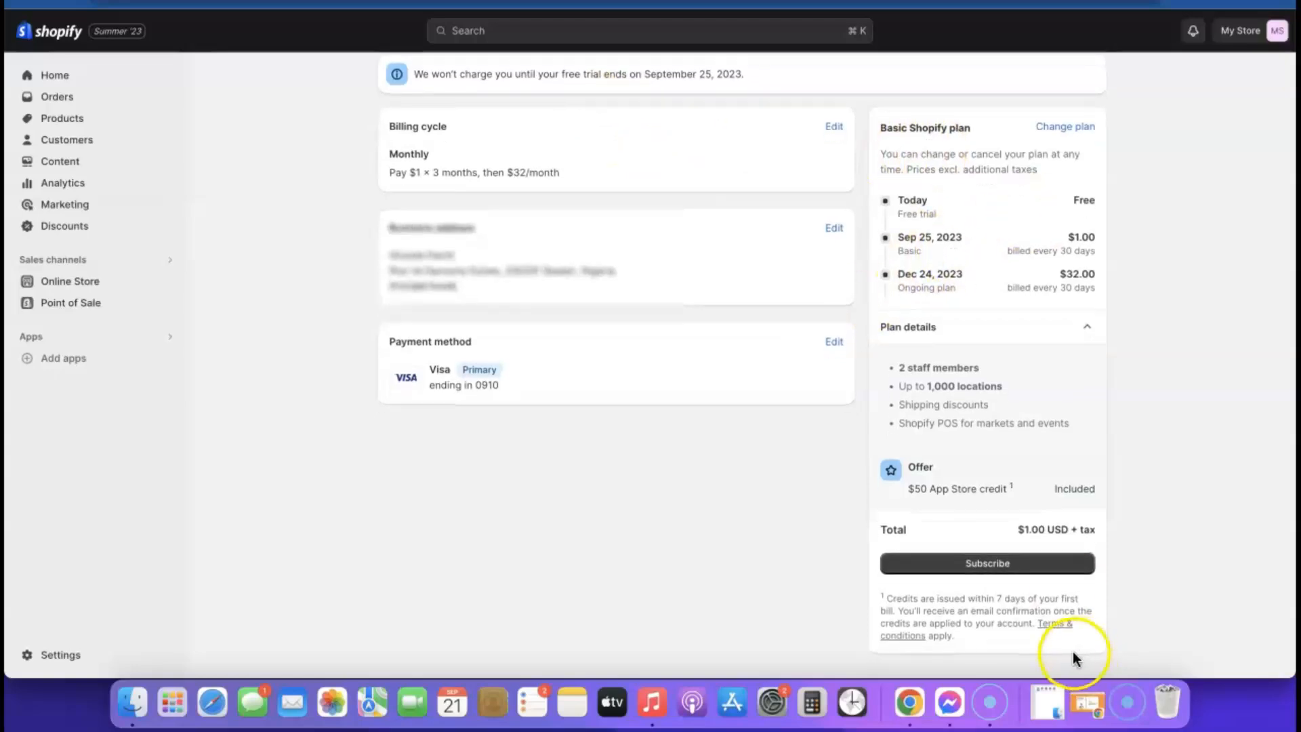
pyautogui.click(990, 567)
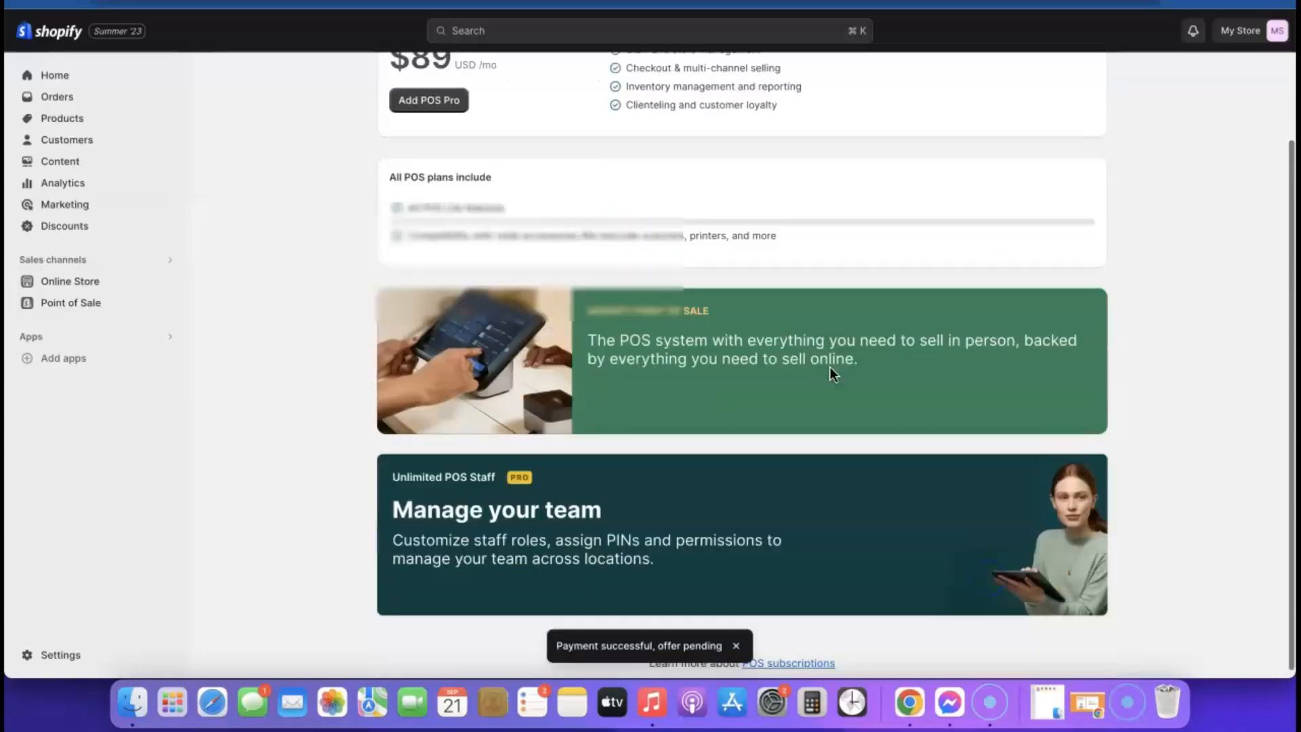
pyautogui.scroll(5, 831, 368)
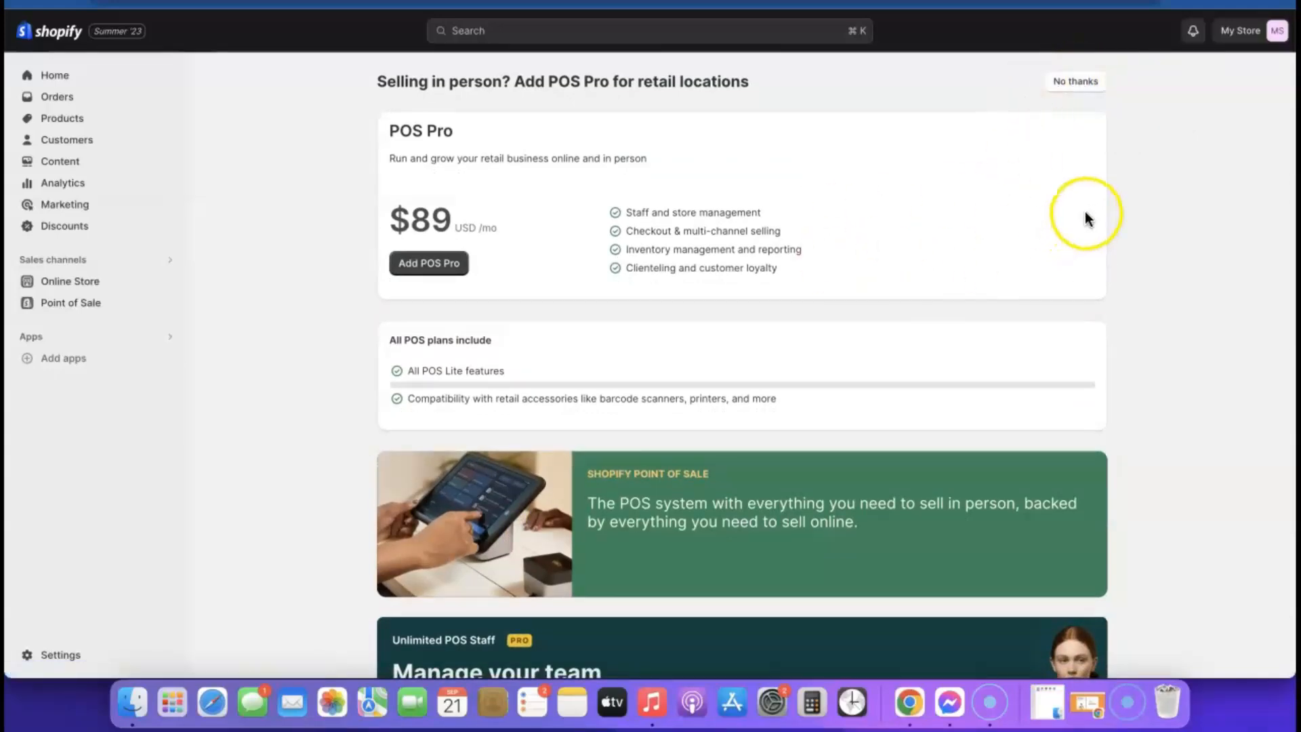
# - Decline POS Pro and preview the current storefront in a new browser tab
pyautogui.click(1078, 81)
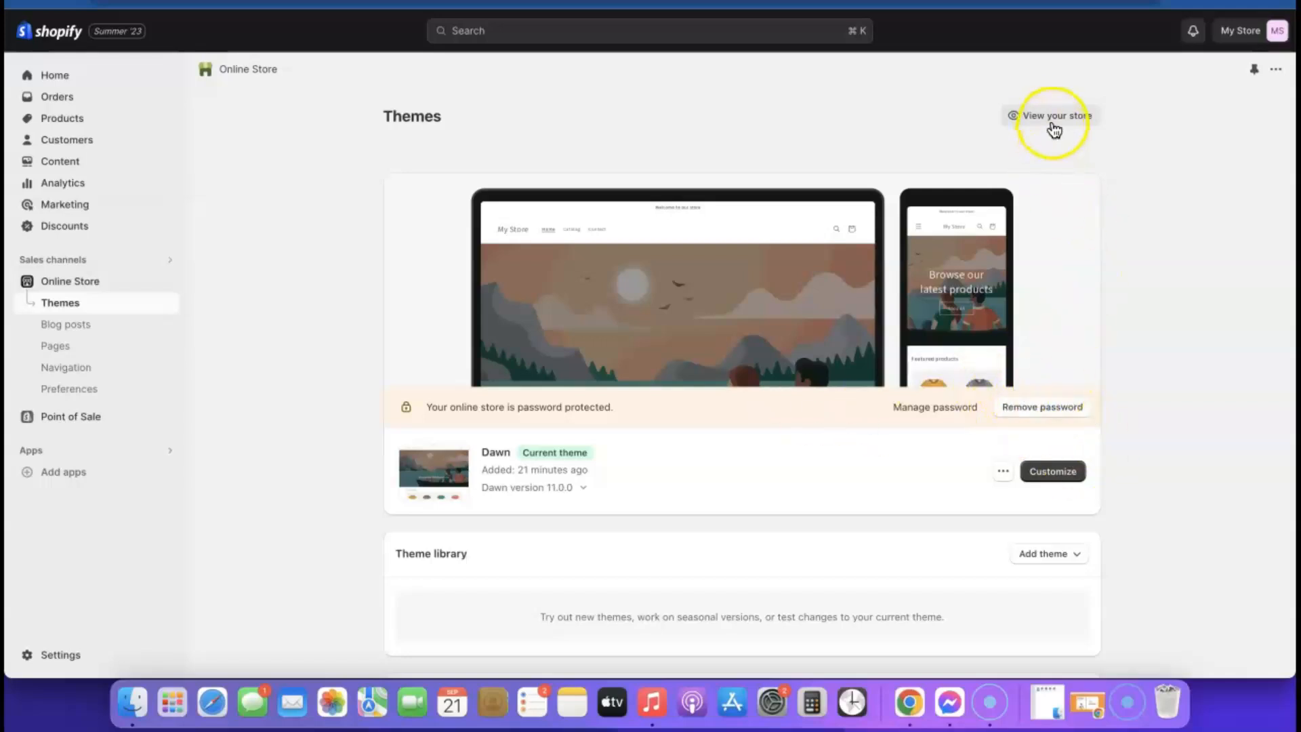
pyautogui.rightClick(1052, 126)
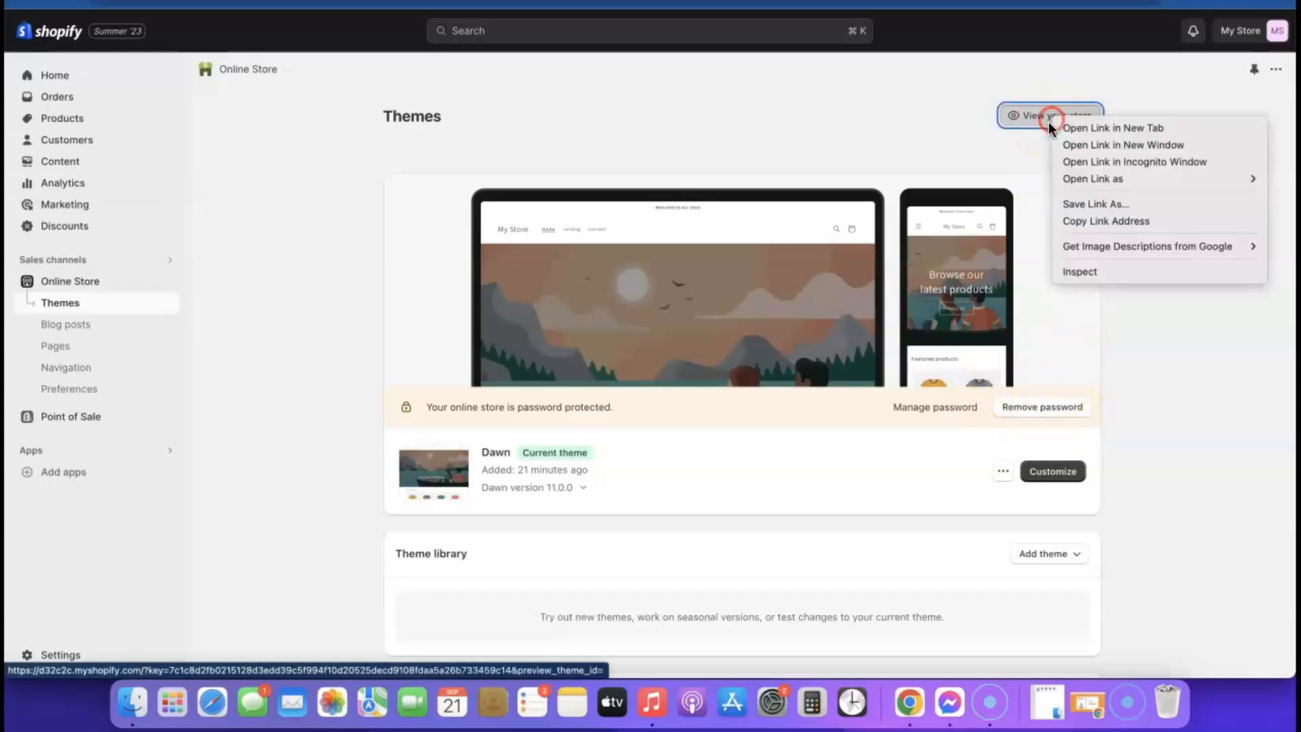
pyautogui.click(1083, 127)
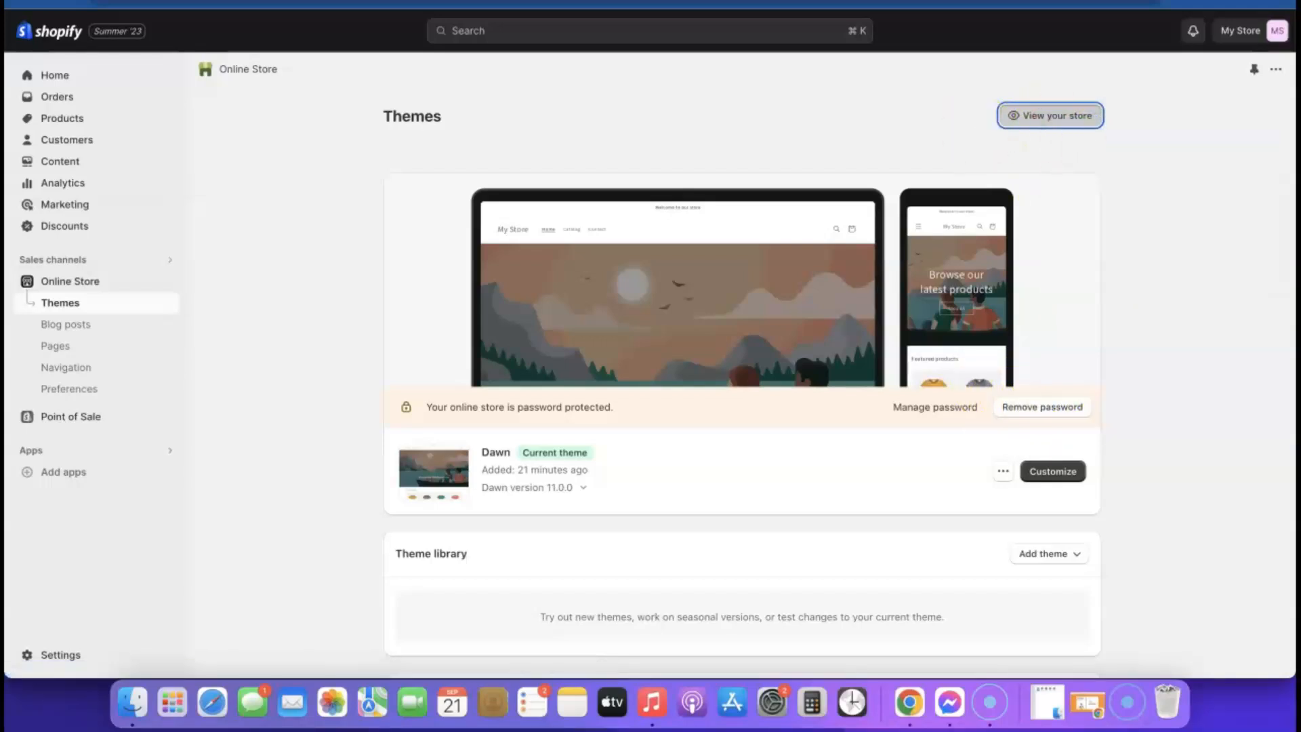
pyautogui.click(339, 1)
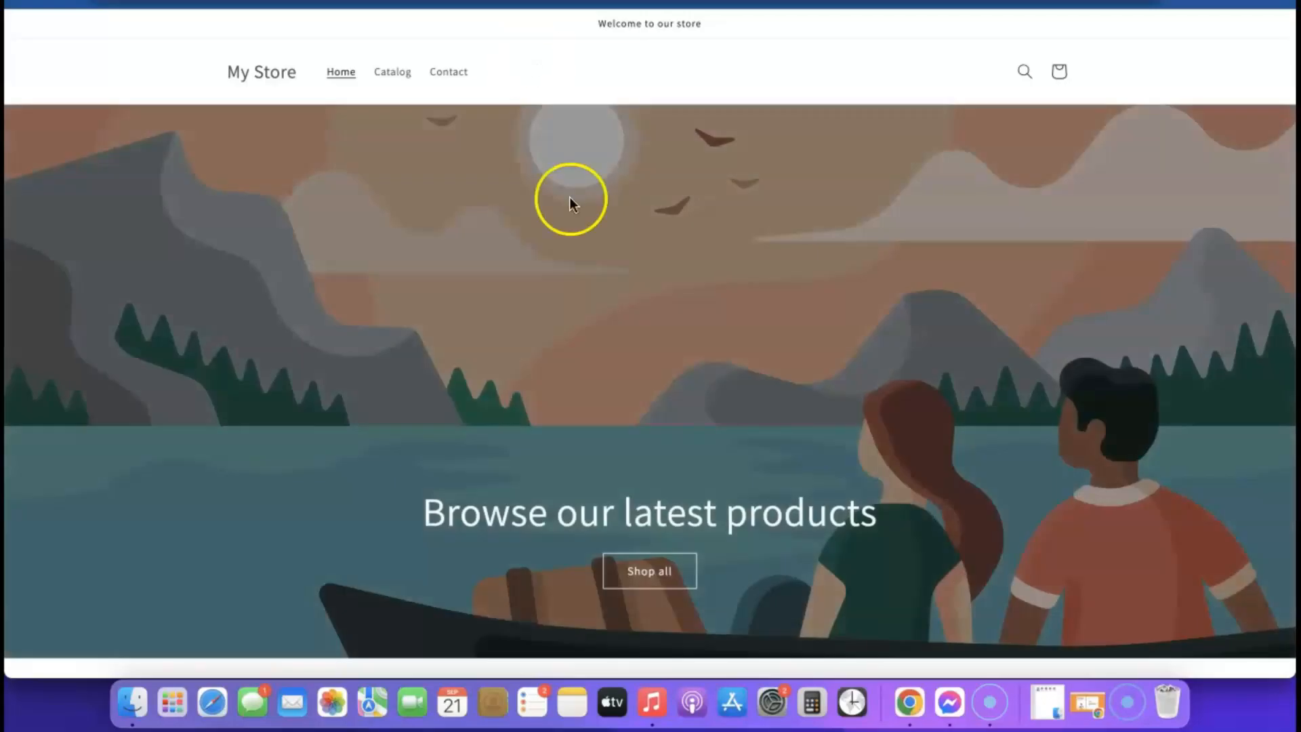
pyautogui.scroll(-10, 736, 227)
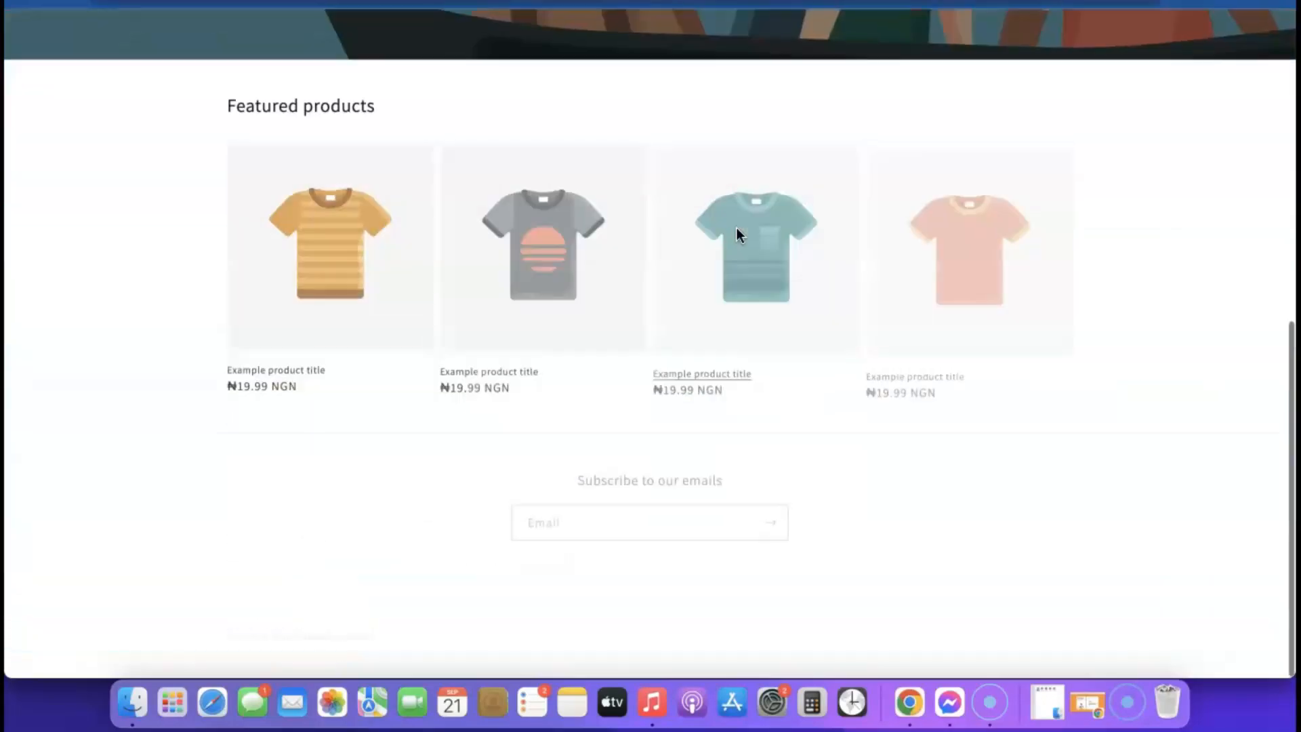
pyautogui.scroll(10, 739, 237)
pyautogui.scroll(-5, 641, 295)
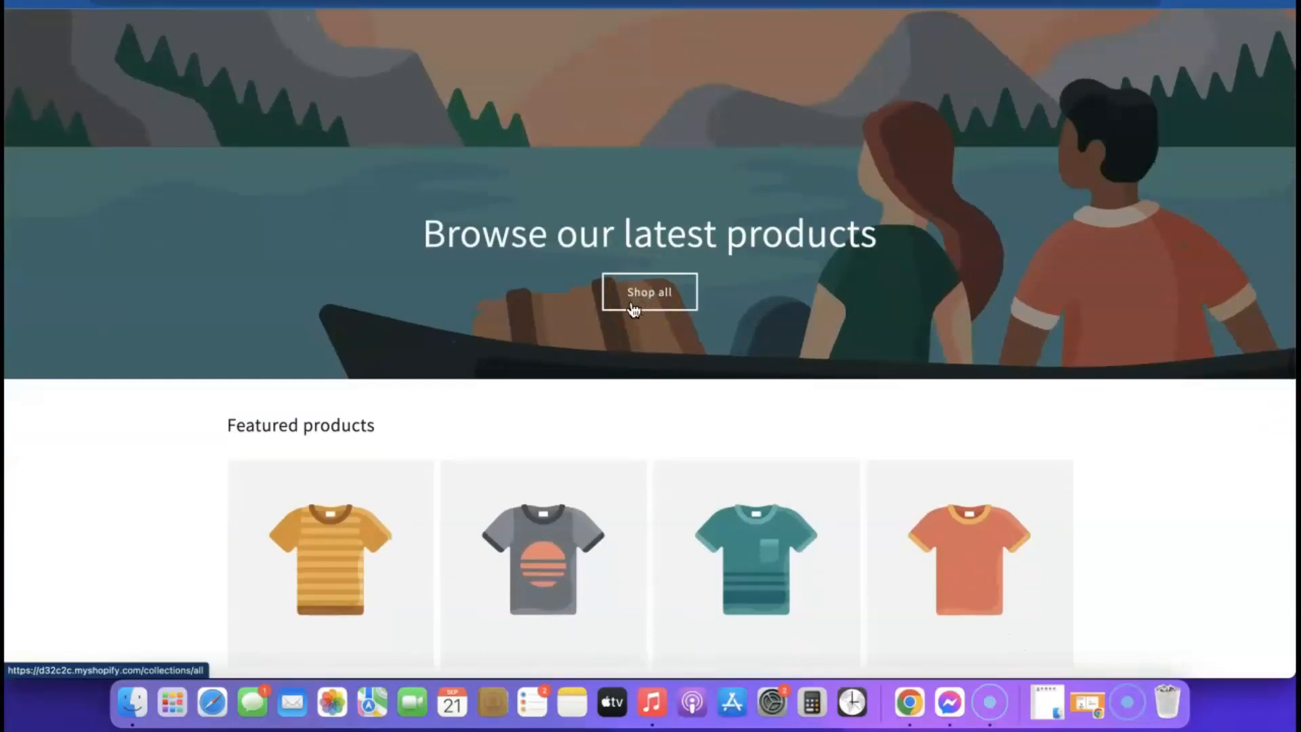
# - Back on the admin Themes page, scroll down to the Popular free themes
pyautogui.click(284, 2)
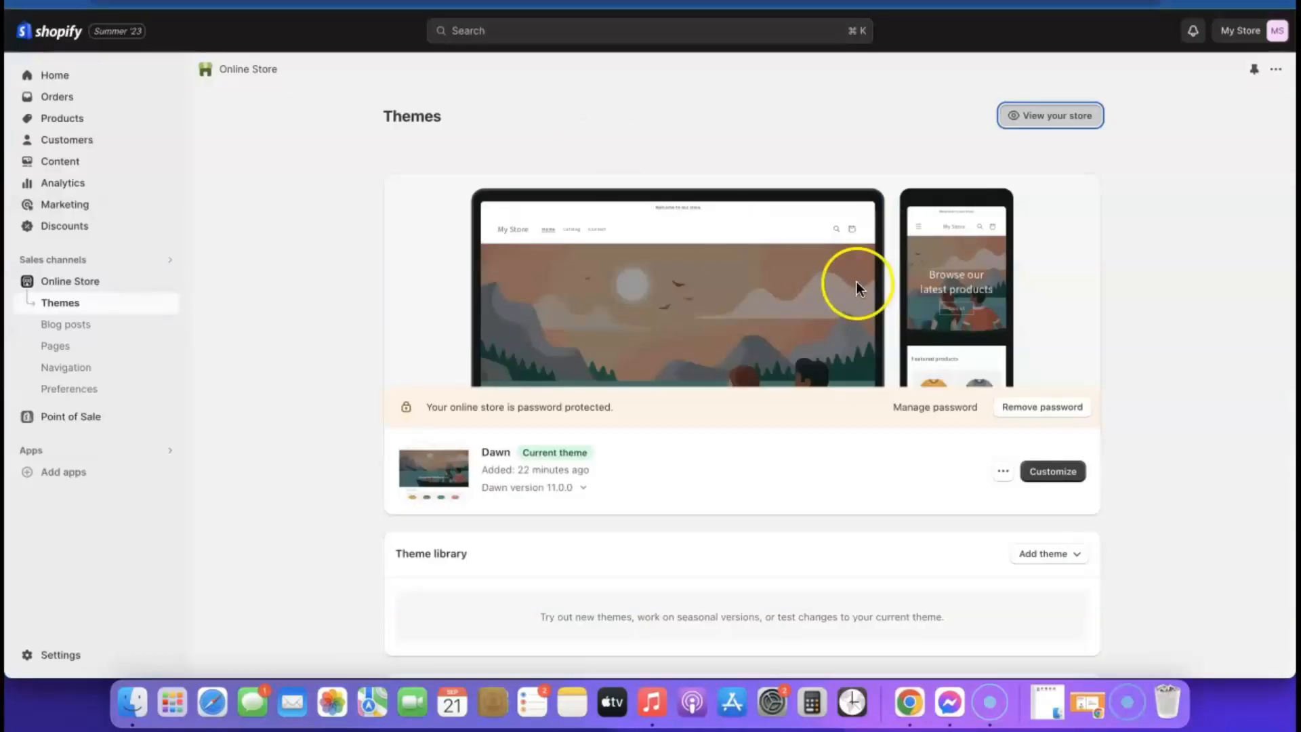
pyautogui.scroll(-1, 856, 282)
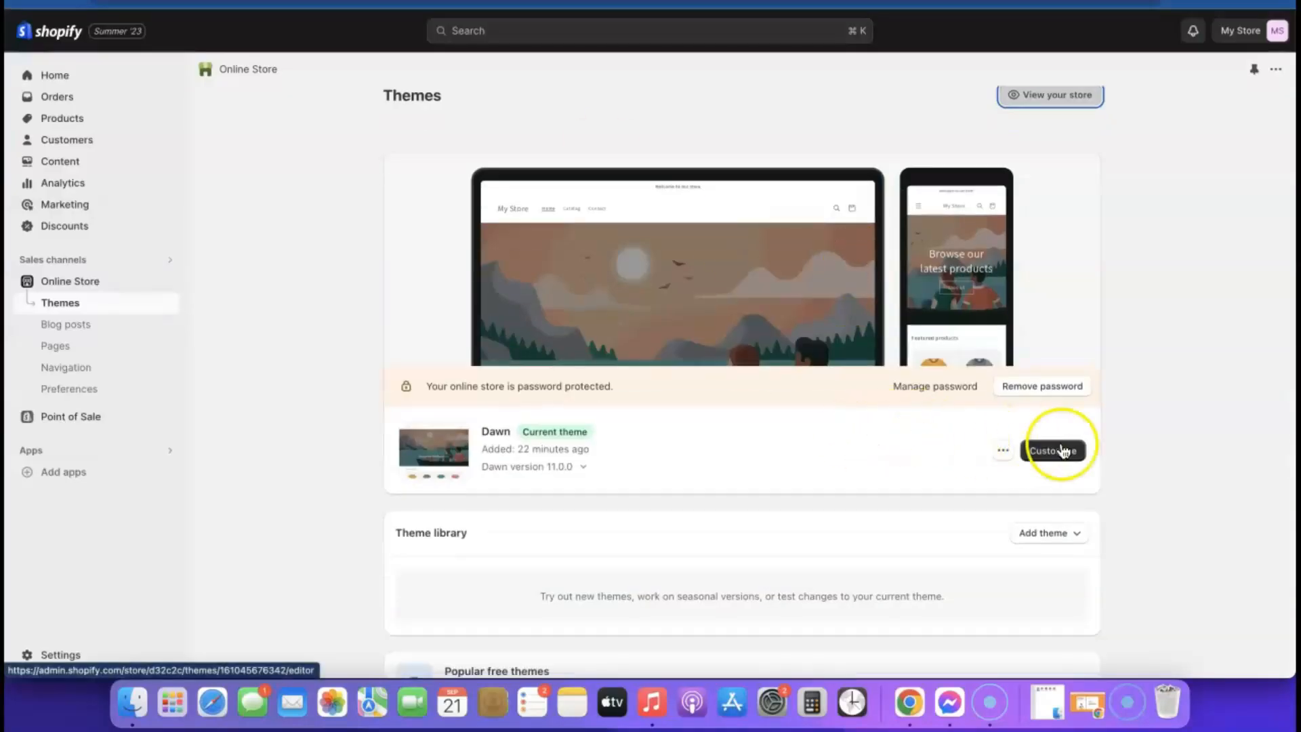
pyautogui.scroll(-5, 806, 465)
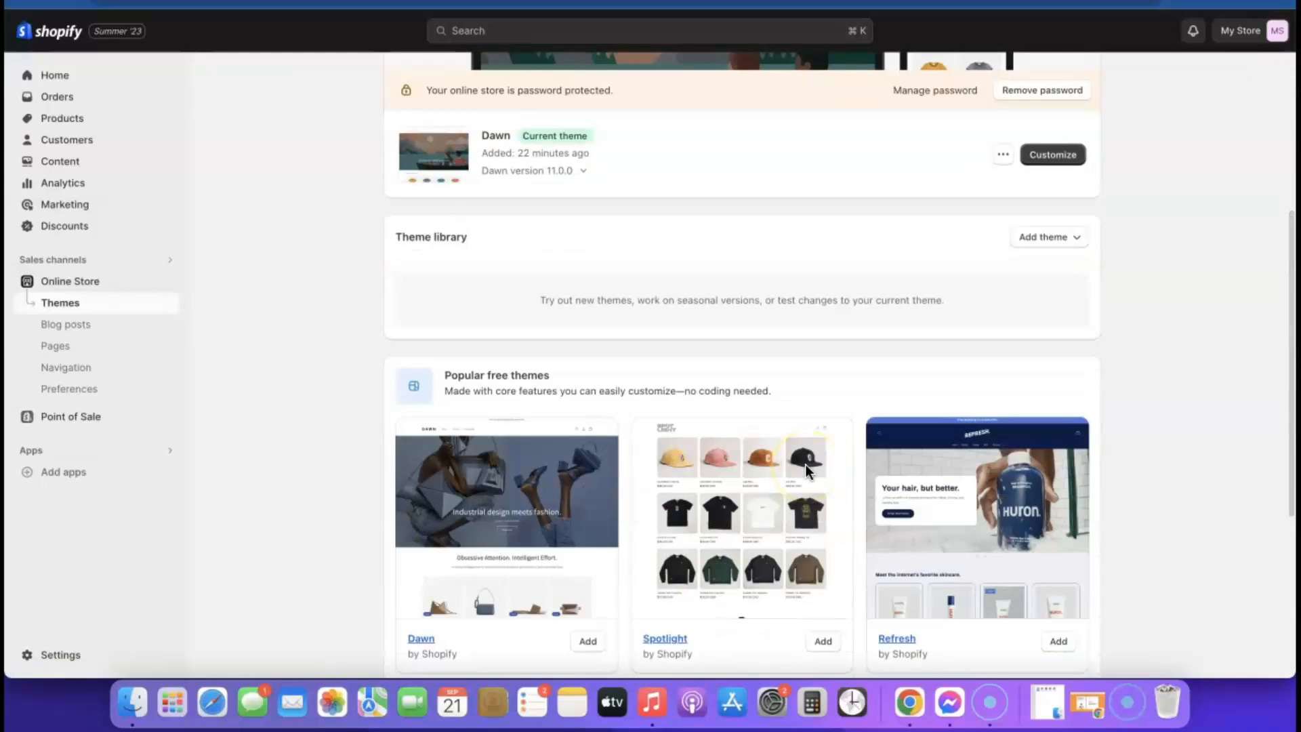
pyautogui.scroll(-2, 814, 471)
pyautogui.scroll(-3, 817, 474)
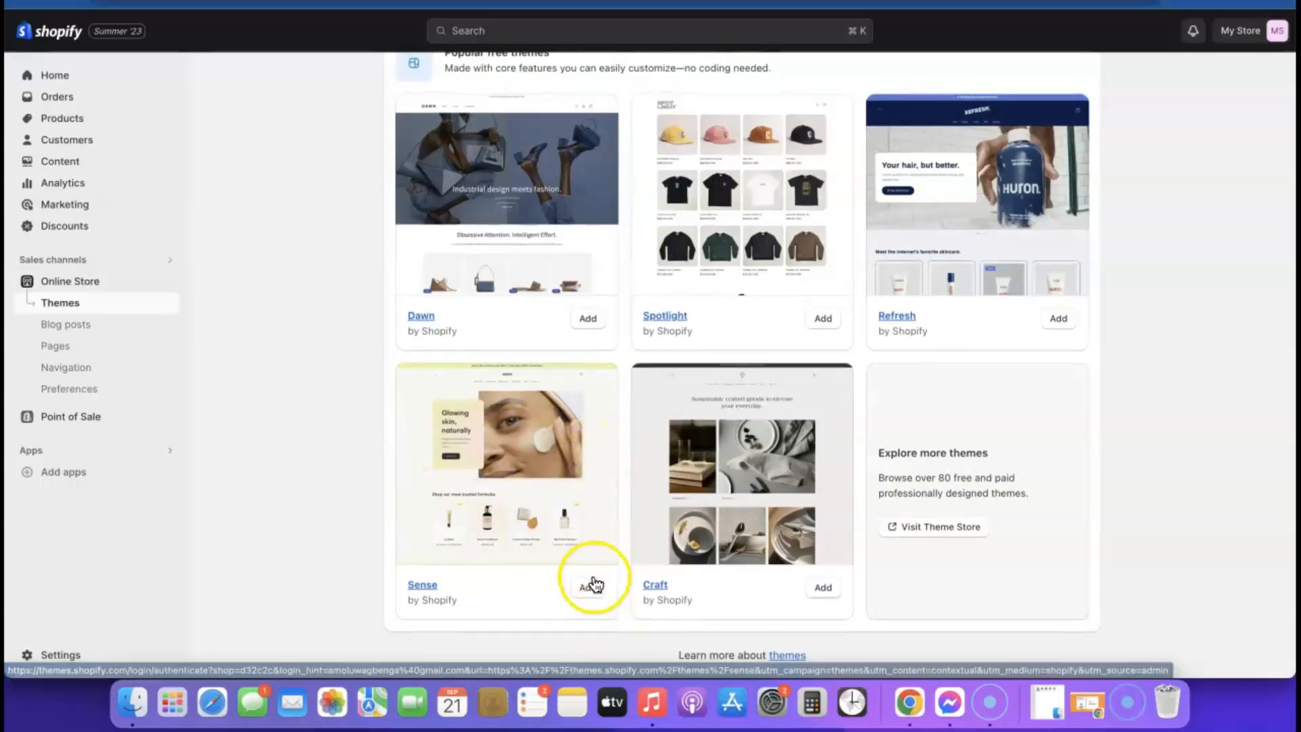
# - Add the Sense theme, publish it in place of Dawn, and remove the store password
pyautogui.click(593, 585)
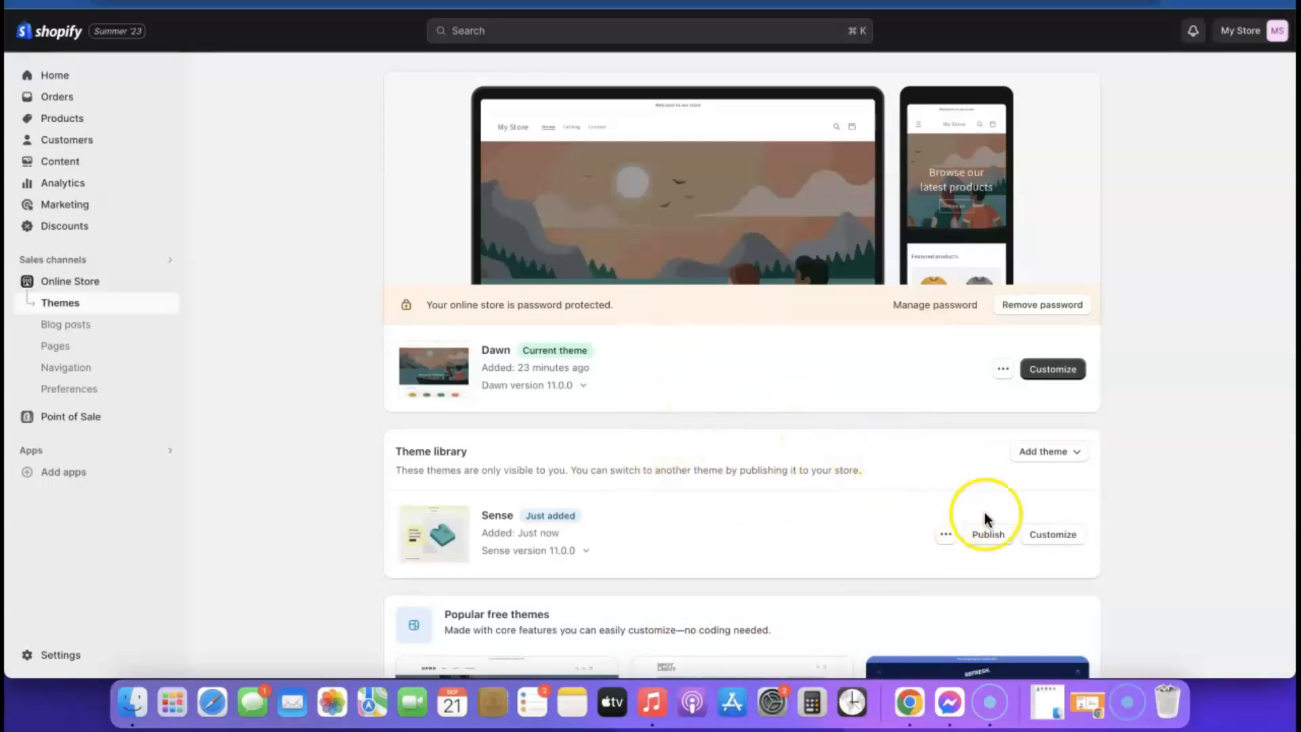
pyautogui.click(989, 536)
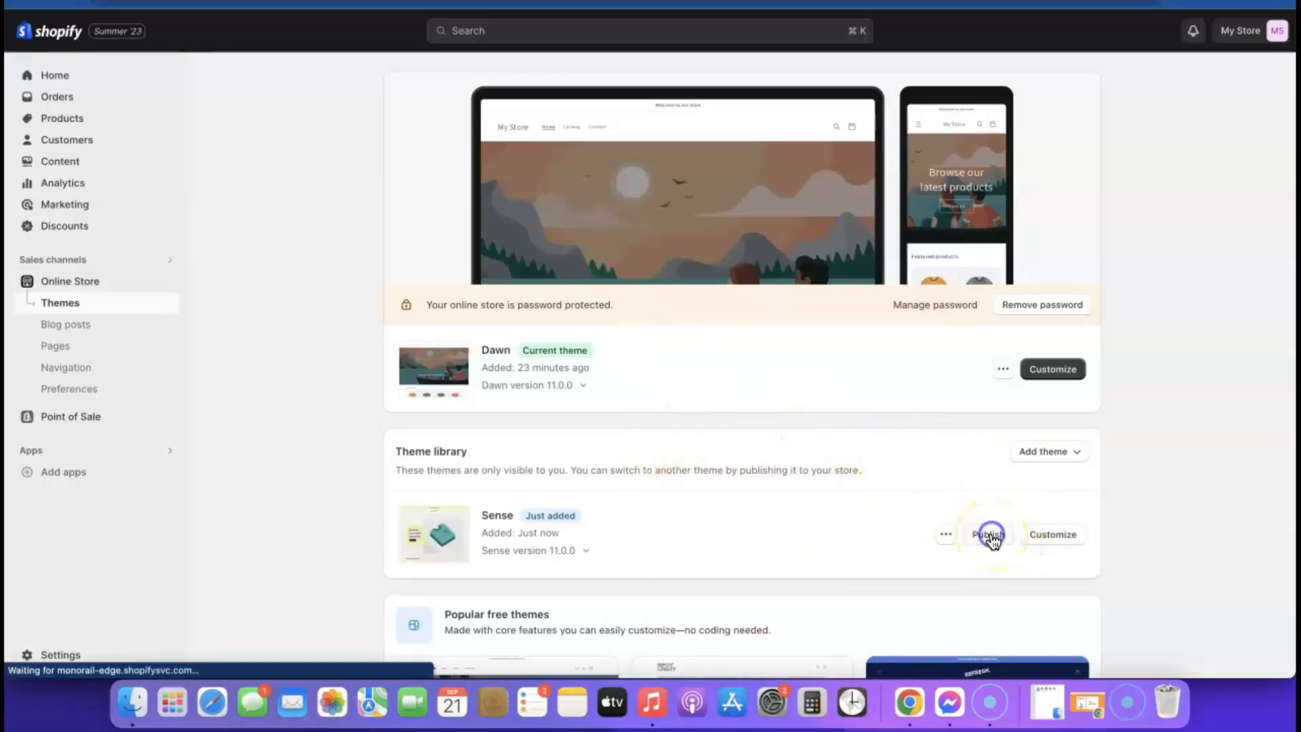
pyautogui.click(847, 481)
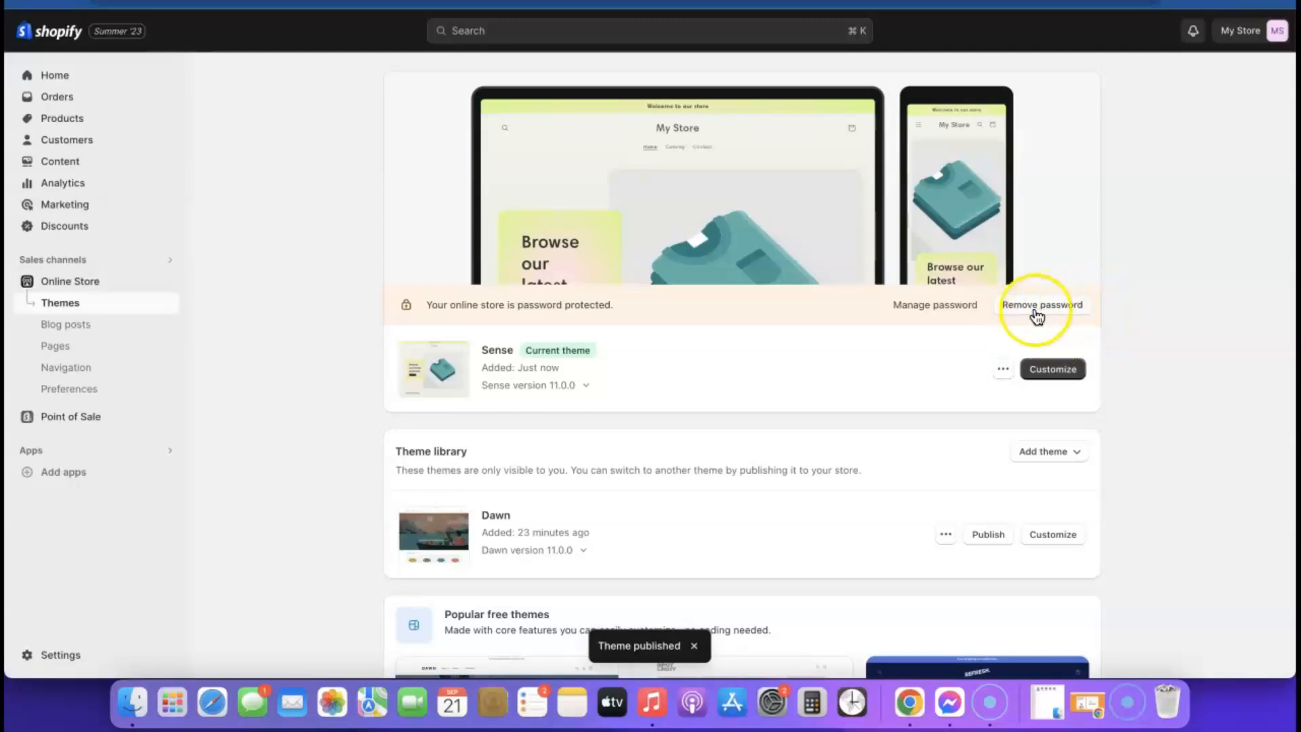
pyautogui.click(1058, 311)
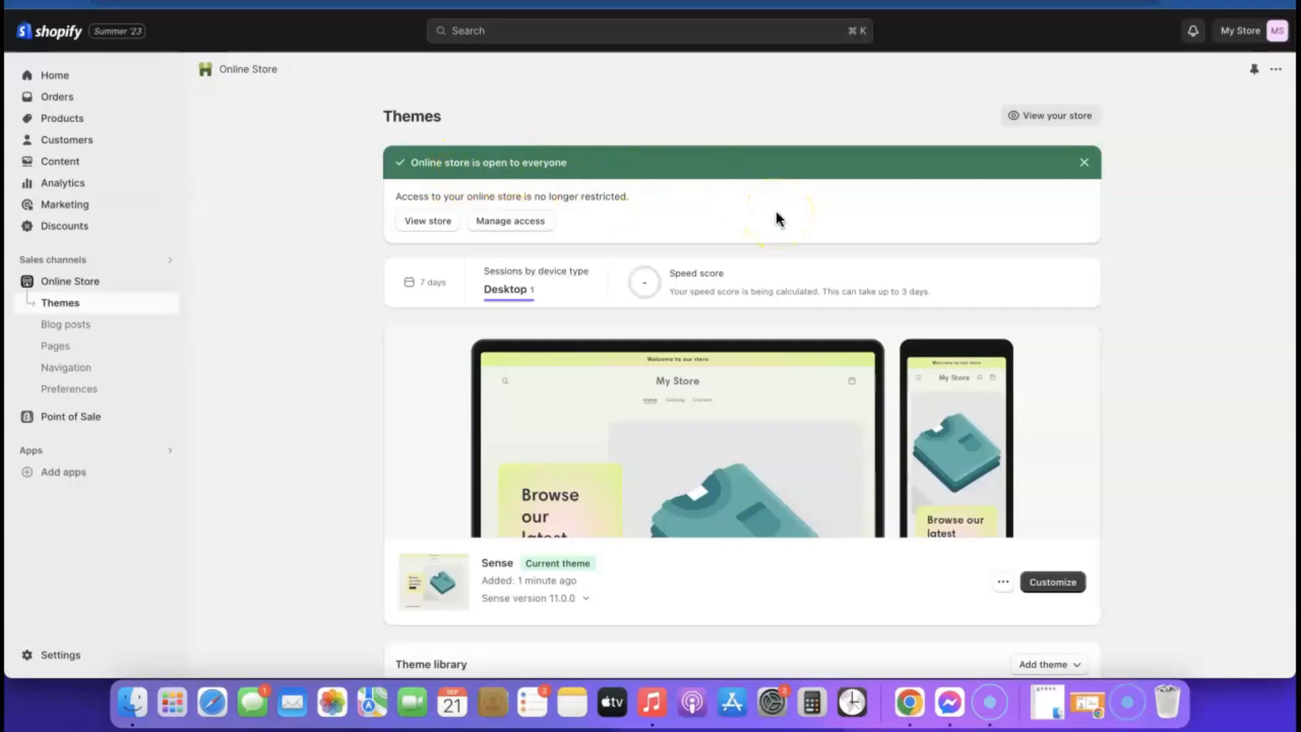
pyautogui.click(1051, 583)
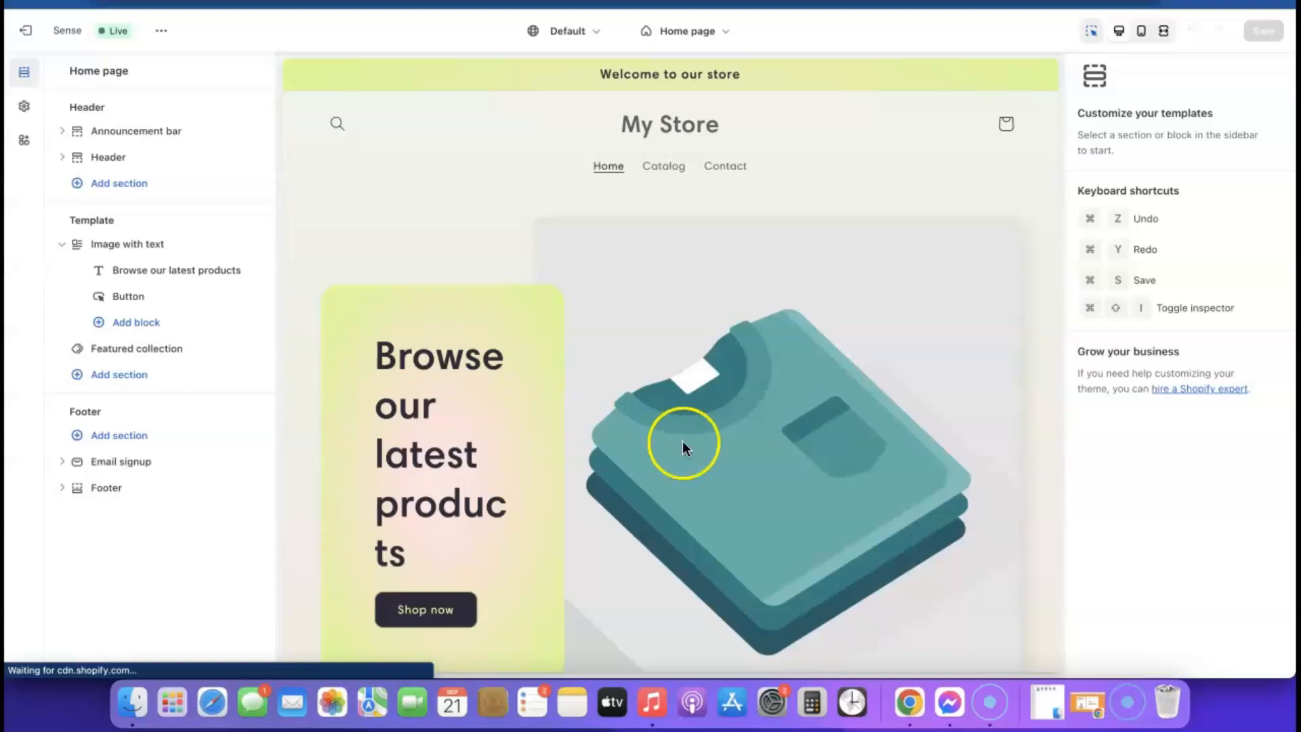
pyautogui.scroll(-4, 746, 393)
pyautogui.scroll(4, 624, 265)
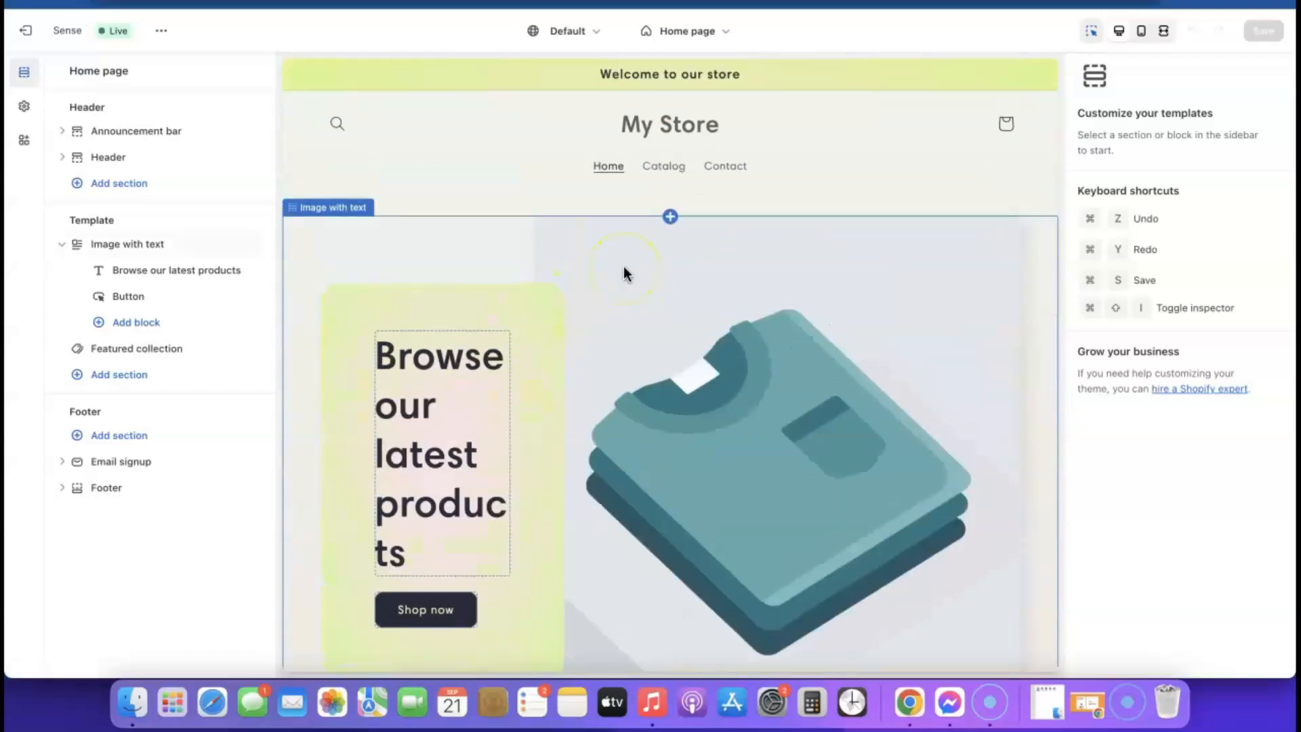
pyautogui.scroll(-5, 566, 276)
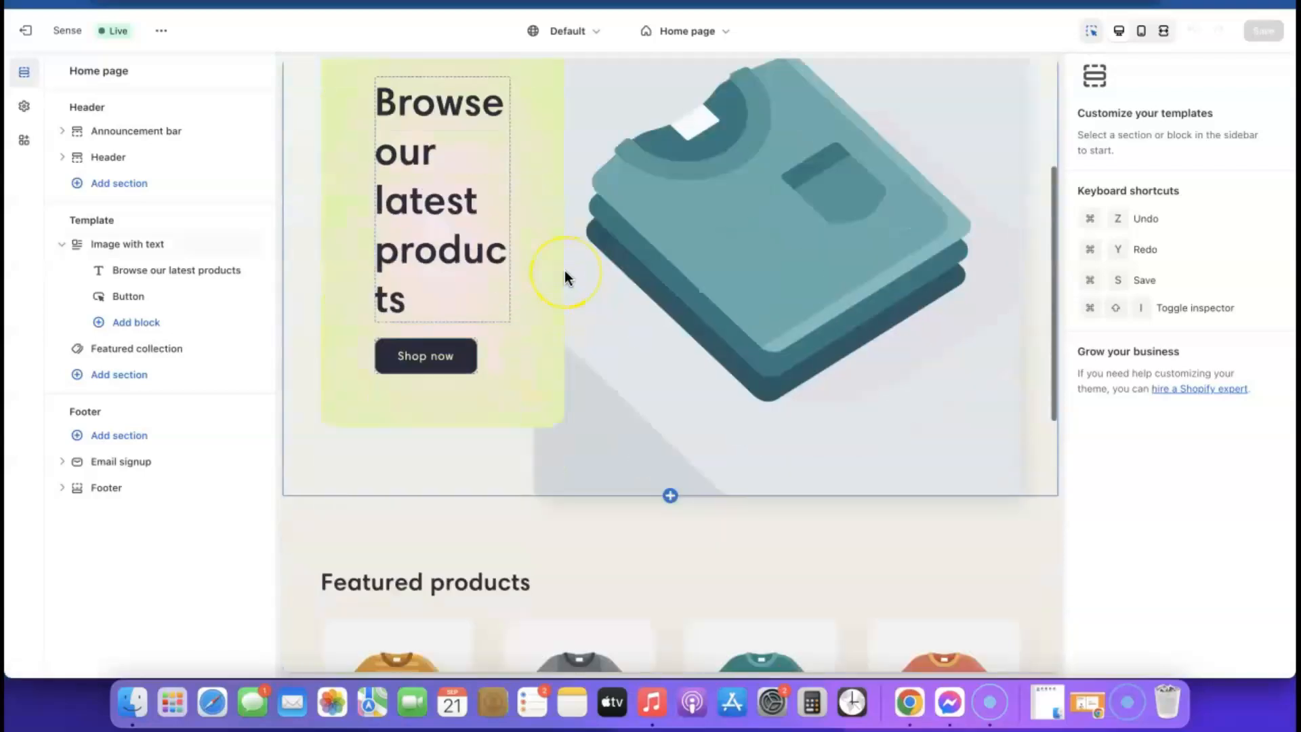
pyautogui.scroll(2, 566, 277)
pyautogui.scroll(3, 566, 274)
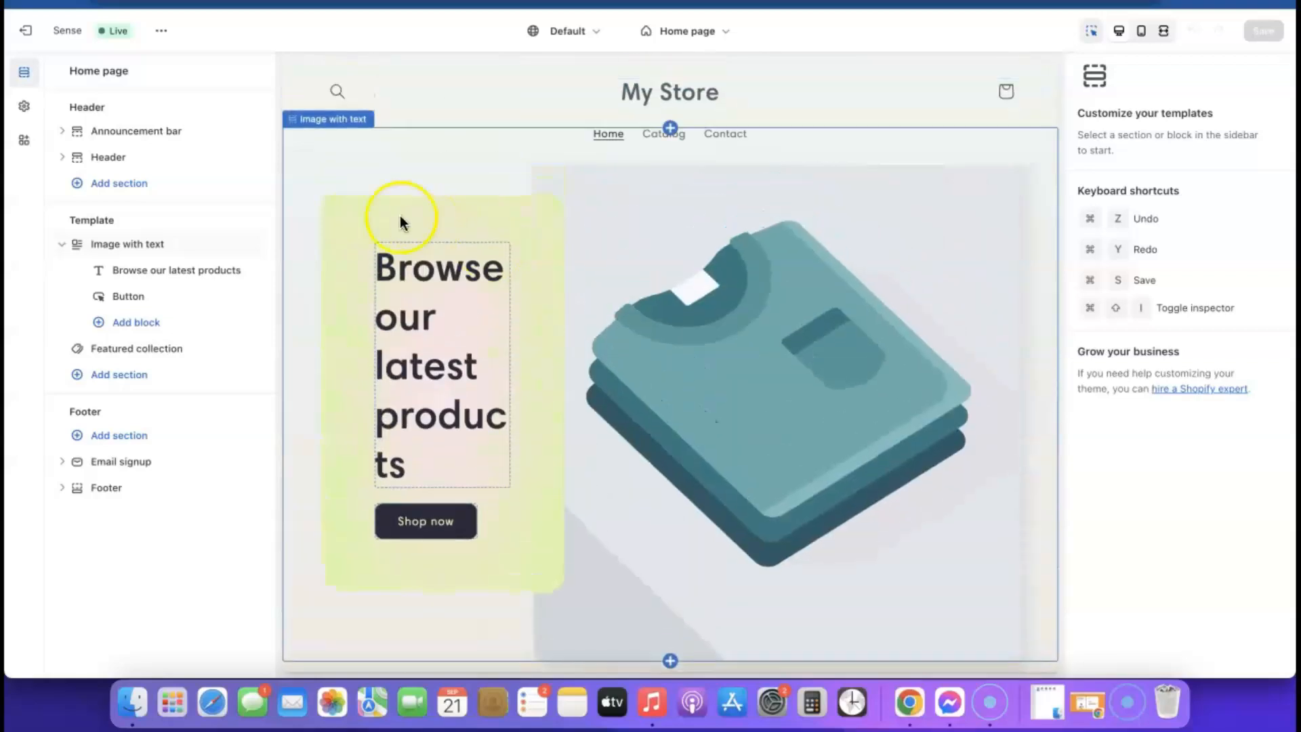
pyautogui.click(42, 38)
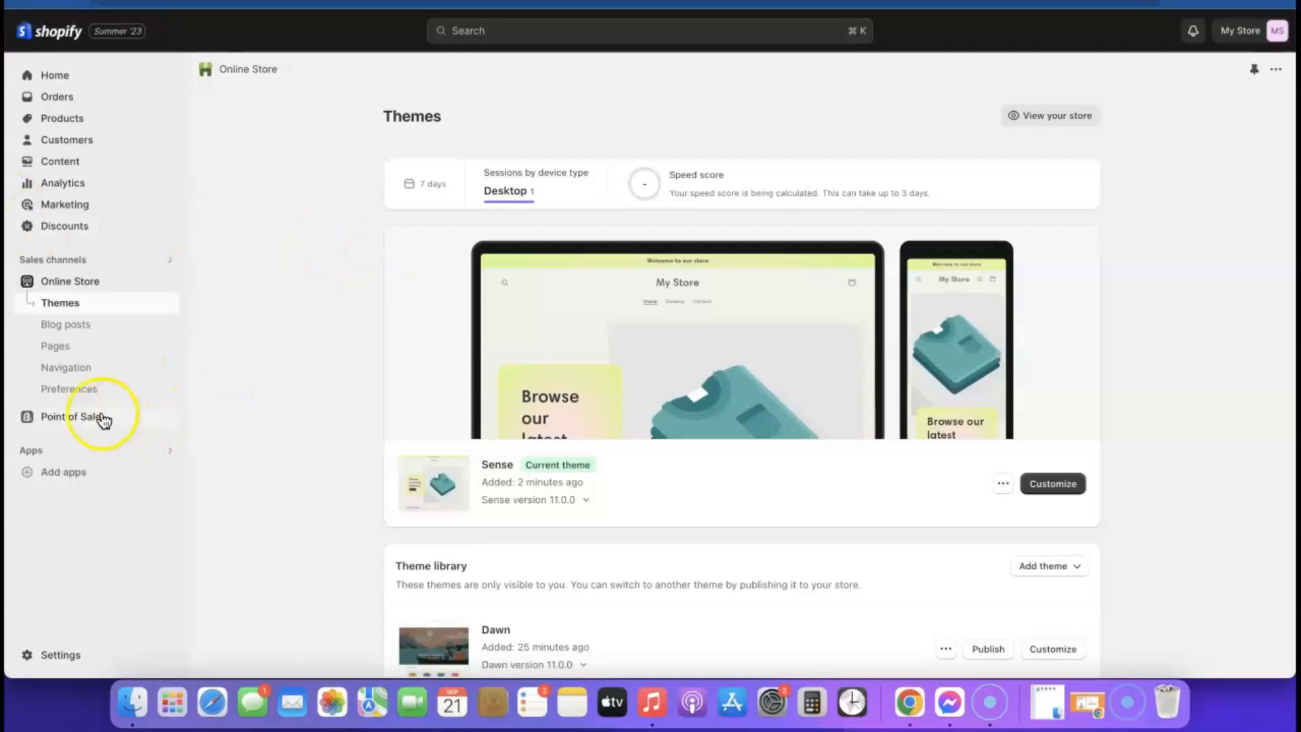
# - Open the full Shopify App Store from the recommended apps panel
pyautogui.click(63, 473)
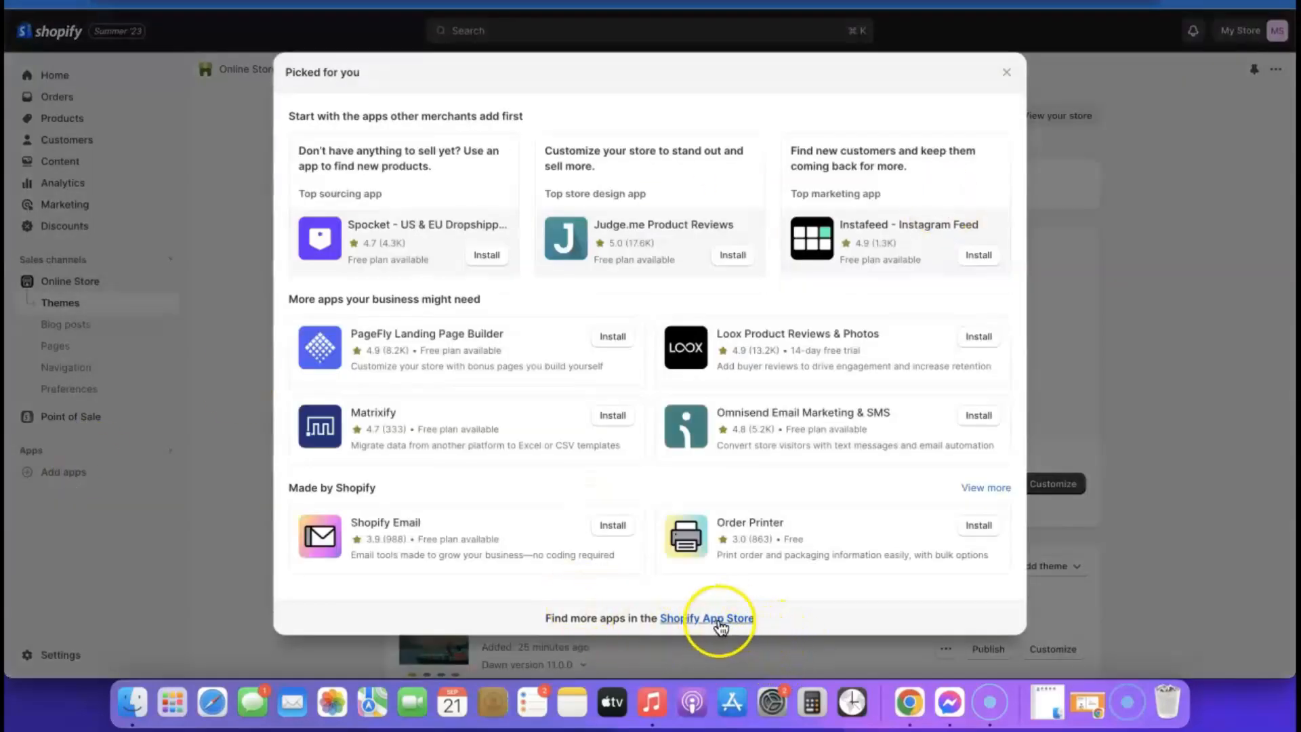
pyautogui.click(721, 619)
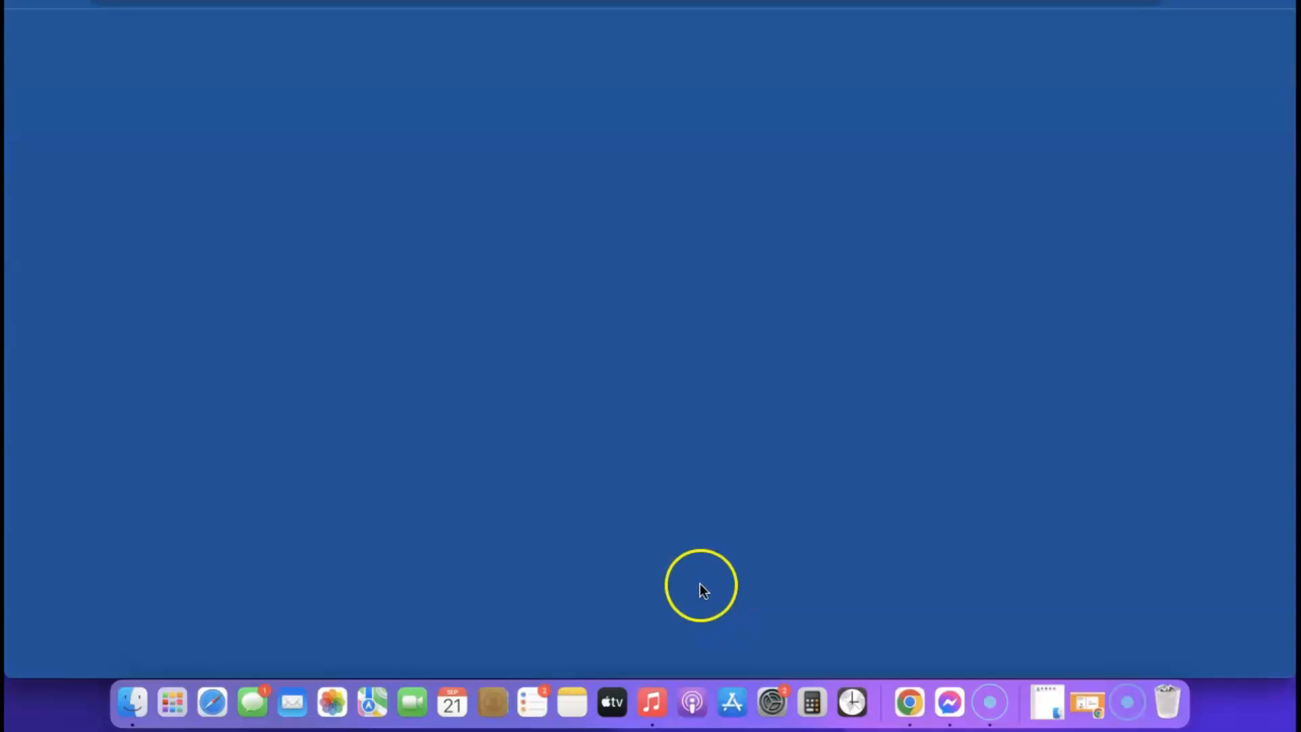
pyautogui.click(622, 405)
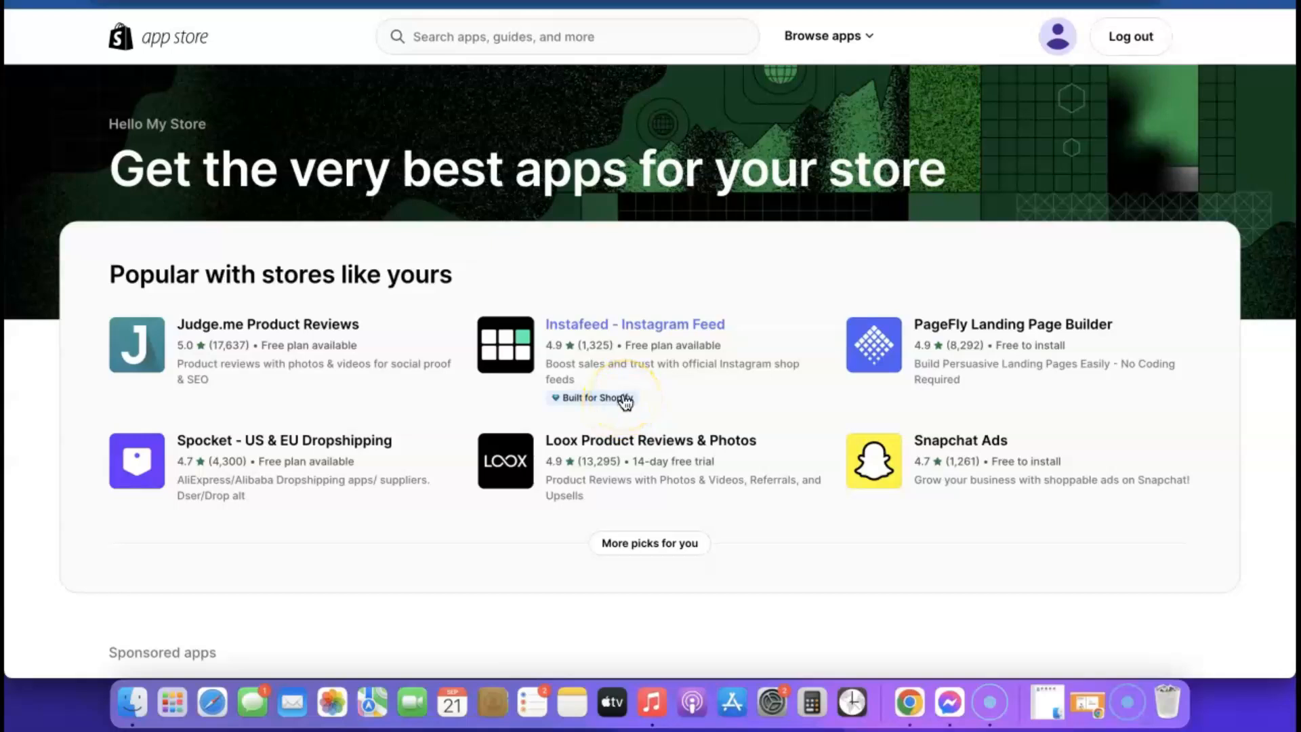
pyautogui.scroll(-6, 624, 402)
pyautogui.scroll(6, 624, 403)
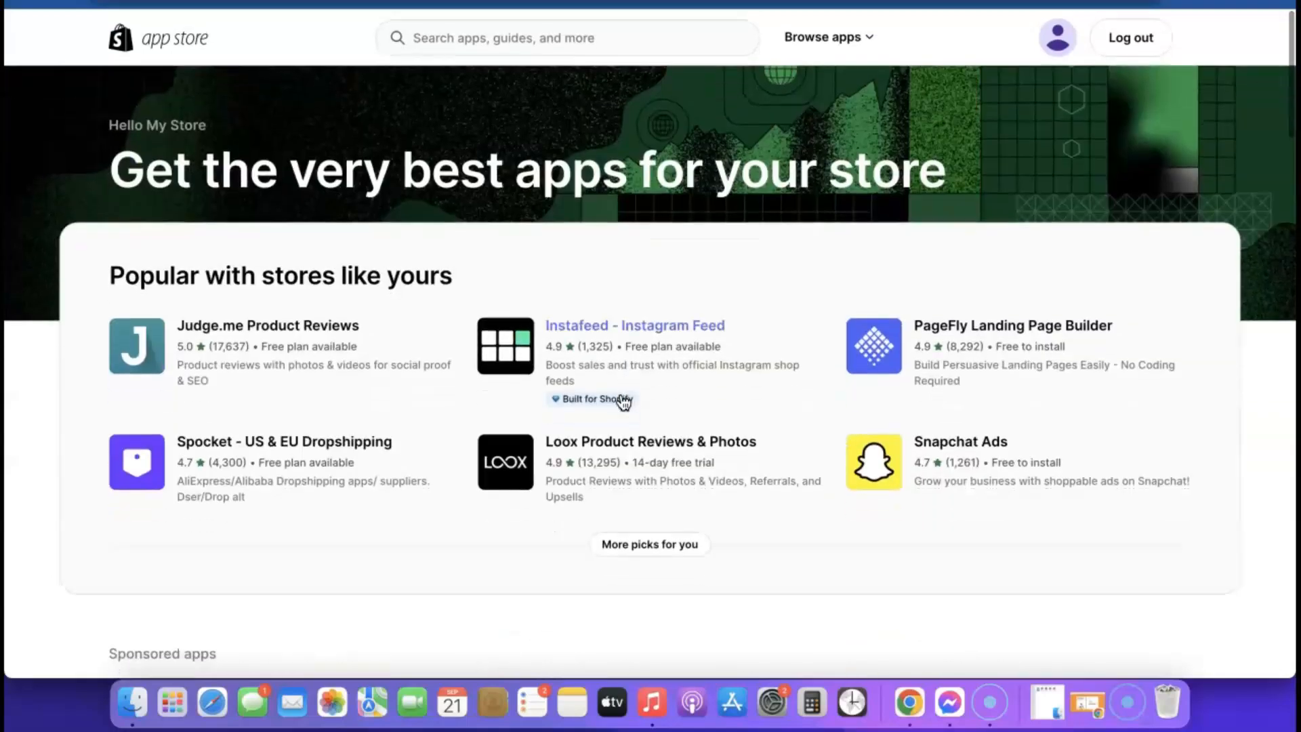
# - Search 'Kopy' and open the Kopy - Copy products listing to install it
pyautogui.click(537, 40)
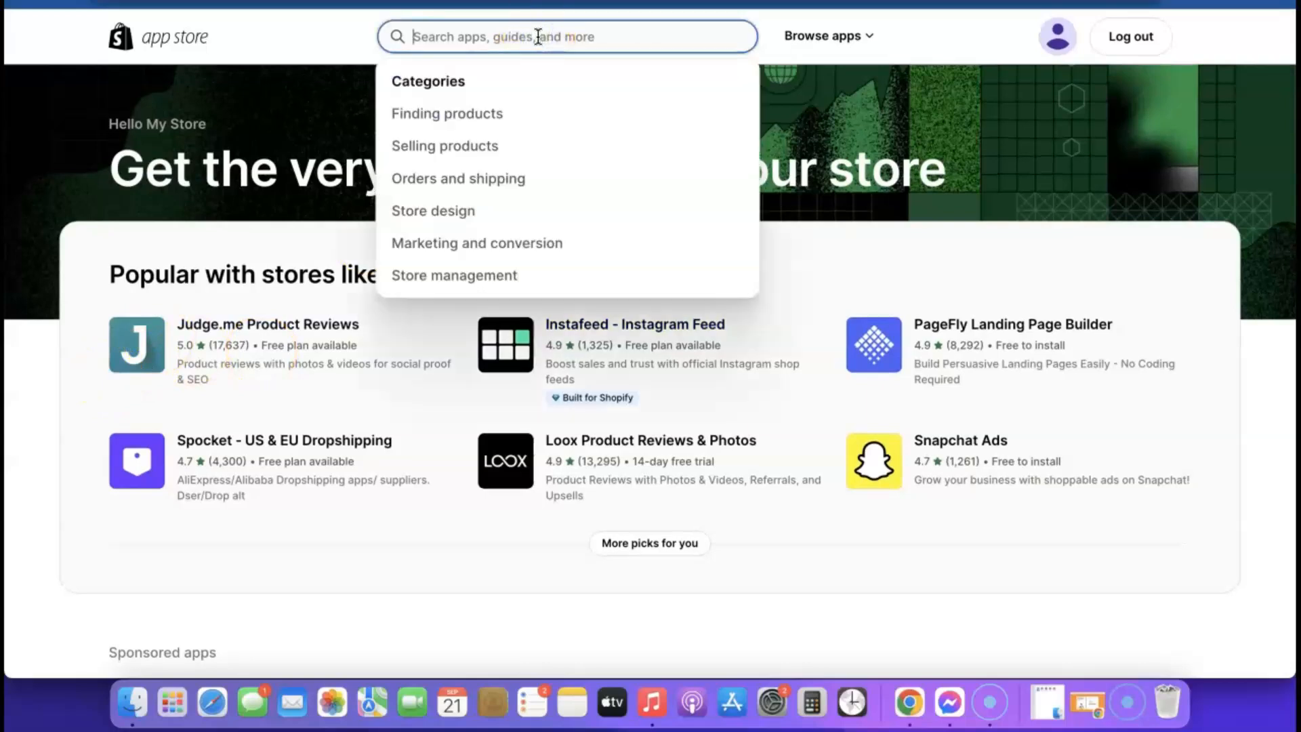
pyautogui.write('Kopy')
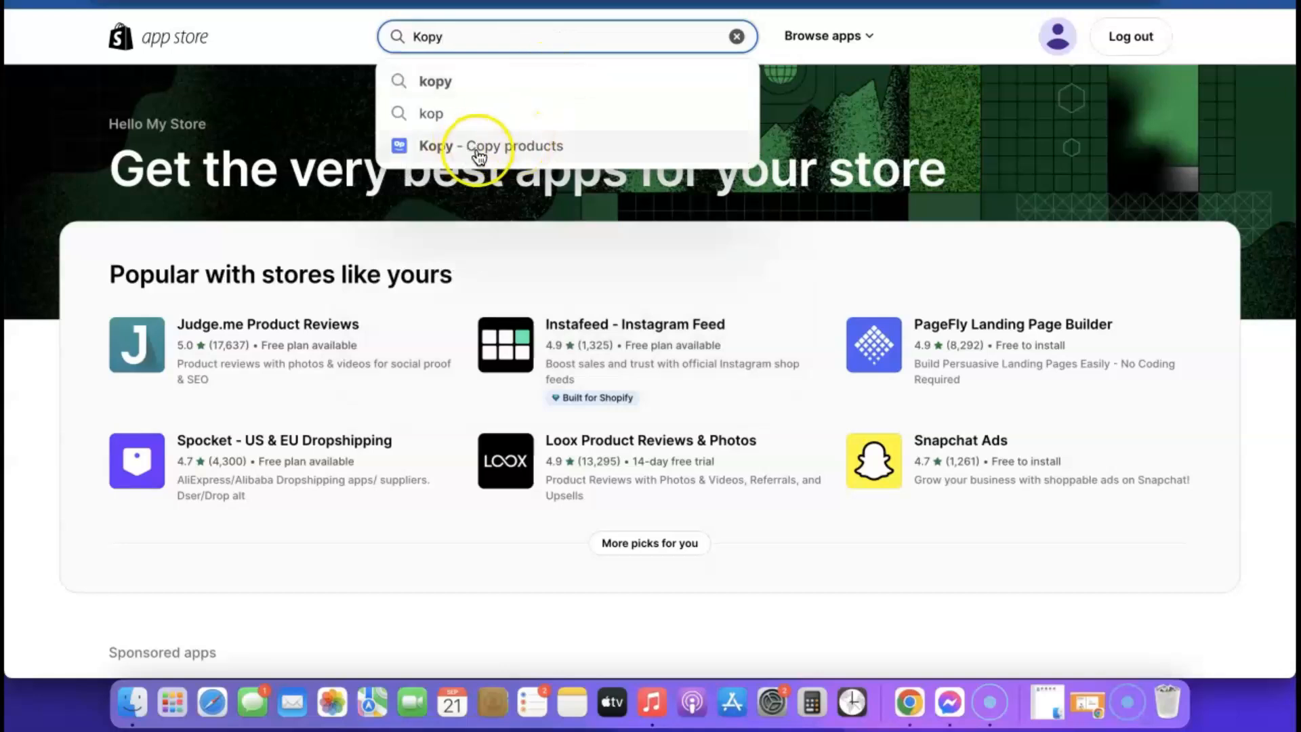
pyautogui.moveTo(472, 155); pyautogui.dragTo(472, 147)
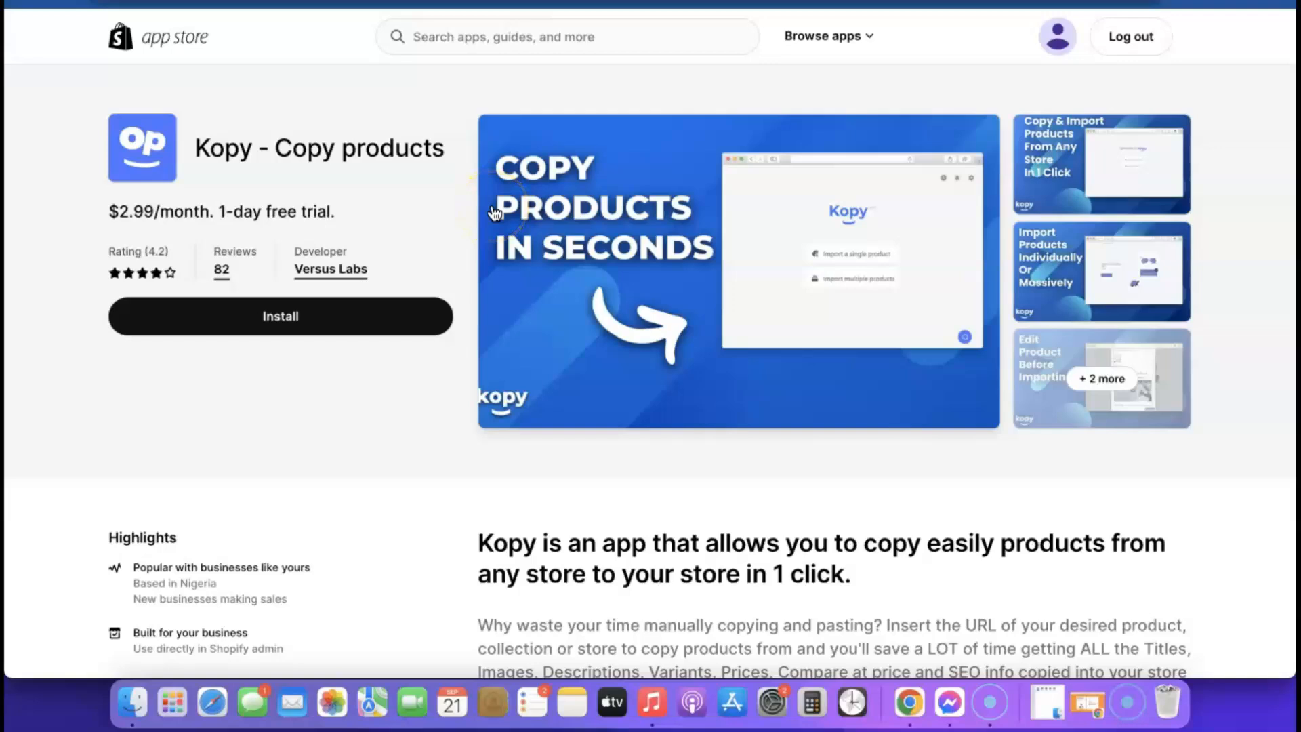
pyautogui.click(271, 319)
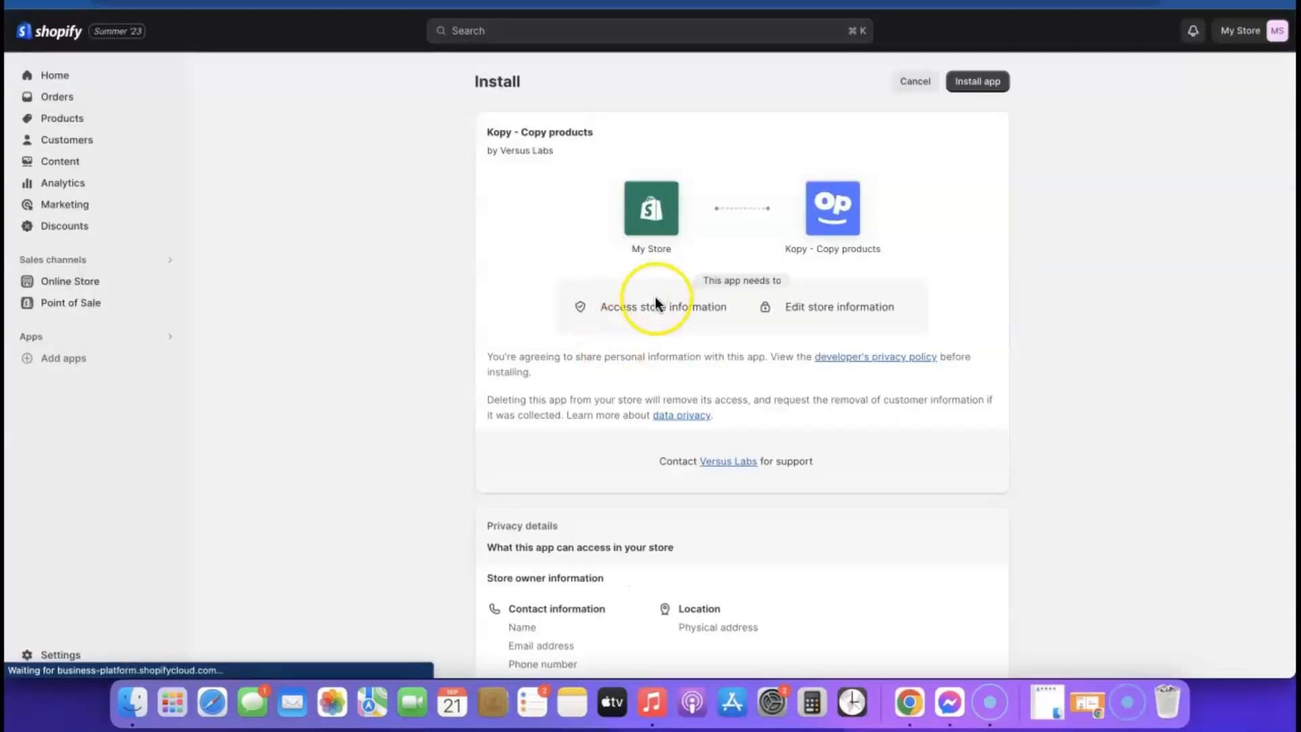
# - Install the Kopy app on the store and approve its subscription
pyautogui.scroll(-2, 663, 395)
pyautogui.scroll(3, 664, 395)
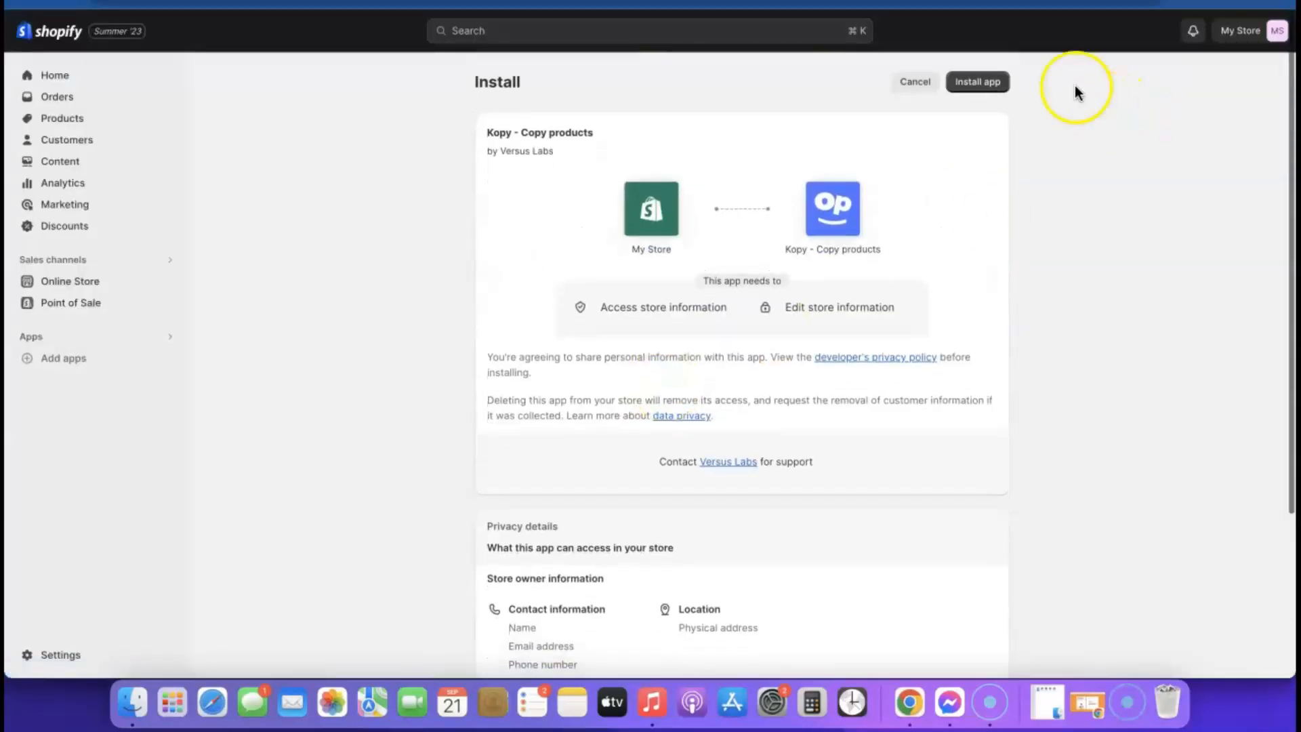
pyautogui.click(983, 85)
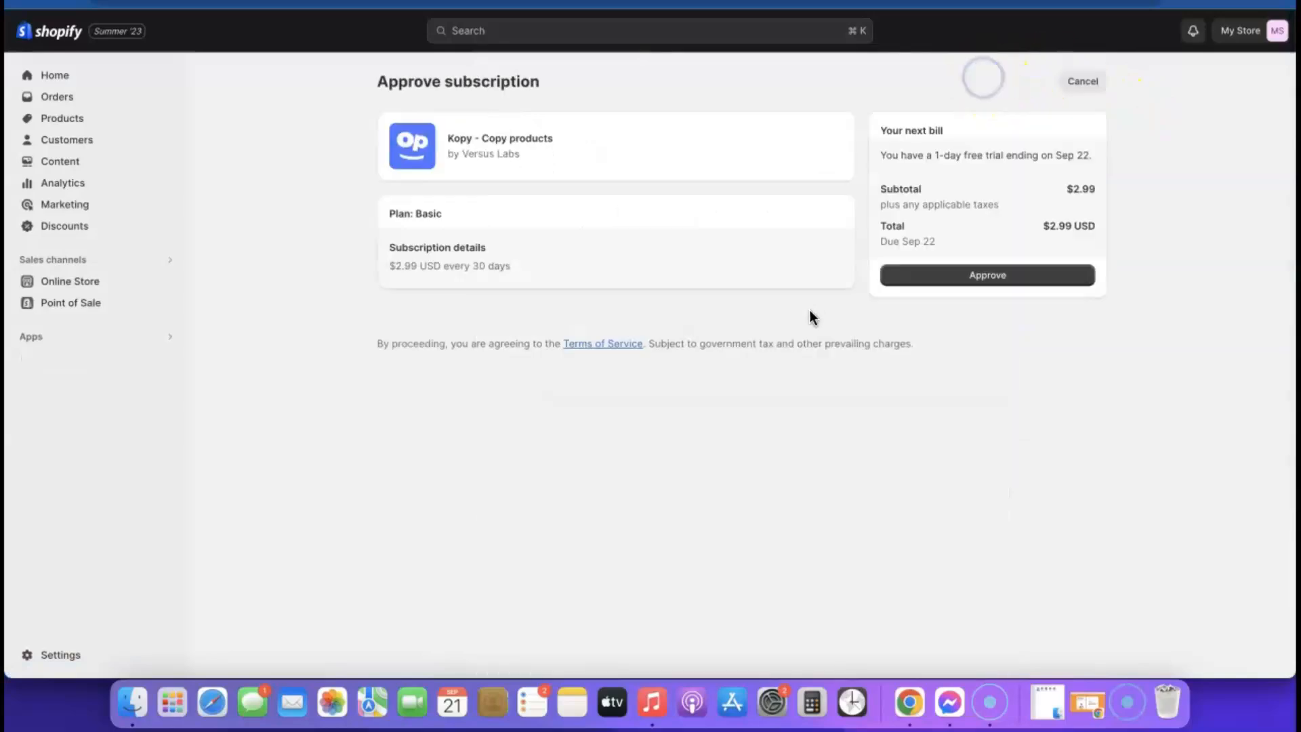
pyautogui.click(989, 278)
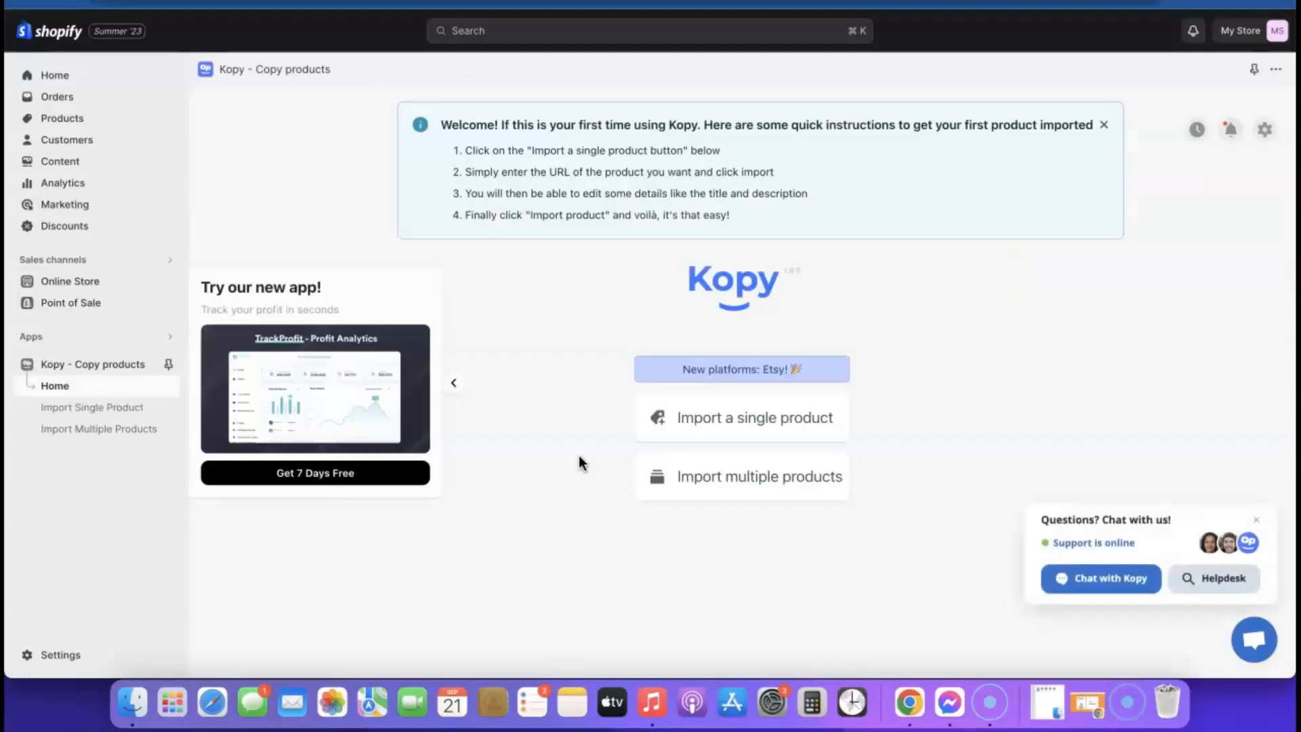
pyautogui.click(1257, 520)
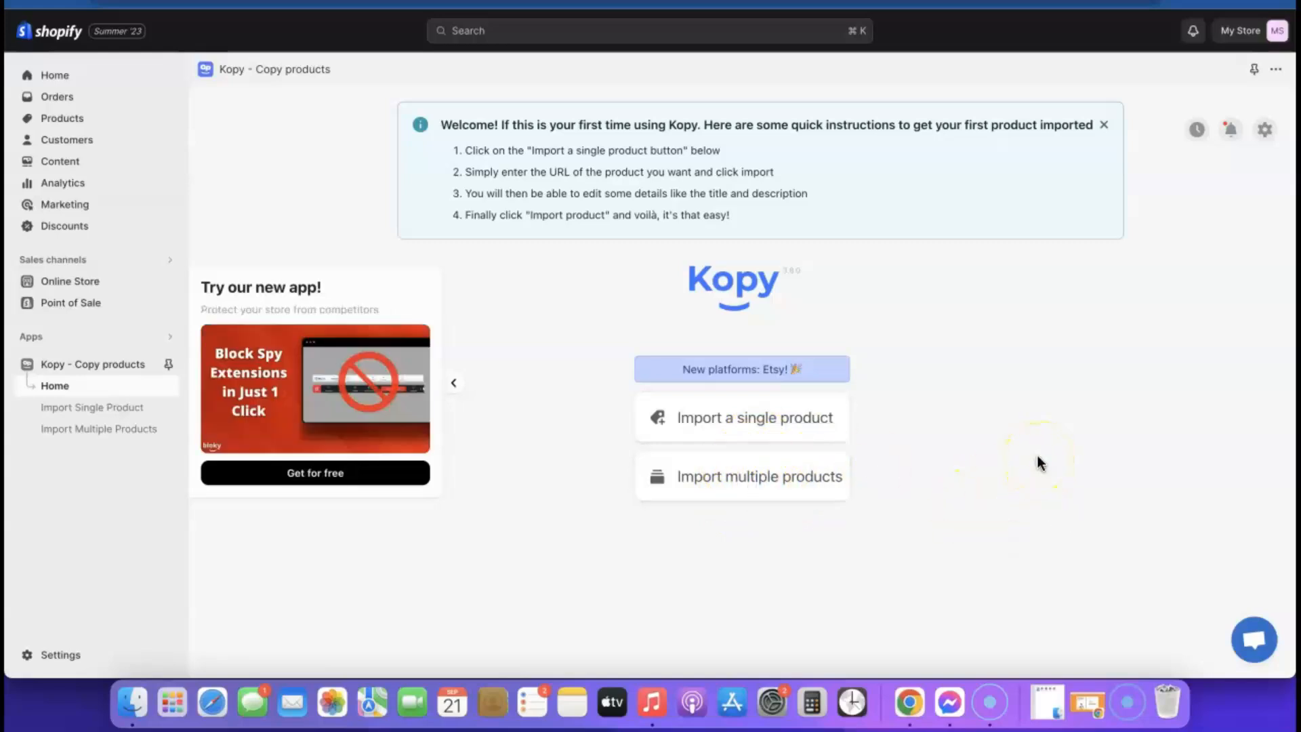
# - Open Kopy's Import a single product page
pyautogui.click(766, 478)
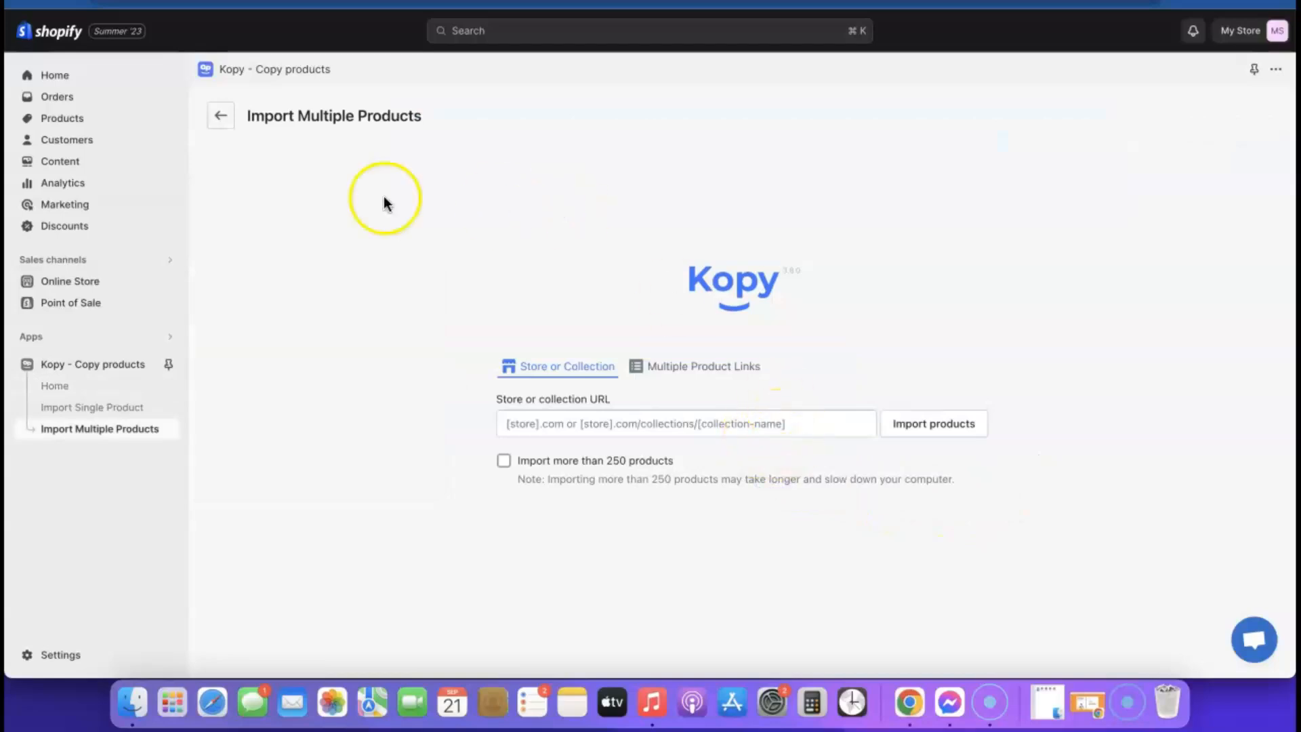
pyautogui.click(221, 116)
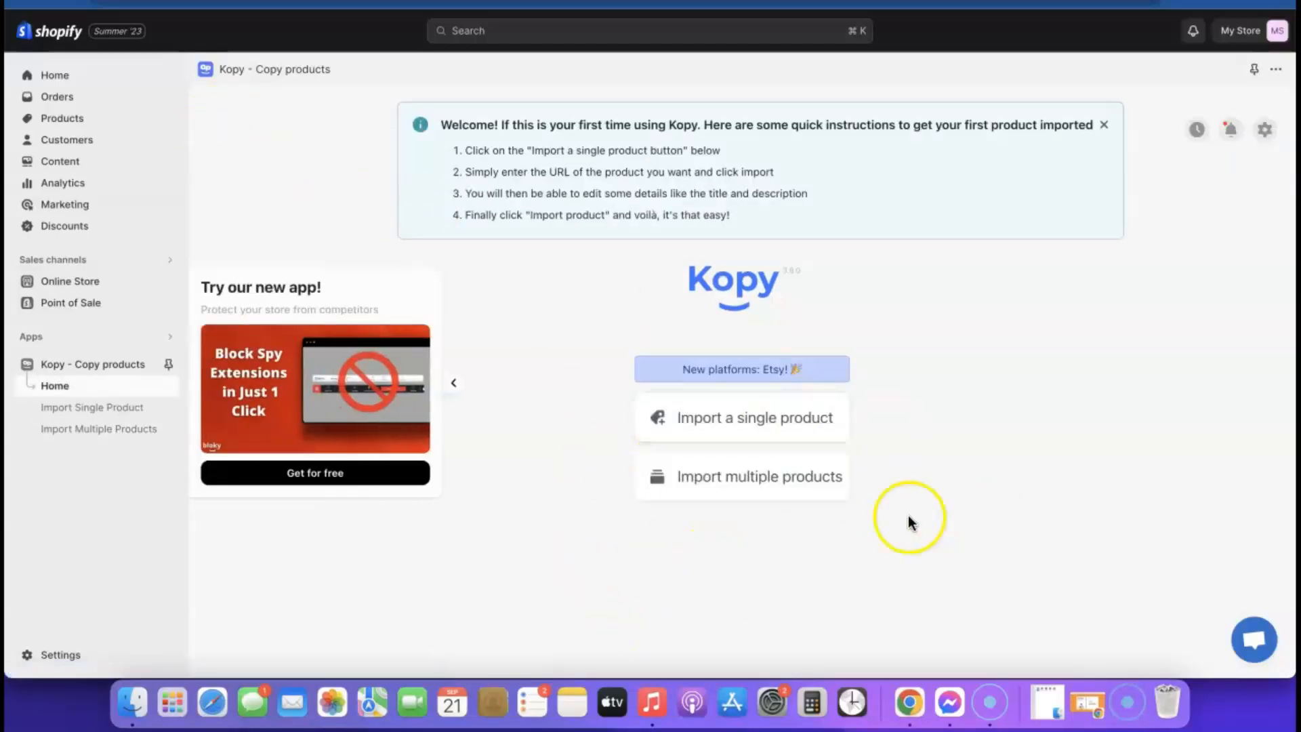
pyautogui.click(746, 417)
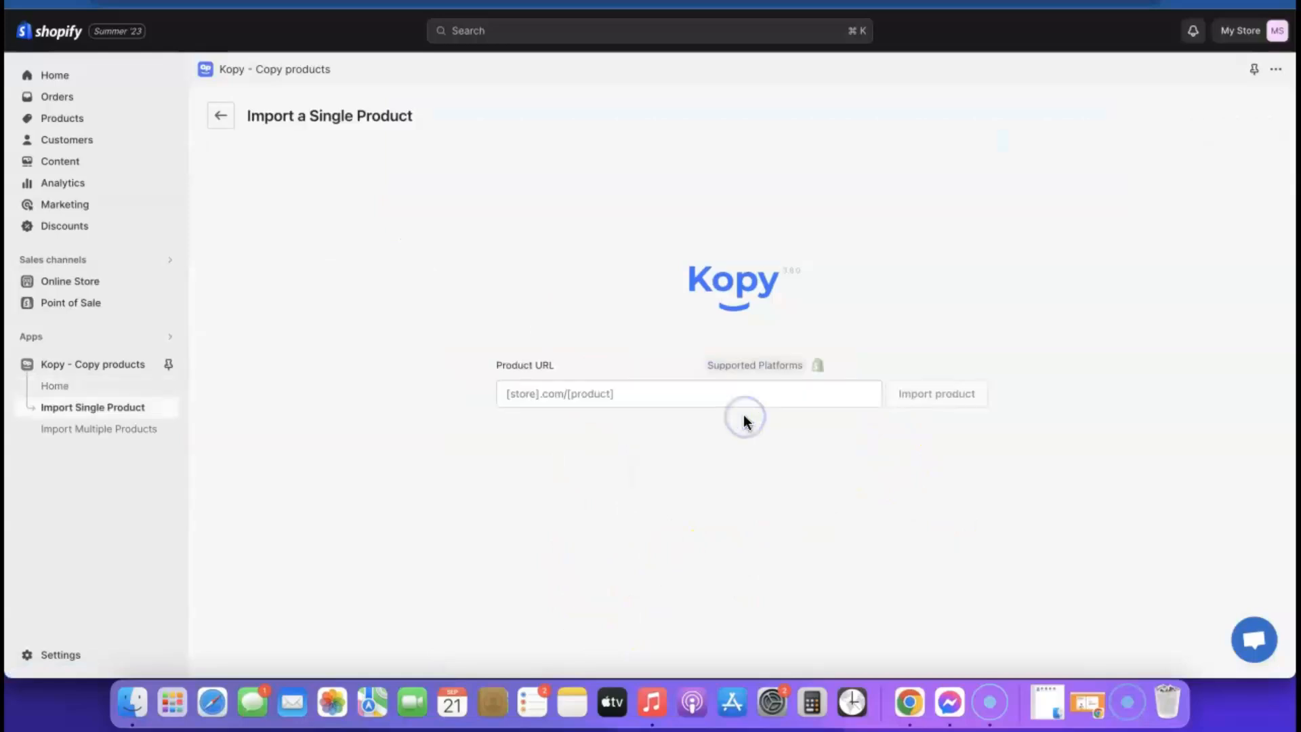
# - Copy the GoodsCastle Airpod Cleaner KIT page URL and return to Kopy's single-product import page
pyautogui.click(333, 6)
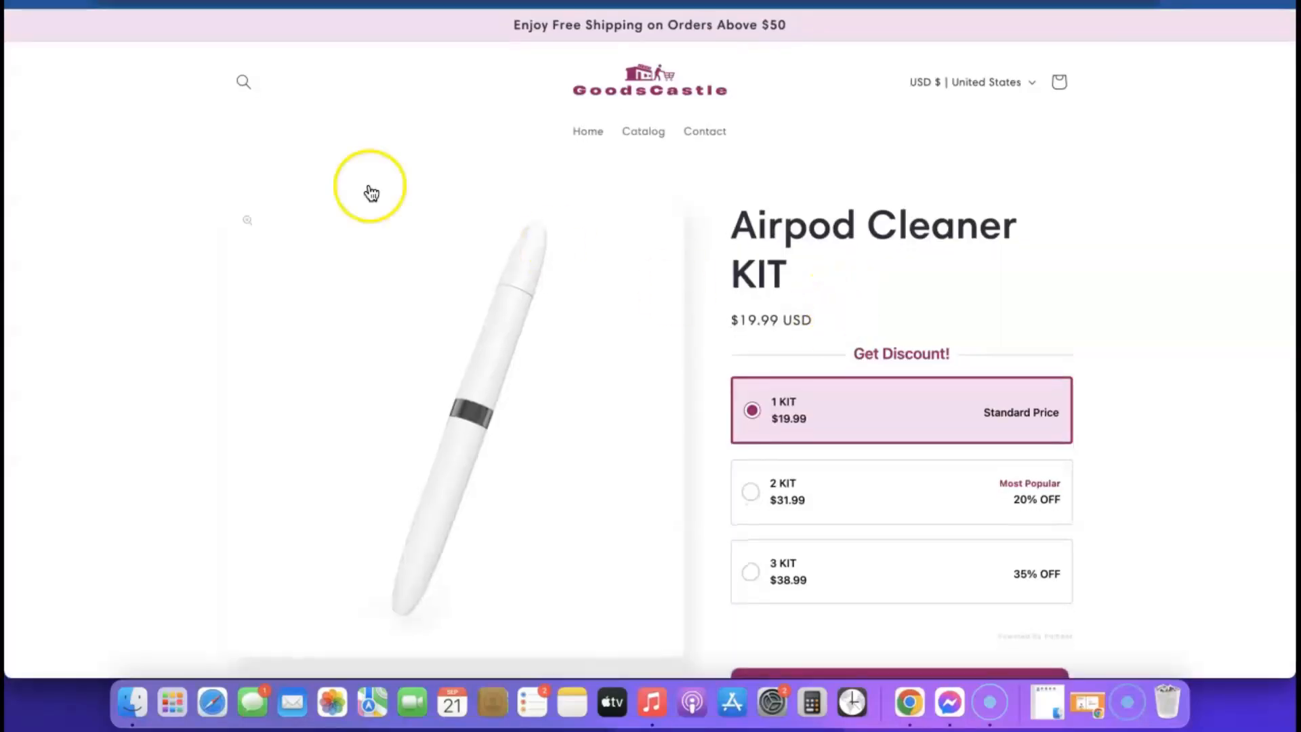
pyautogui.rightClick(382, 4)
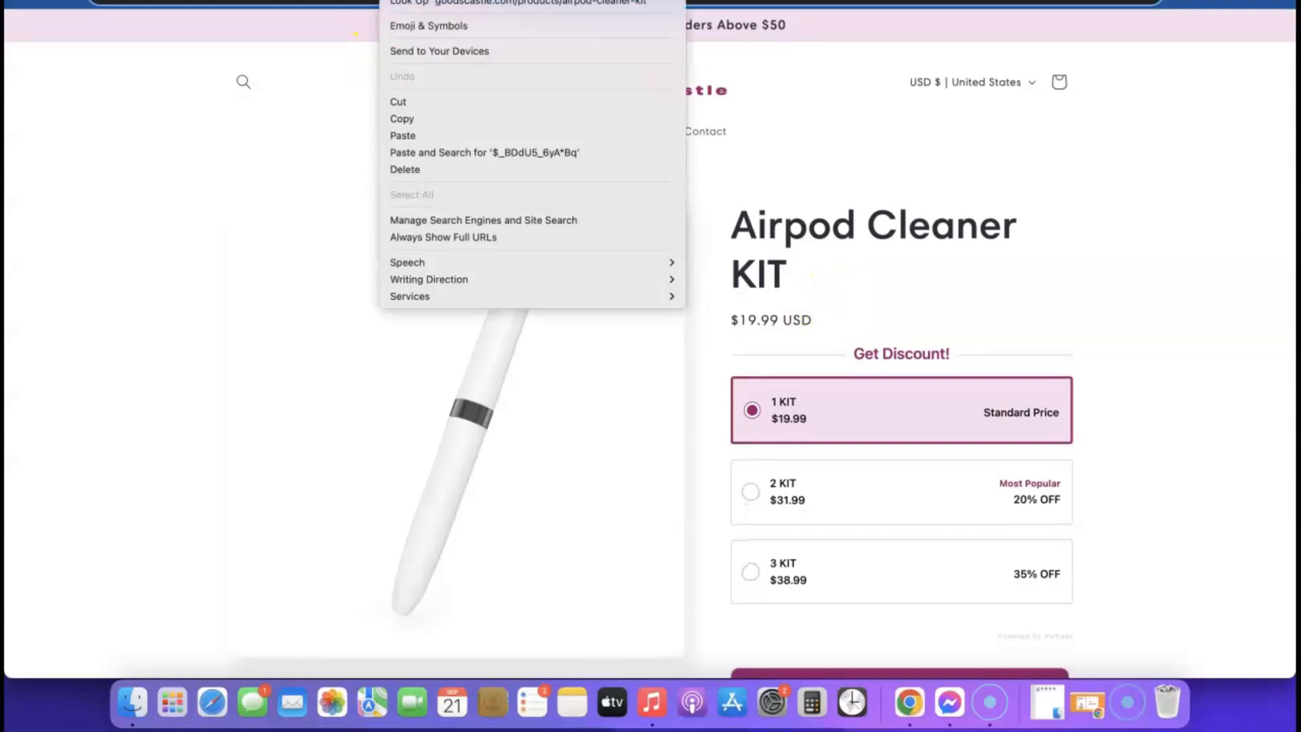
pyautogui.click(414, 118)
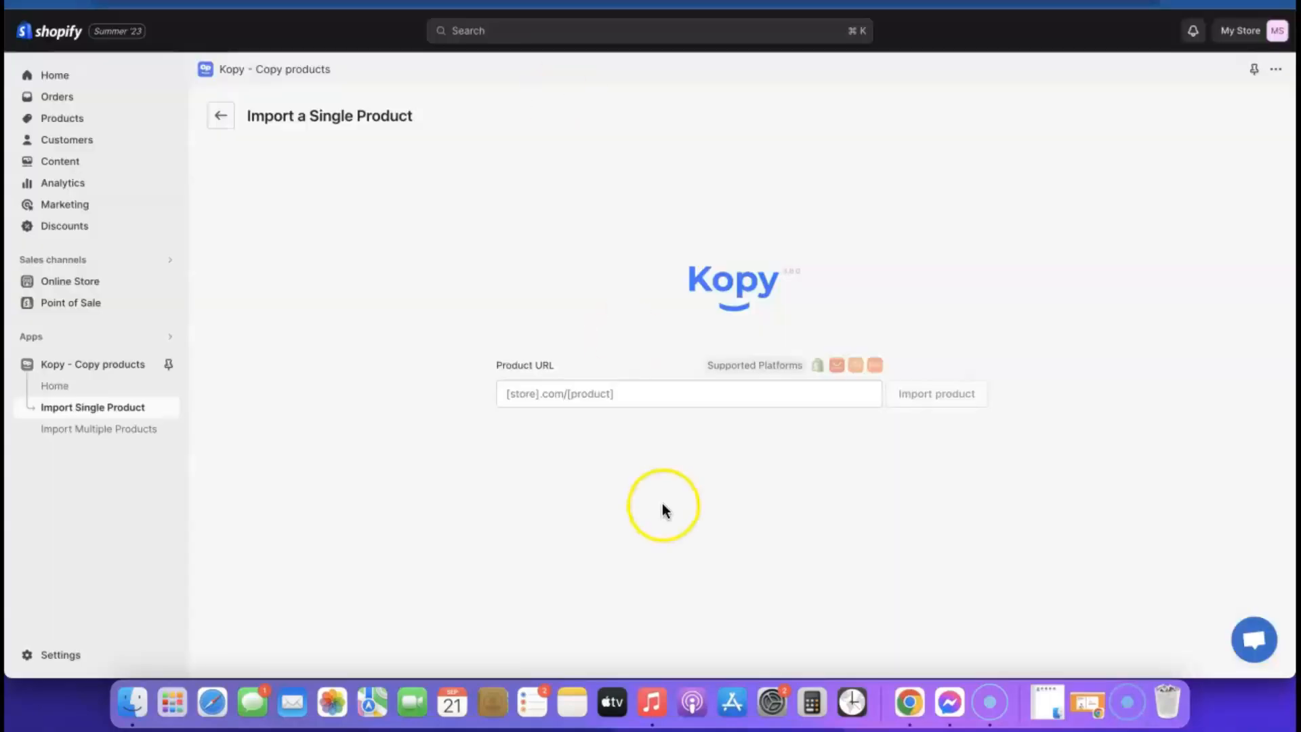
pyautogui.click(626, 403)
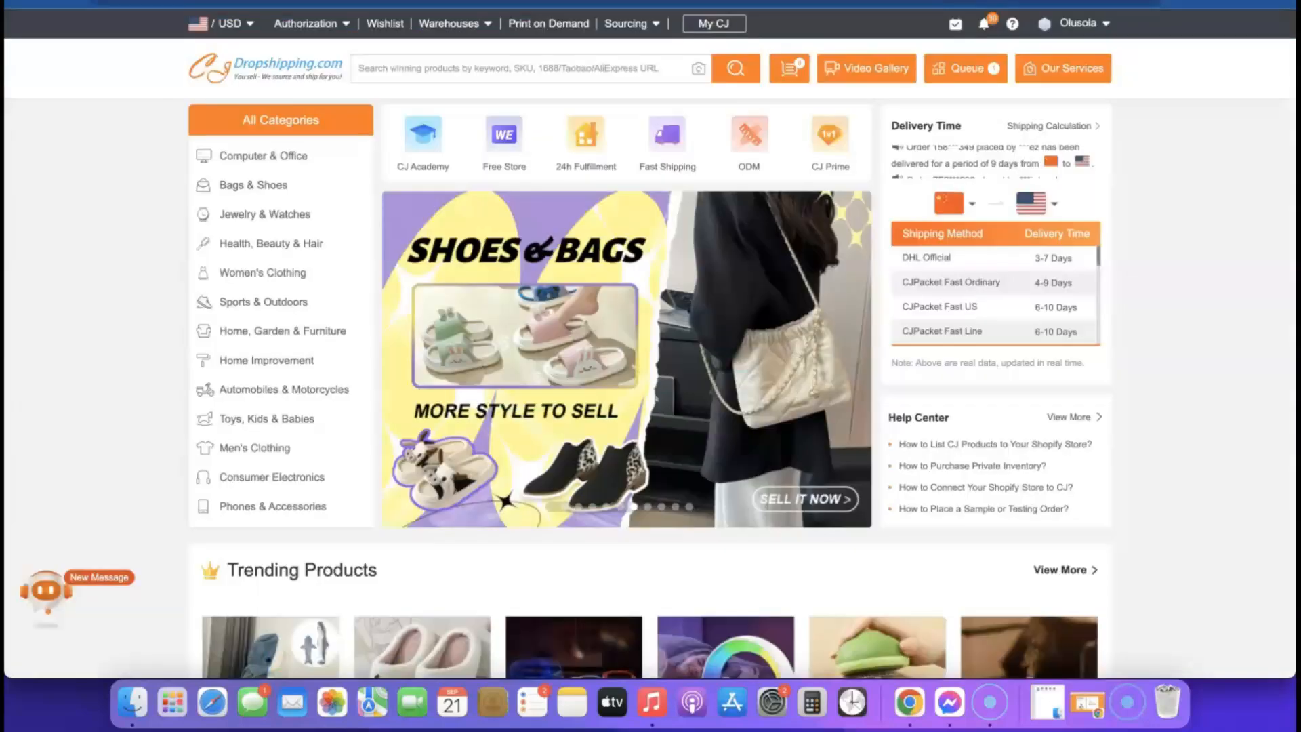
pyautogui.scroll(-4, 815, 285)
pyautogui.scroll(-7, 818, 293)
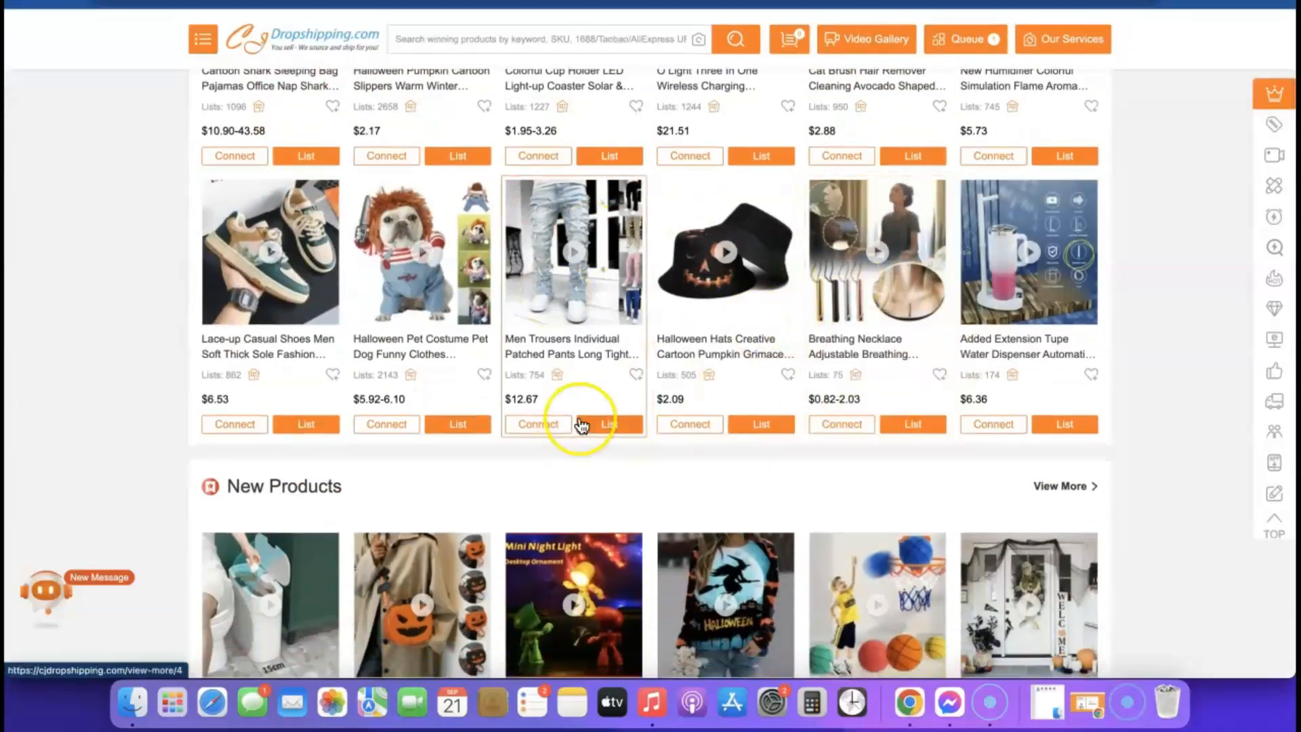
pyautogui.moveTo(581, 426)
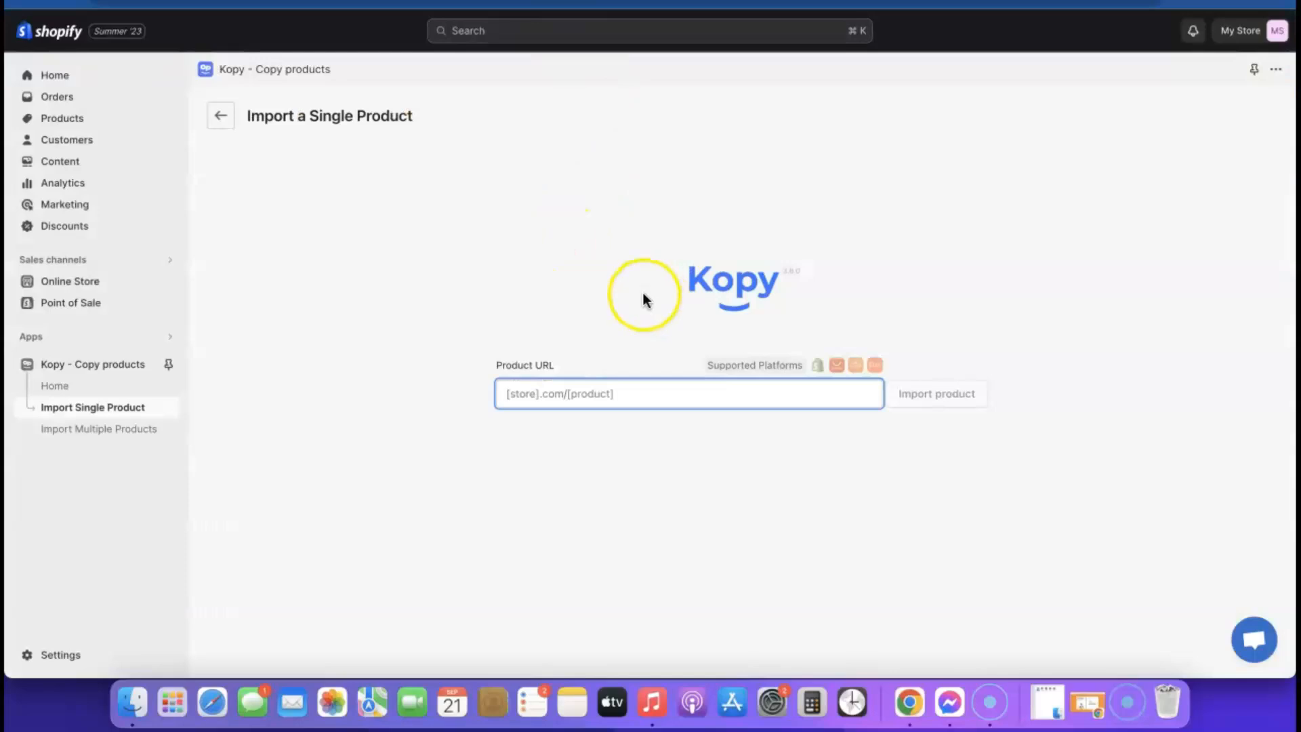
# - Paste the GoodsCastle product URL into Product URL and fetch the product details
pyautogui.click(597, 396)
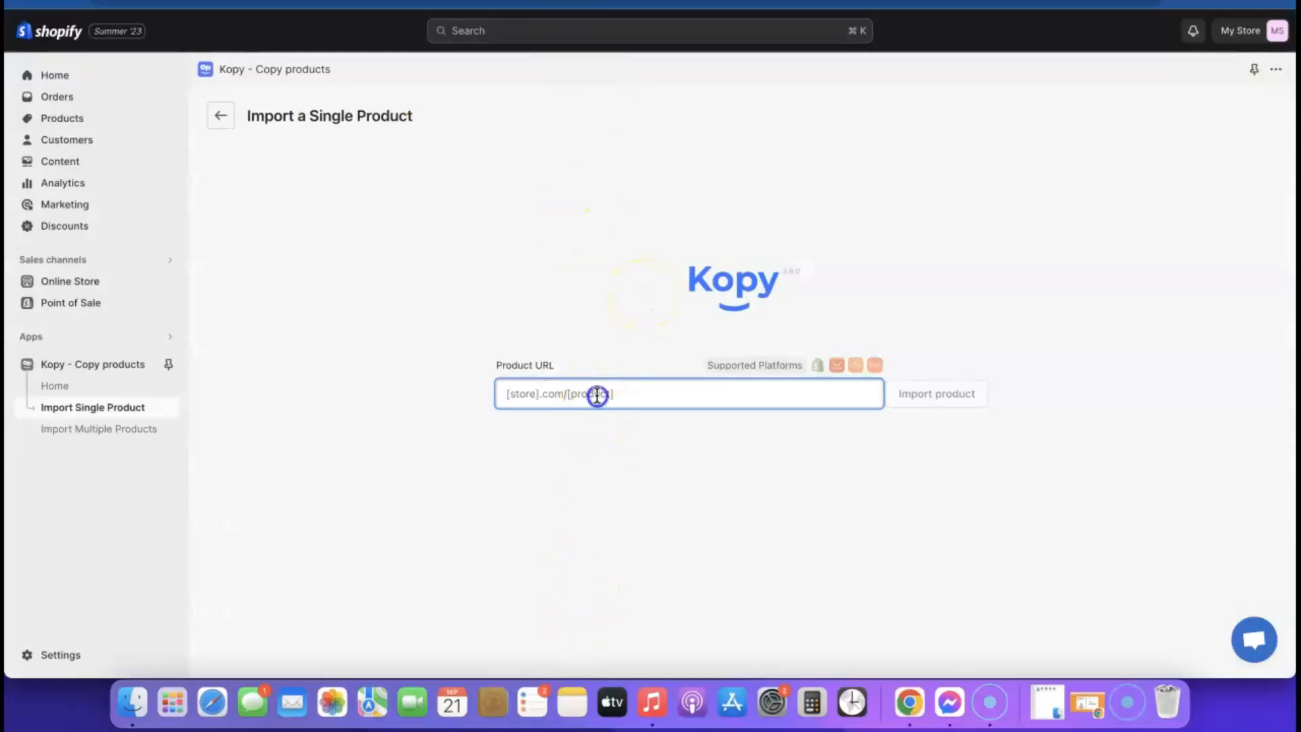
pyautogui.write('https://goodscastle.com/products/airpod-cleaner-kit')
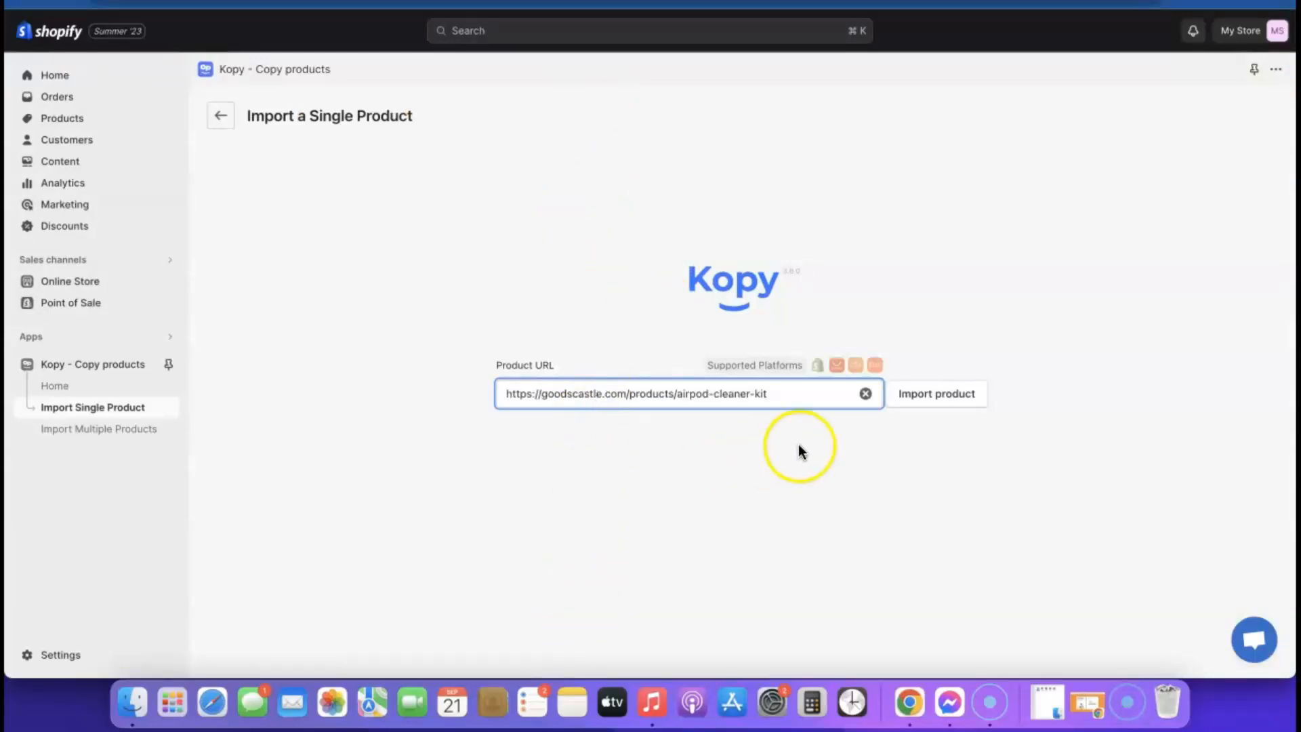
pyautogui.click(934, 402)
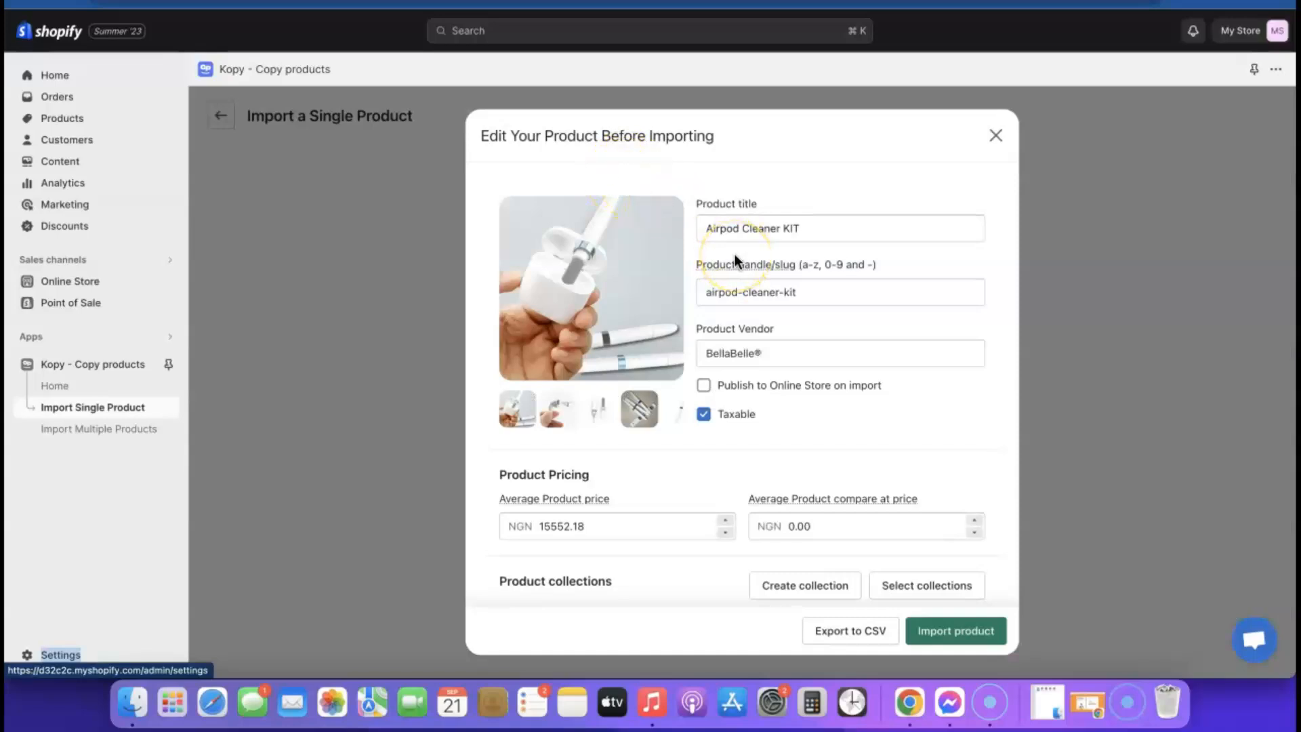
pyautogui.scroll(-2, 735, 255)
pyautogui.scroll(2, 735, 254)
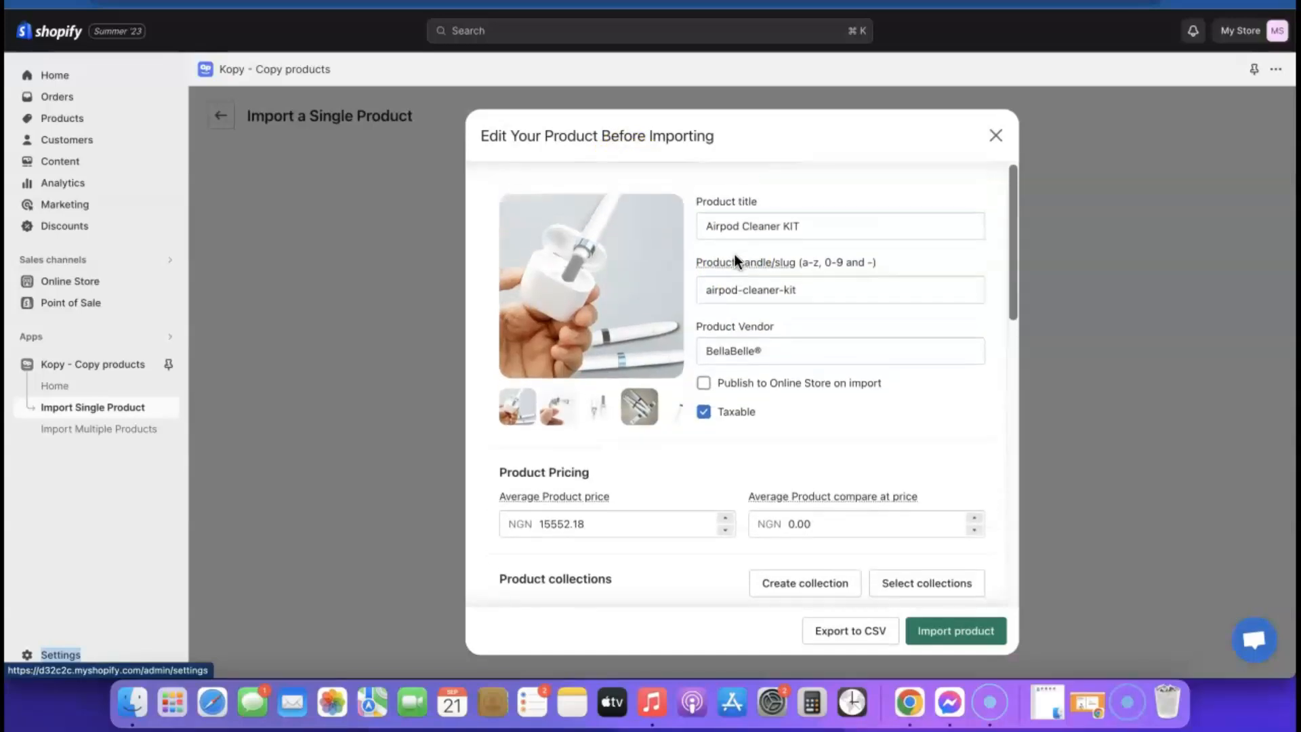
# - Review the fetched Airpod Cleaner KIT title and import details
pyautogui.click(808, 226)
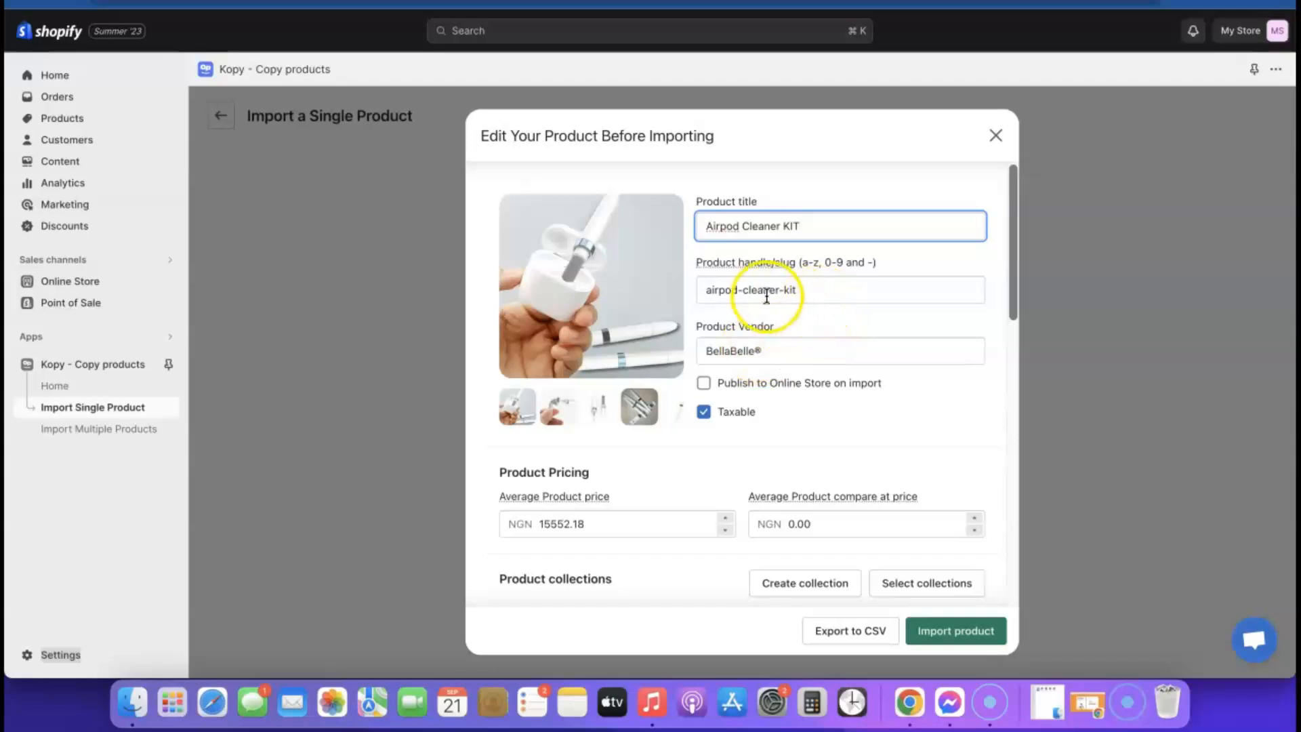
pyautogui.scroll(-1, 783, 434)
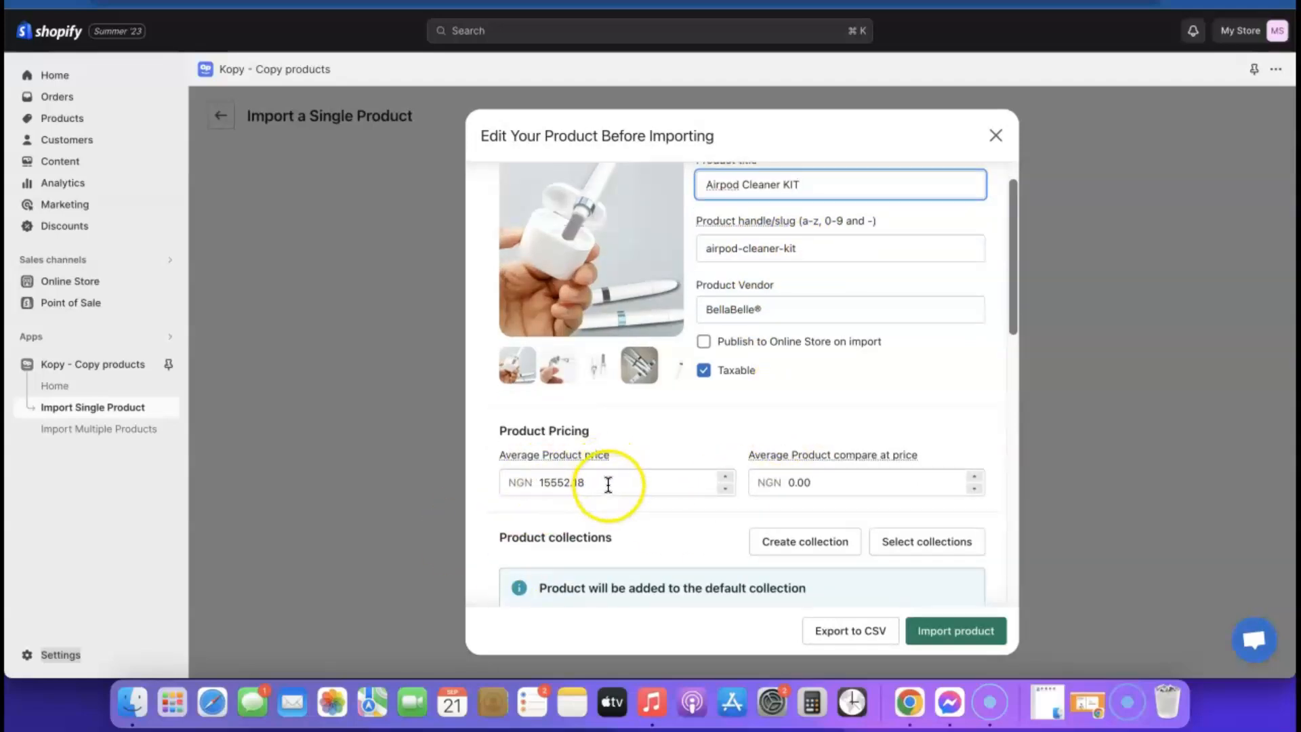
pyautogui.scroll(-2, 609, 484)
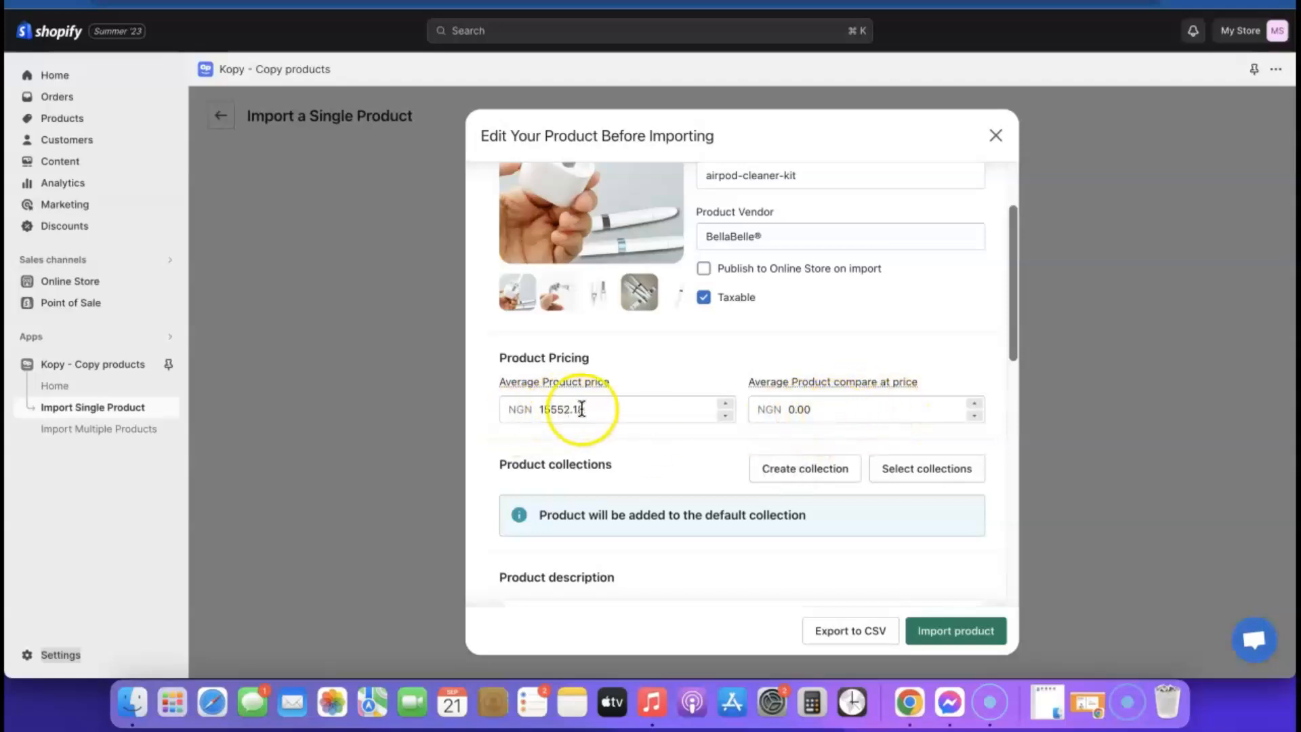
pyautogui.scroll(-5, 780, 437)
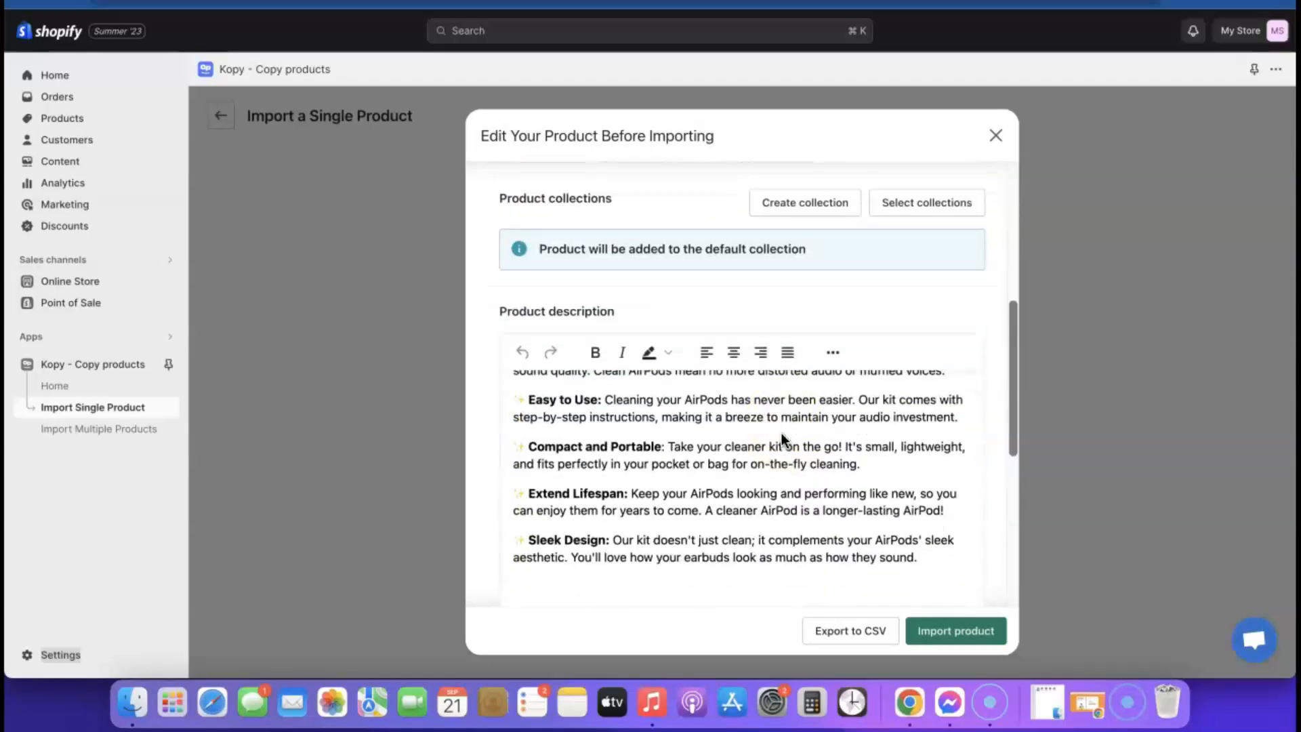
pyautogui.scroll(-3, 783, 439)
pyautogui.scroll(2, 761, 406)
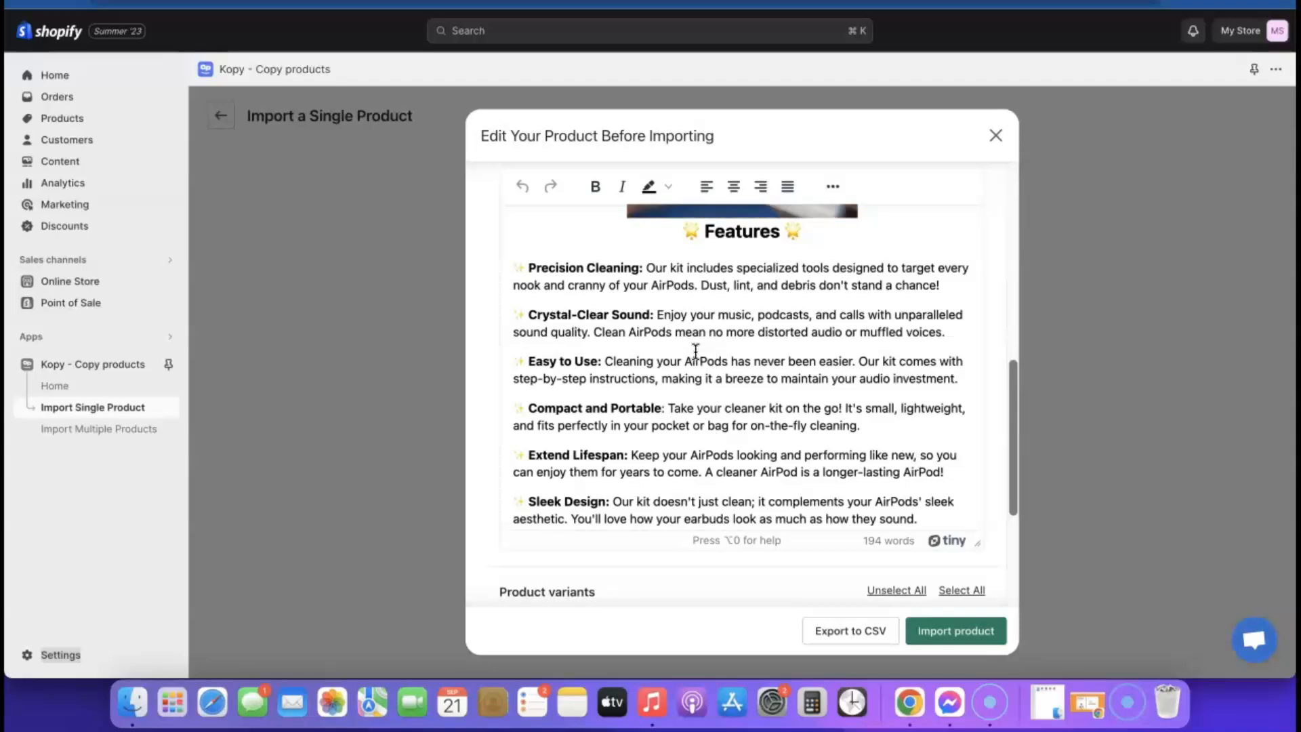
pyautogui.scroll(-5, 656, 396)
pyautogui.scroll(-5, 725, 391)
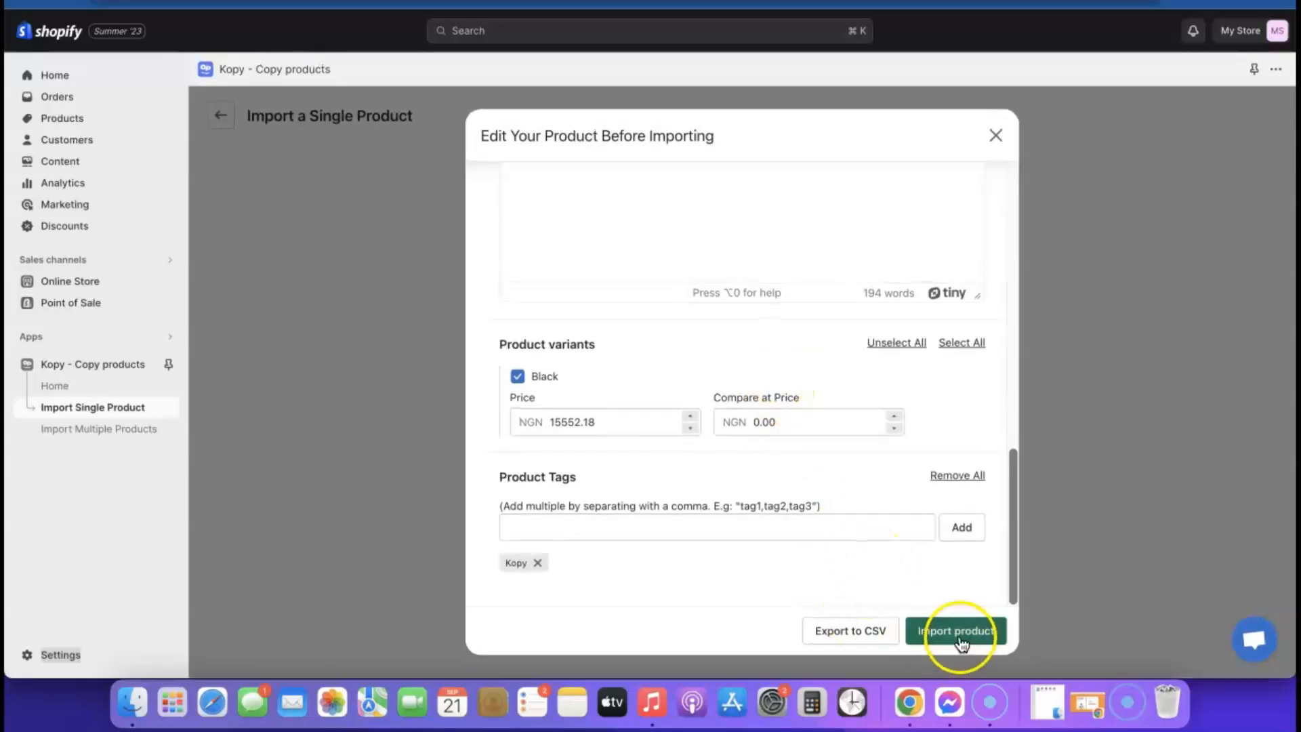
pyautogui.scroll(10, 879, 569)
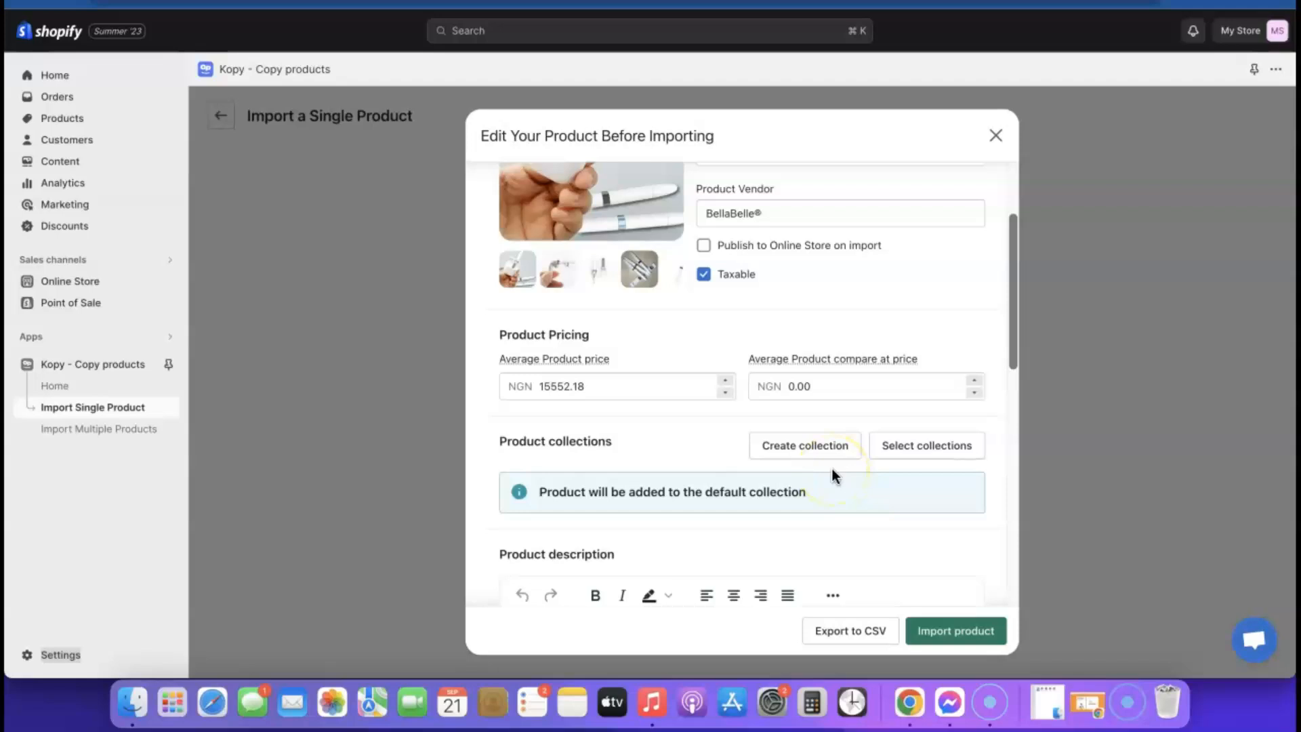
# - Import the product published to the Online Store and not taxable, then view it
pyautogui.click(704, 247)
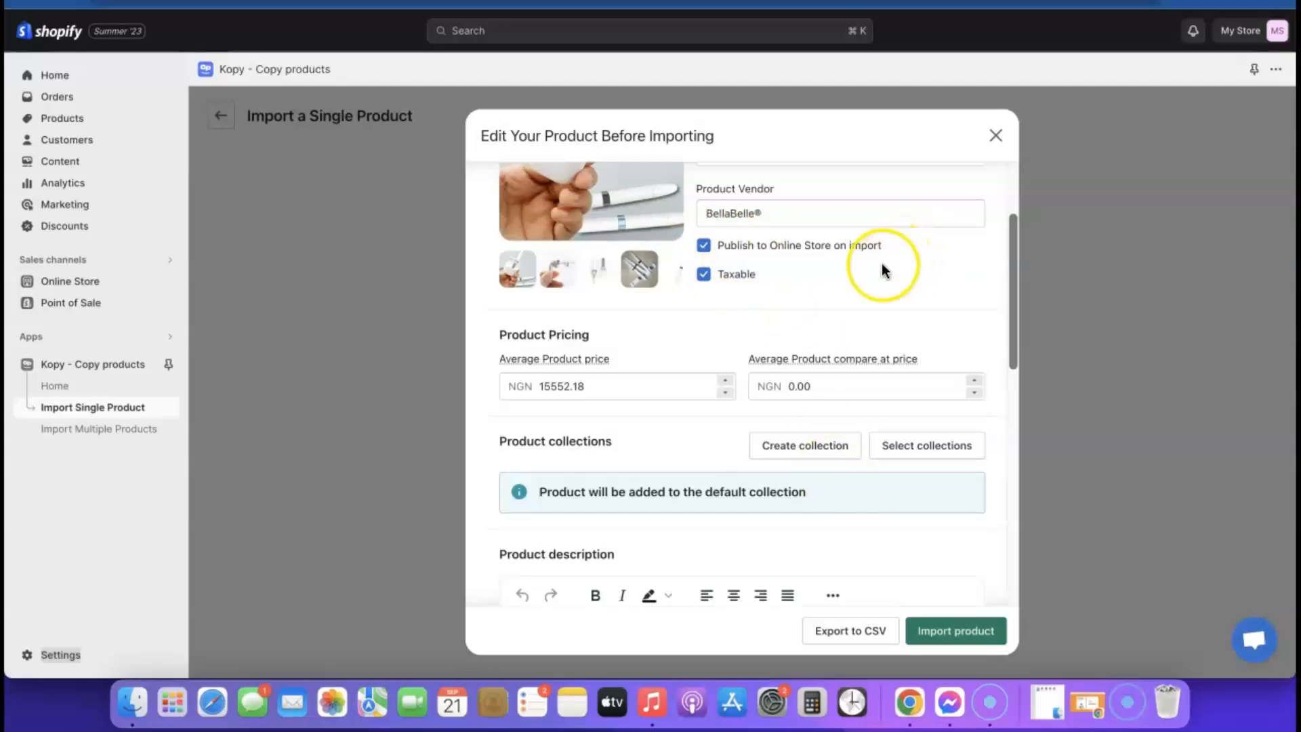
pyautogui.click(703, 274)
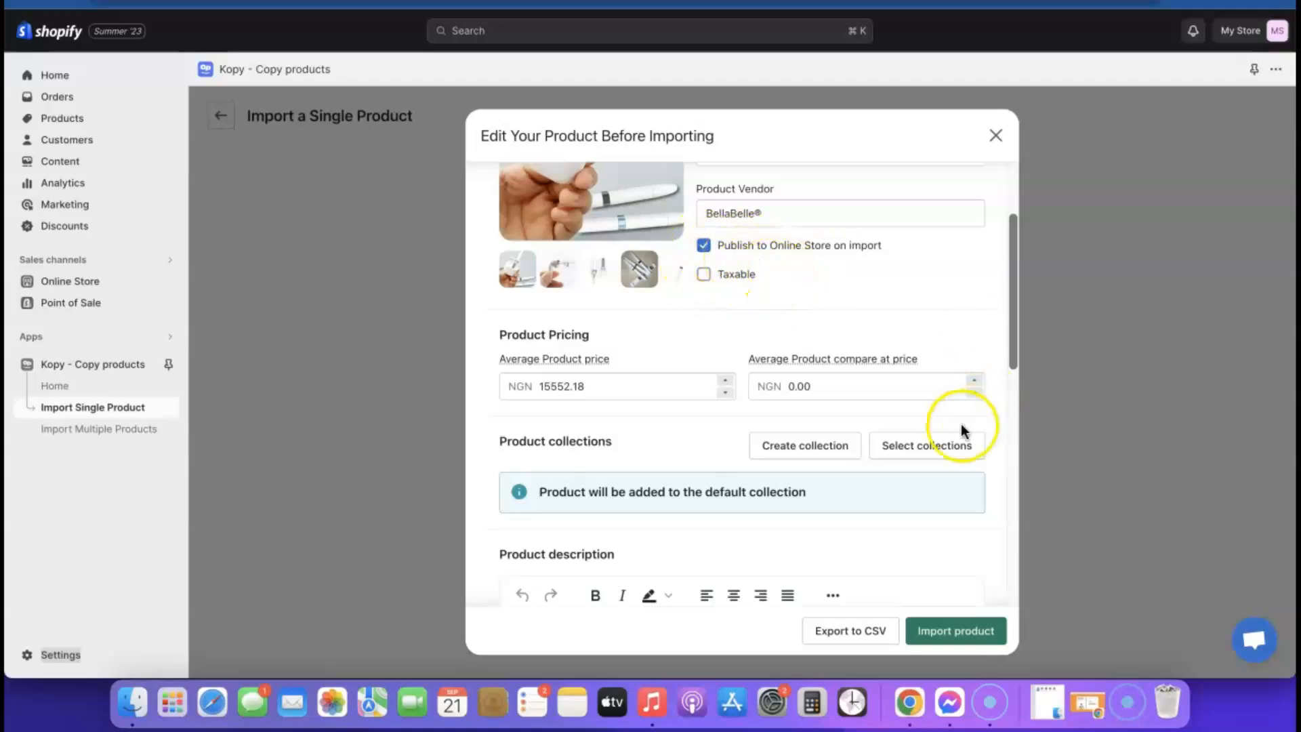
pyautogui.click(949, 629)
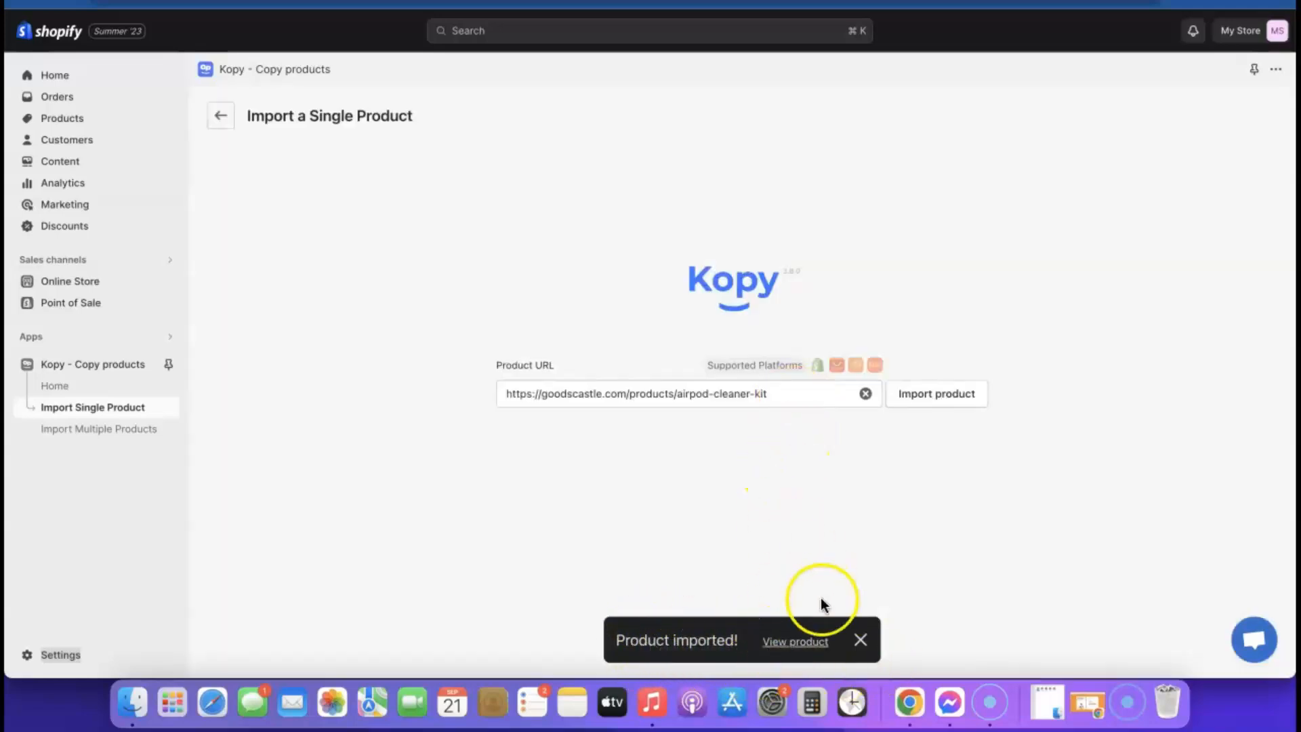
pyautogui.click(790, 642)
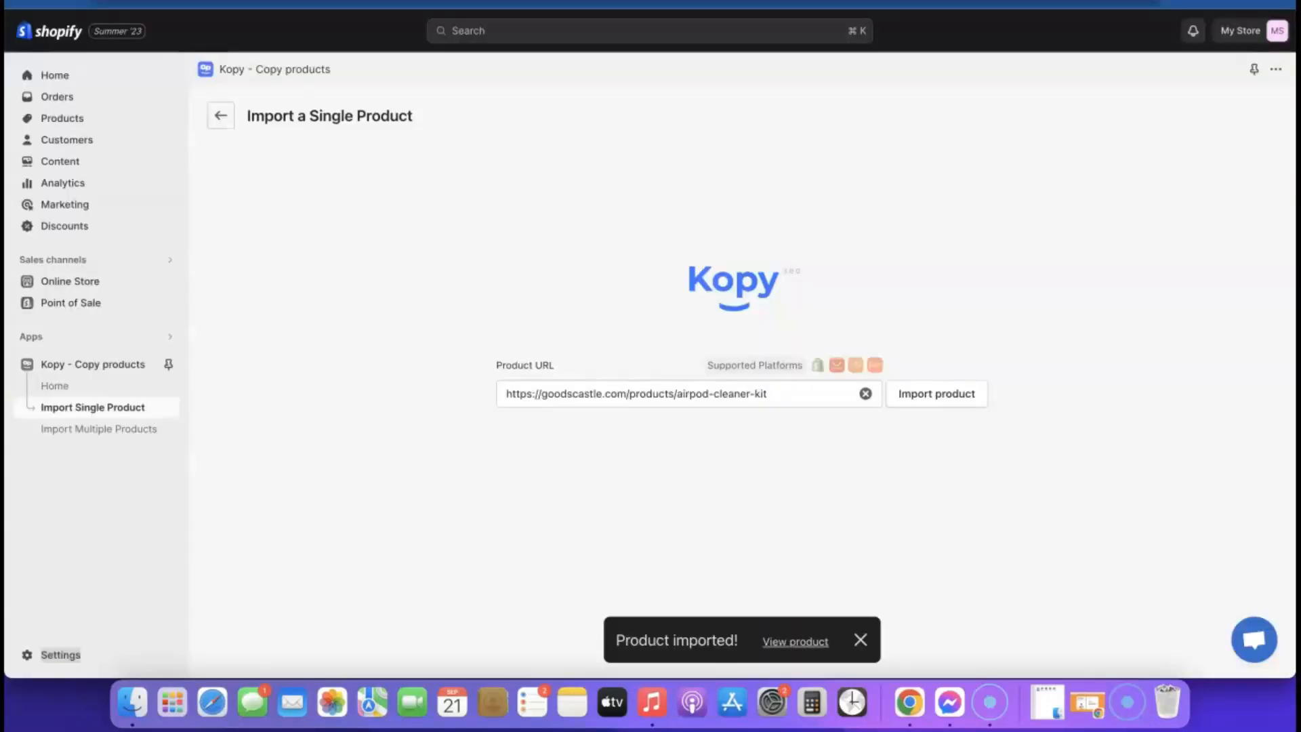
pyautogui.click(40, 656)
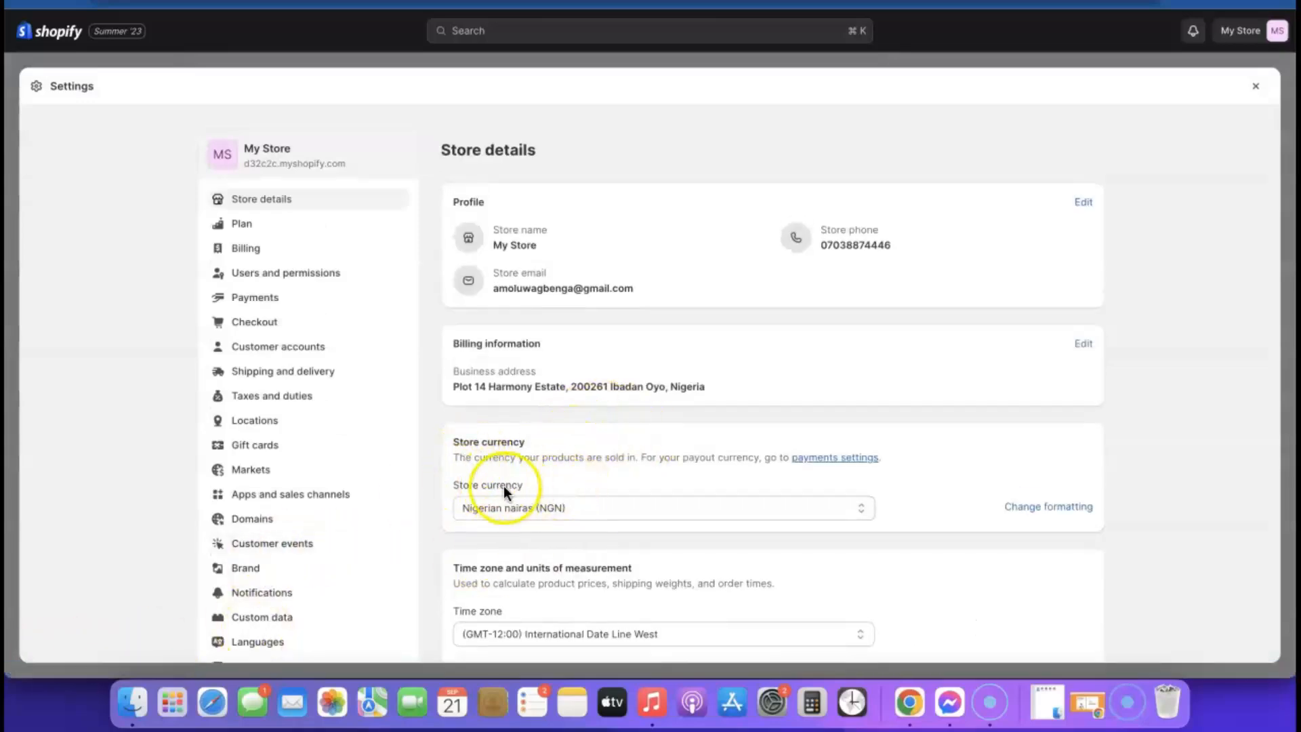
# - Switch the store currency to US dollars (USD), save, and confirm the product now shows USD
pyautogui.click(739, 508)
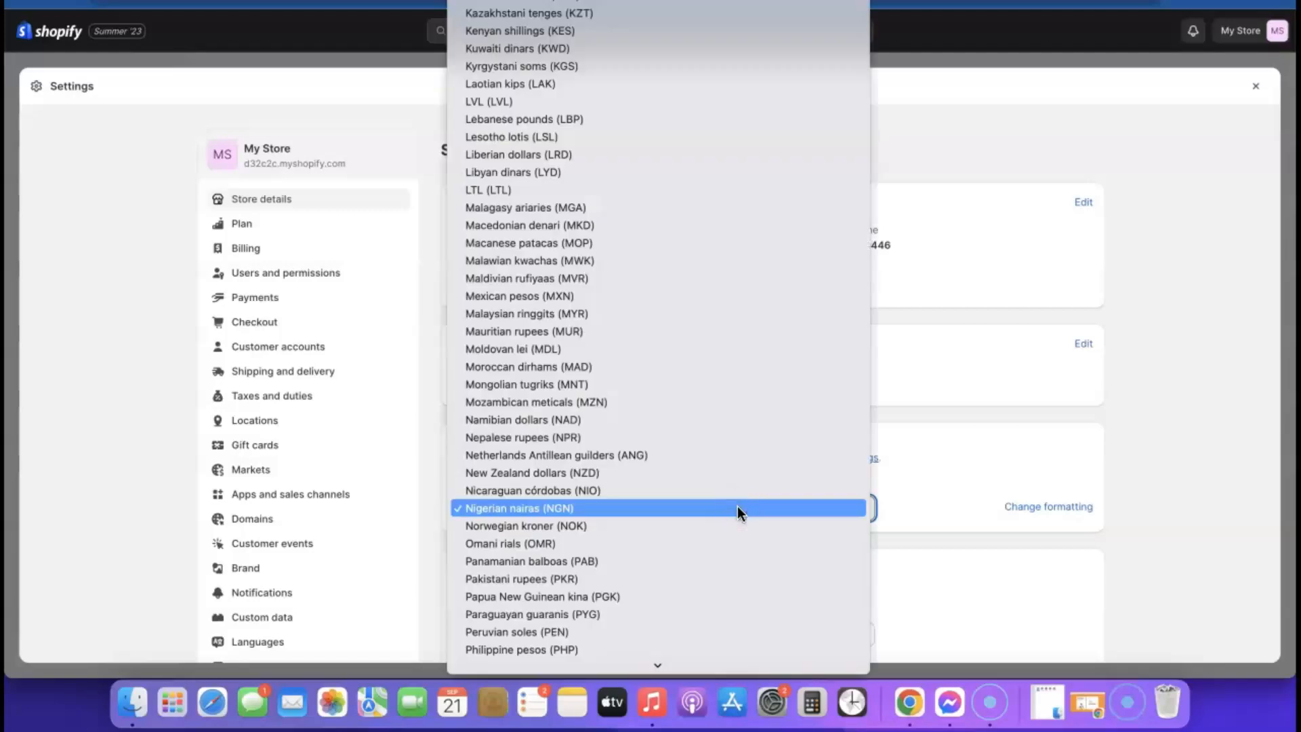
pyautogui.scroll(-15, 688, 441)
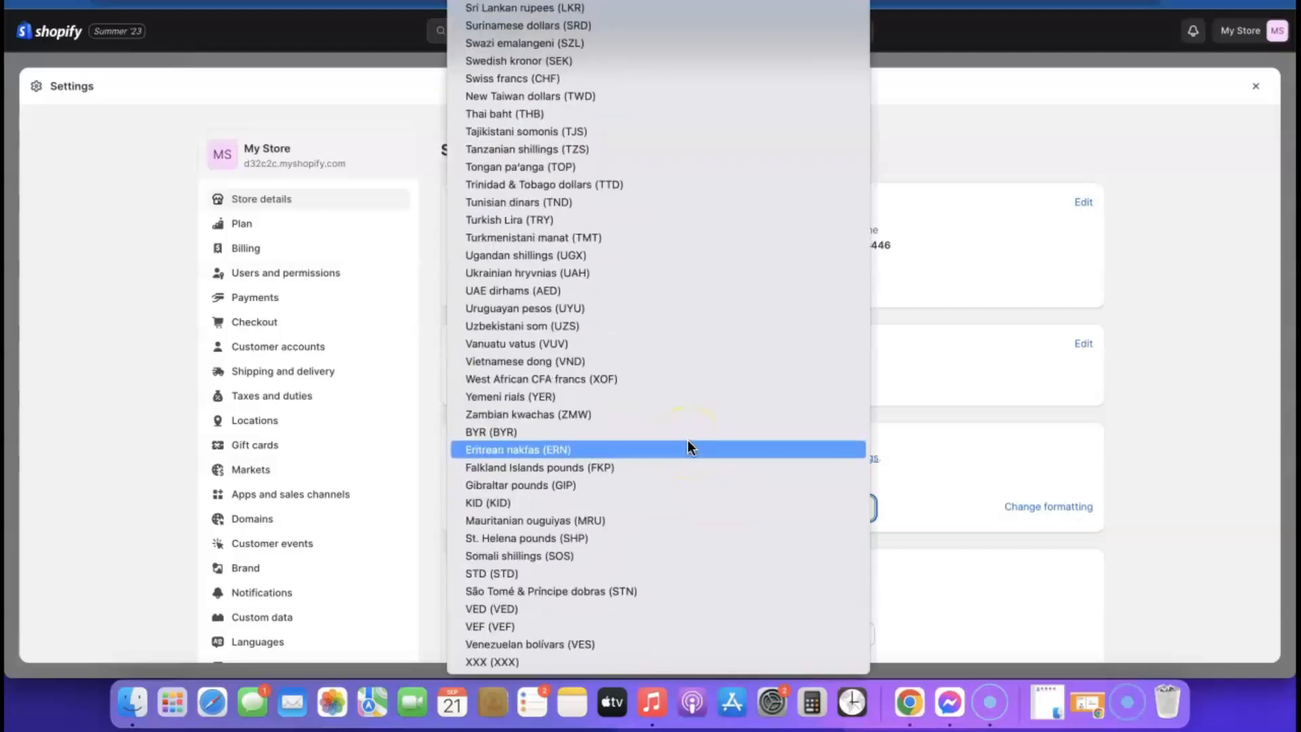
pyautogui.scroll(15, 600, 566)
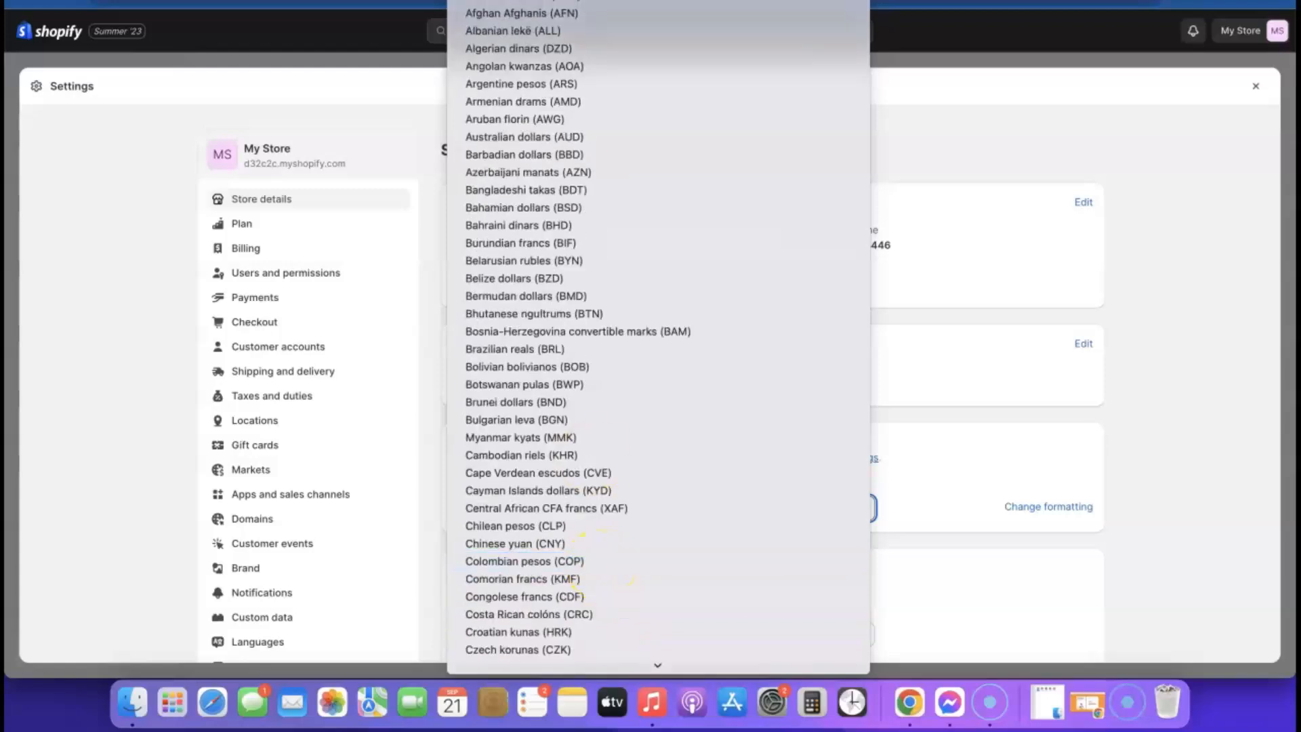
pyautogui.click(532, 2)
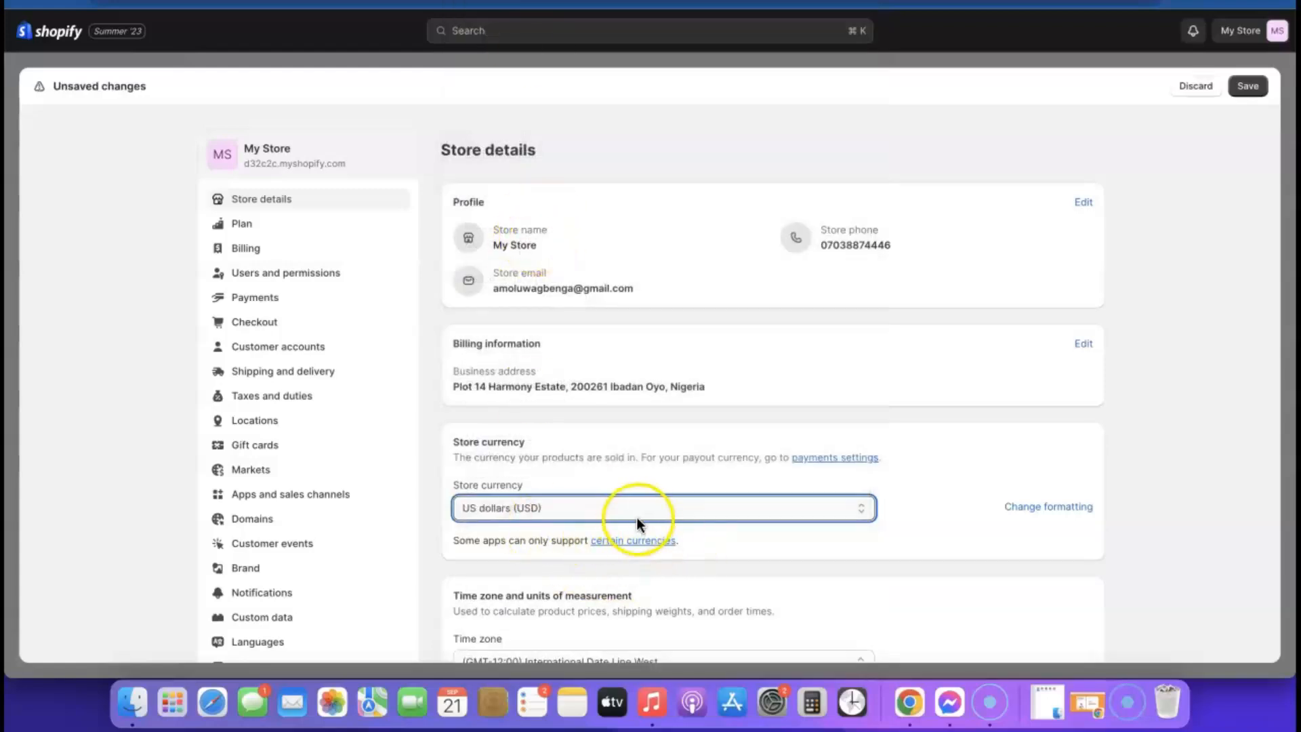
pyautogui.scroll(-2, 640, 515)
pyautogui.click(1248, 86)
pyautogui.scroll(-5, 784, 349)
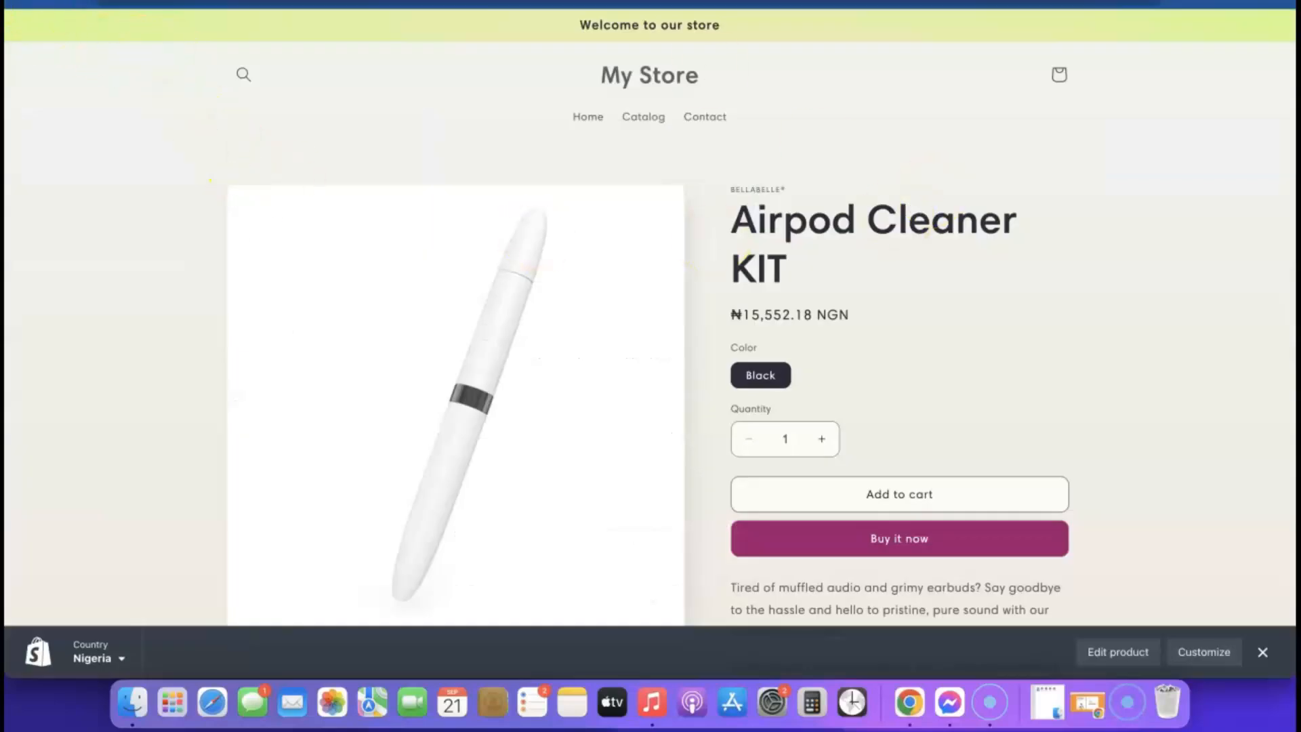
pyautogui.click(712, 2)
pyautogui.press('Return')
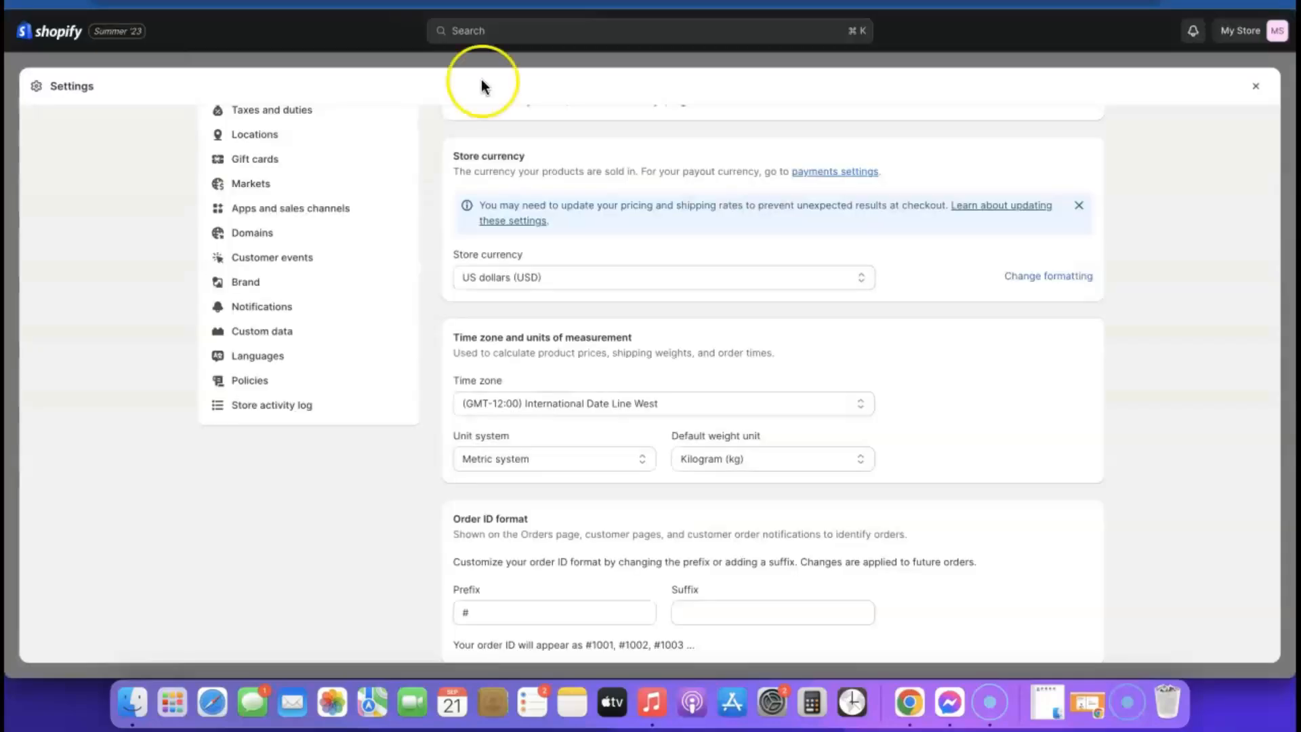
pyautogui.click(1256, 86)
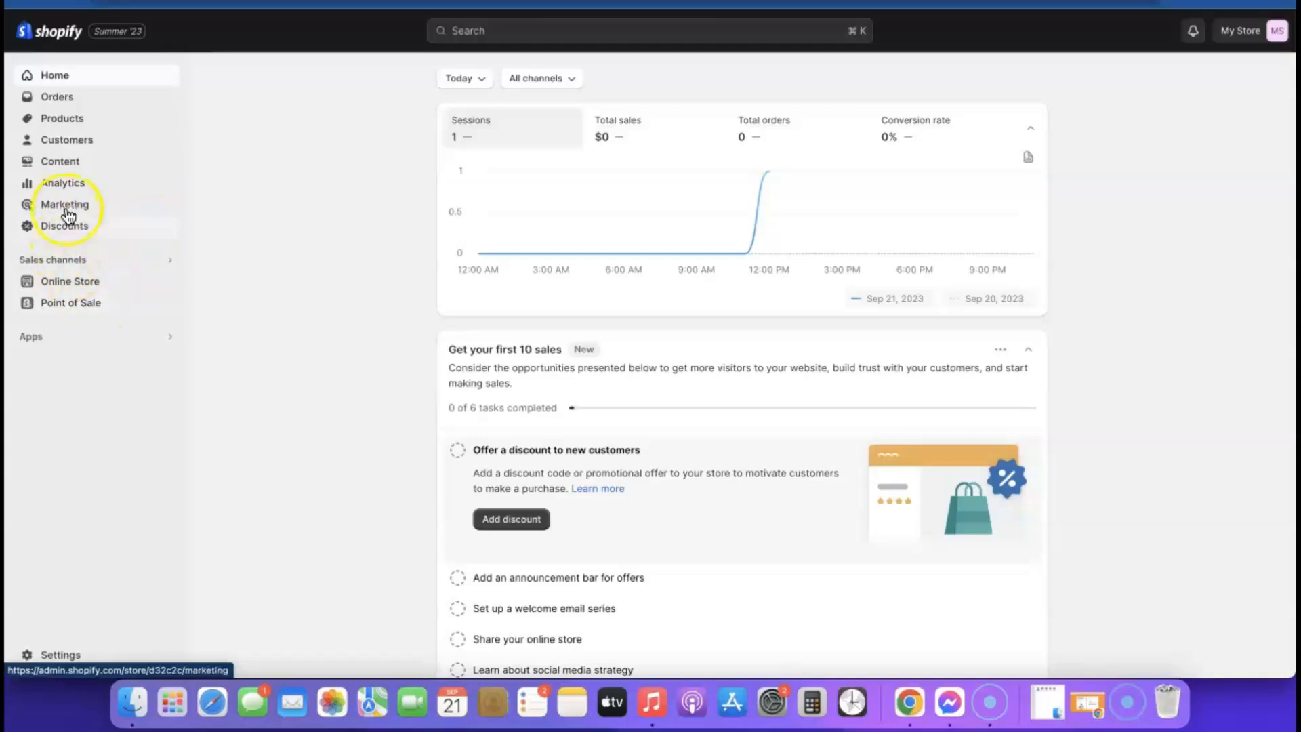
# - Change the Airpod Cleaner KIT's Black variant price from $15,552.18 to $19.99 and save
pyautogui.click(60, 123)
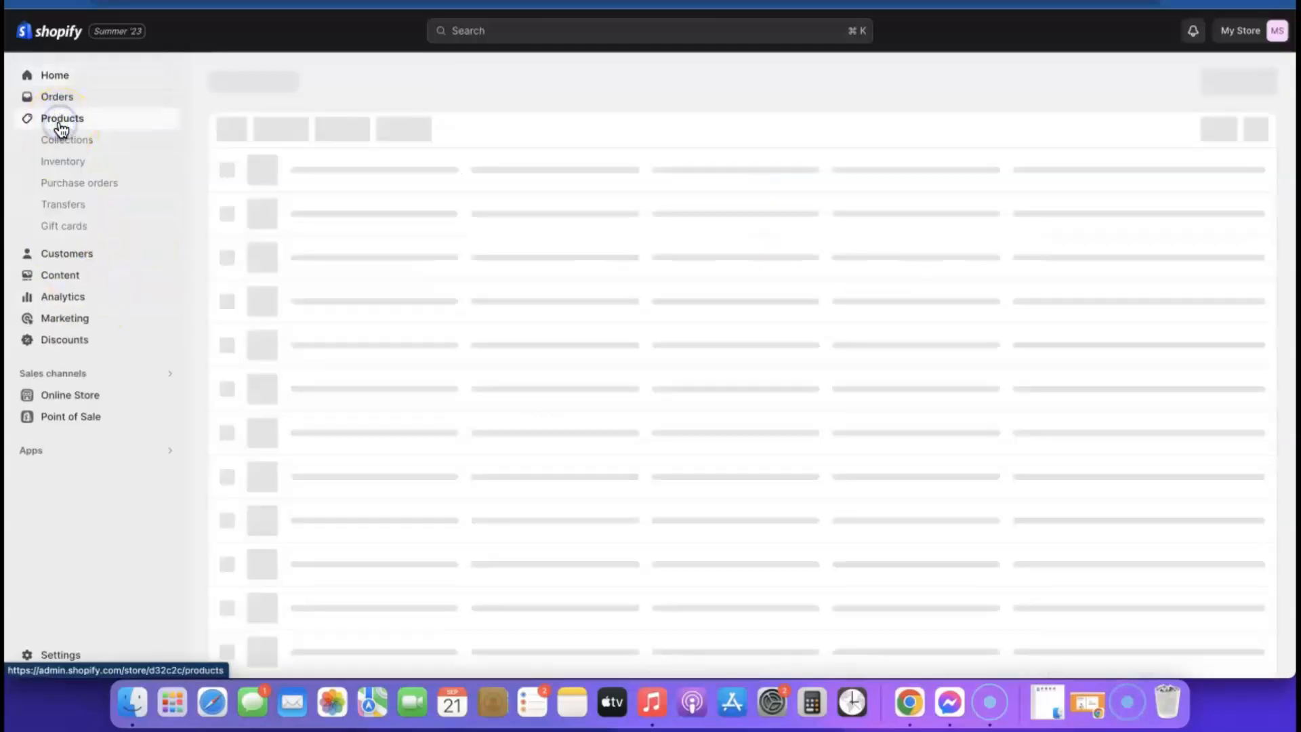
pyautogui.click(343, 198)
pyautogui.click(700, 224)
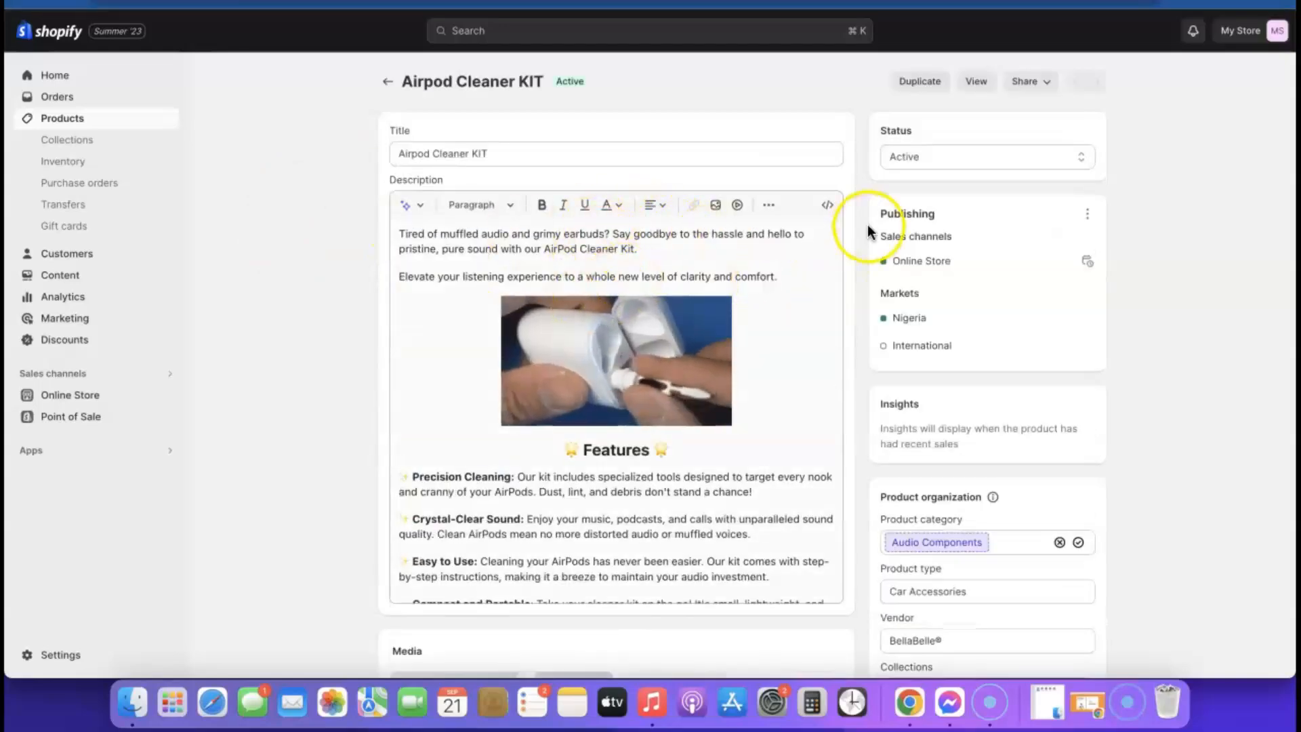
pyautogui.scroll(-7, 870, 226)
pyautogui.scroll(-6, 869, 226)
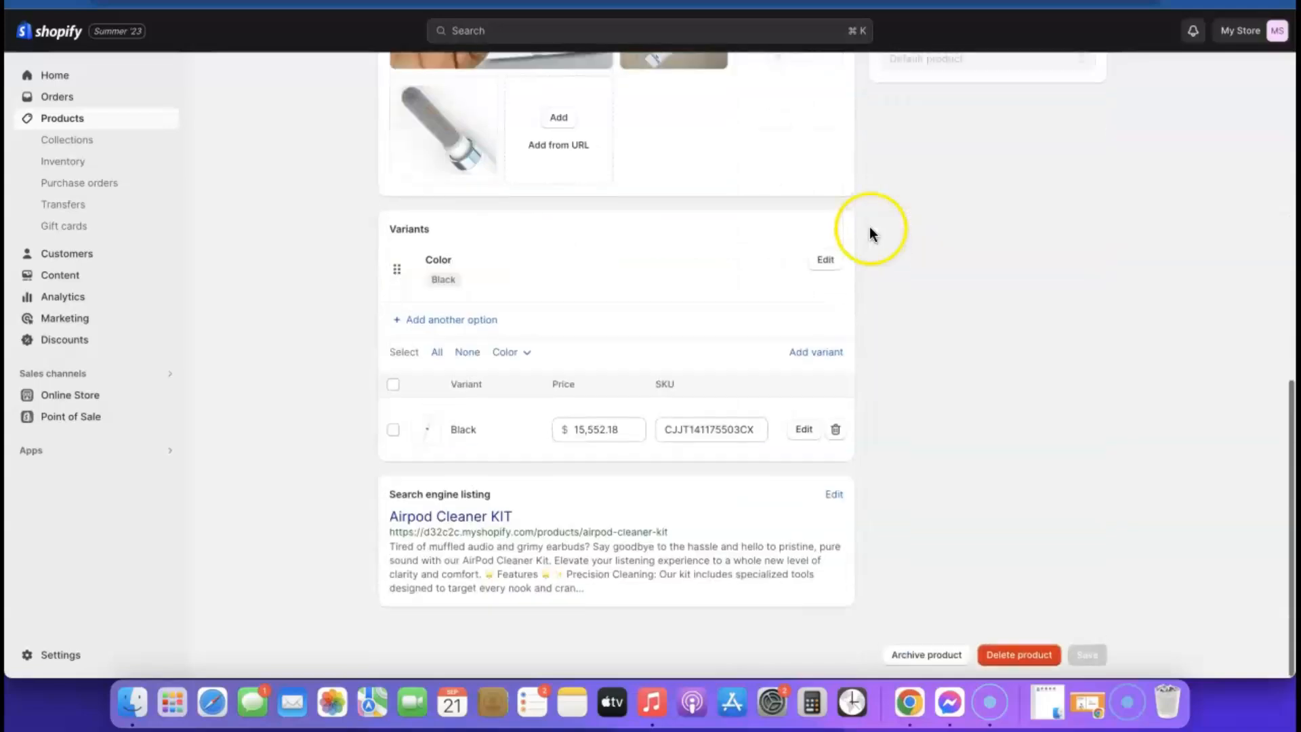
pyautogui.click(618, 429)
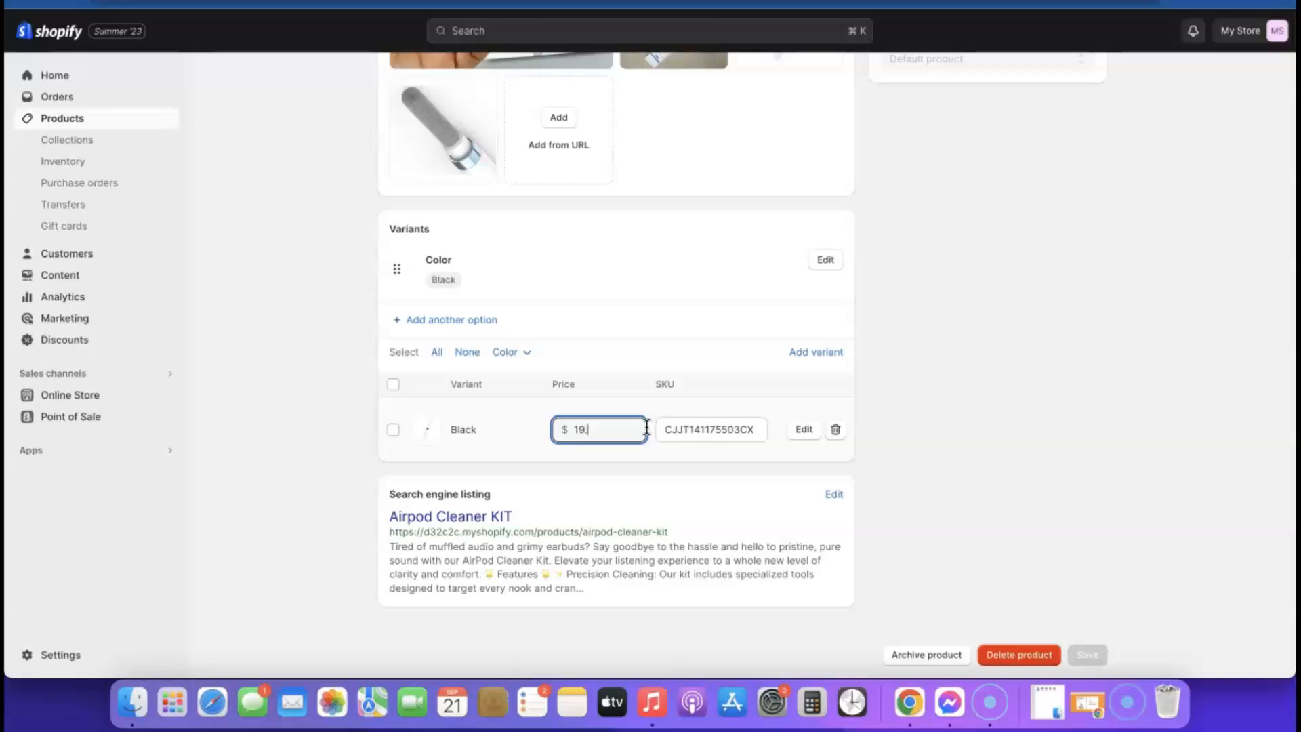
pyautogui.click(536, 431)
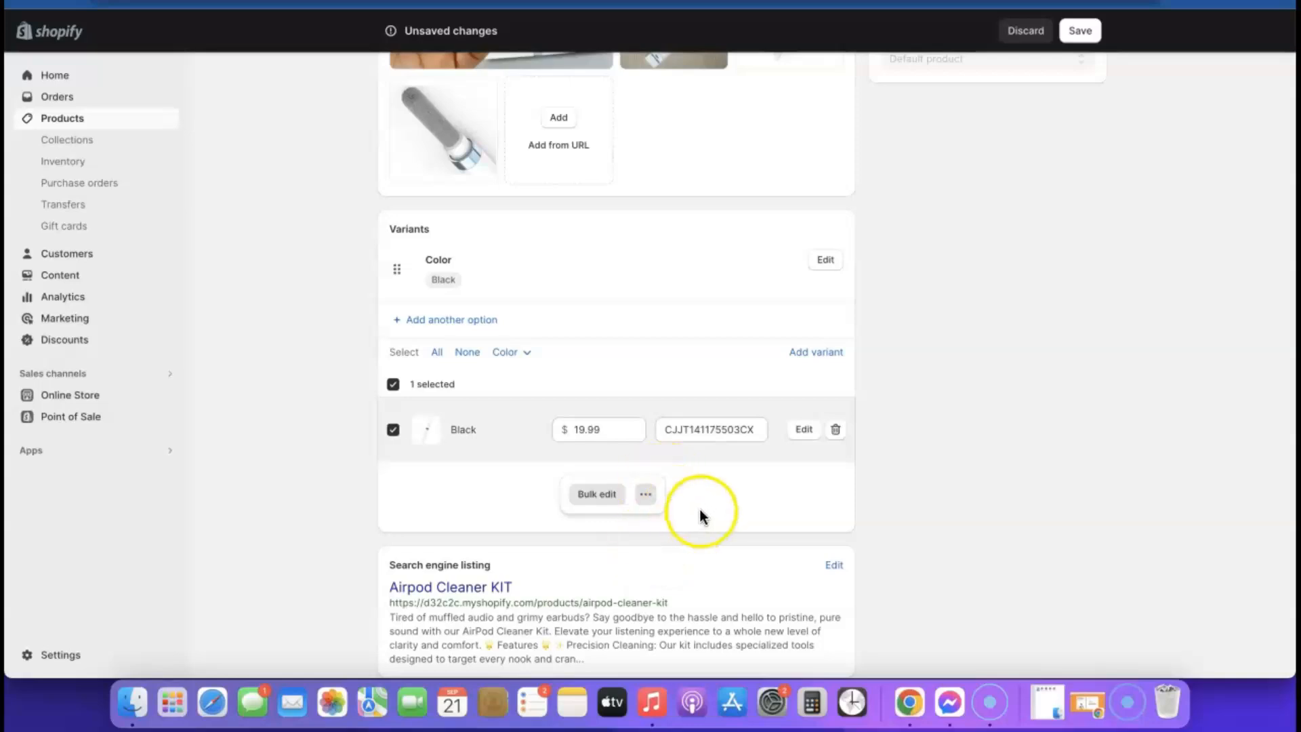
pyautogui.scroll(6, 1098, 186)
pyautogui.click(1080, 31)
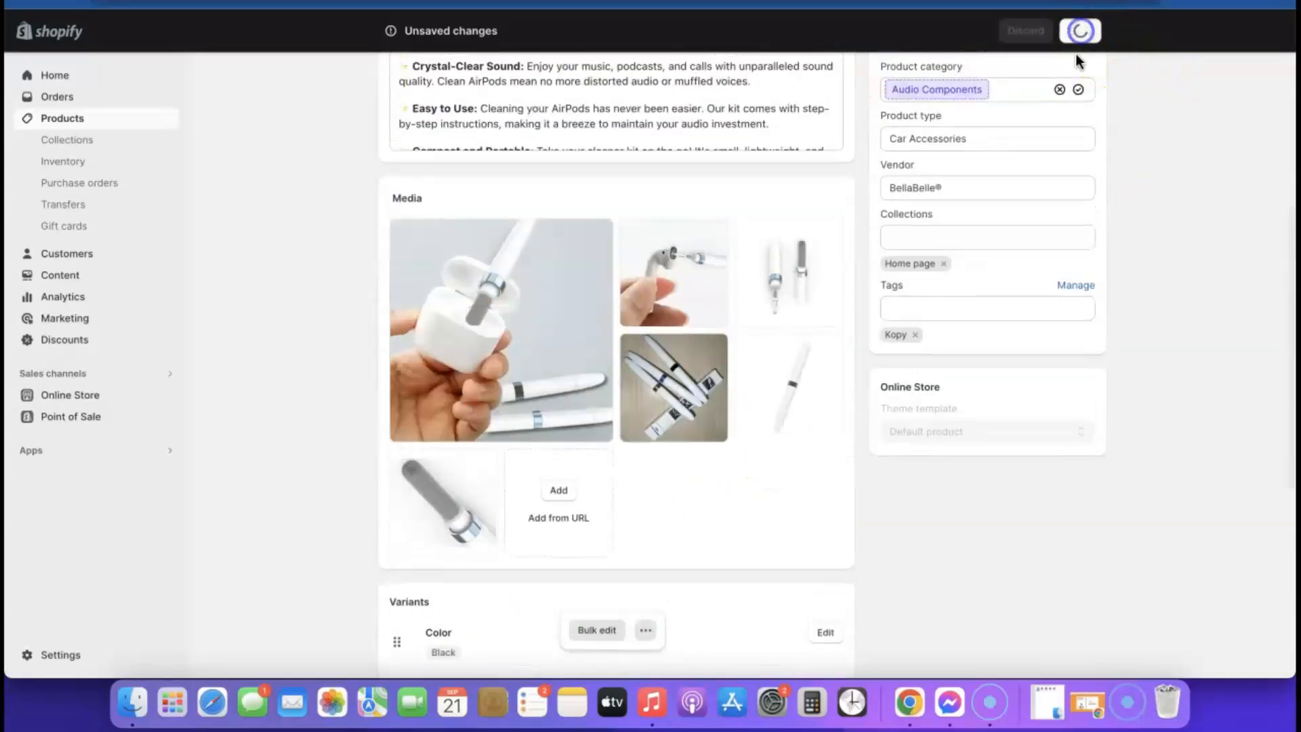
pyautogui.scroll(7, 822, 368)
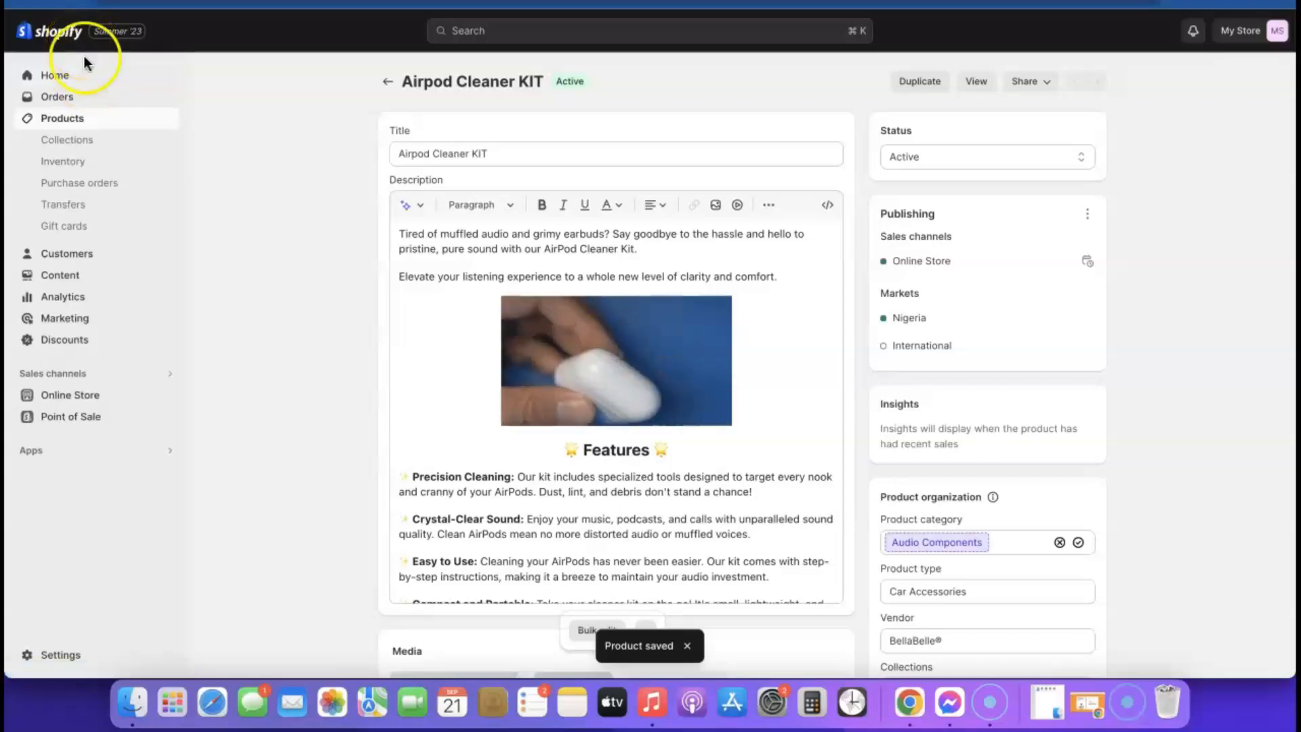
# - Customize the Sense theme on the Default product template, previewing the Airpod Cleaner KIT
pyautogui.click(68, 400)
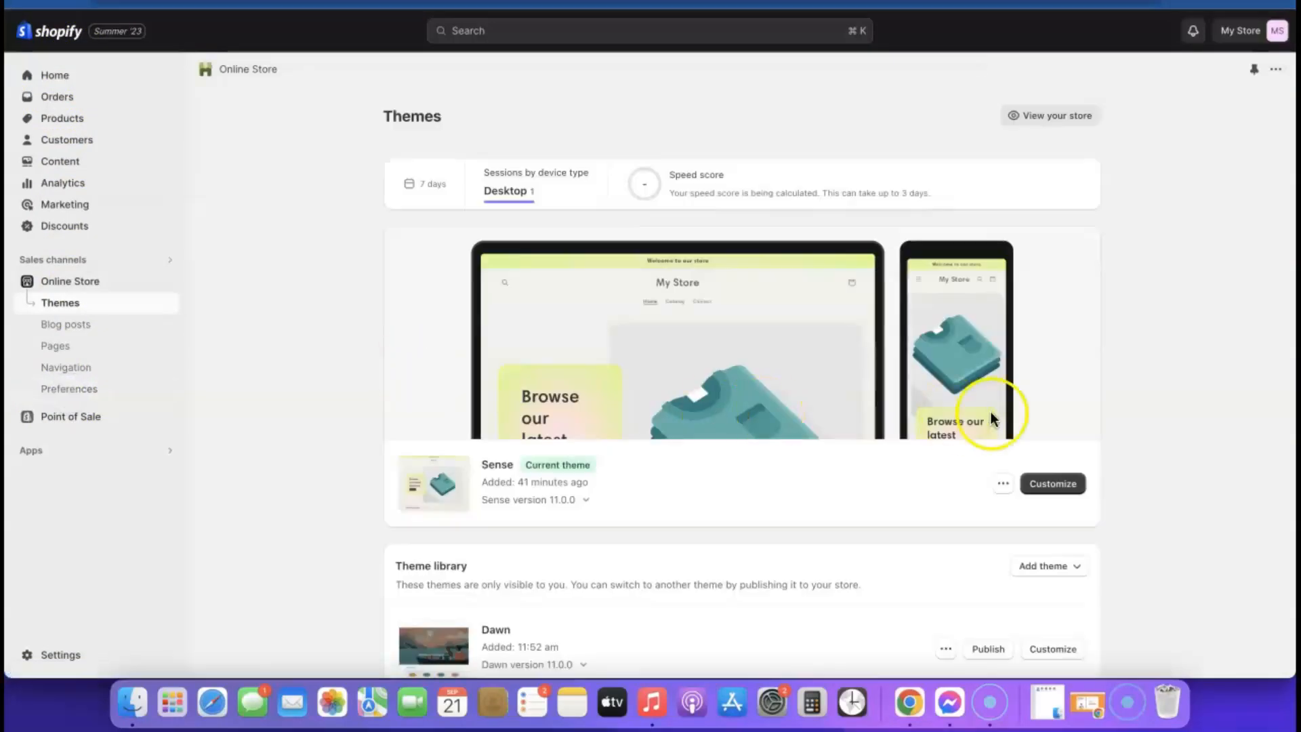
pyautogui.scroll(-1, 1030, 440)
pyautogui.click(1071, 459)
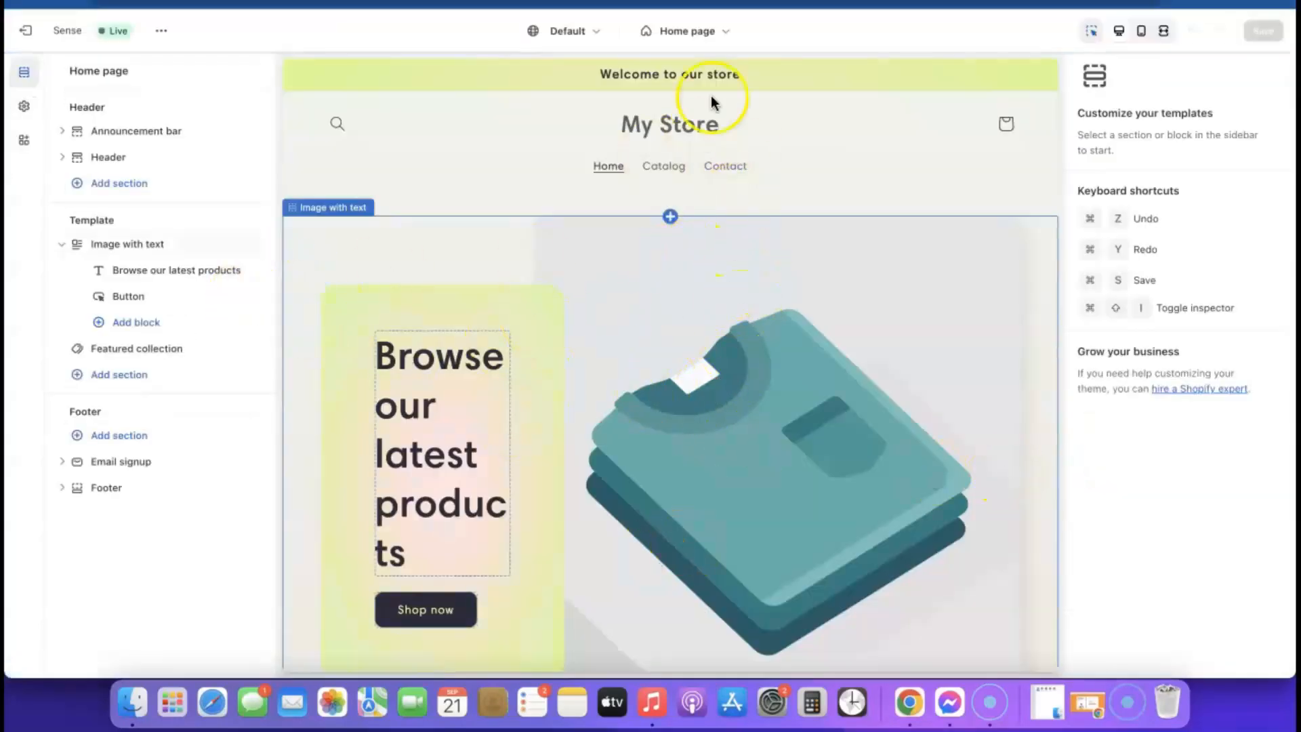
pyautogui.click(719, 31)
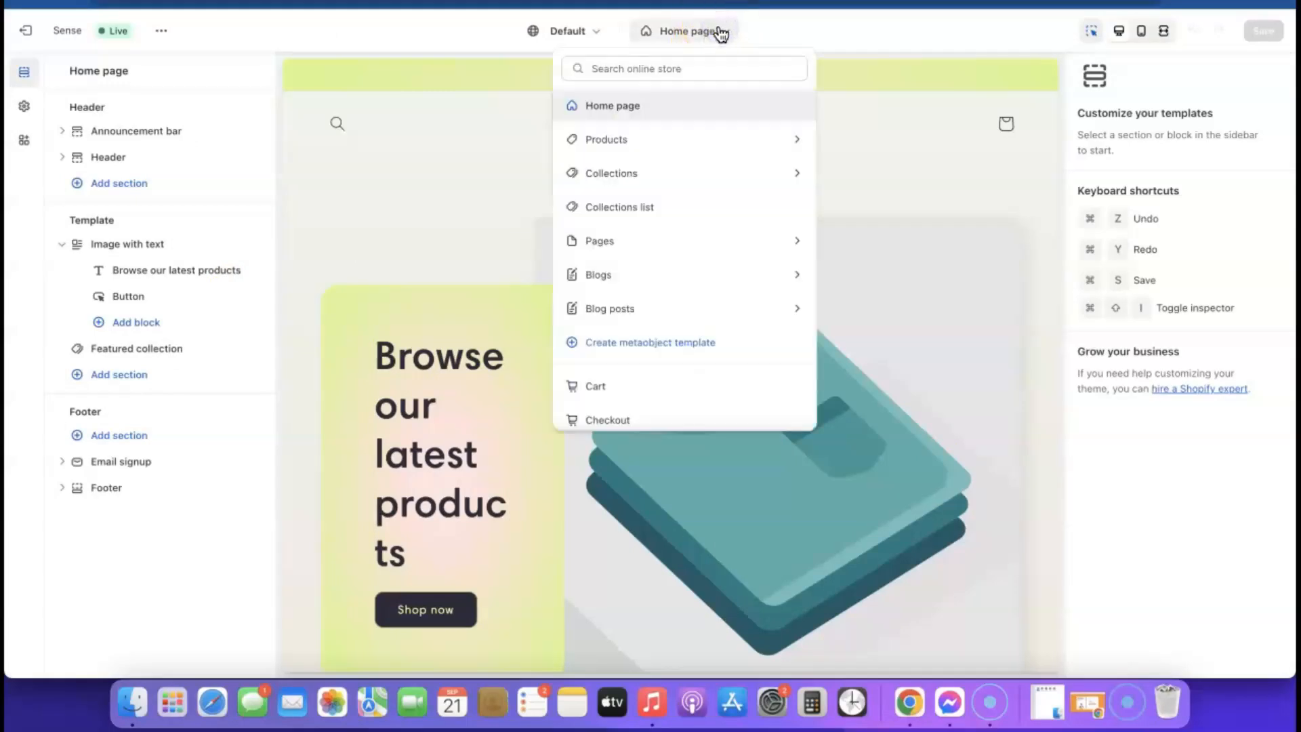
pyautogui.click(596, 139)
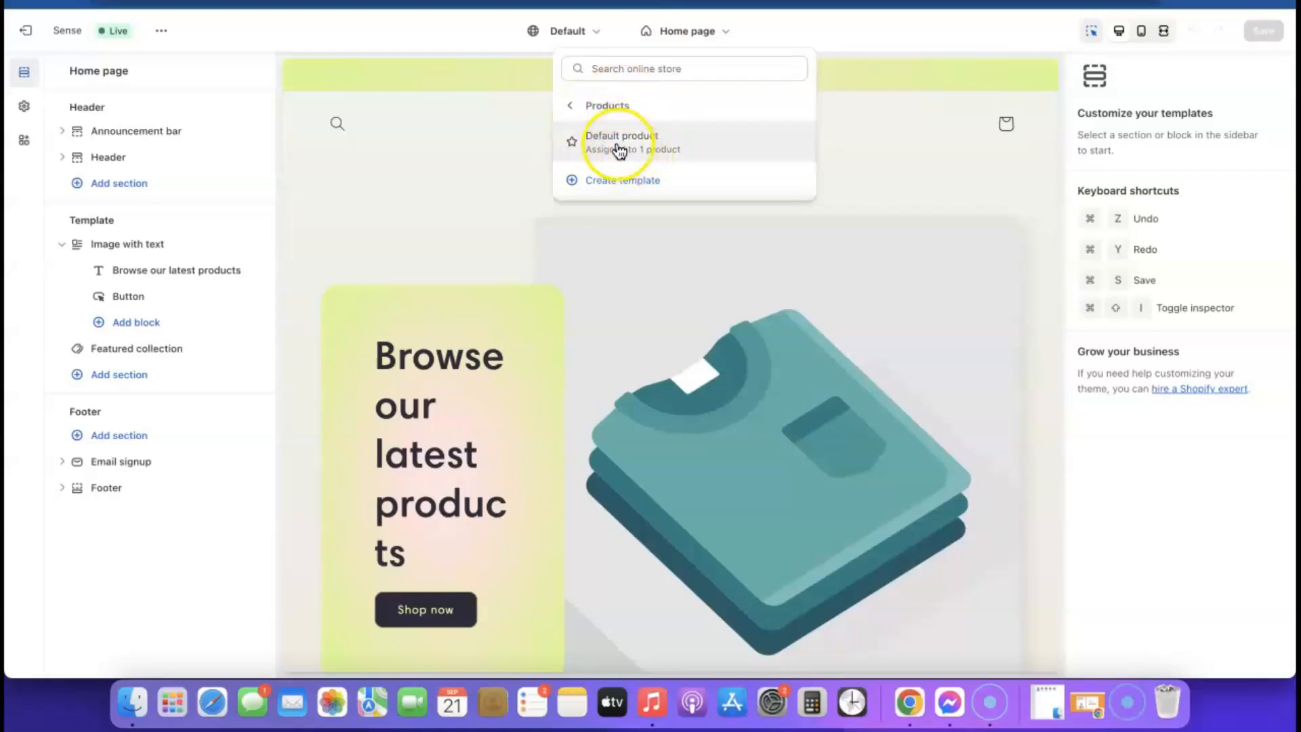
pyautogui.click(619, 146)
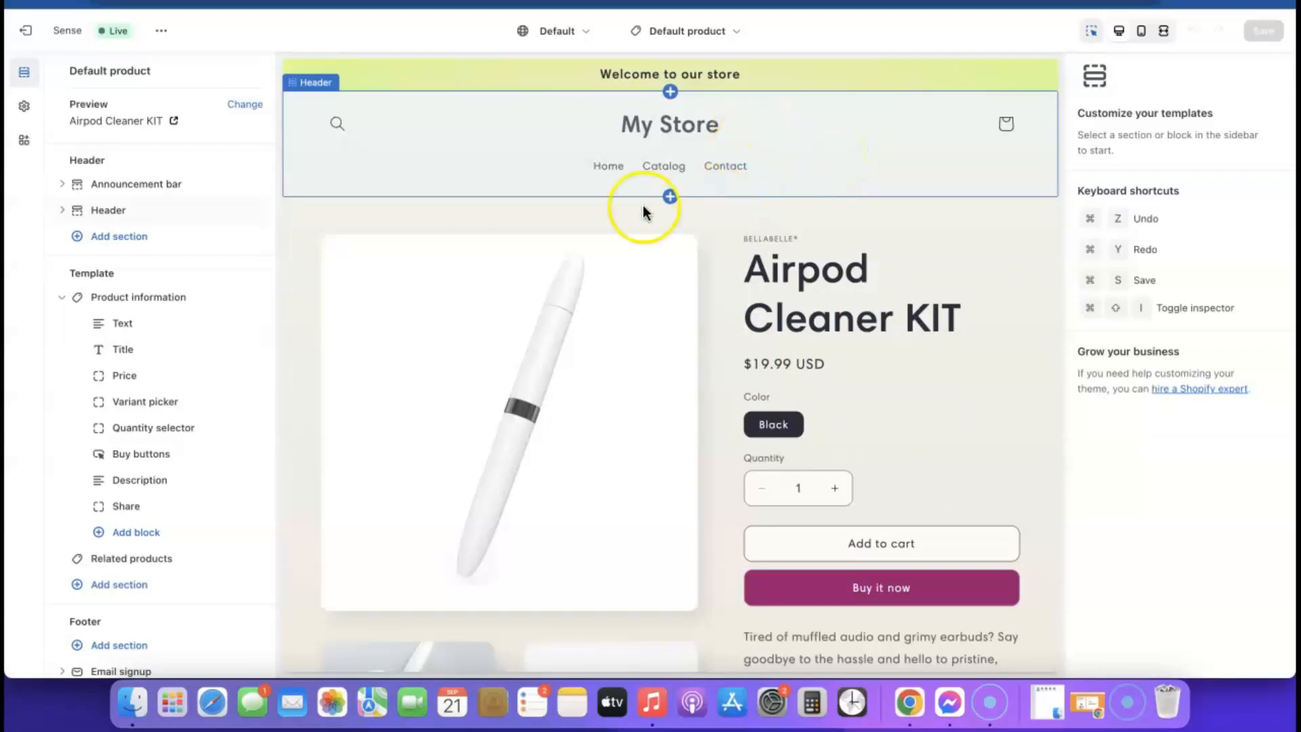
# - Upload 'Airpod KIT (1).png' from the computer as the theme logo image and select it
pyautogui.click(23, 108)
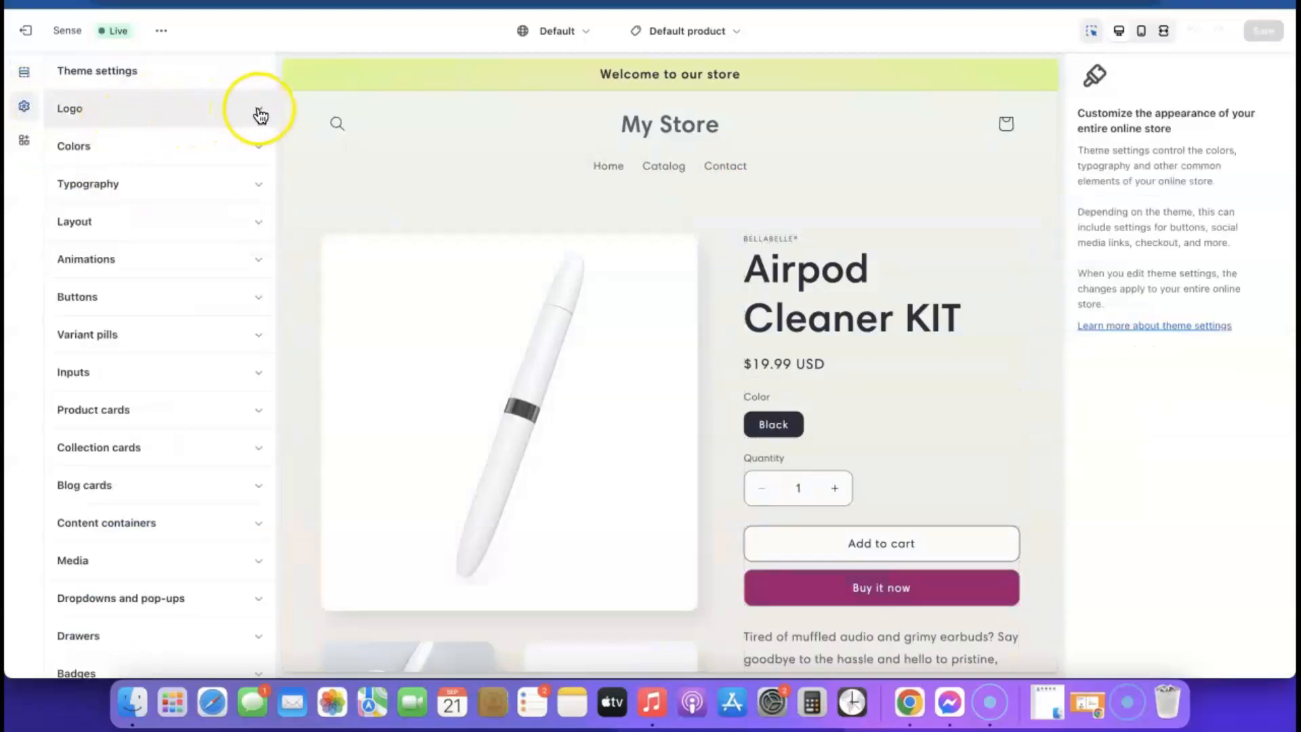
pyautogui.click(260, 114)
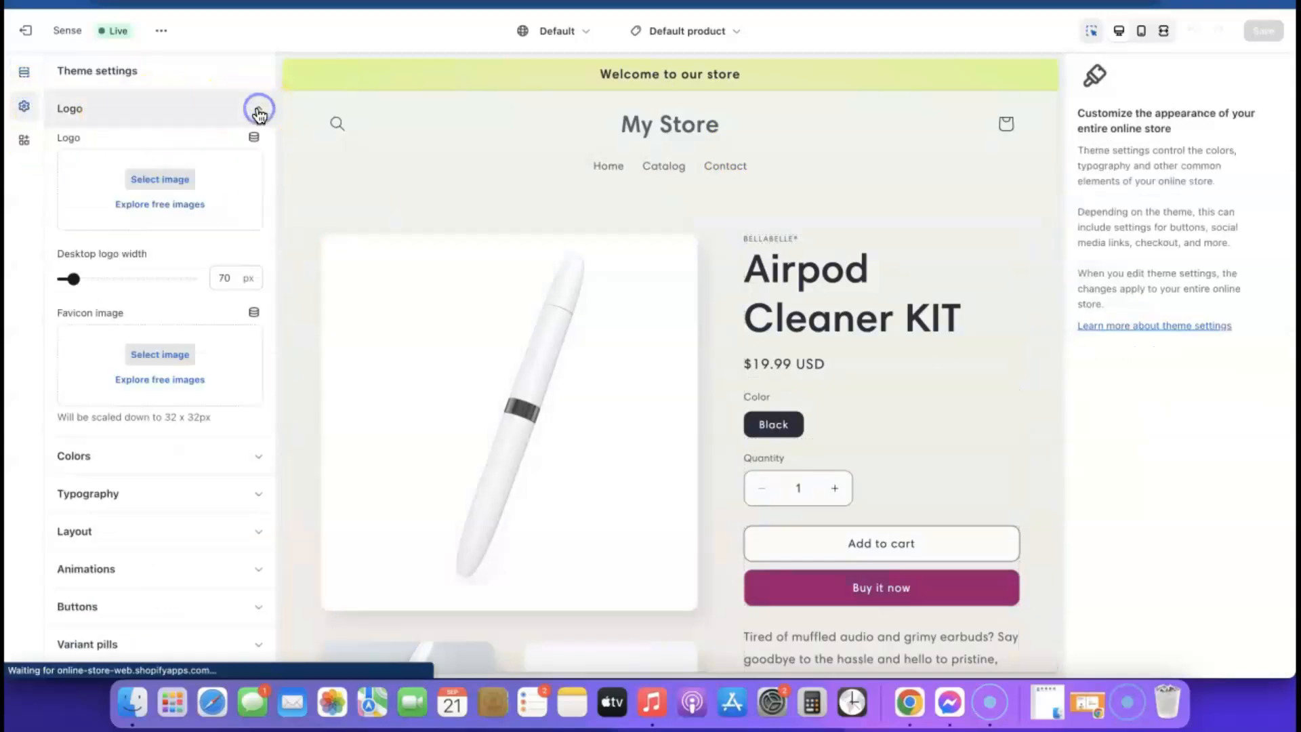
pyautogui.click(162, 181)
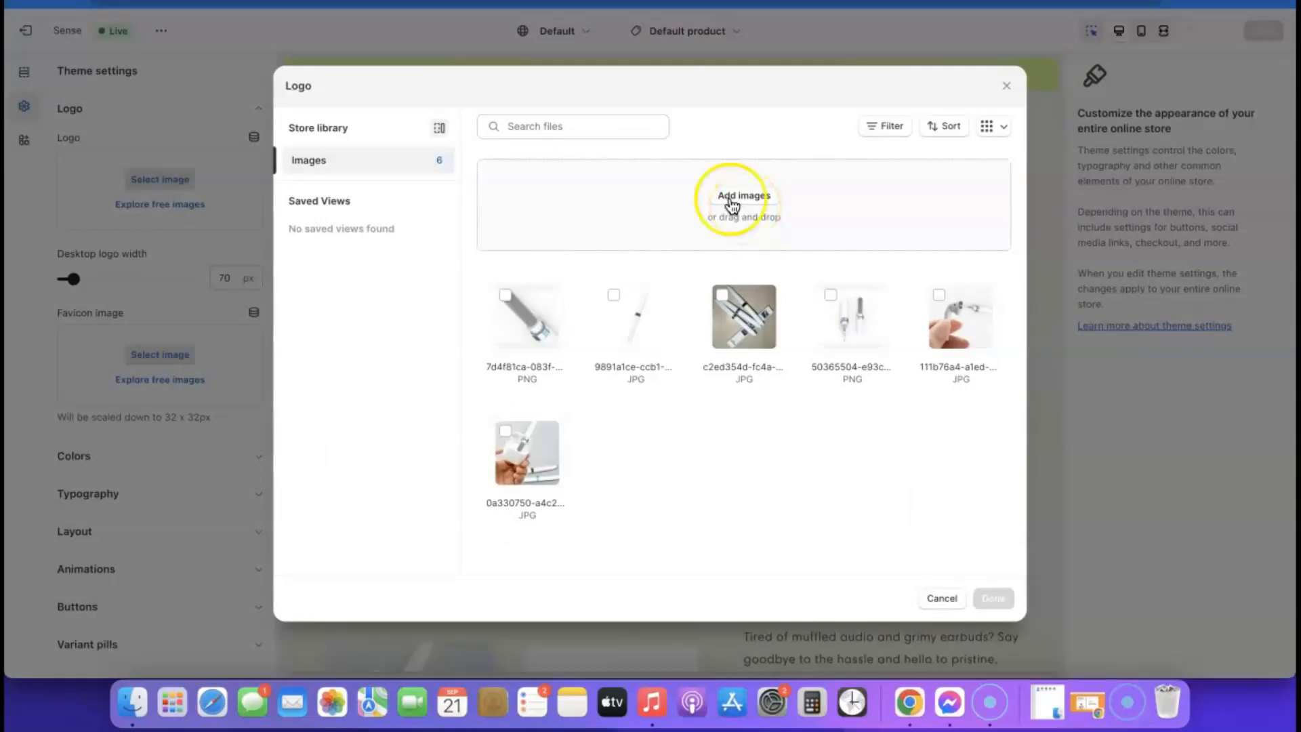
pyautogui.click(747, 200)
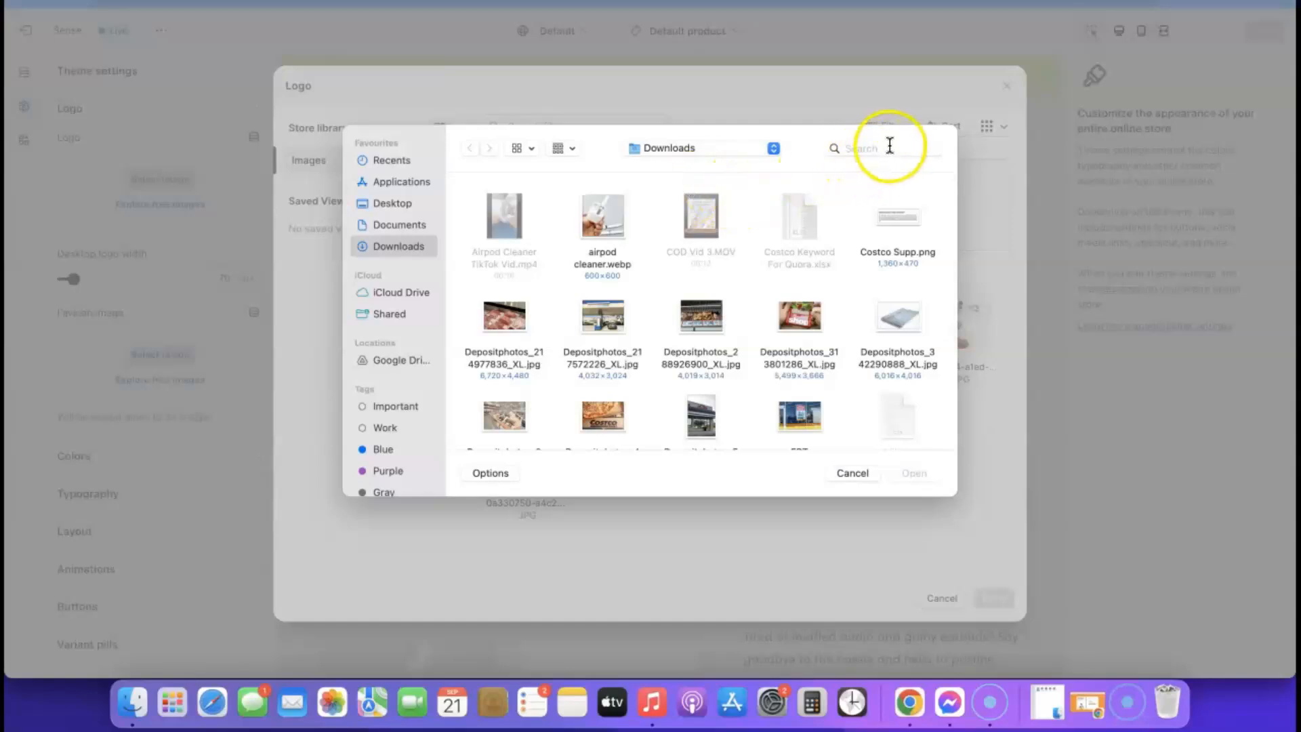
pyautogui.click(889, 145)
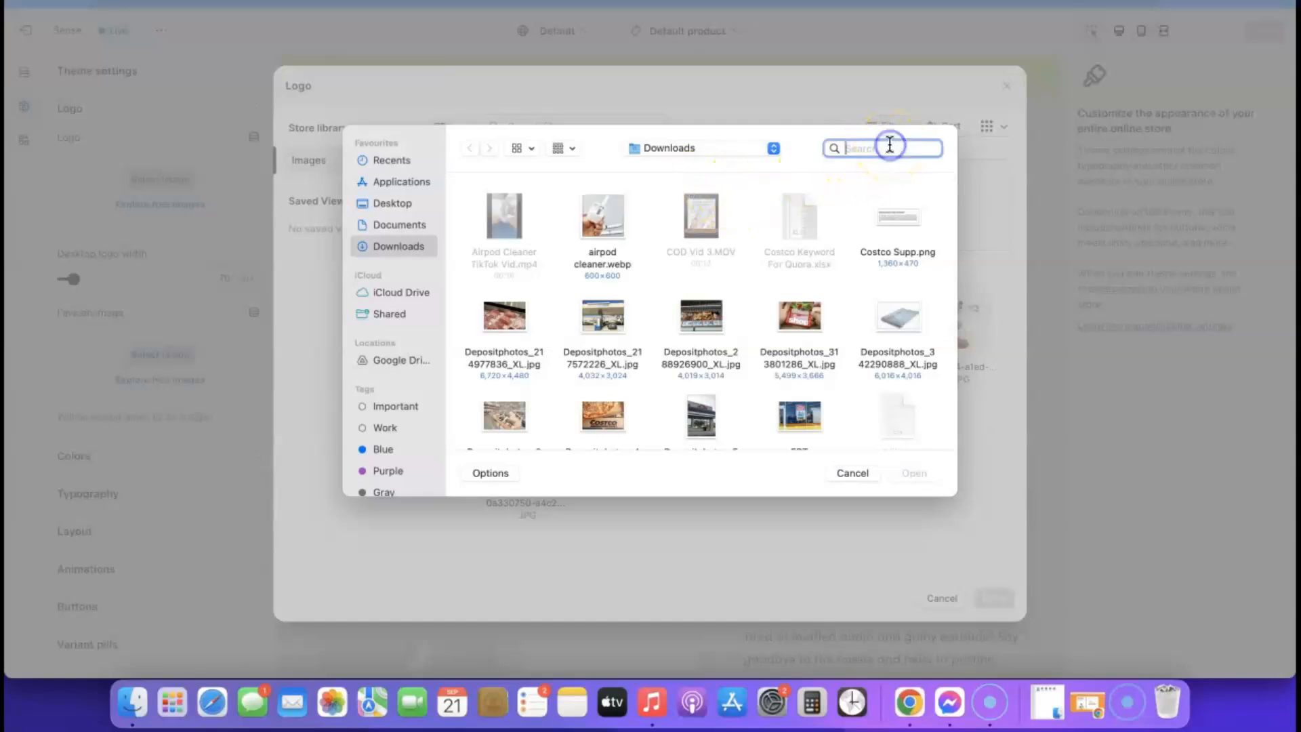
pyautogui.write('airpod')
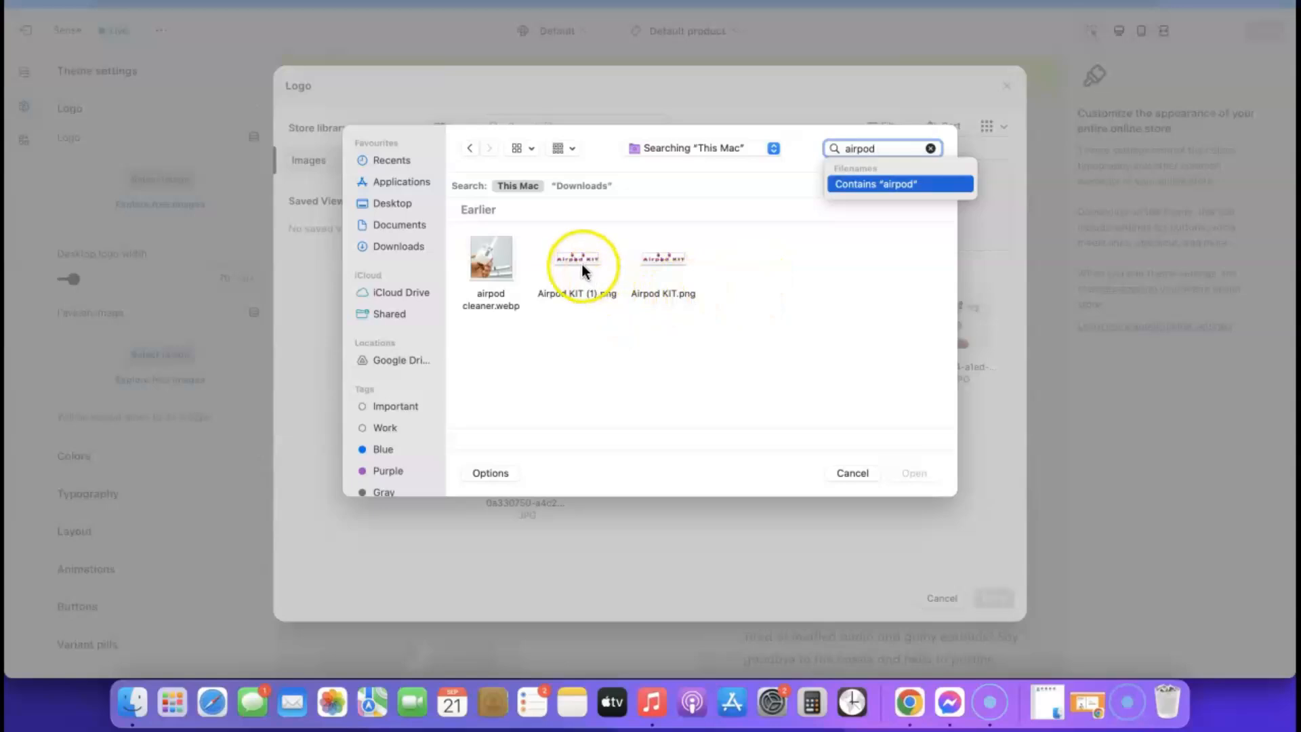
pyautogui.click(583, 265)
pyautogui.click(913, 473)
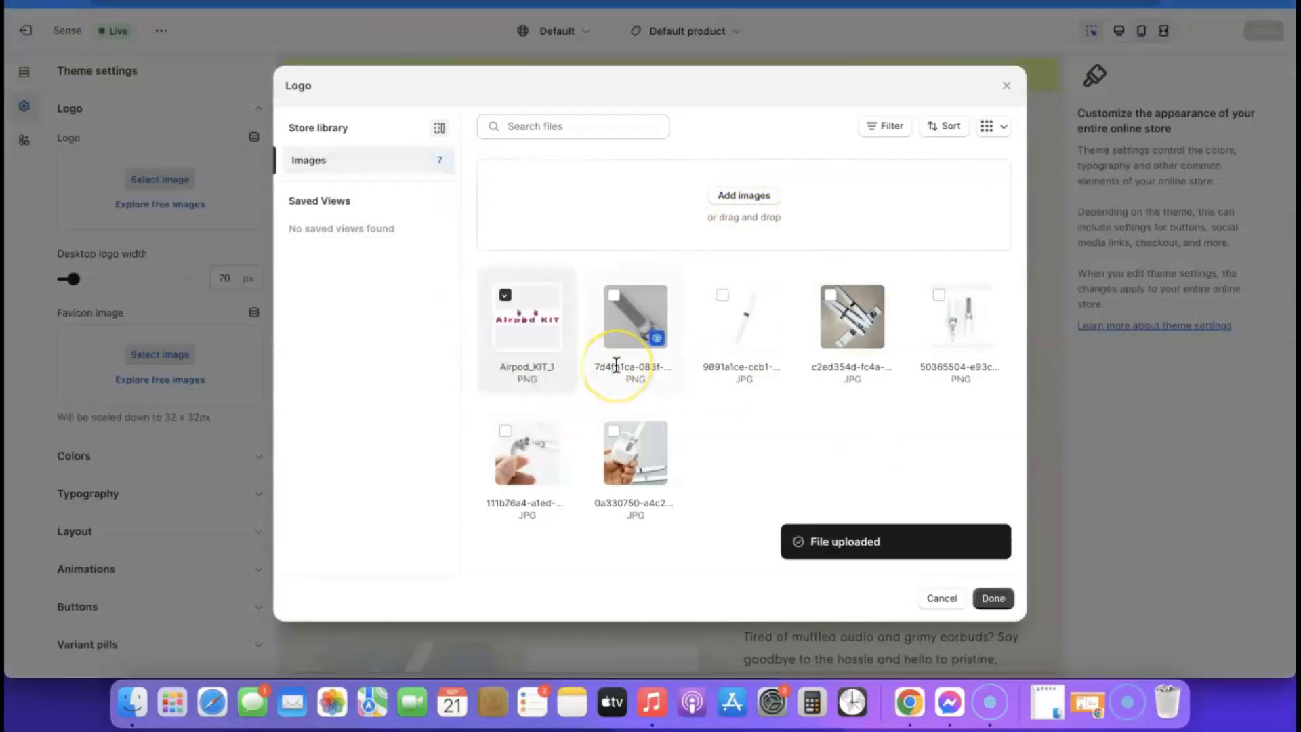
pyautogui.click(526, 312)
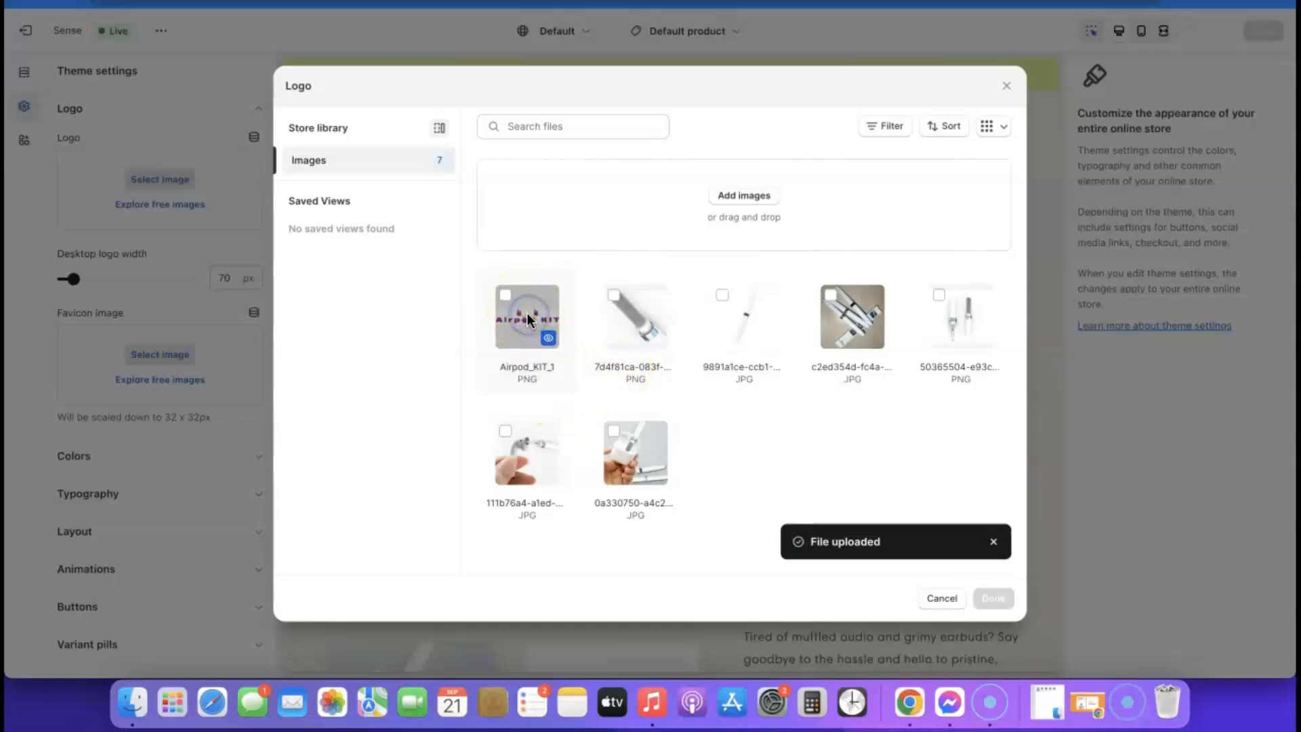
pyautogui.click(527, 314)
# - Confirm Airpod_KIT_1 as the logo and set the desktop logo width to 240 px
pyautogui.click(993, 599)
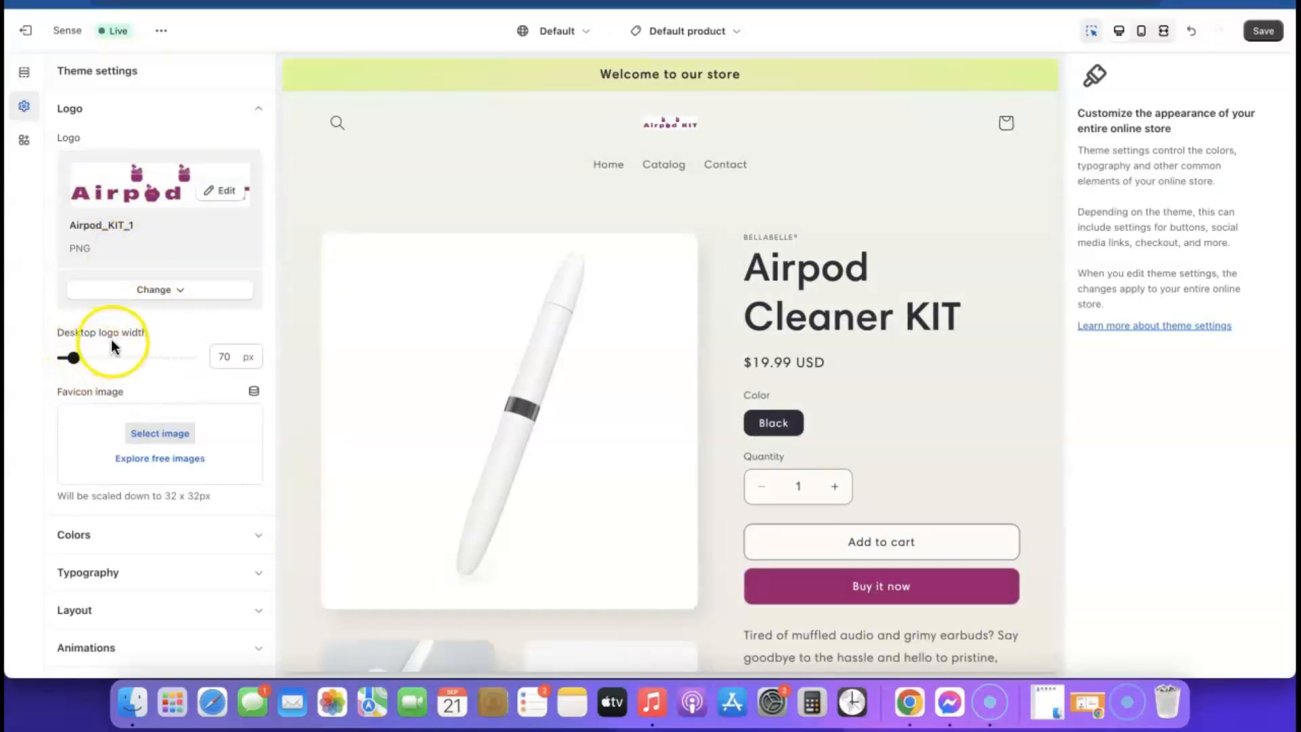
pyautogui.click(74, 357)
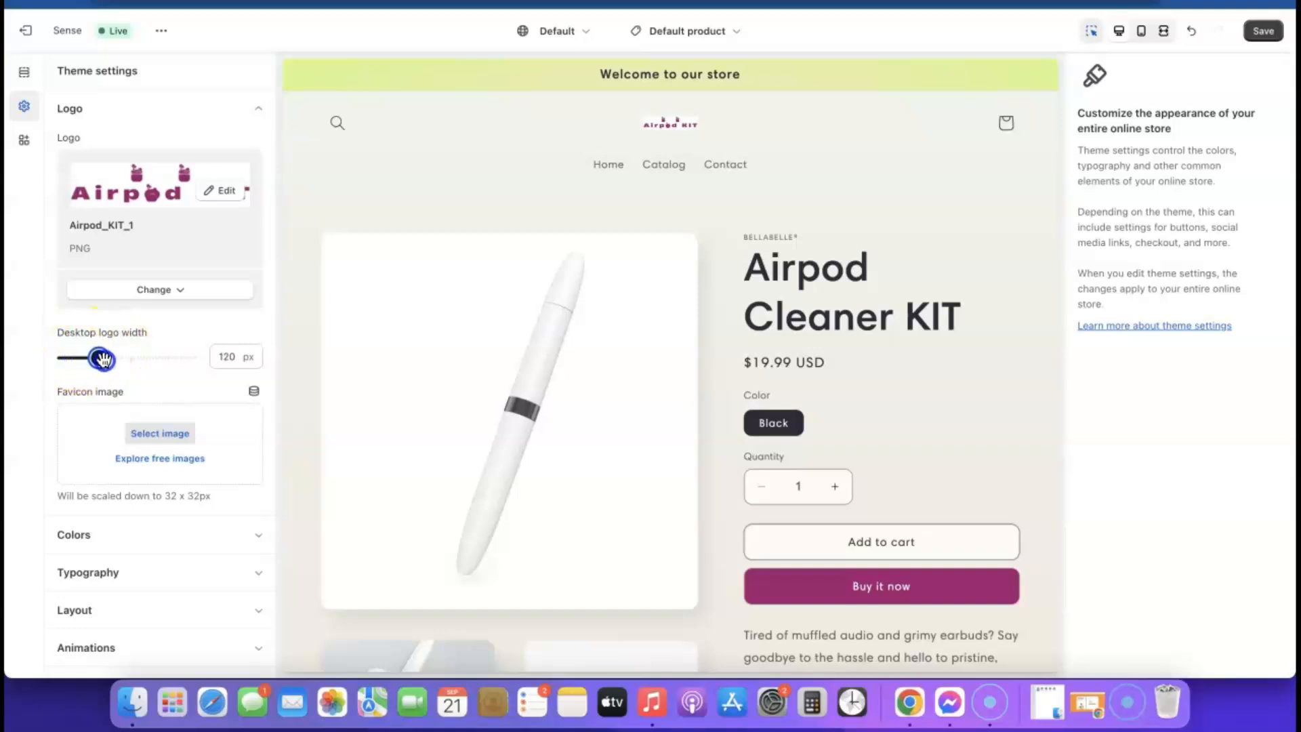
pyautogui.moveTo(135, 364); pyautogui.dragTo(141, 365)
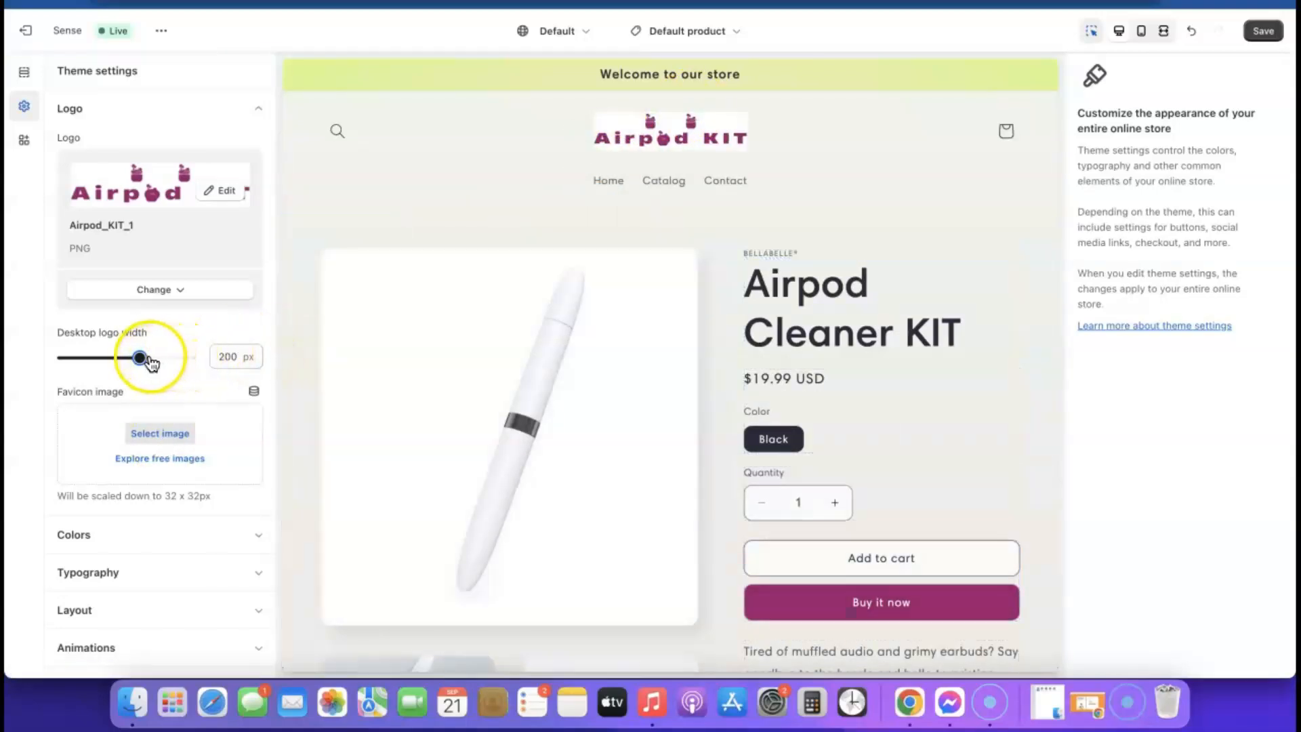
pyautogui.moveTo(139, 357); pyautogui.dragTo(156, 356)
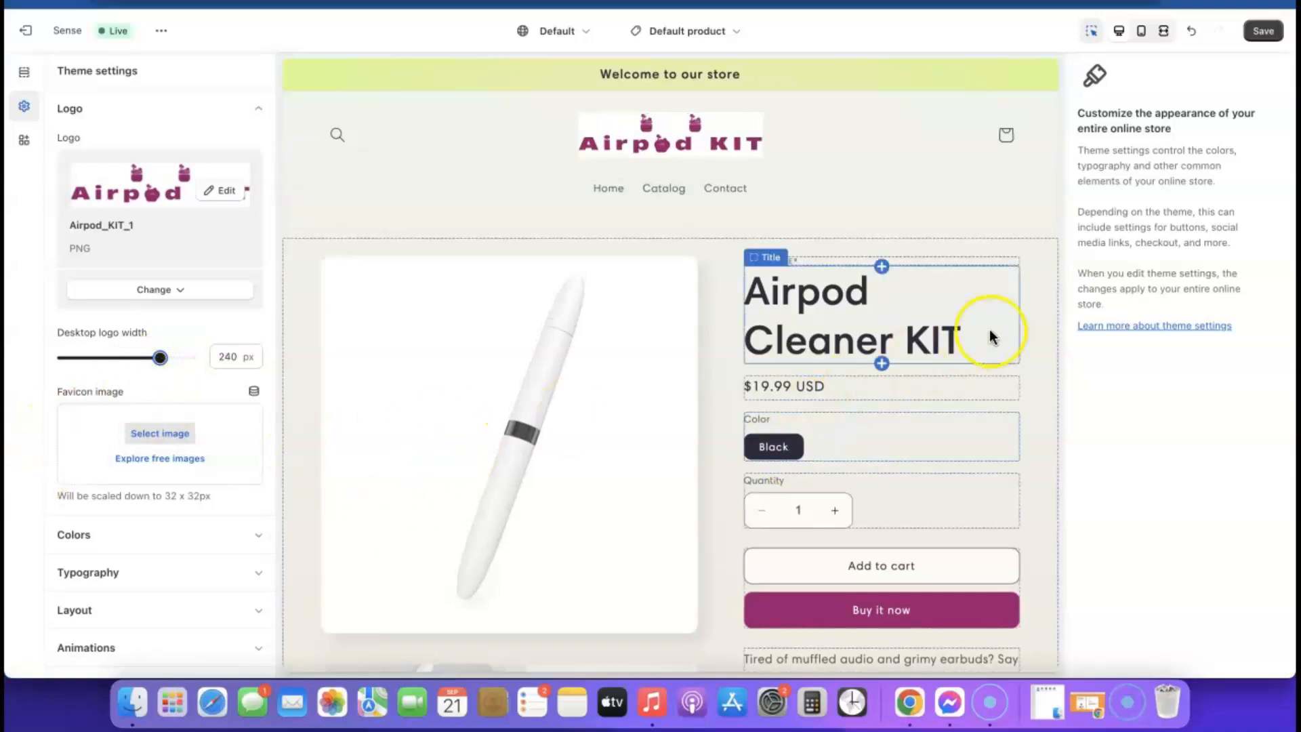
# - Check the new logo in the mobile preview, then return to the desktop preview
pyautogui.click(1146, 32)
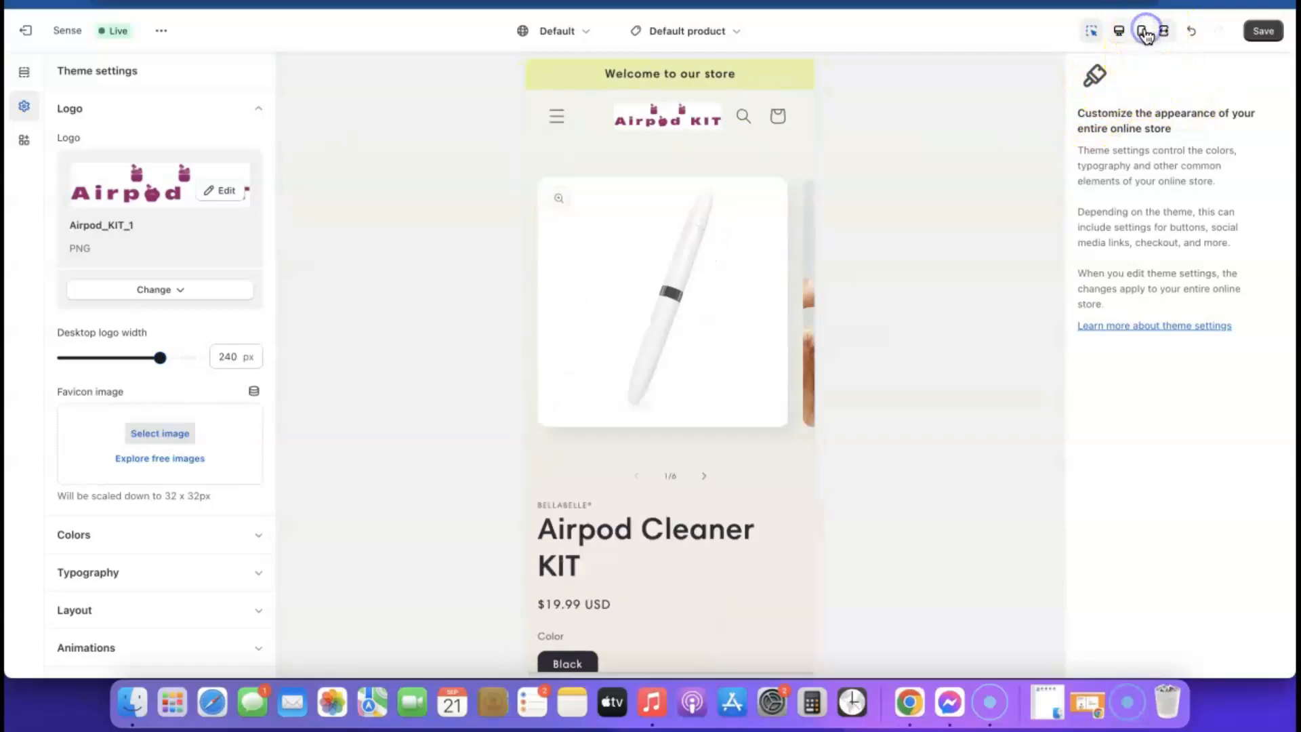
pyautogui.click(641, 392)
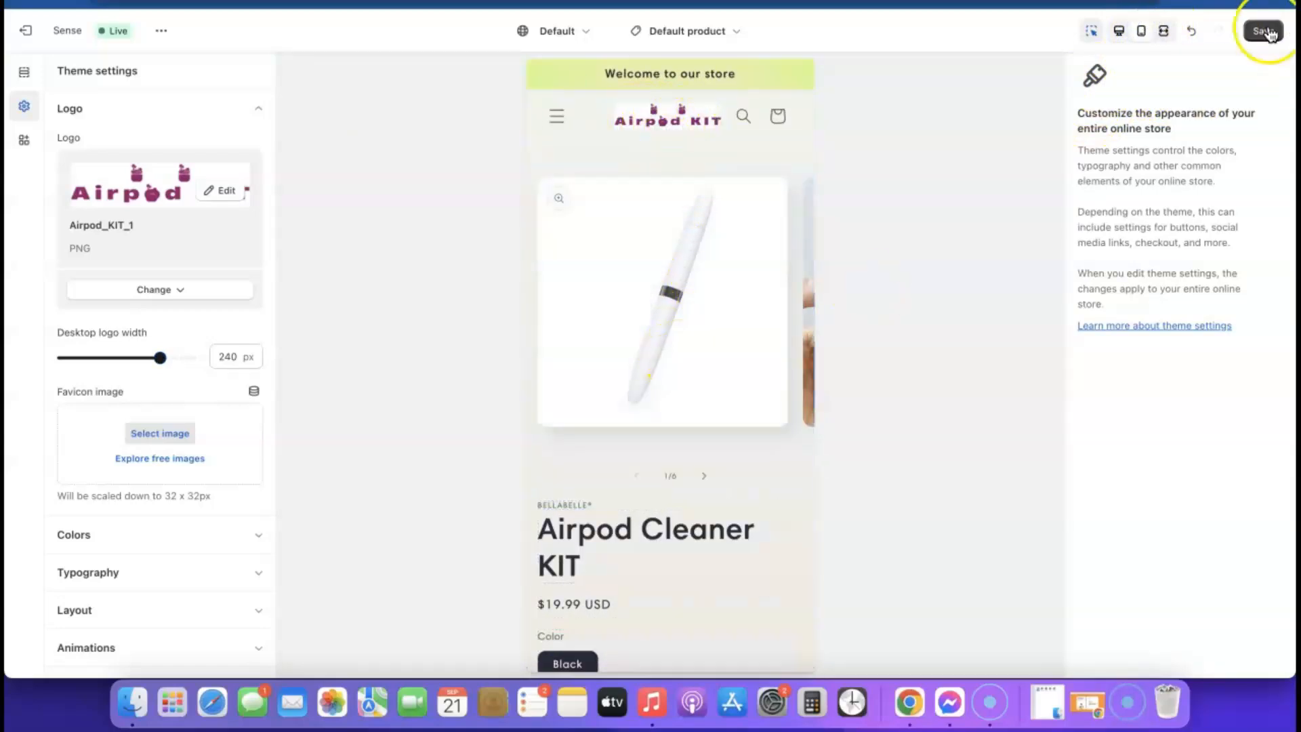
pyautogui.click(1119, 31)
pyautogui.click(25, 106)
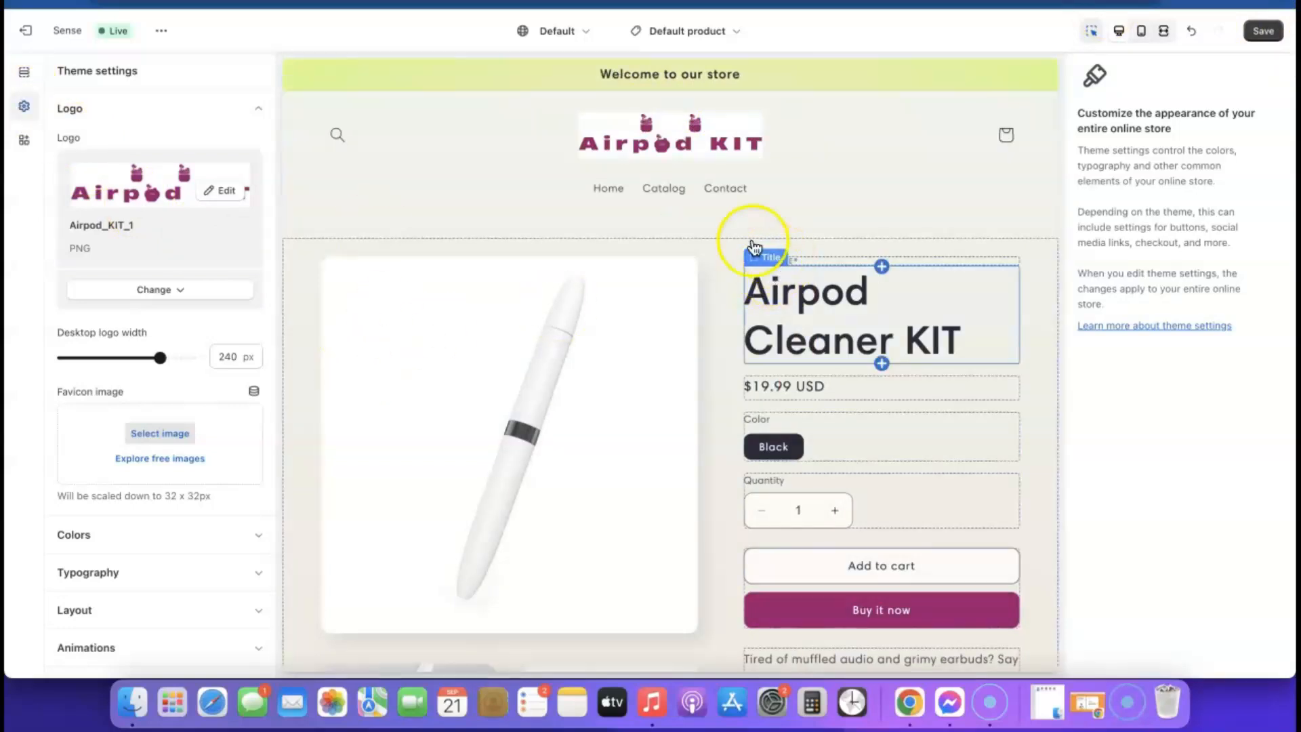
# - Change Color Scheme 1's background from #FDFBF7 to plain white #FFF
pyautogui.click(258, 109)
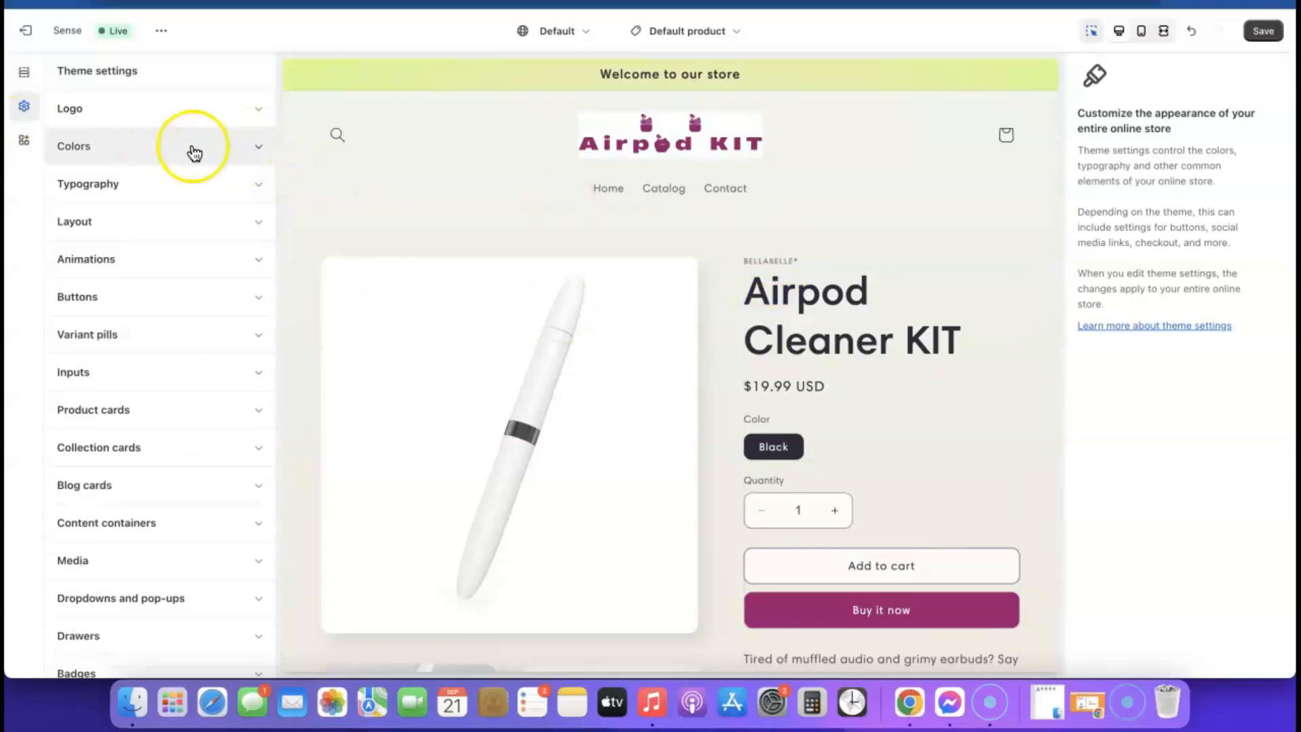
pyautogui.click(258, 147)
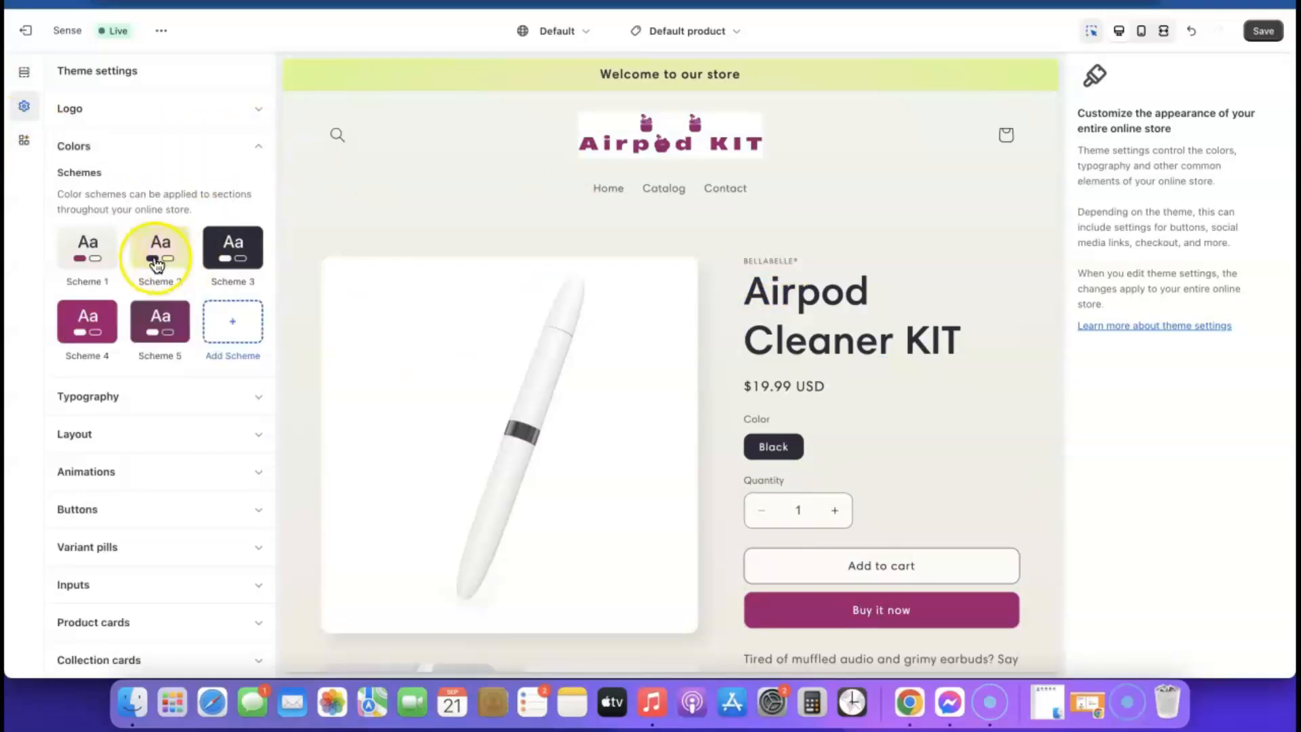
pyautogui.click(86, 251)
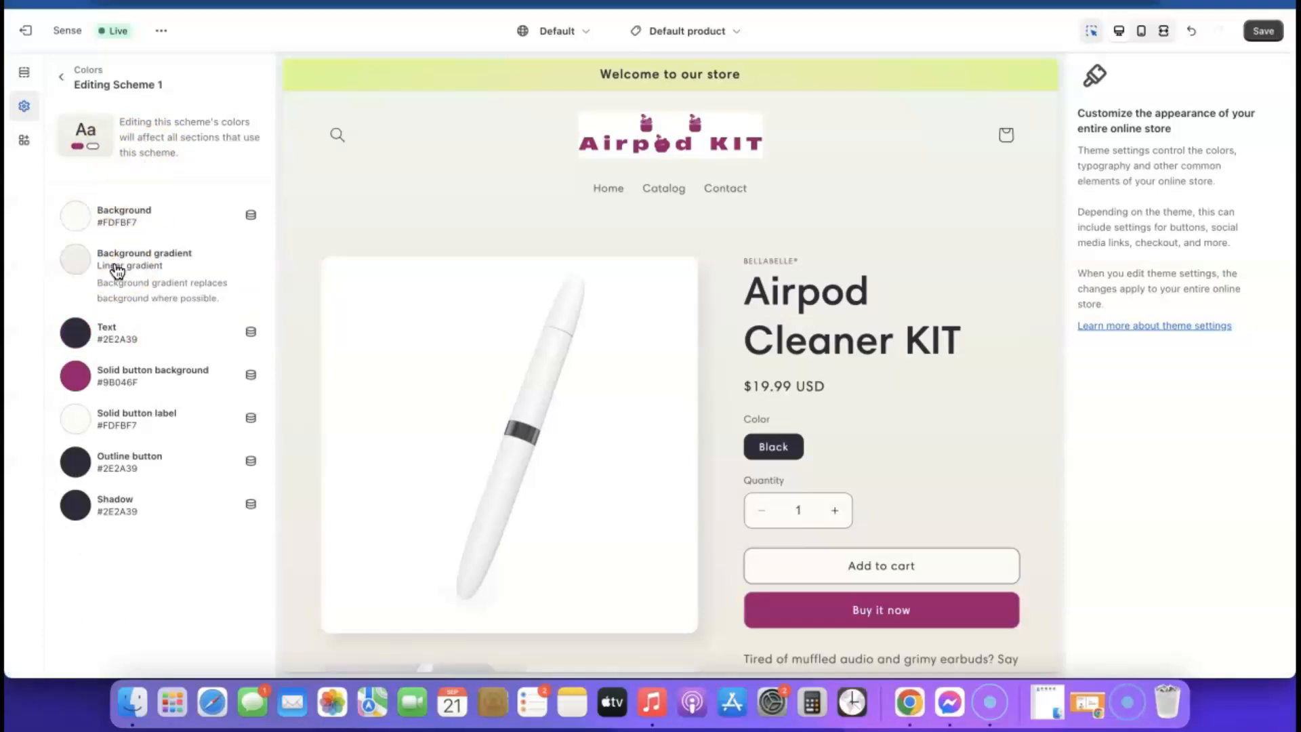
pyautogui.click(76, 217)
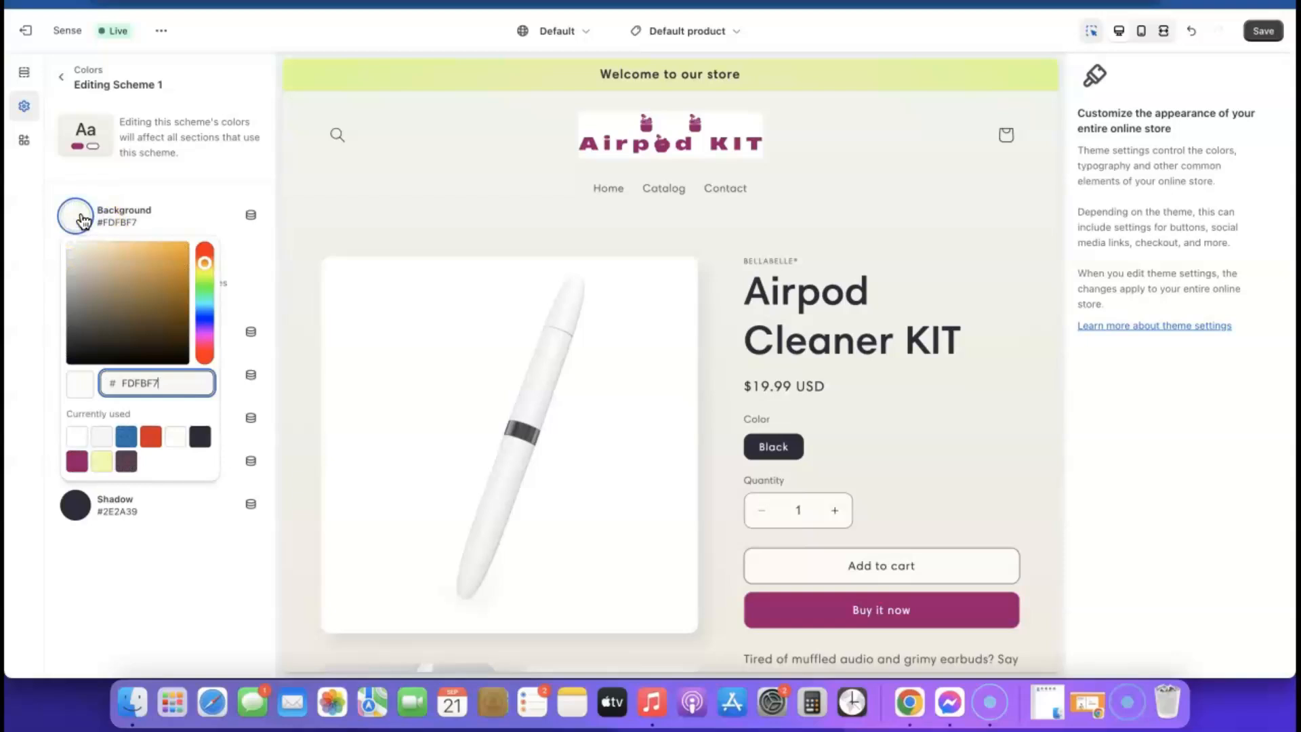
pyautogui.click(77, 437)
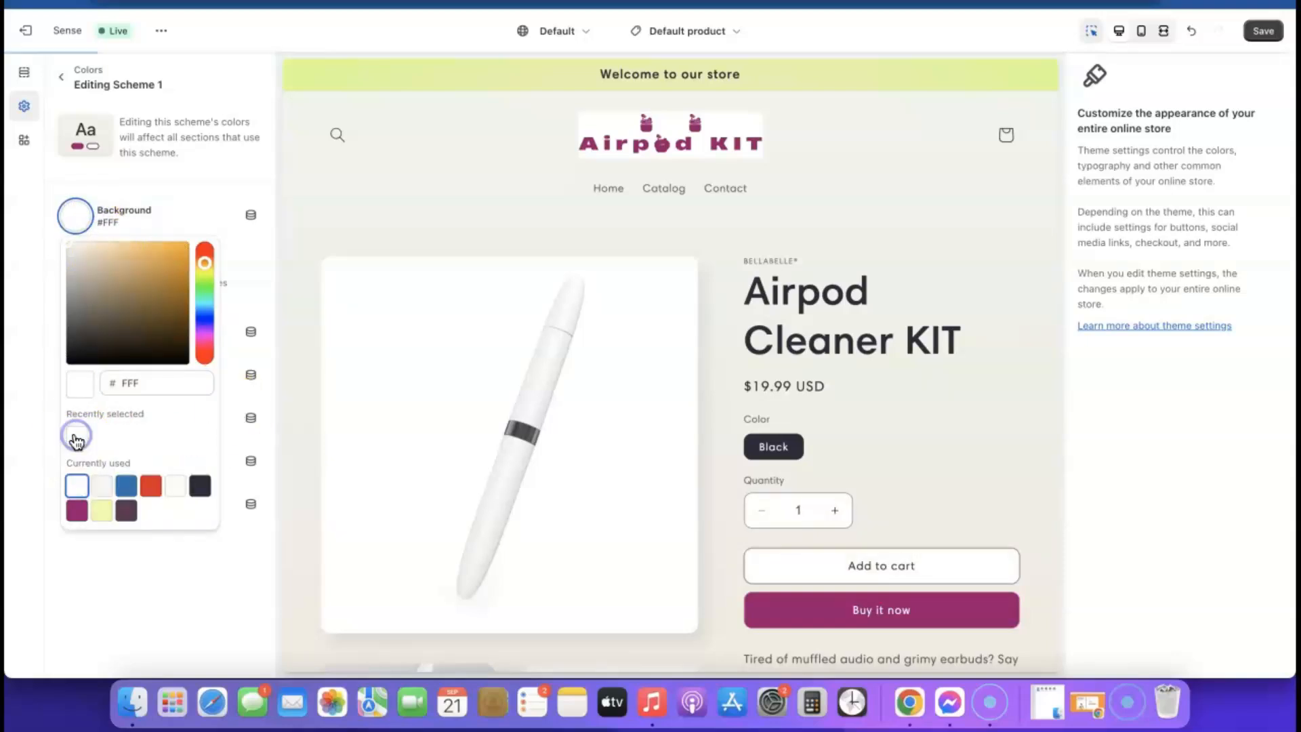
# - Remove Scheme 1's background gradient and close the gradient presets
pyautogui.click(135, 544)
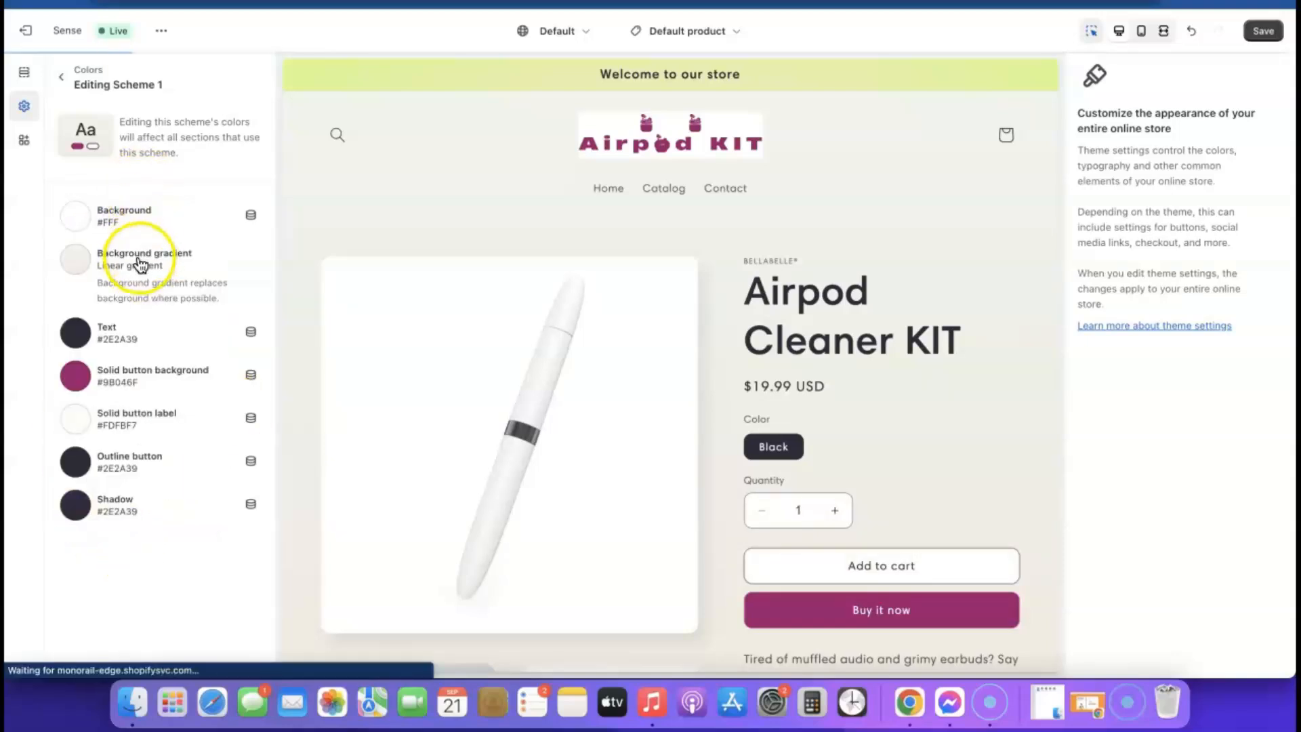
pyautogui.click(137, 254)
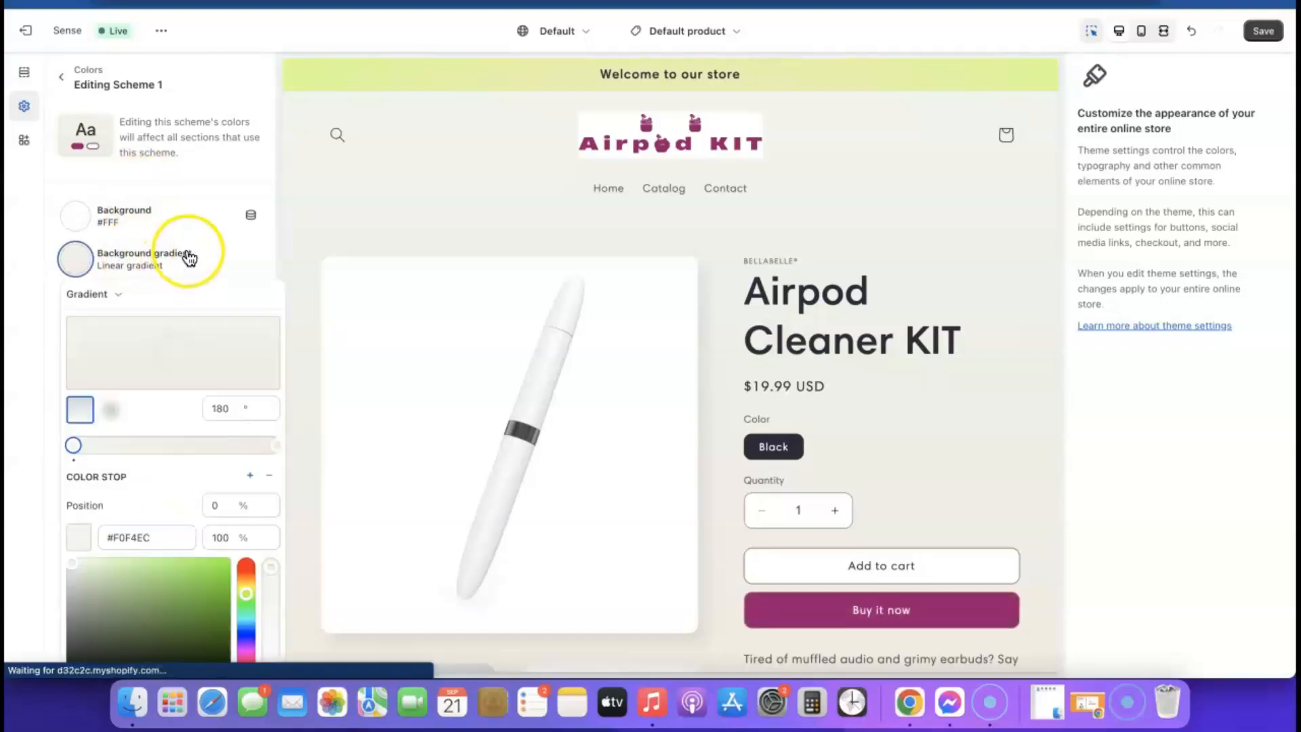
pyautogui.click(223, 261)
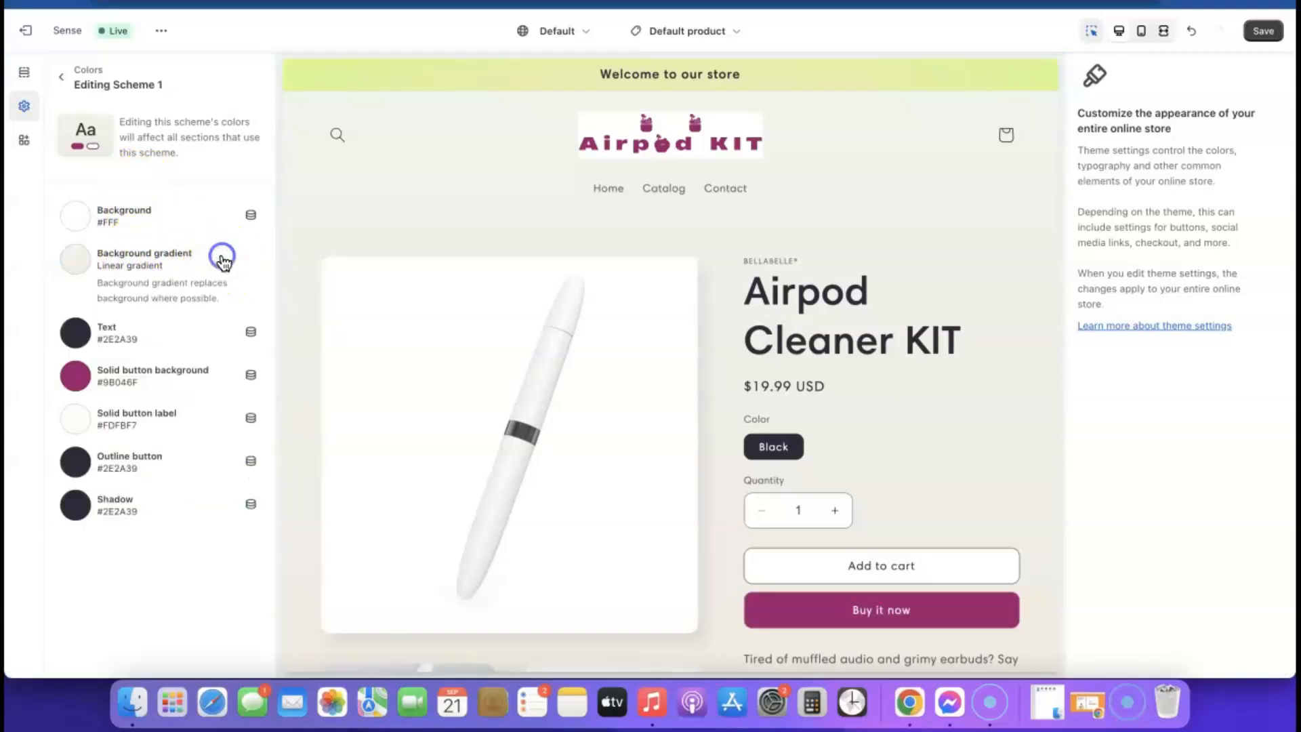
pyautogui.click(153, 257)
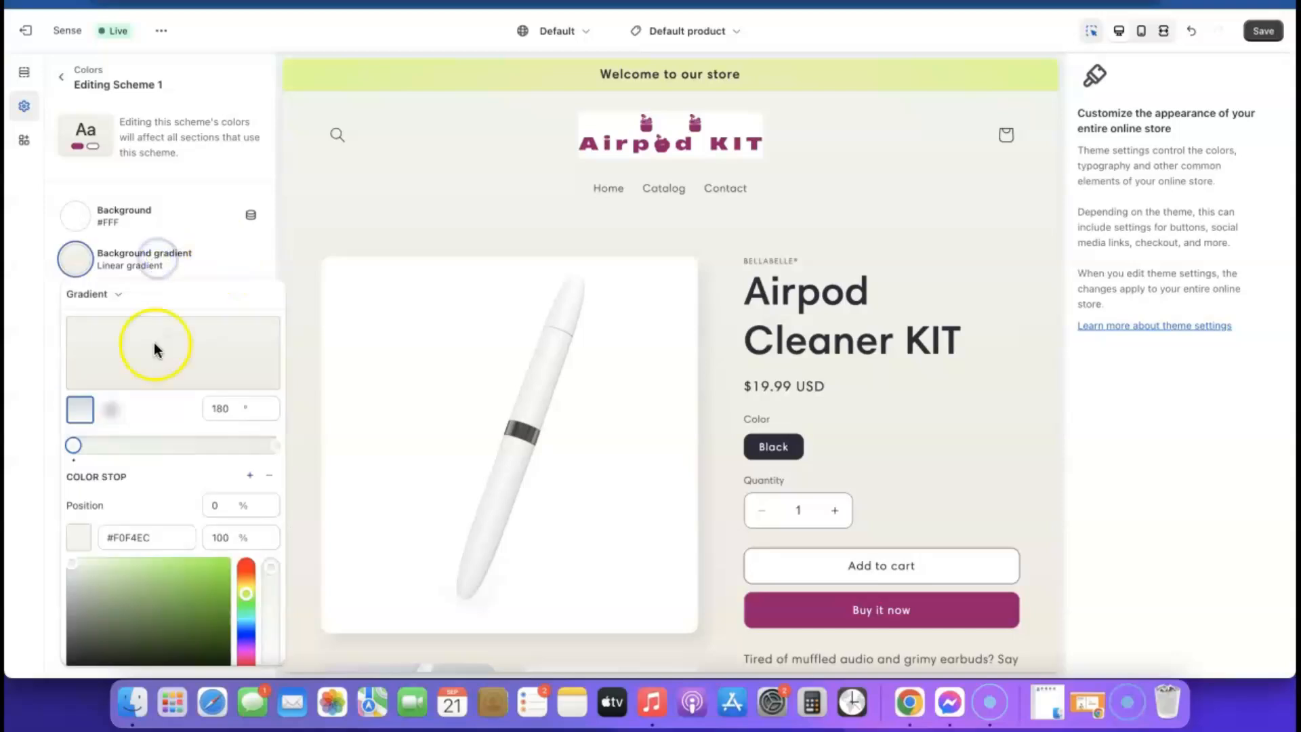
pyautogui.scroll(-3, 158, 441)
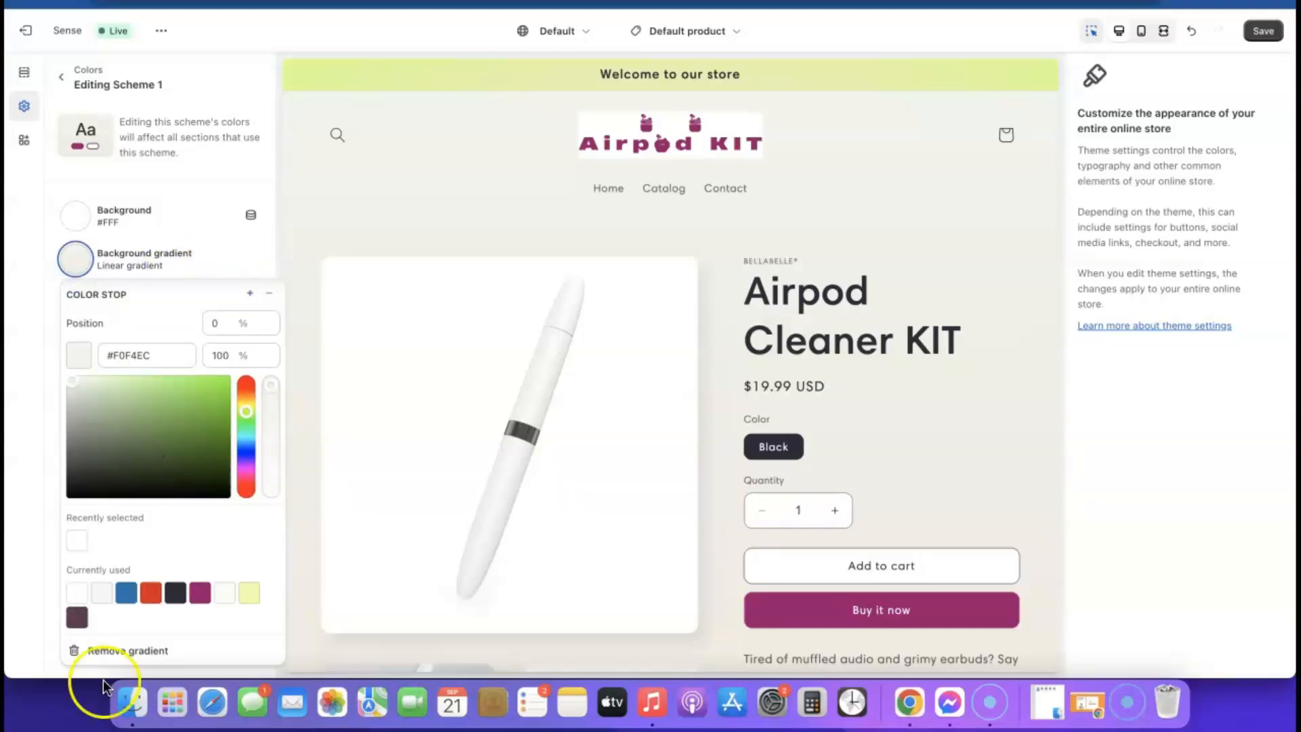
pyautogui.click(134, 652)
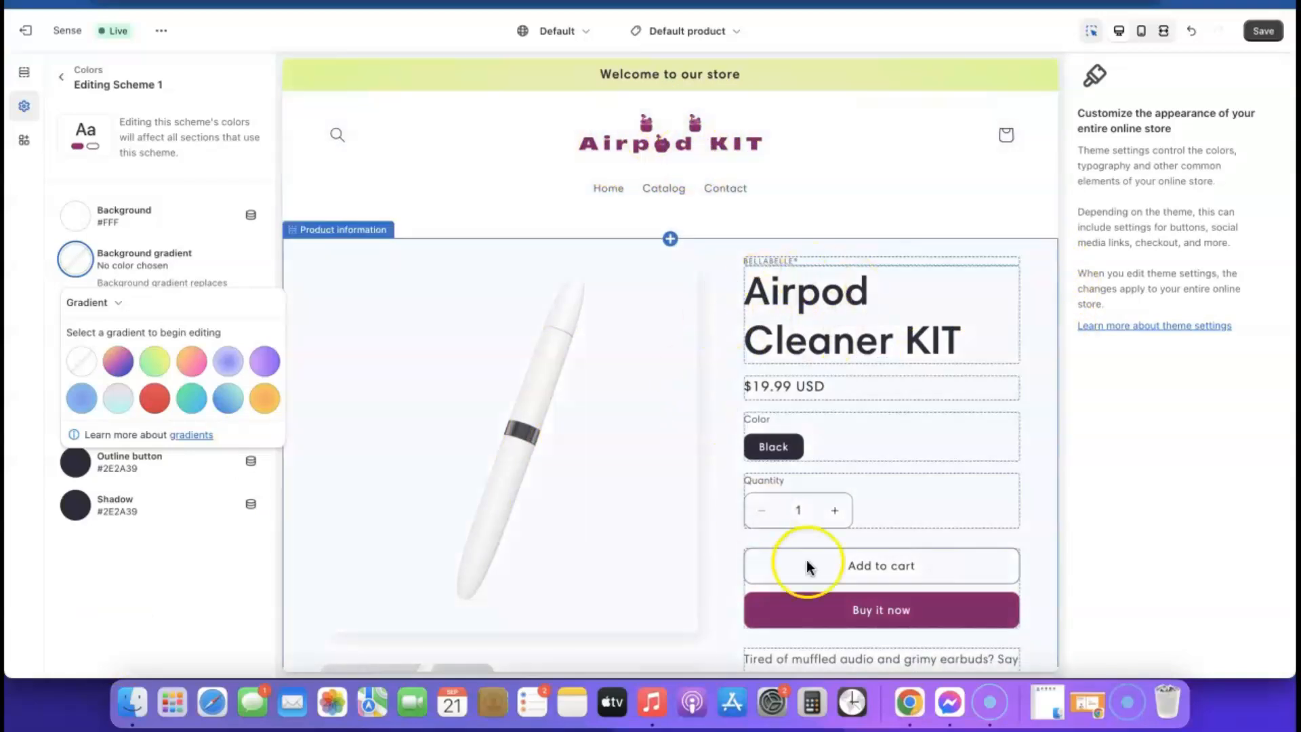
pyautogui.scroll(-8, 893, 390)
pyautogui.scroll(-15, 892, 390)
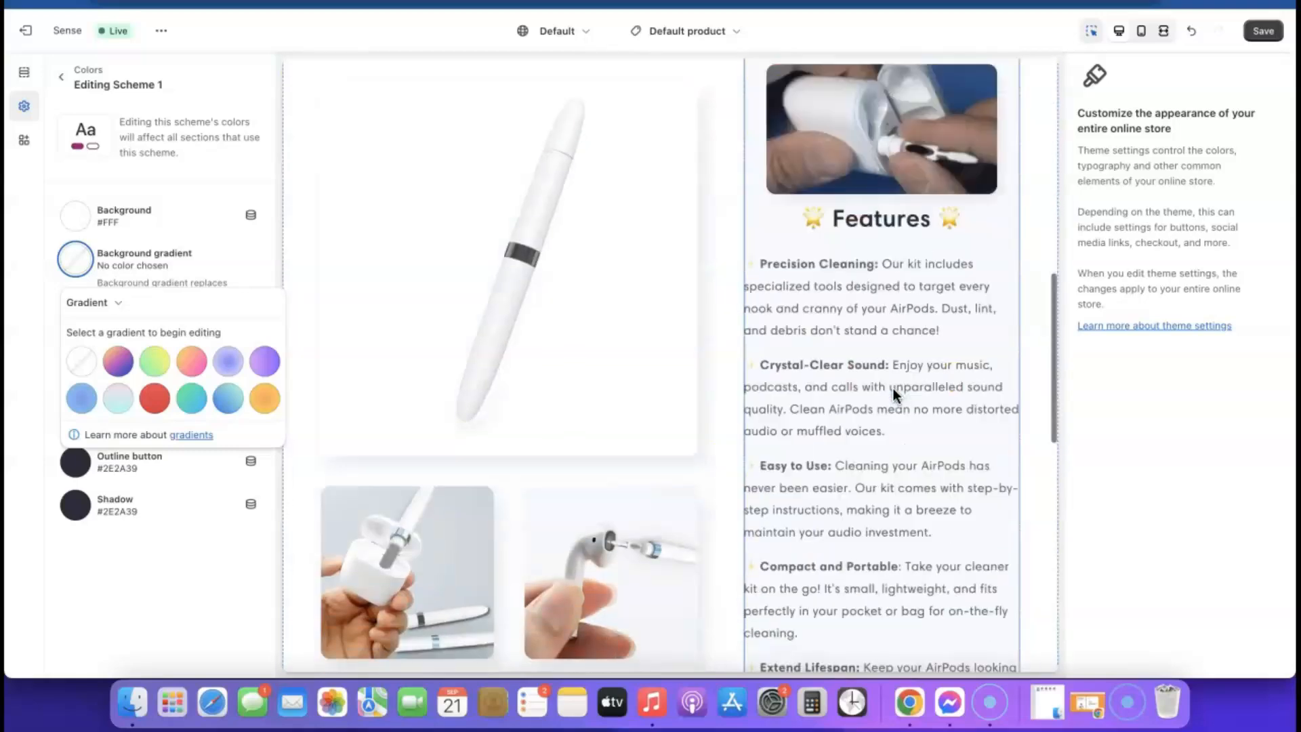
pyautogui.scroll(10, 893, 390)
pyautogui.scroll(10, 893, 388)
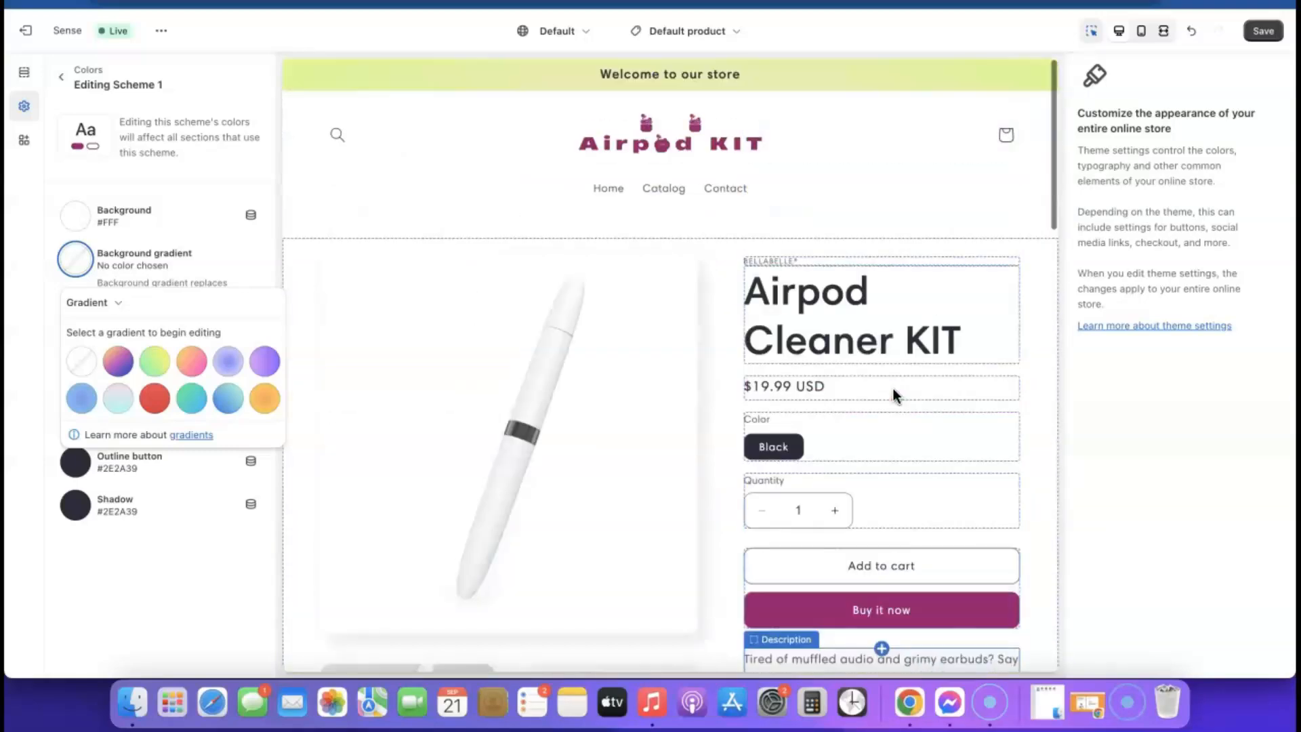
pyautogui.scroll(-1, 773, 204)
pyautogui.scroll(-20, 773, 201)
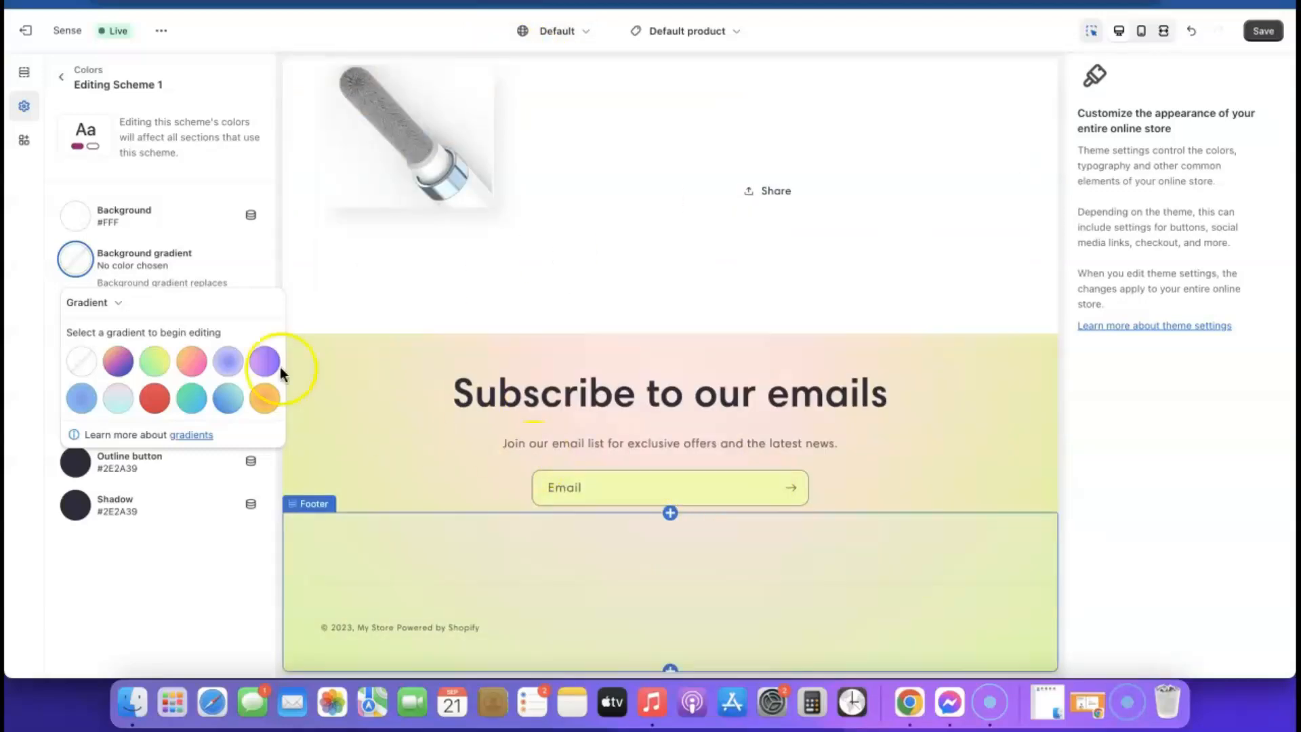
pyautogui.click(66, 169)
# - Remove Scheme 2's radial background gradient, leaving the sign-up section flat #EDFFA7
pyautogui.click(59, 77)
pyautogui.click(160, 257)
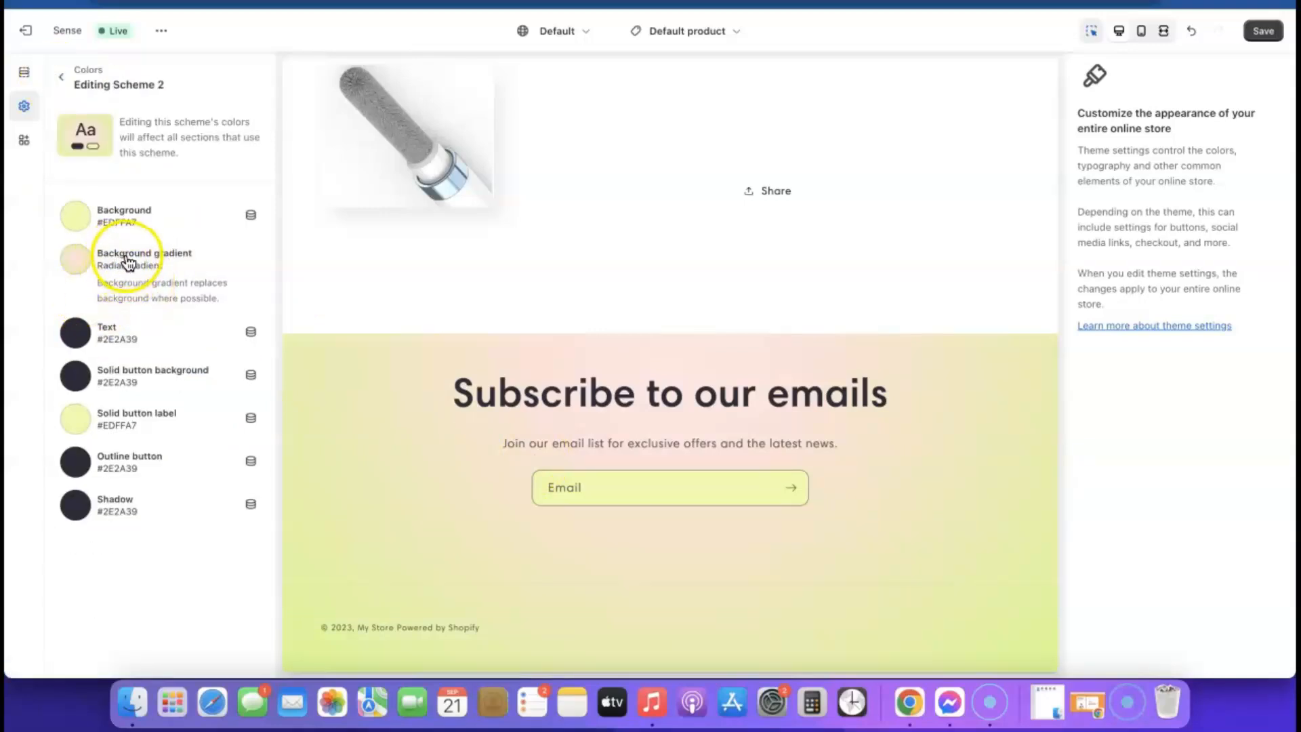
pyautogui.click(127, 258)
pyautogui.scroll(-5, 145, 386)
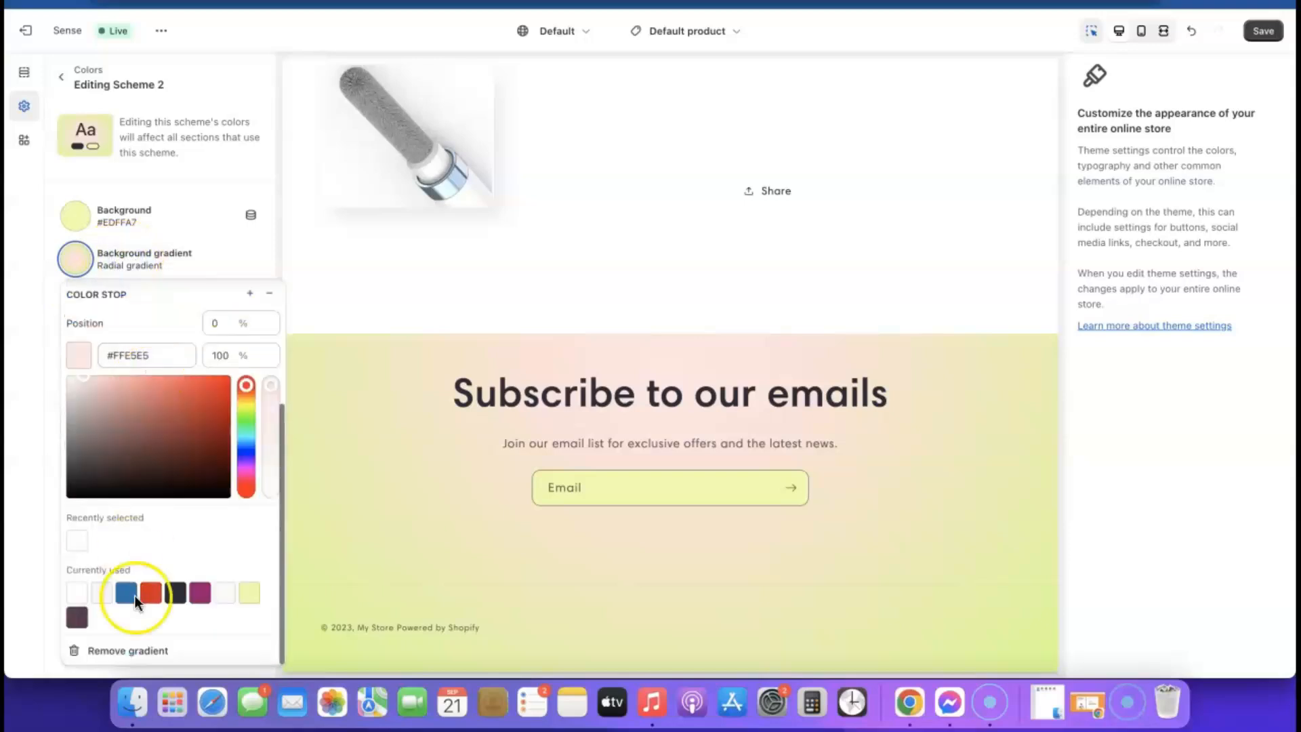
pyautogui.click(127, 652)
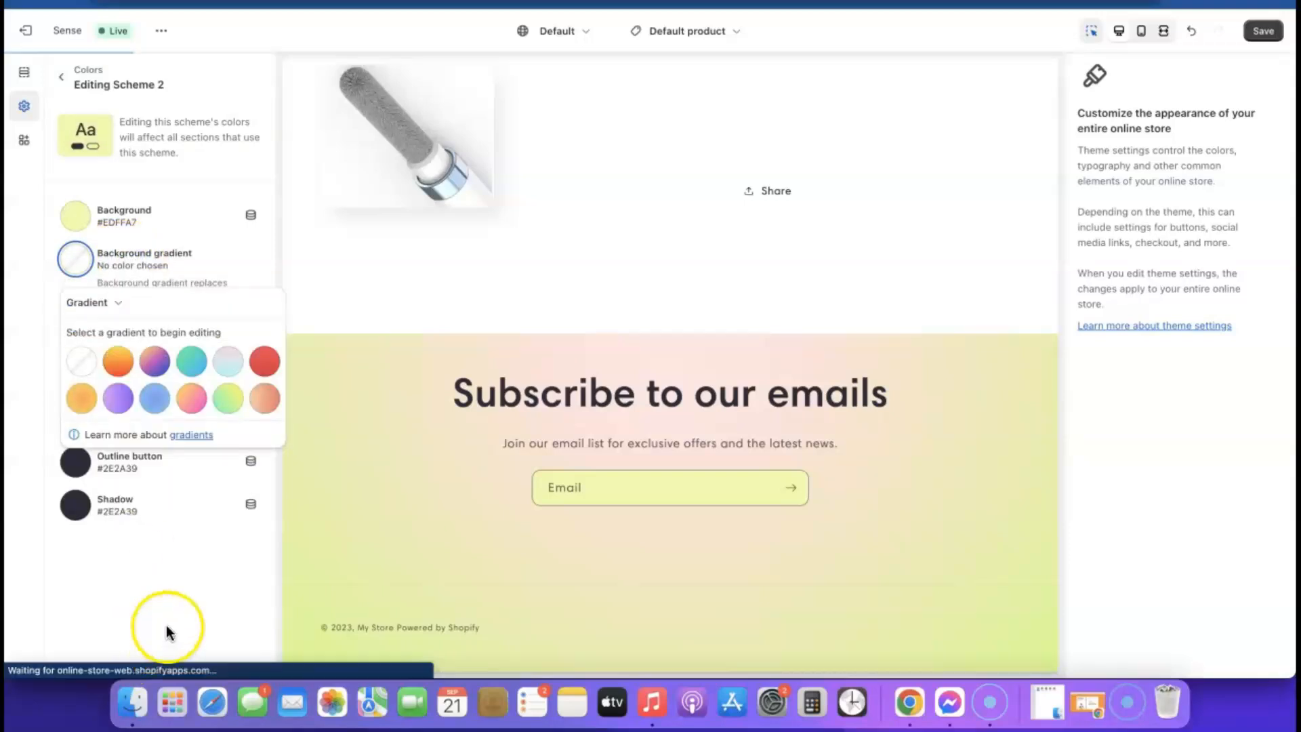
pyautogui.click(68, 571)
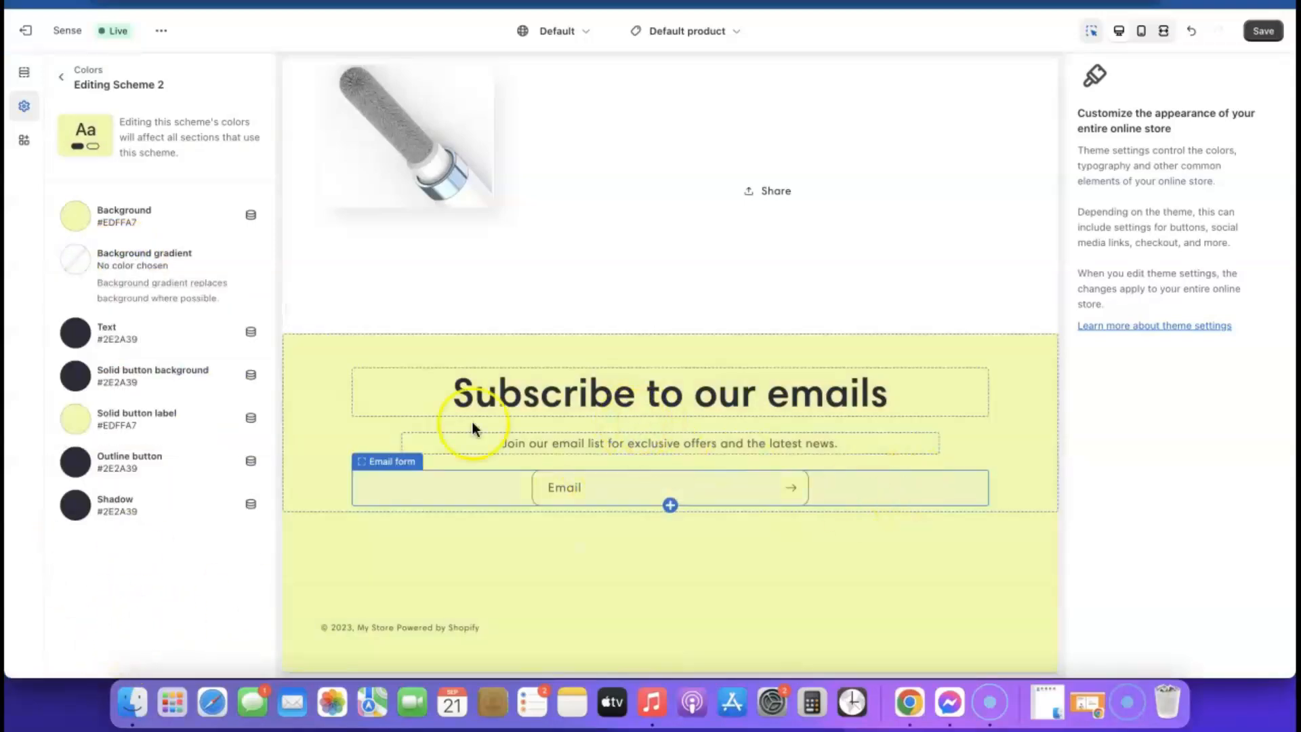
pyautogui.scroll(4, 332, 437)
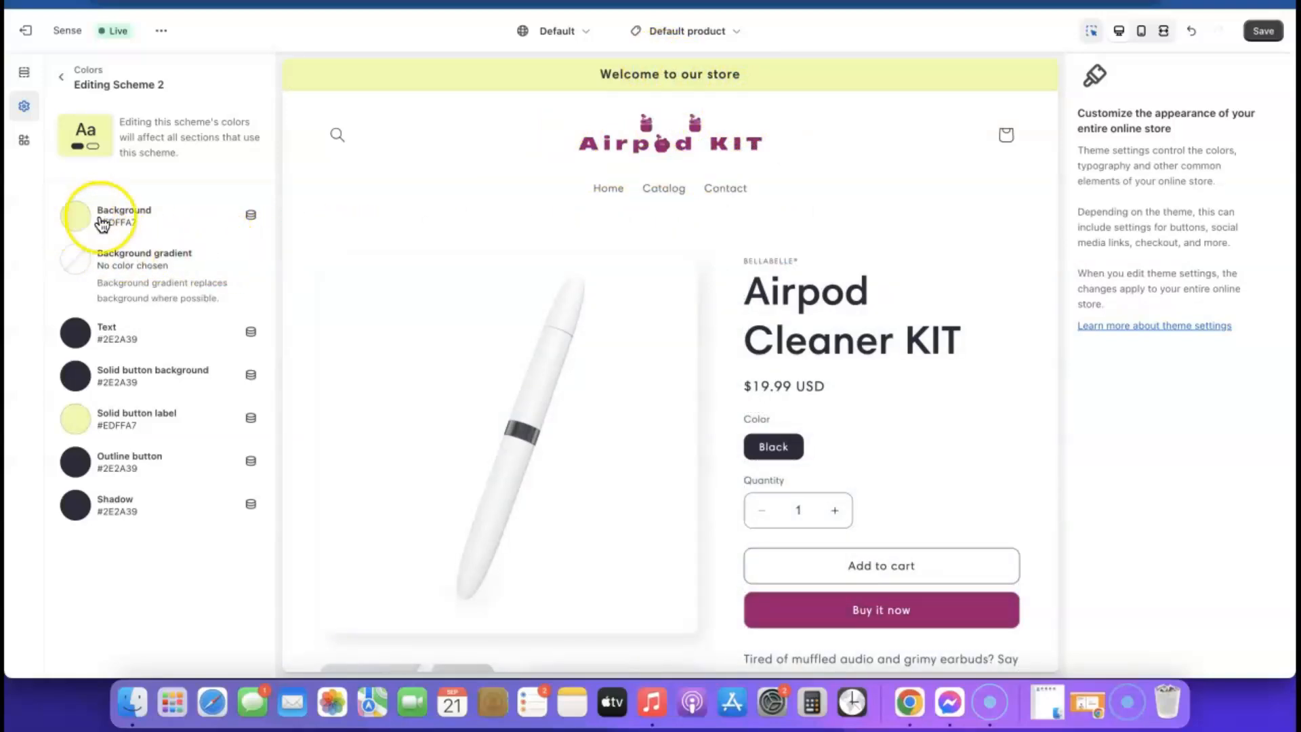
# - Set Scheme 2's background to magenta, then lighten it to pale pink #E1C3D8
pyautogui.click(76, 217)
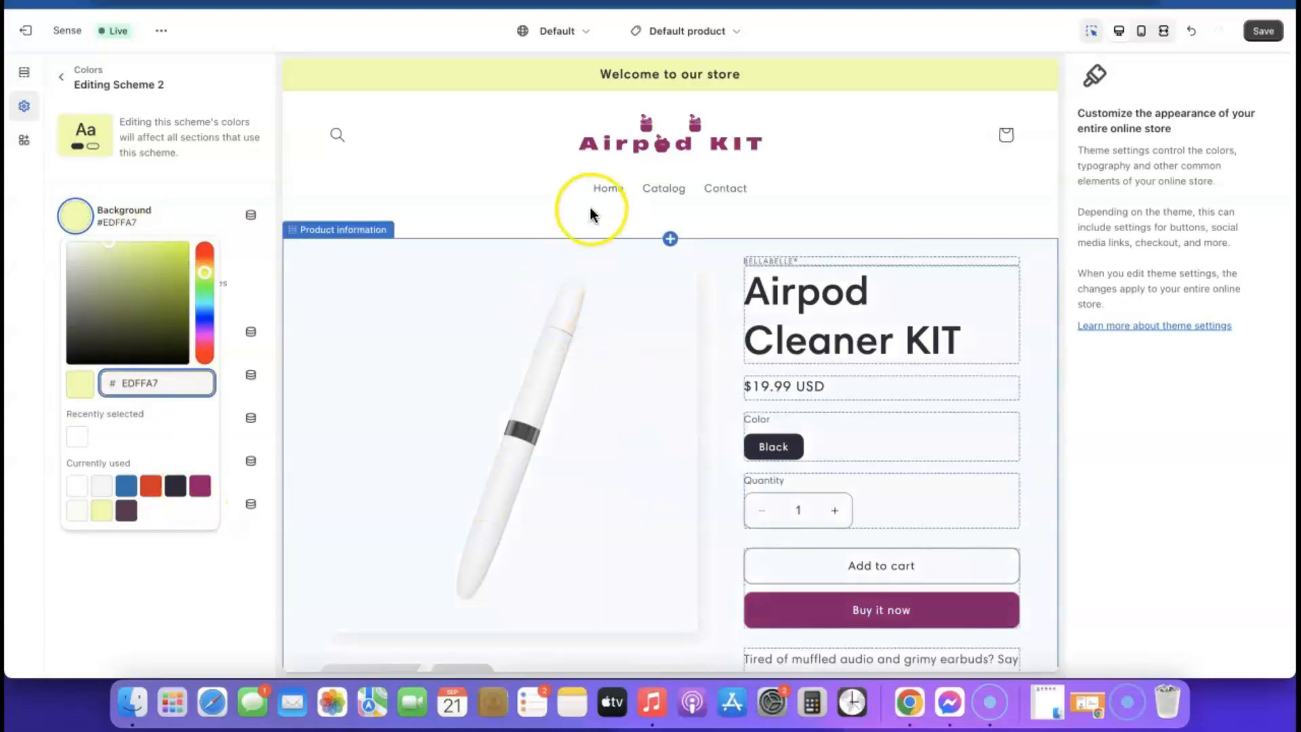
pyautogui.click(200, 486)
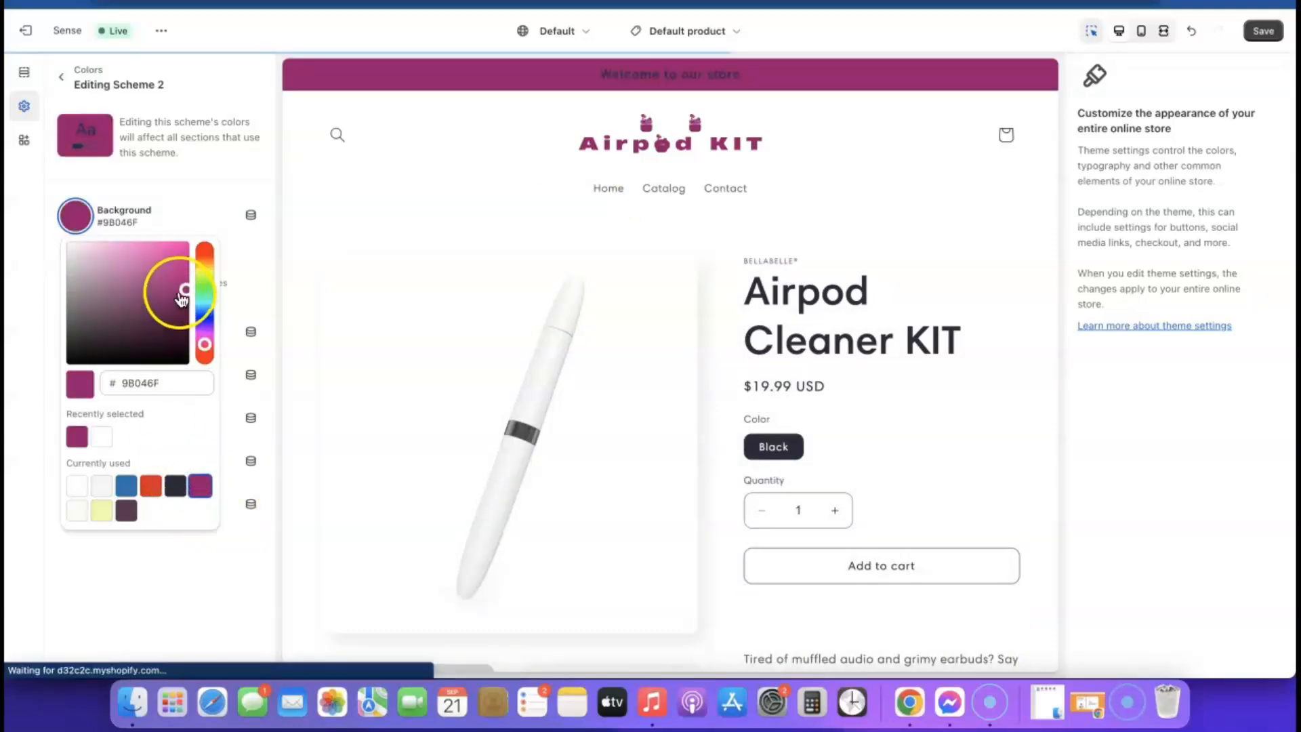
pyautogui.moveTo(183, 287); pyautogui.dragTo(80, 259)
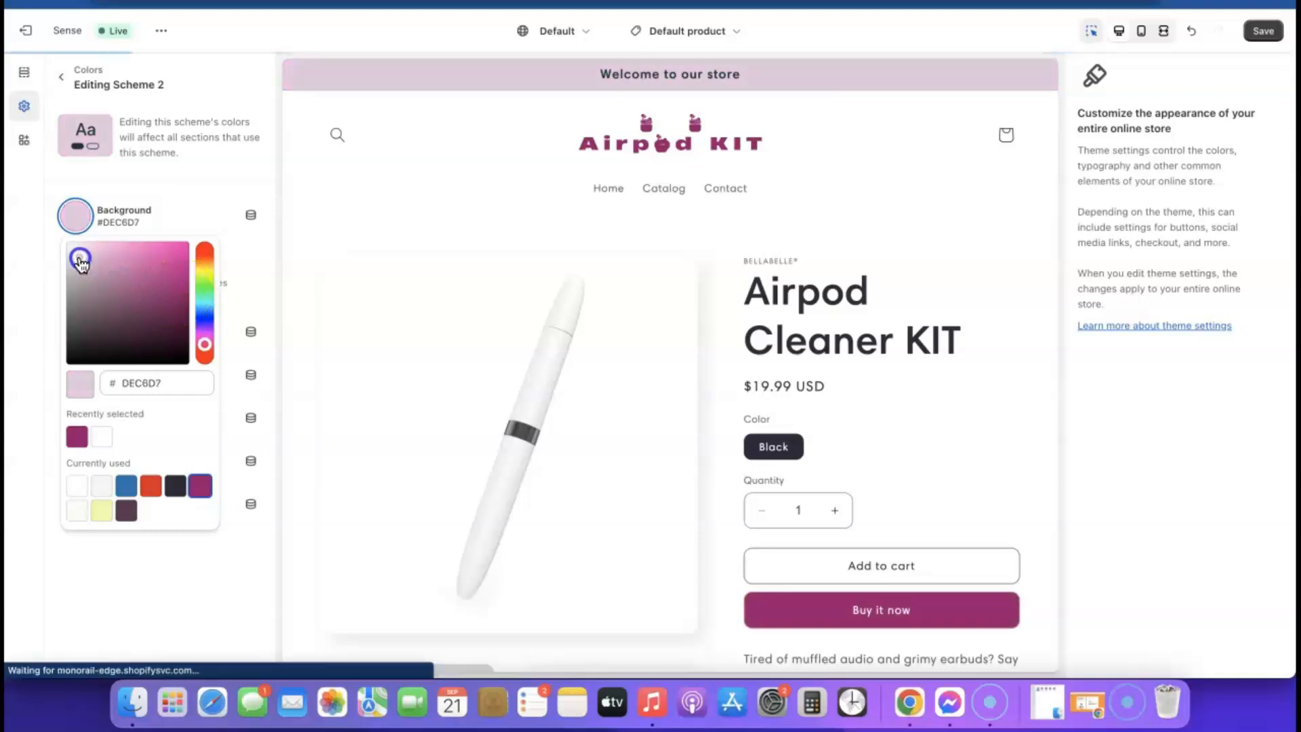
pyautogui.moveTo(82, 261); pyautogui.dragTo(82, 257)
# - Copy the background hex value E1C3D8 and close the colour picker
pyautogui.click(181, 388)
pyautogui.doubleClick(182, 385)
pyautogui.rightClick(184, 384)
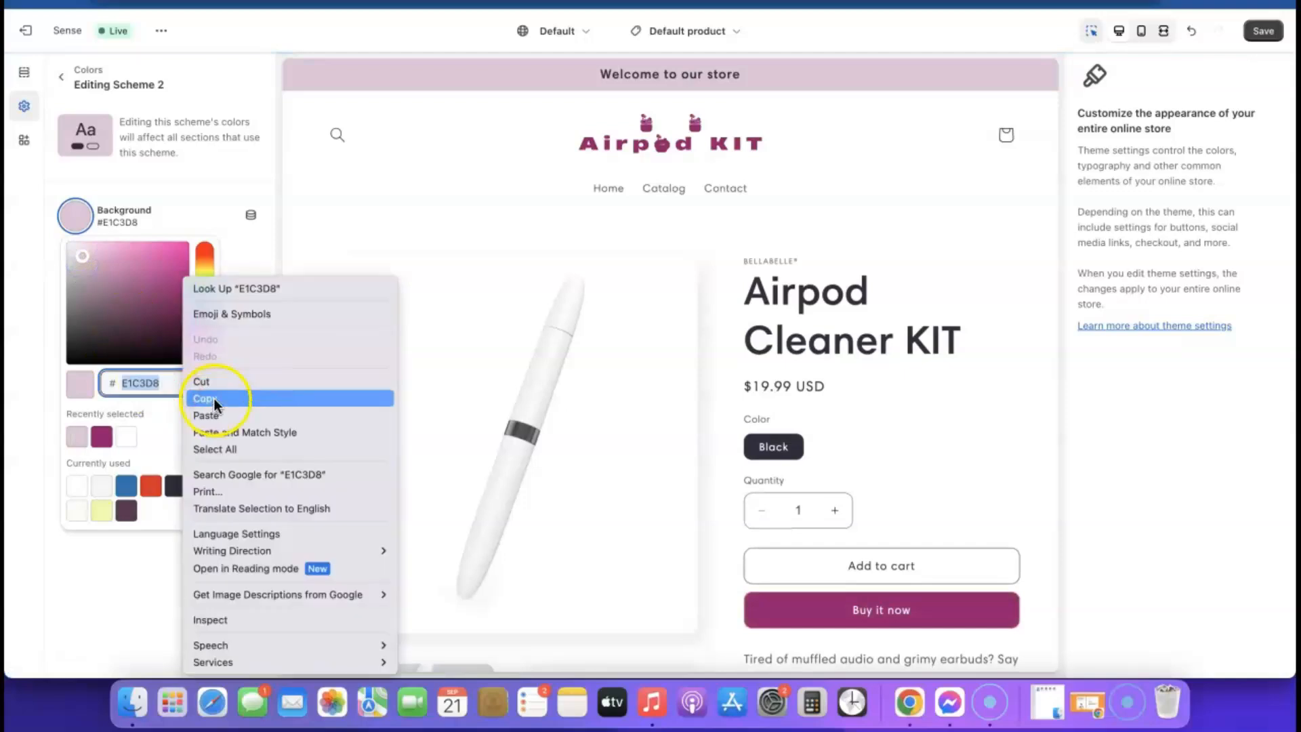
pyautogui.click(214, 397)
pyautogui.click(280, 218)
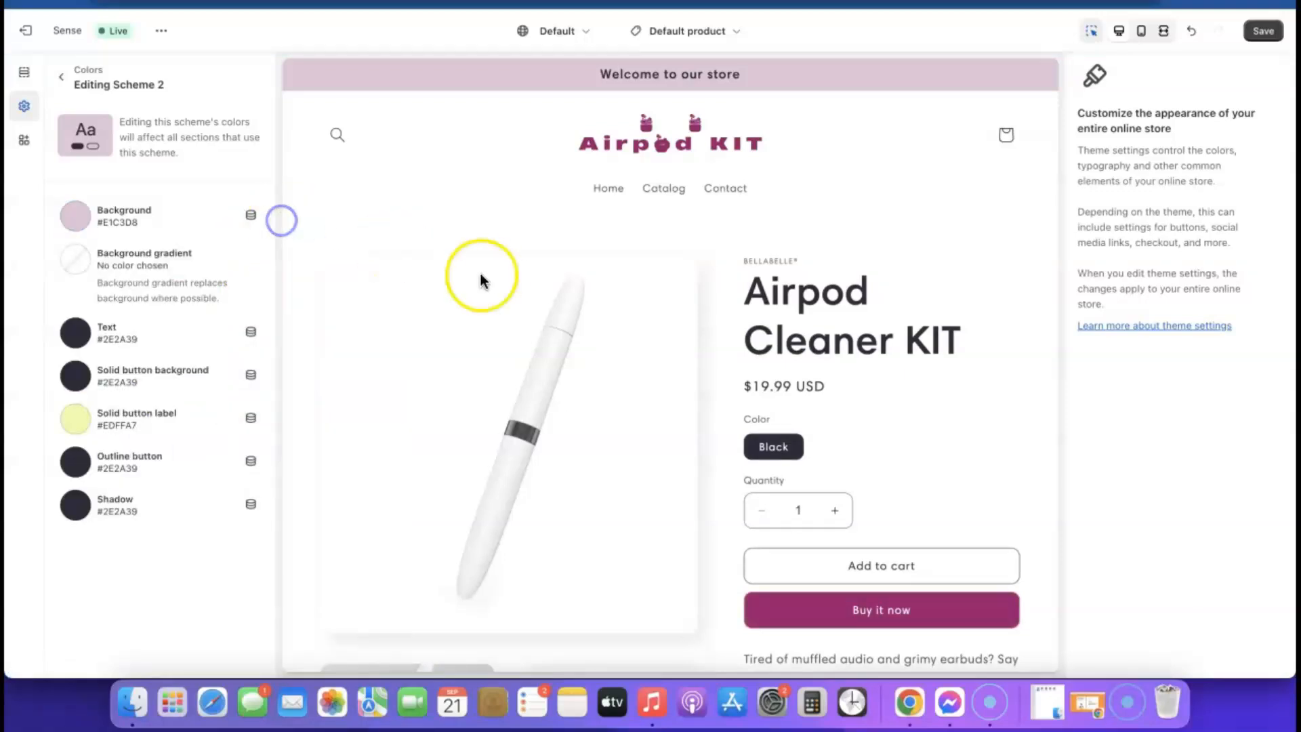
pyautogui.scroll(-15, 574, 451)
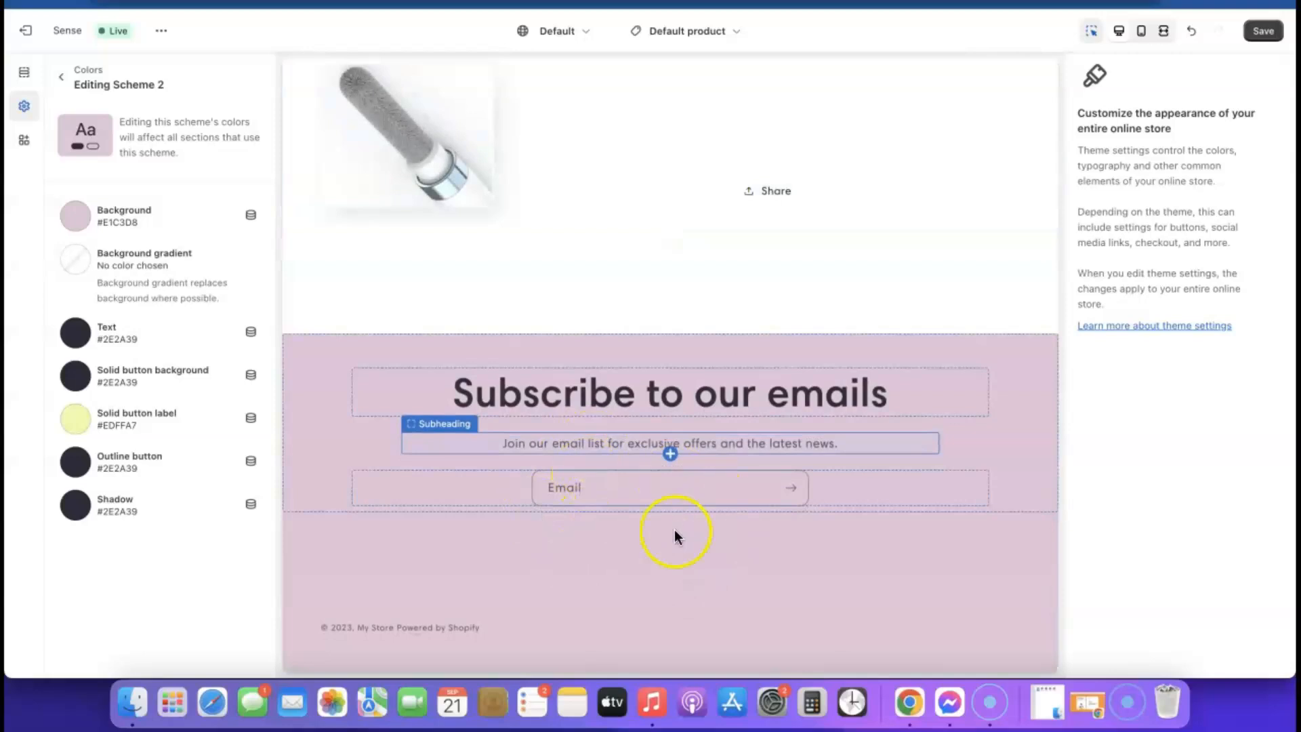
pyautogui.scroll(15, 585, 515)
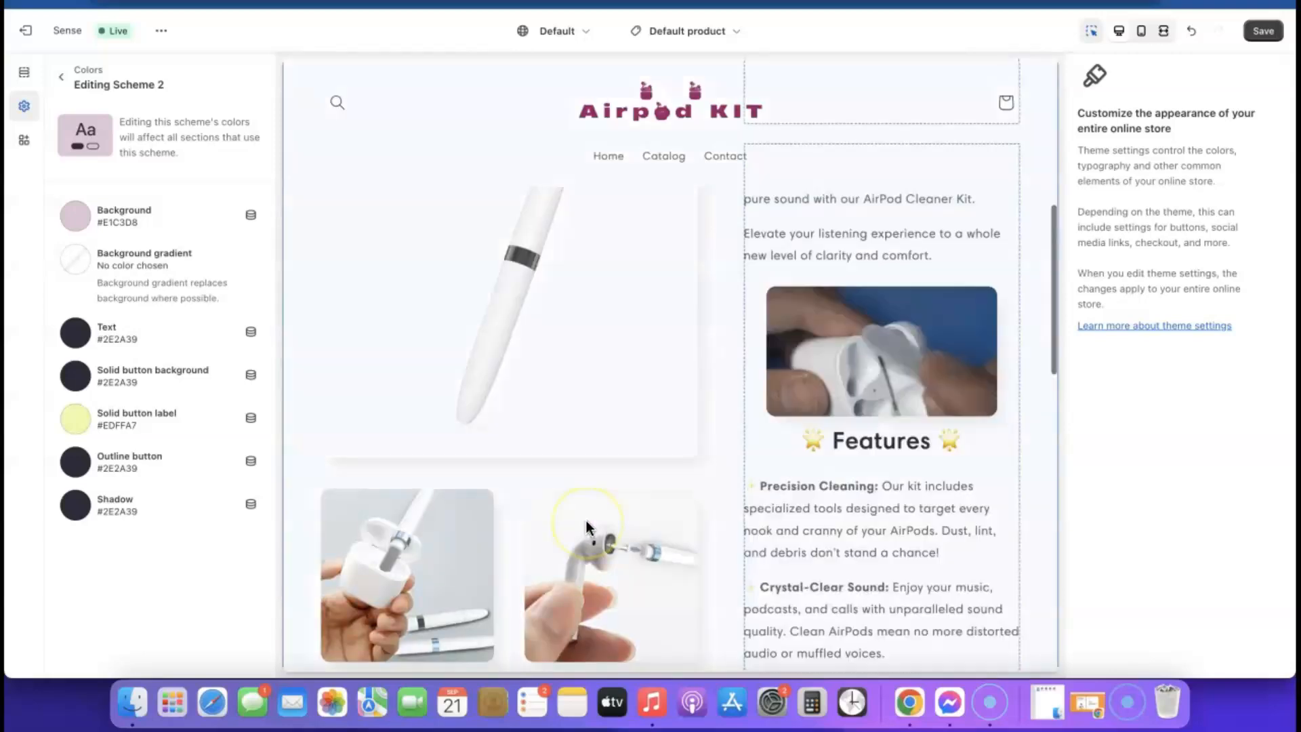
pyautogui.scroll(3, 583, 519)
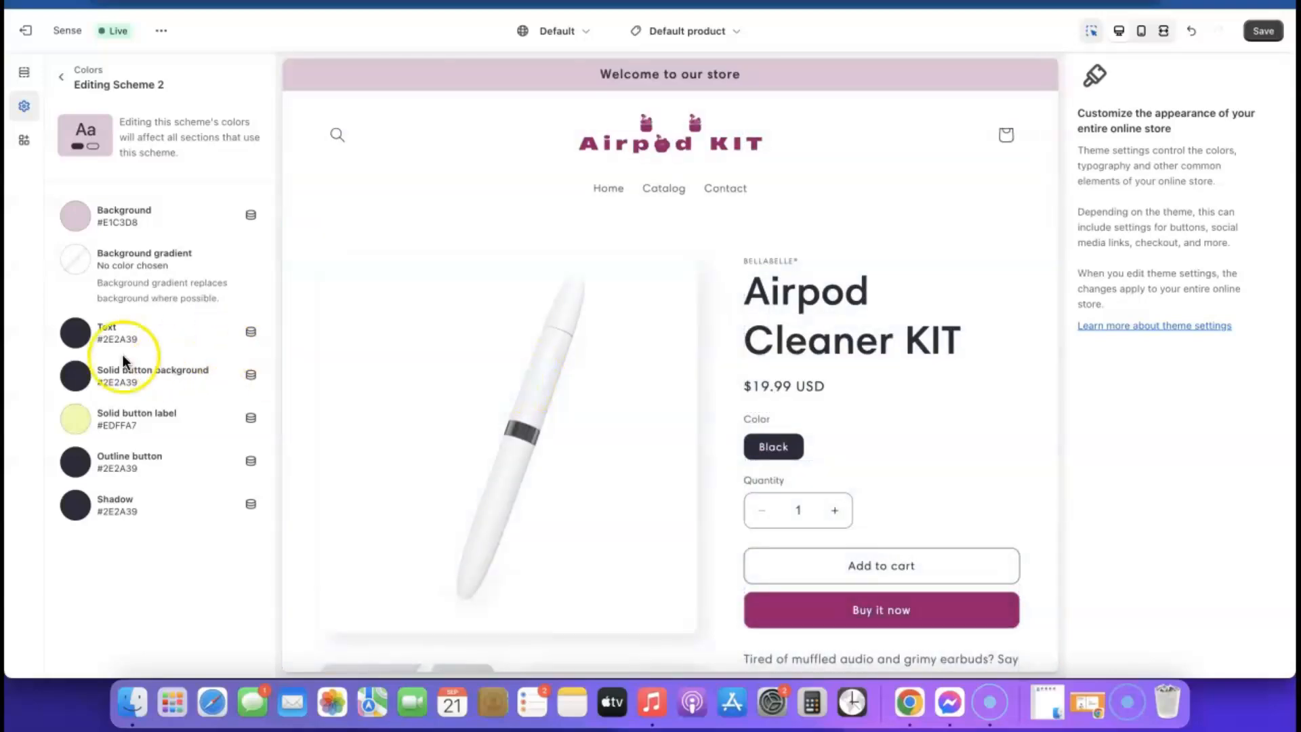
# - Save the theme colour changes
pyautogui.click(1267, 32)
pyautogui.scroll(-15, 790, 307)
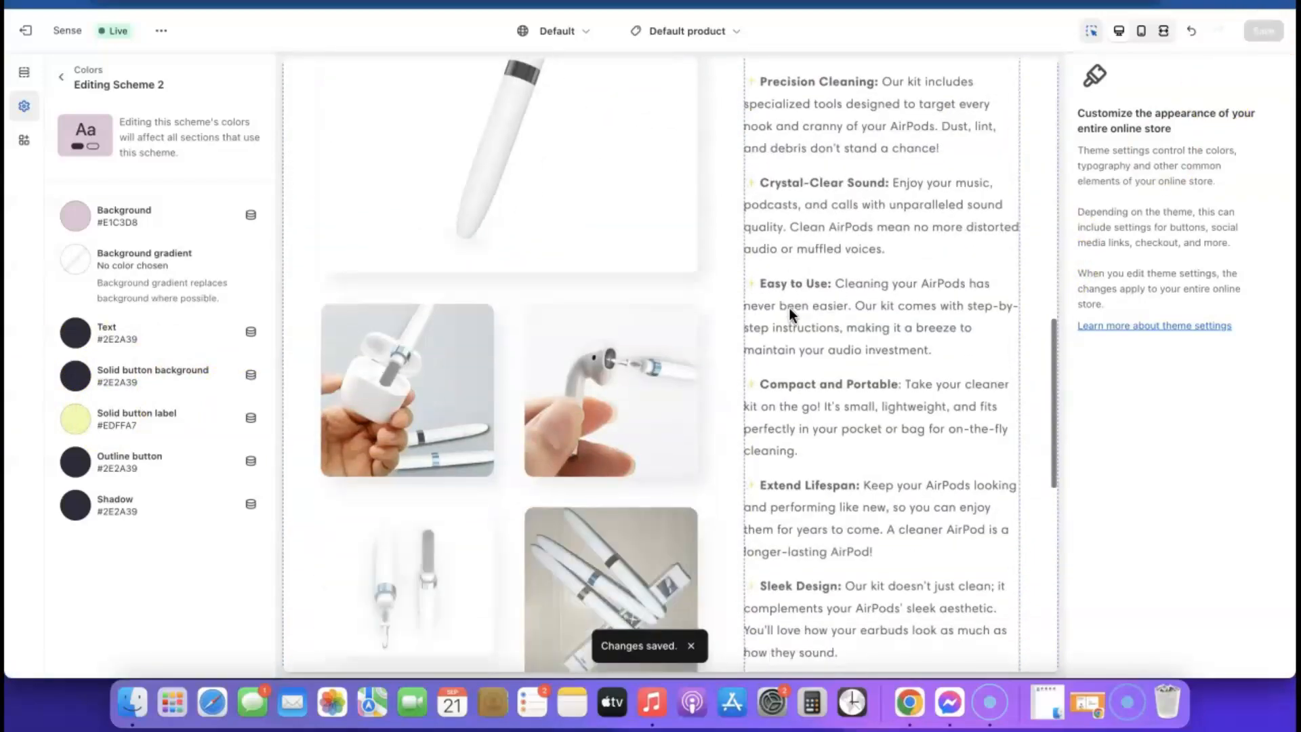
pyautogui.scroll(-6, 790, 308)
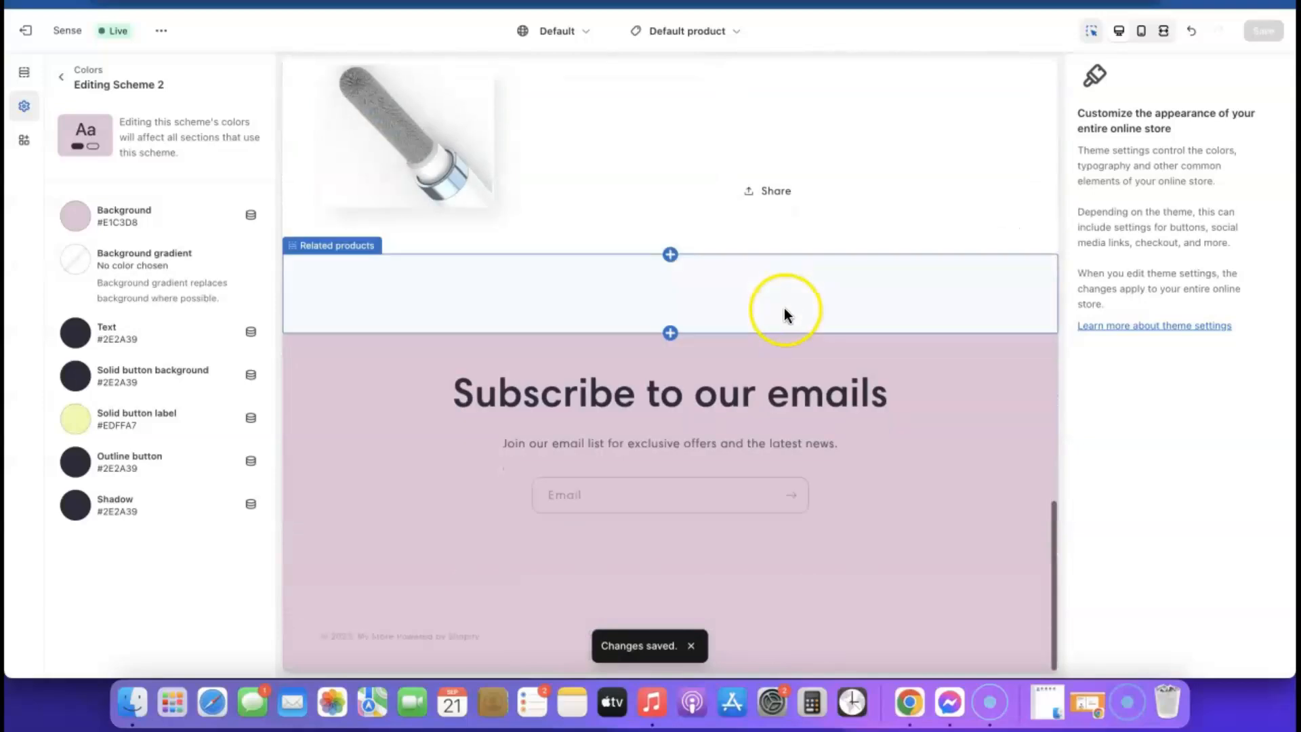
pyautogui.scroll(20, 912, 273)
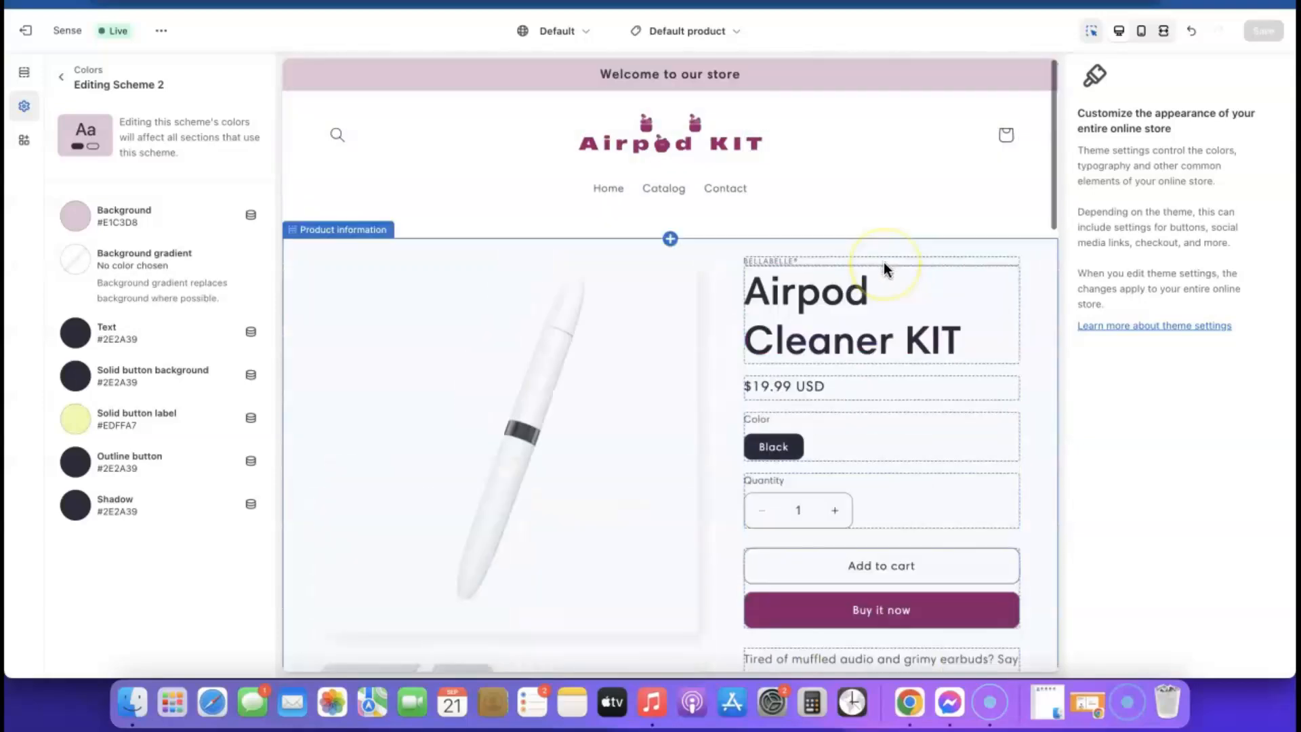
# - View the live storefront in a new window
pyautogui.click(161, 31)
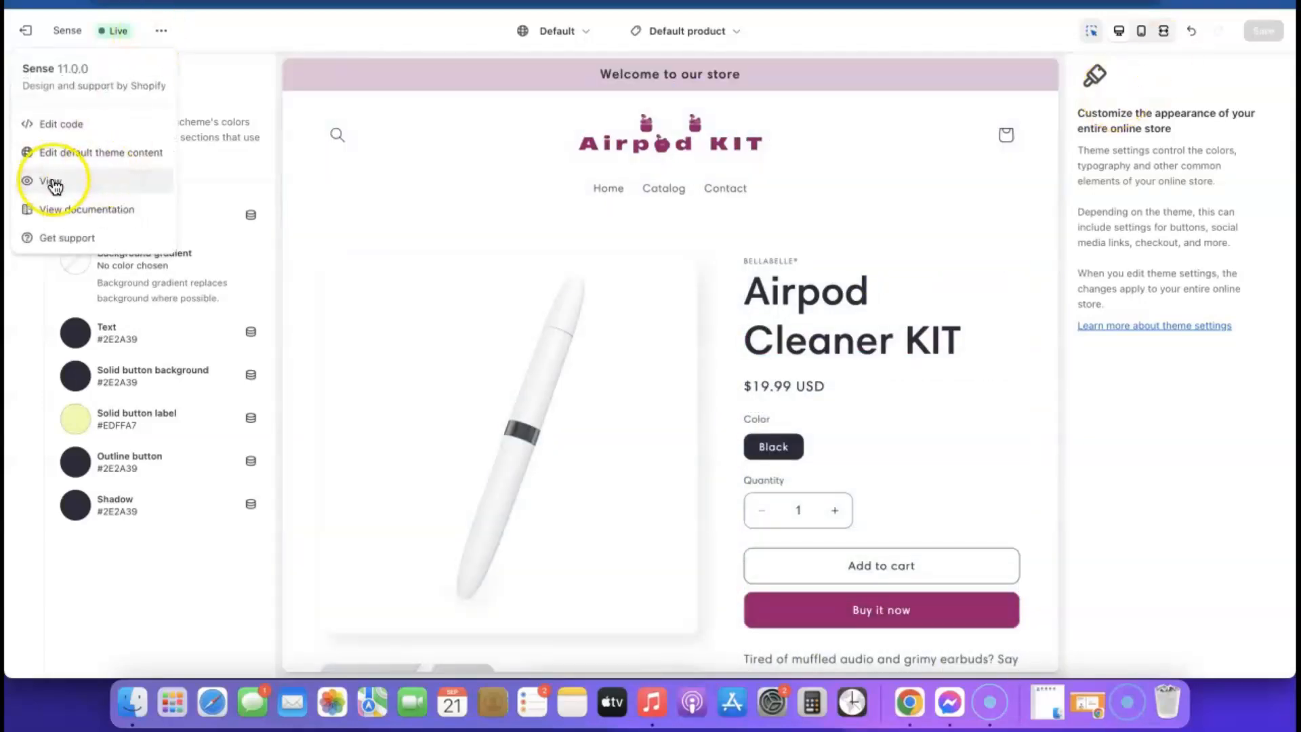
pyautogui.click(54, 181)
pyautogui.scroll(-4, 758, 223)
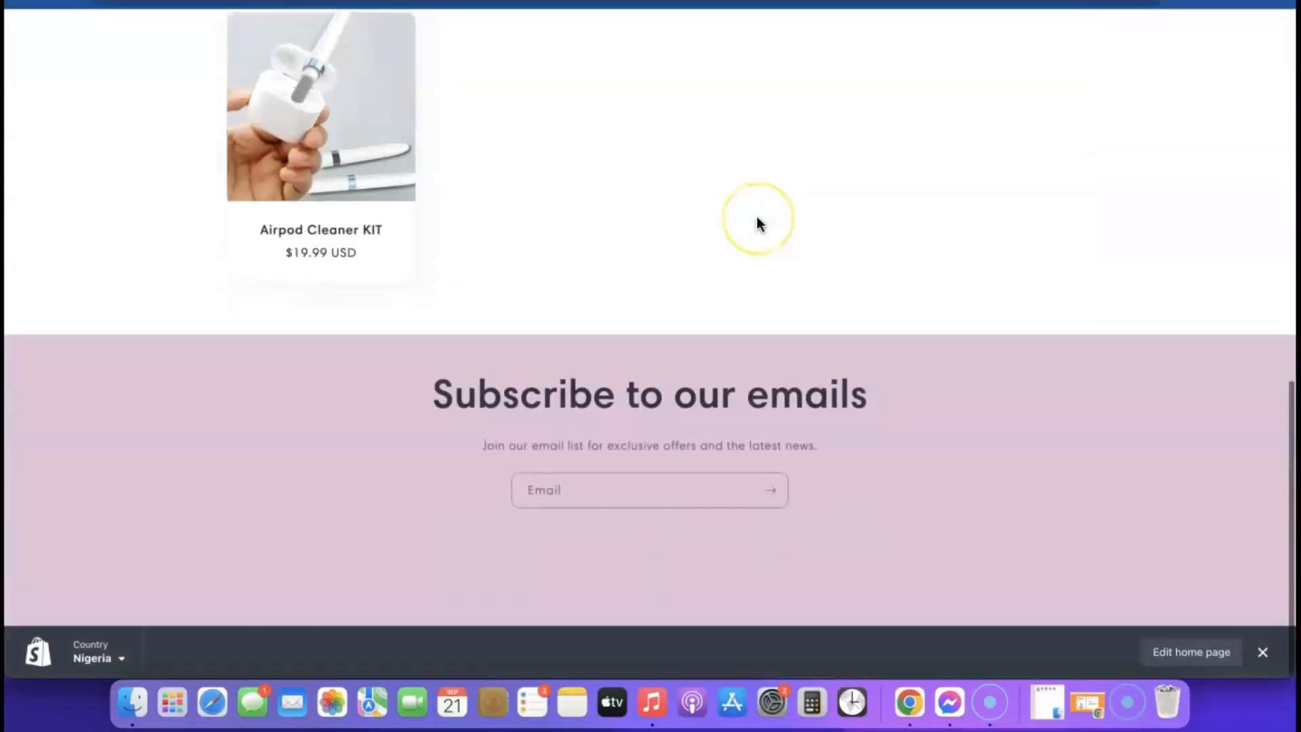
pyautogui.scroll(8, 758, 222)
pyautogui.scroll(4, 757, 223)
pyautogui.scroll(-10, 677, 216)
# - Open and scroll through the Airpod Cleaner KIT product page
pyautogui.click(396, 142)
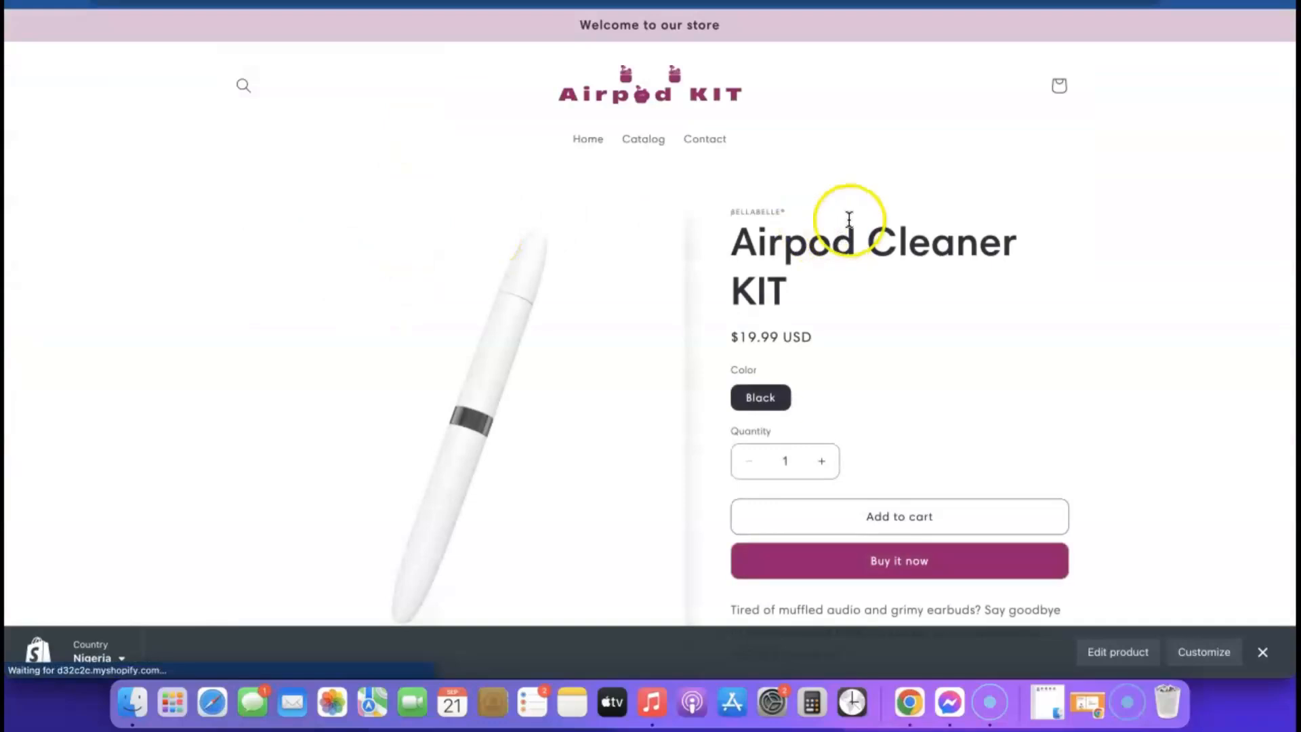
pyautogui.scroll(-2, 1015, 502)
pyautogui.scroll(-10, 786, 397)
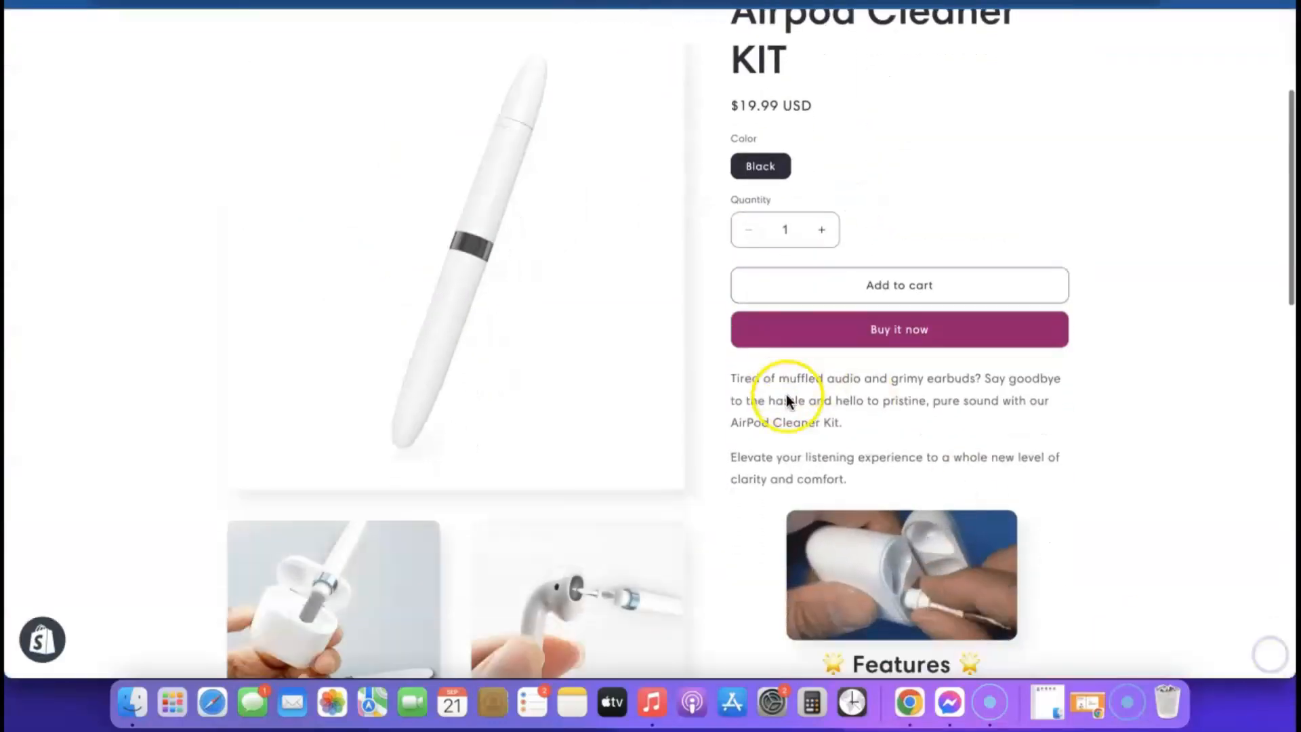
pyautogui.scroll(15, 792, 404)
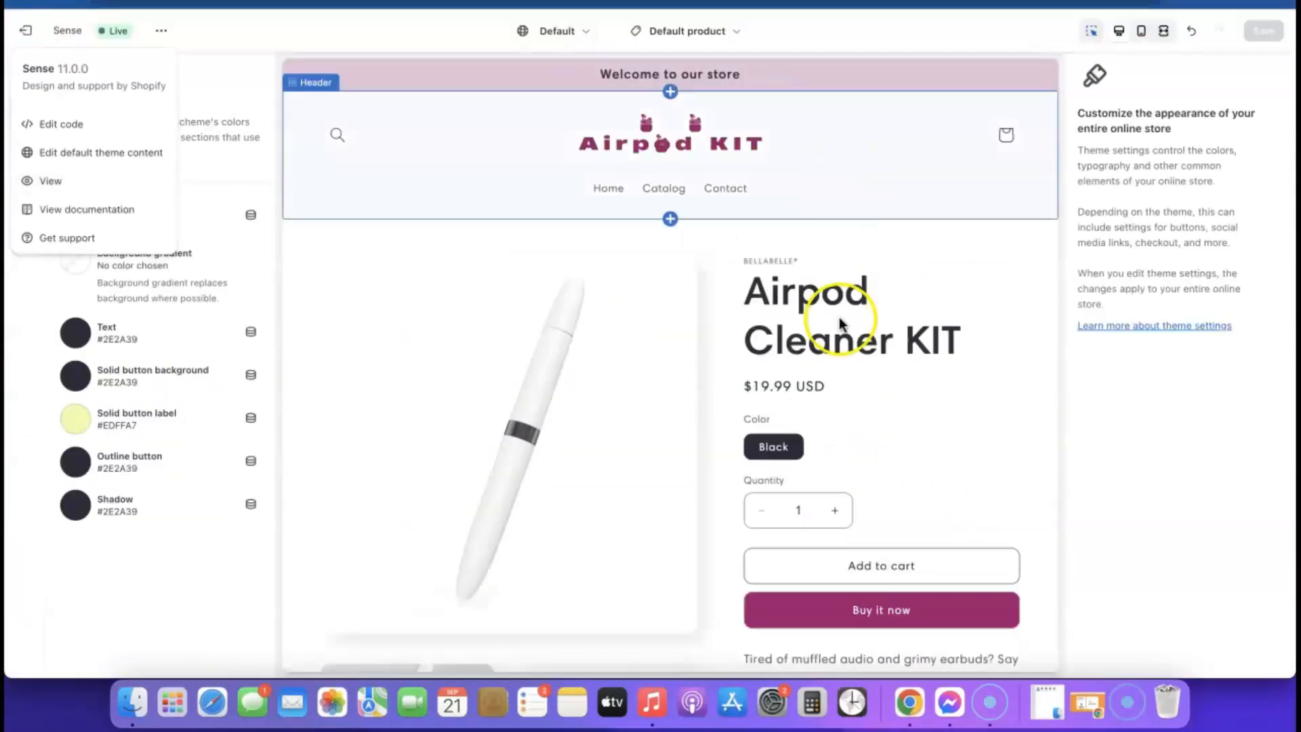
pyautogui.scroll(-2, 839, 318)
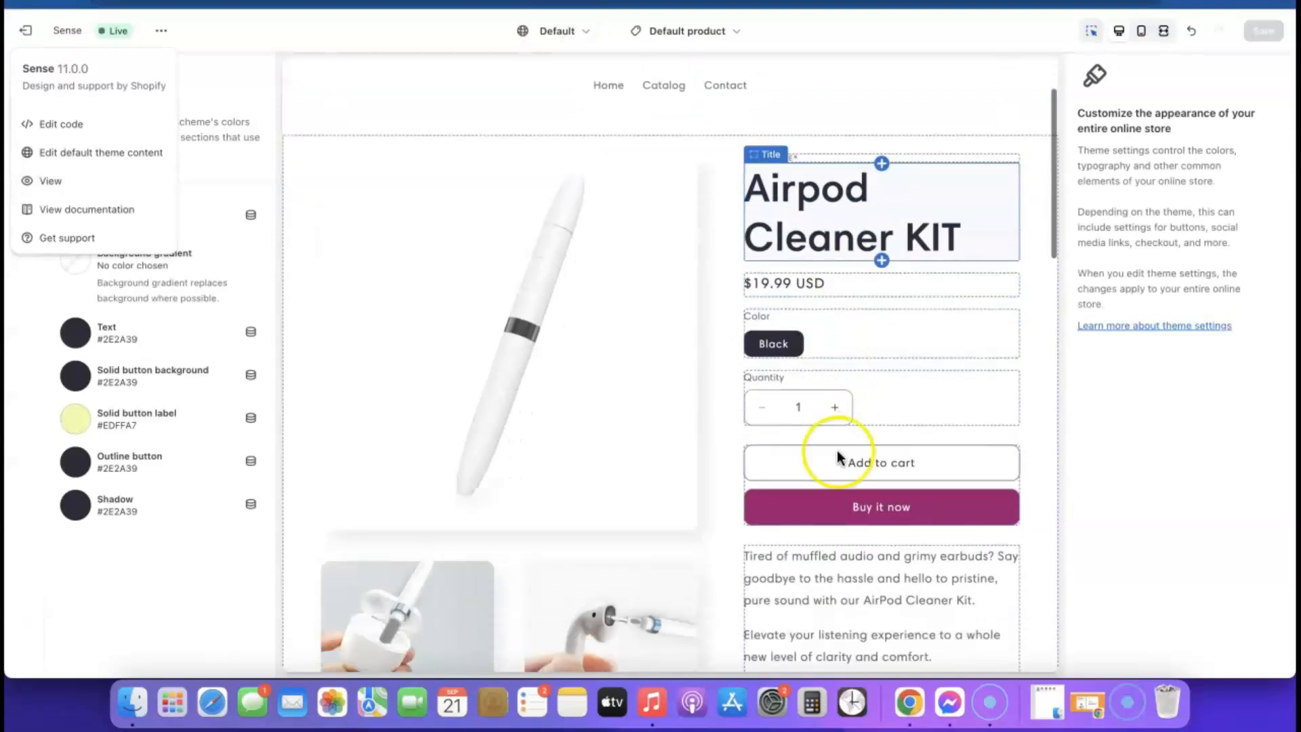
# - Turn off 'Show dynamic checkout buttons' in the Buy buttons block and save
pyautogui.scroll(-1, 838, 456)
pyautogui.click(804, 437)
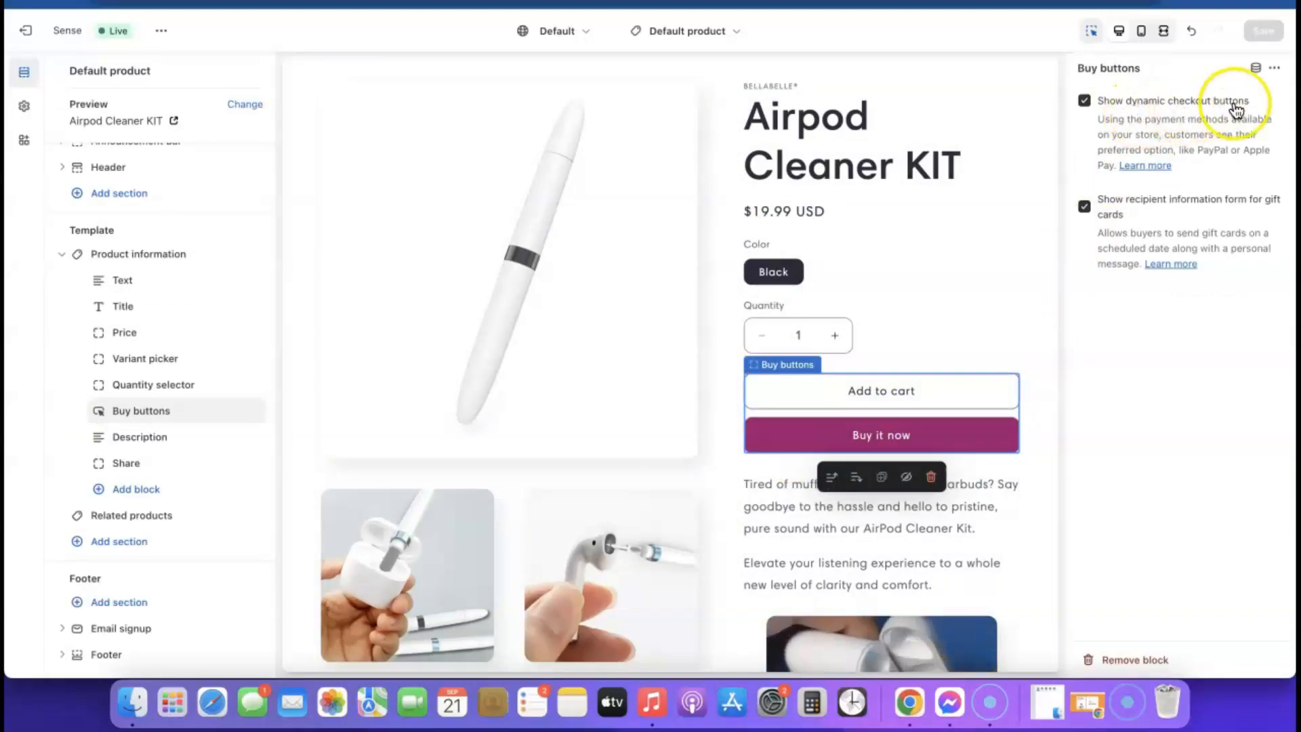
pyautogui.click(1083, 101)
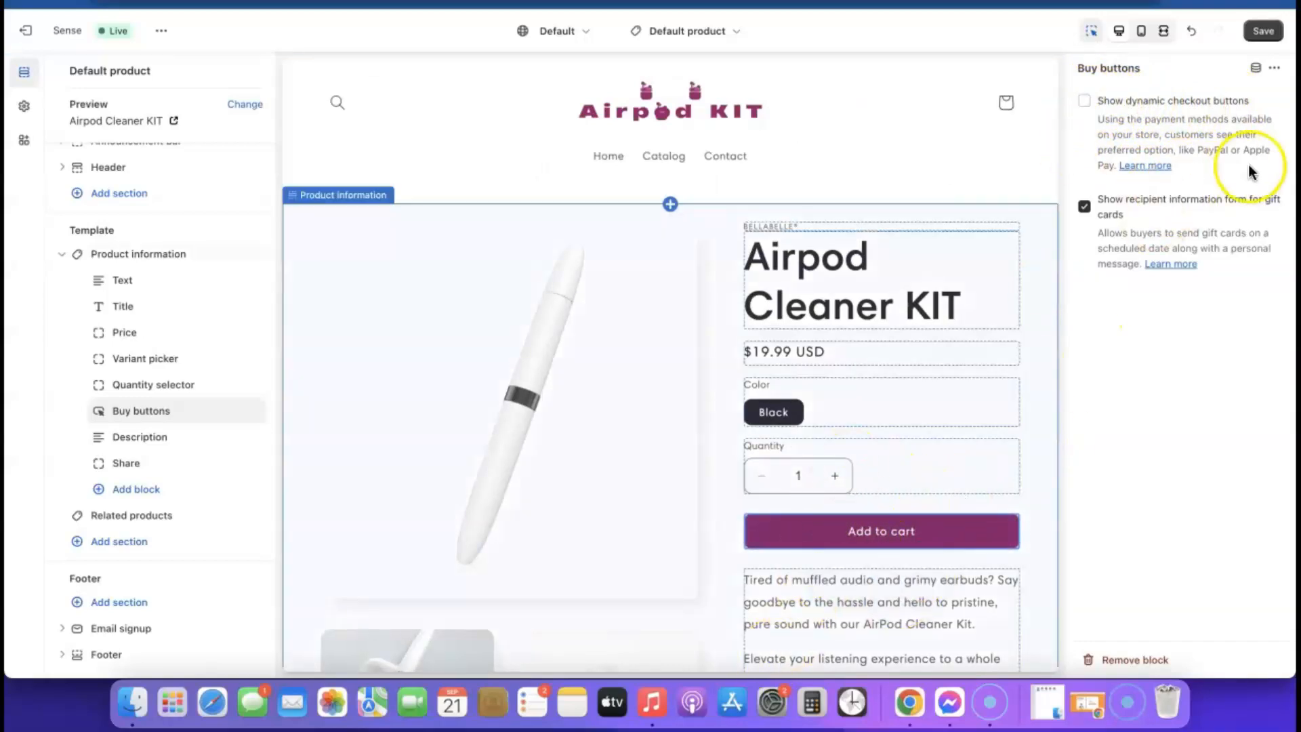
pyautogui.click(1266, 33)
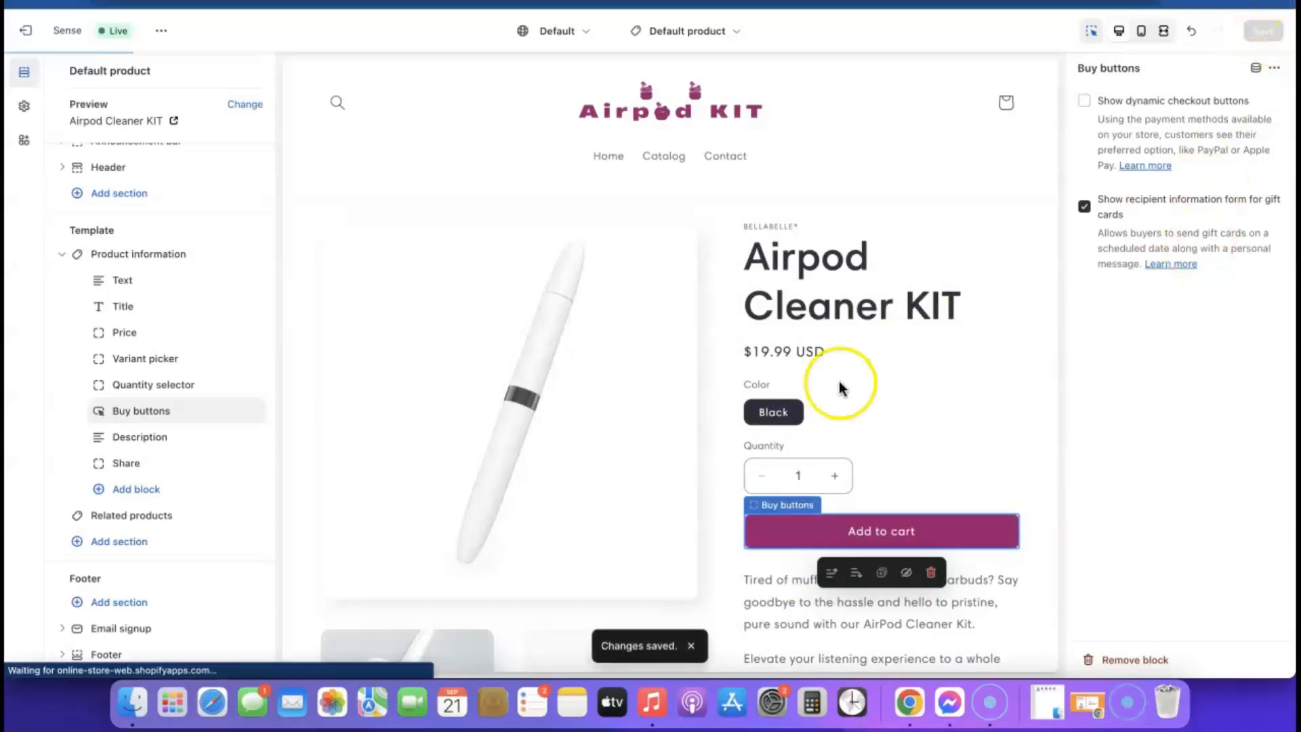
pyautogui.scroll(-10, 561, 148)
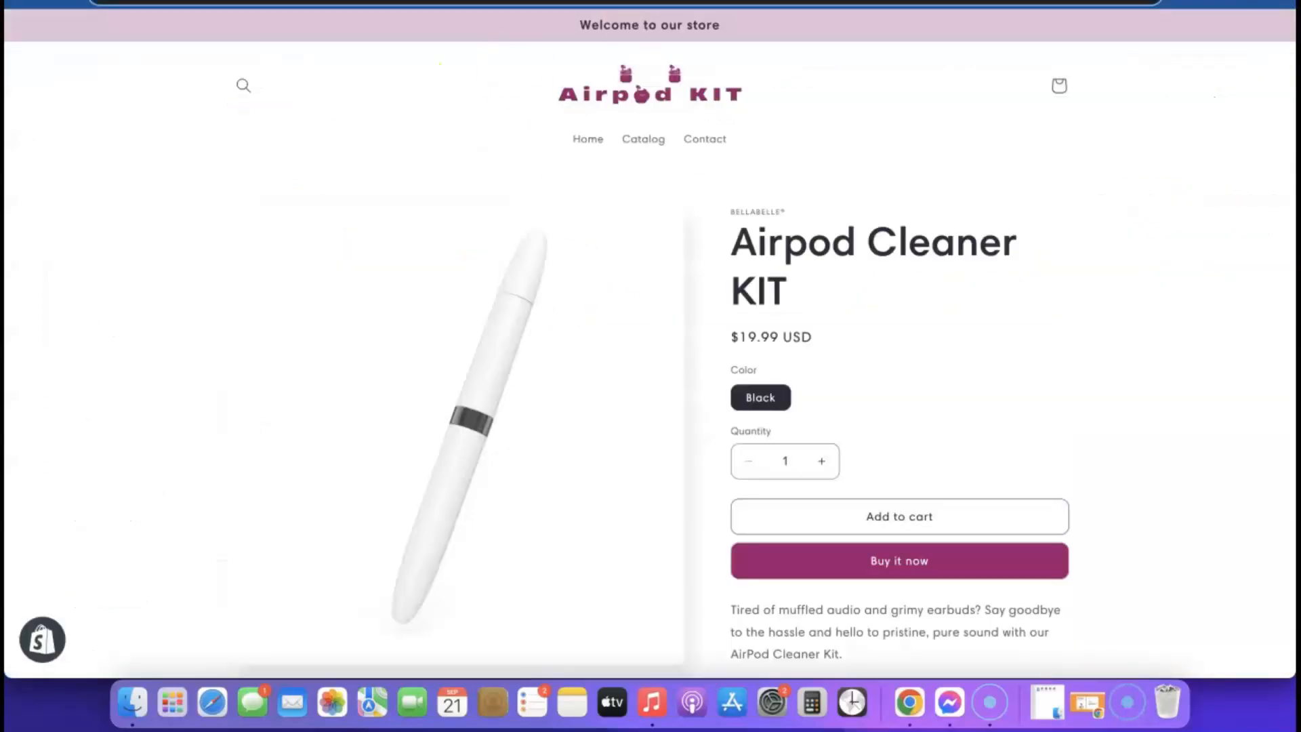
pyautogui.scroll(-3, 843, 139)
pyautogui.scroll(2, 836, 343)
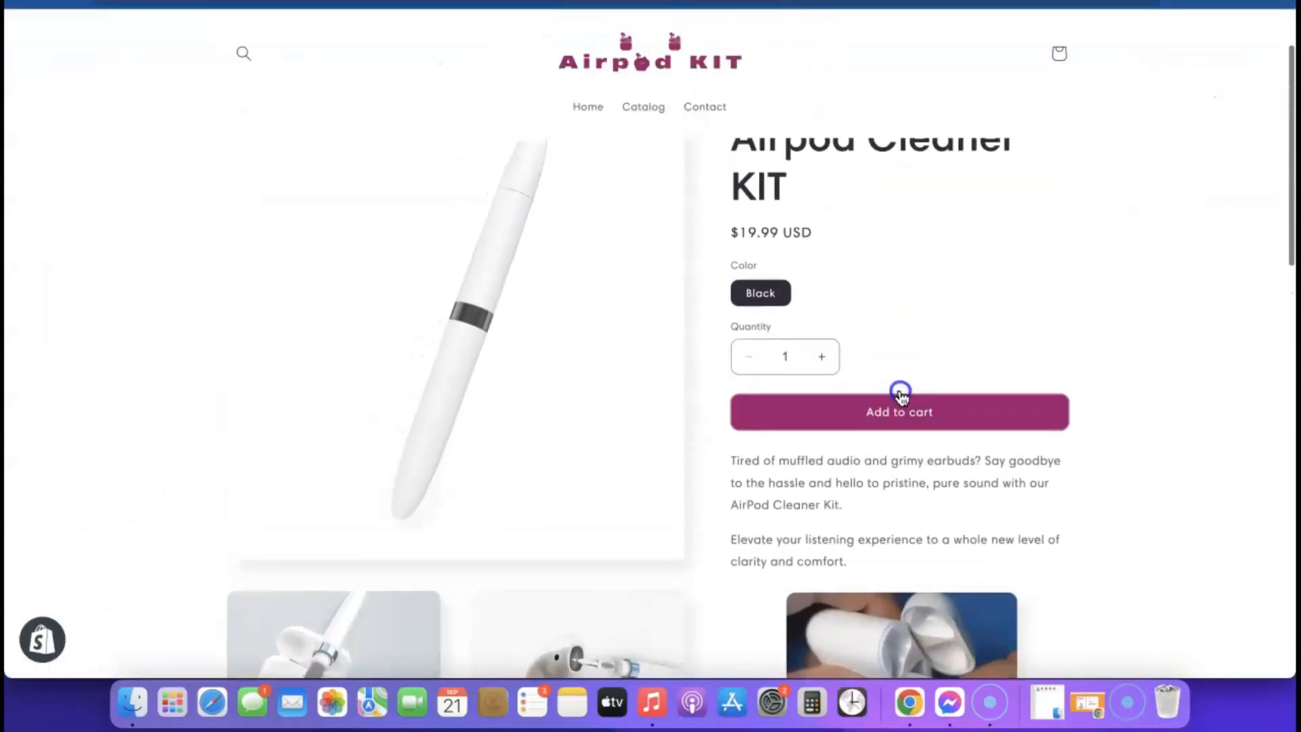
pyautogui.scroll(2, 814, 310)
pyautogui.scroll(-15, 813, 310)
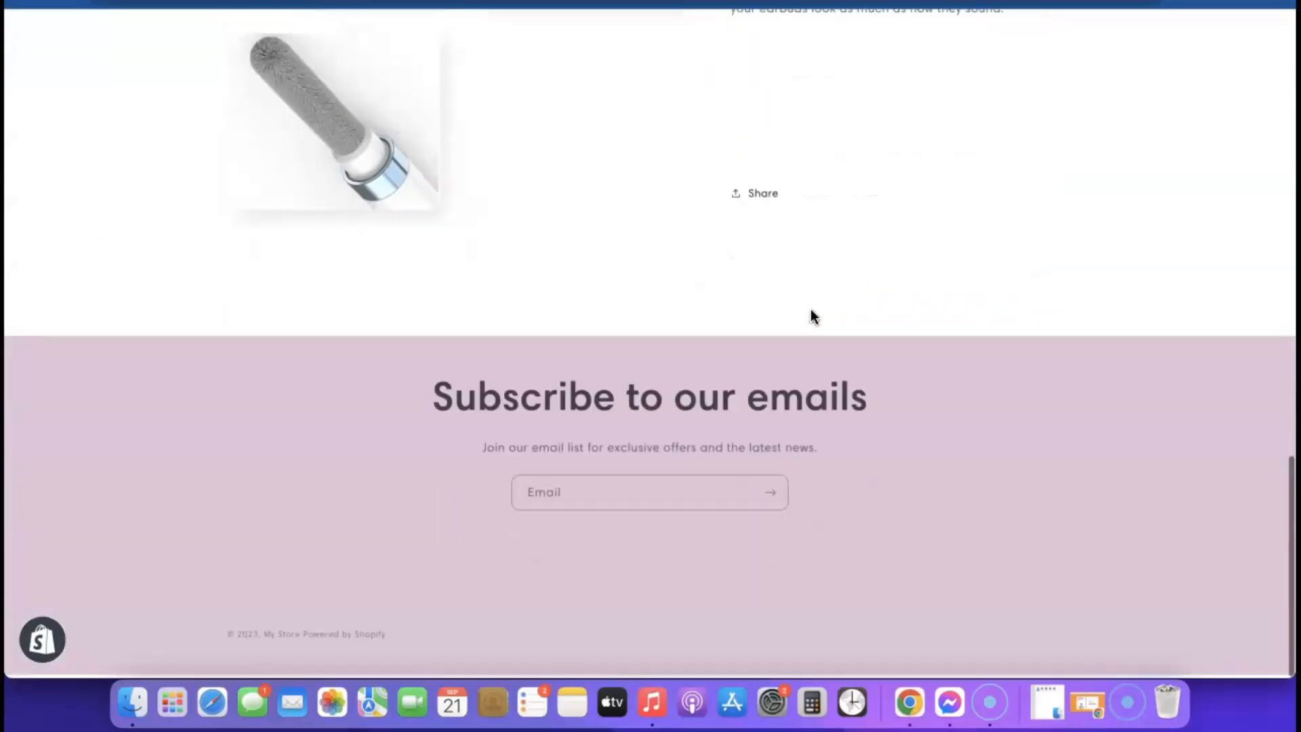
pyautogui.scroll(15, 811, 309)
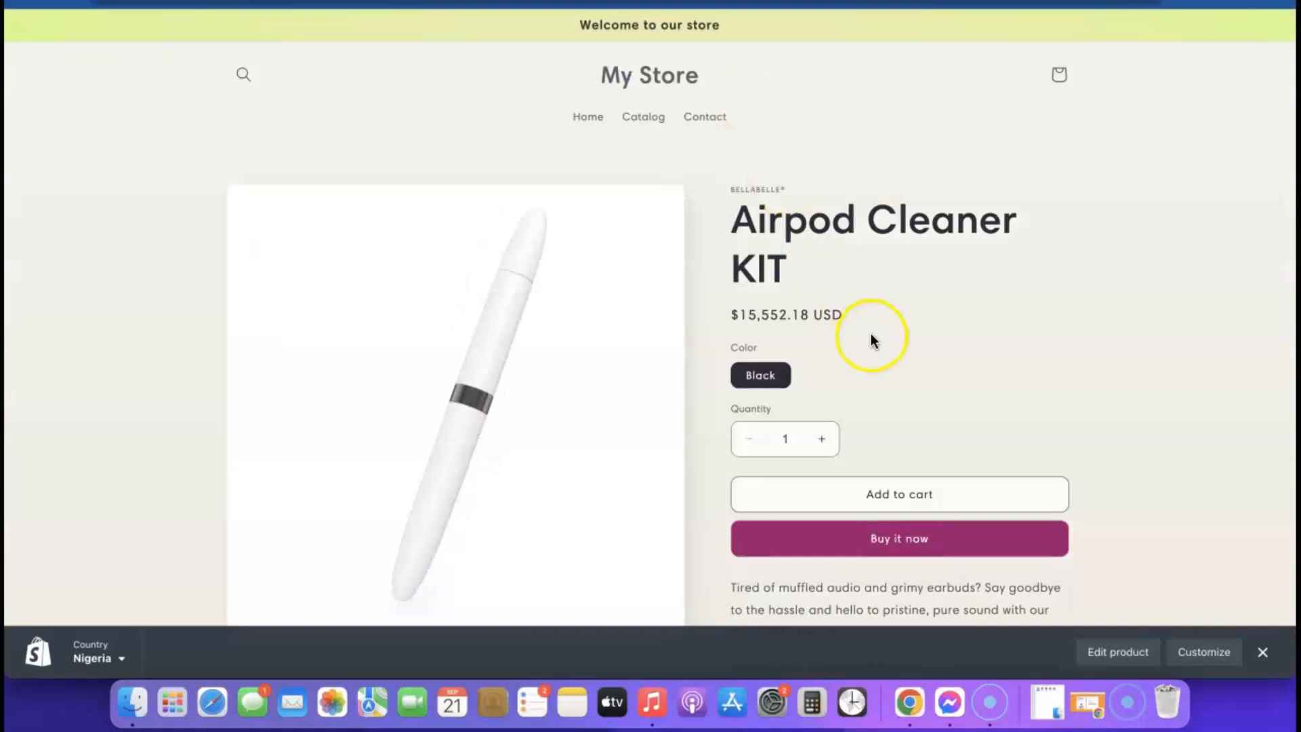
pyautogui.scroll(-1, 871, 339)
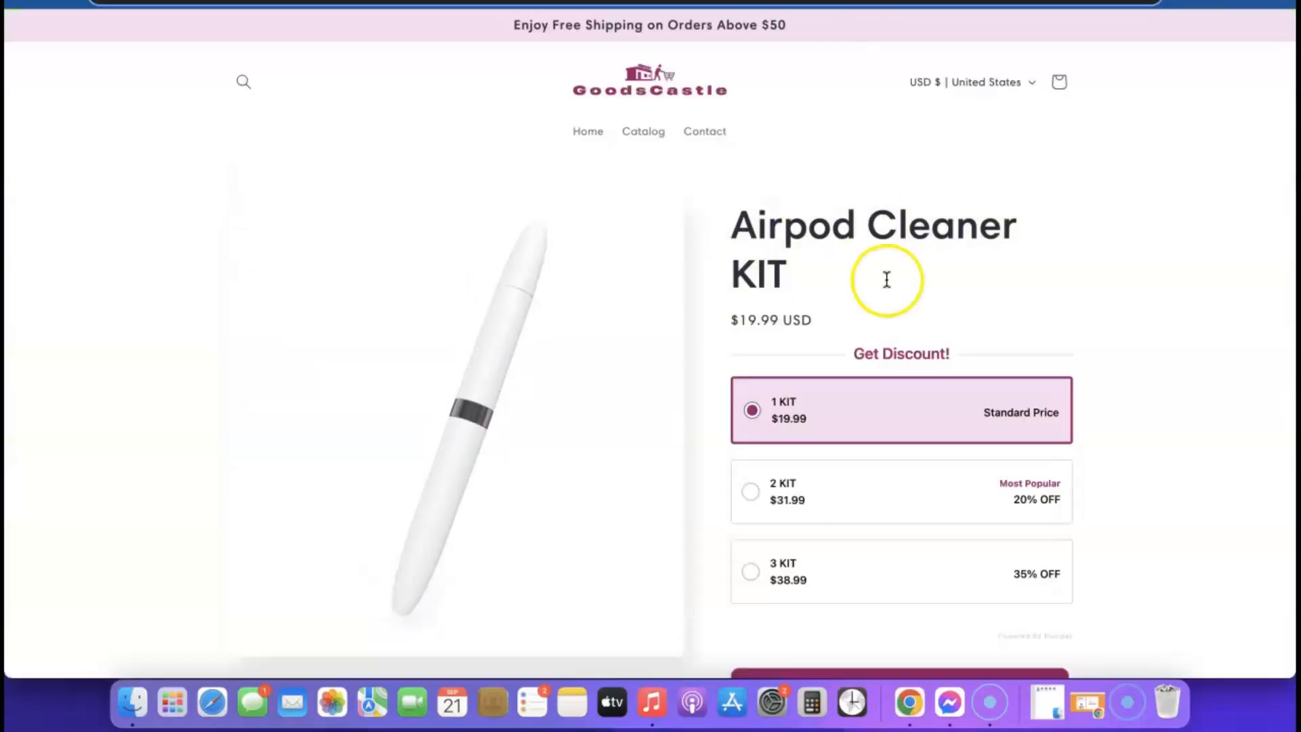
pyautogui.scroll(-1, 884, 288)
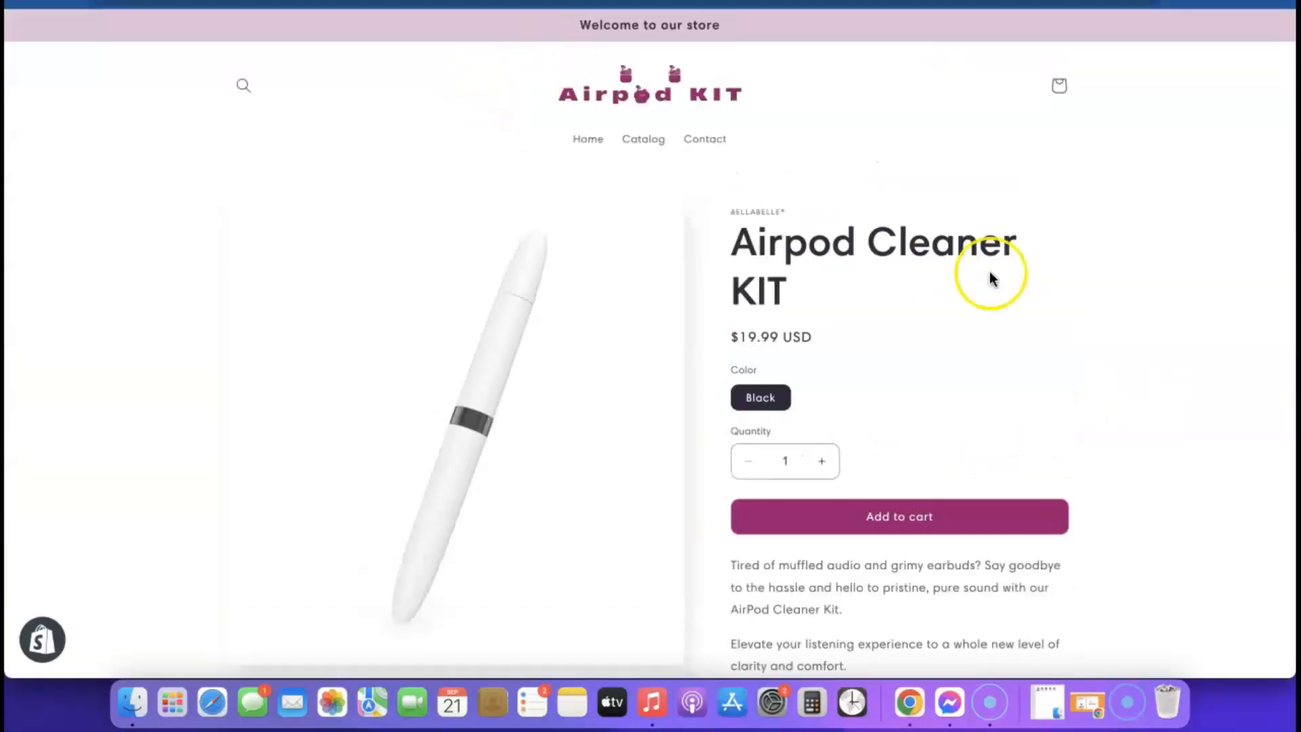
pyautogui.scroll(-4, 989, 277)
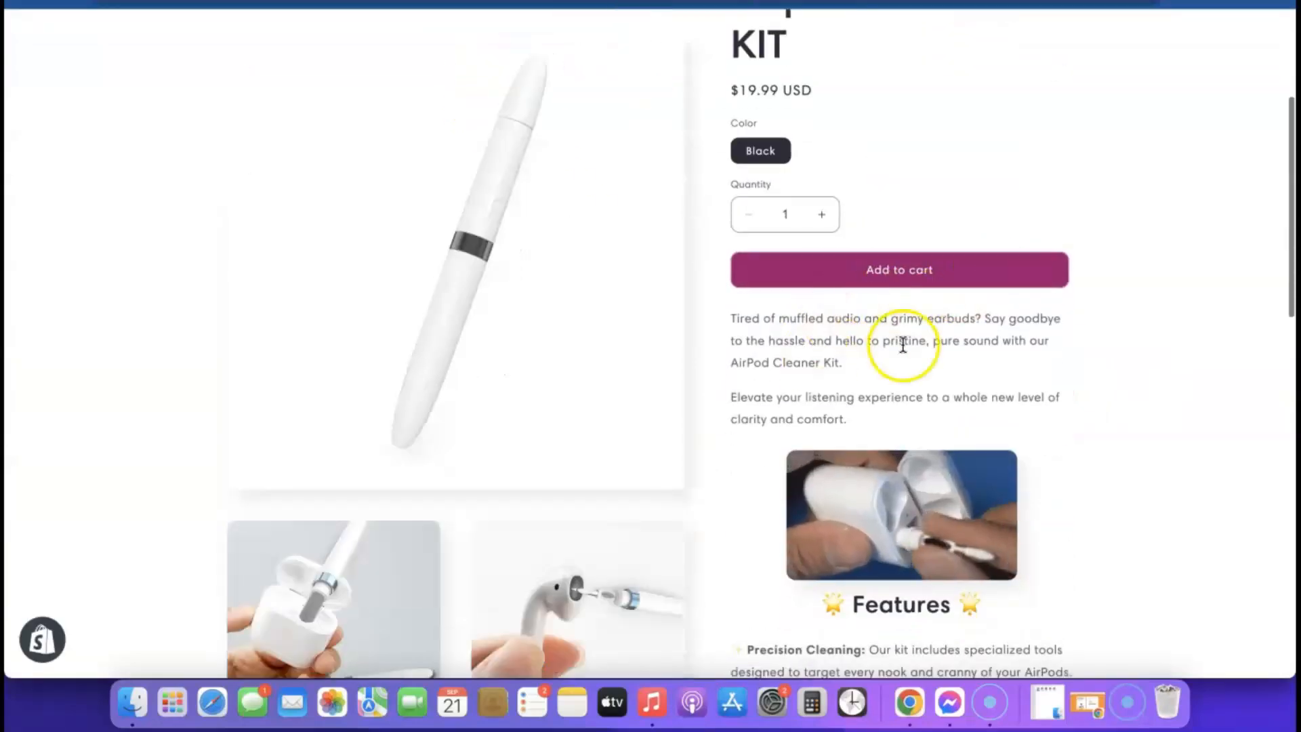
pyautogui.scroll(4, 904, 343)
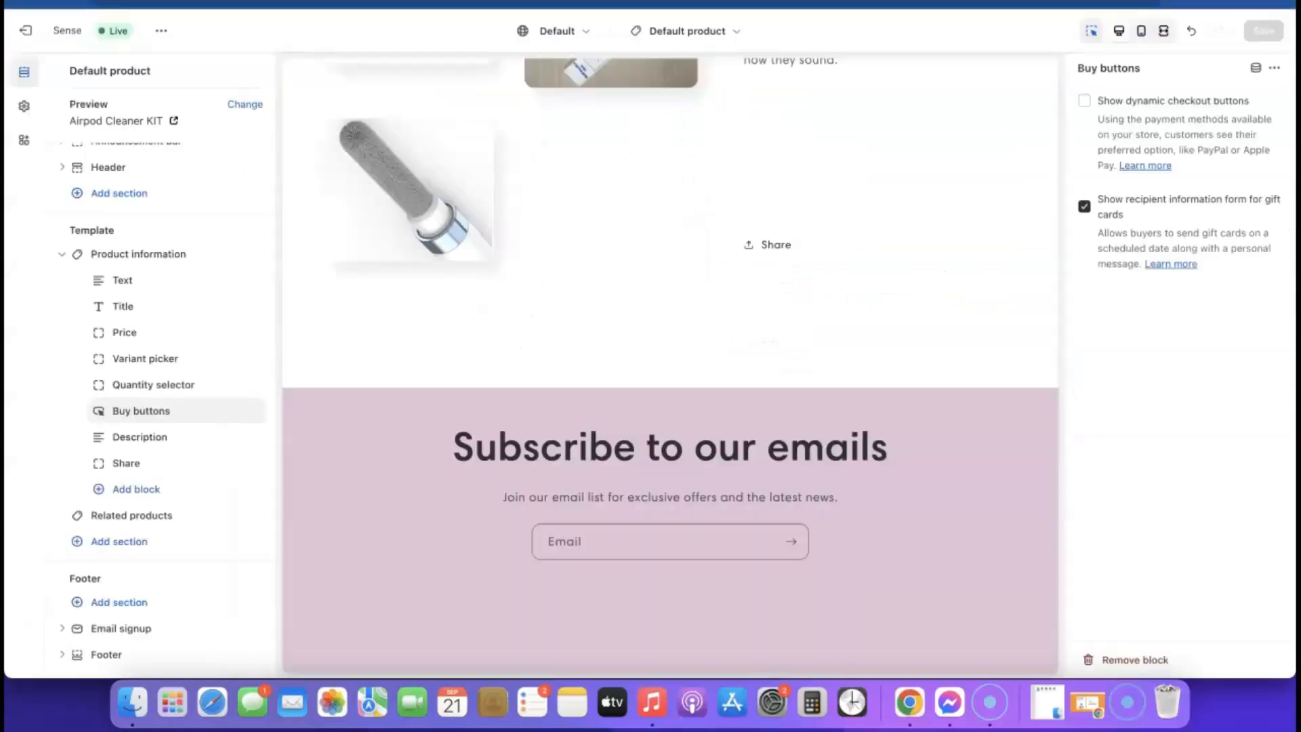
pyautogui.scroll(5, 779, 274)
pyautogui.scroll(5, 773, 264)
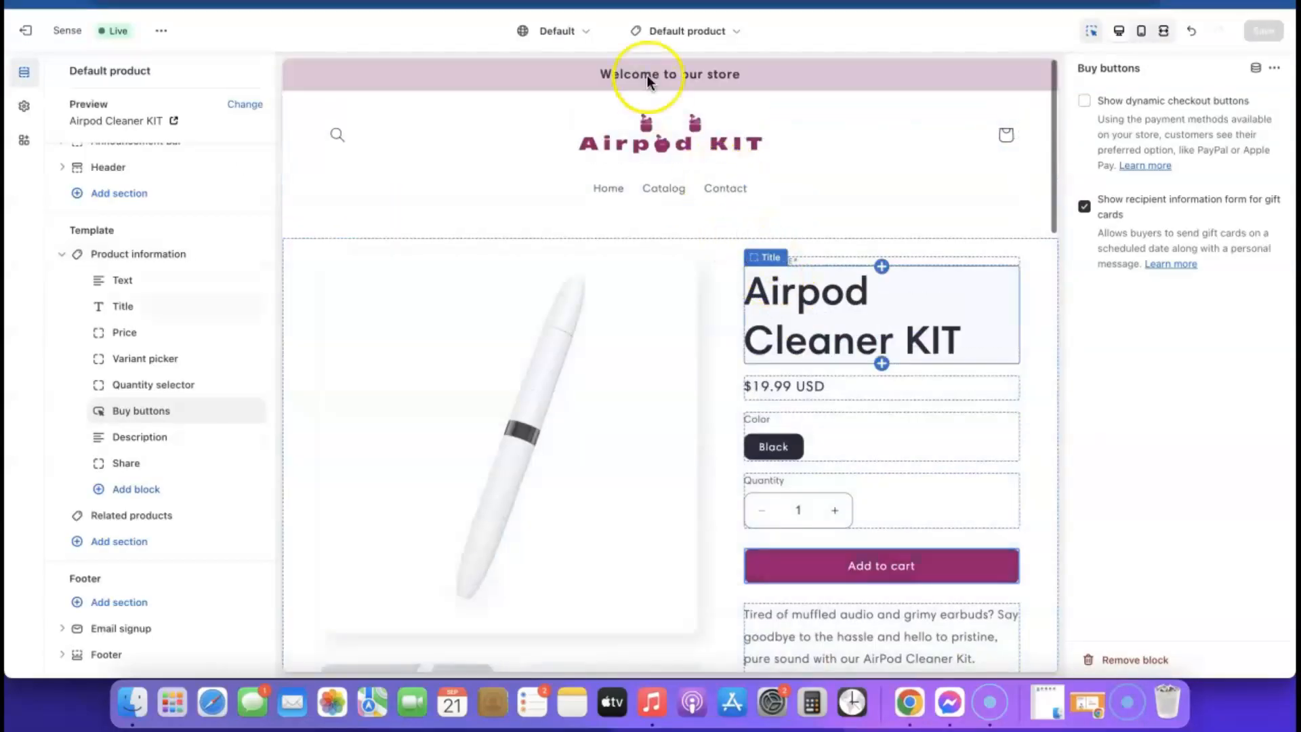
# - Switch the theme editor to the Home page template
pyautogui.click(734, 32)
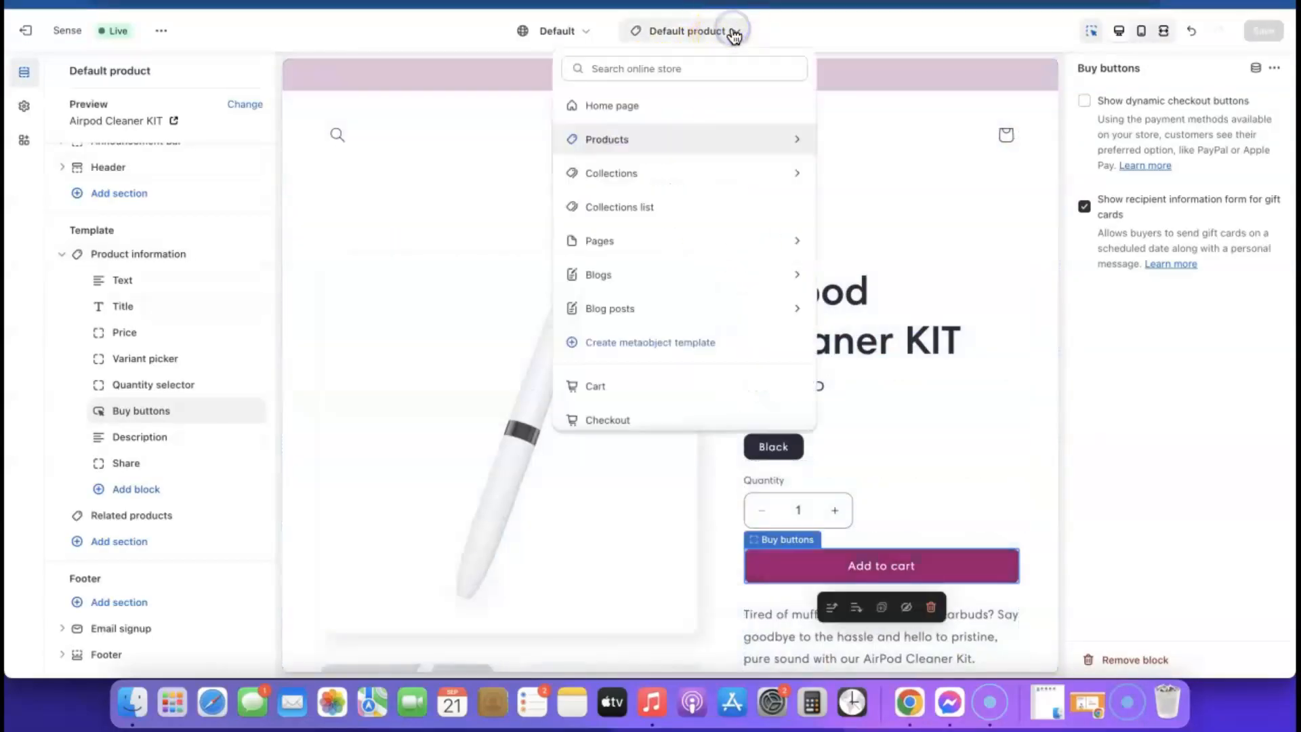
pyautogui.click(623, 107)
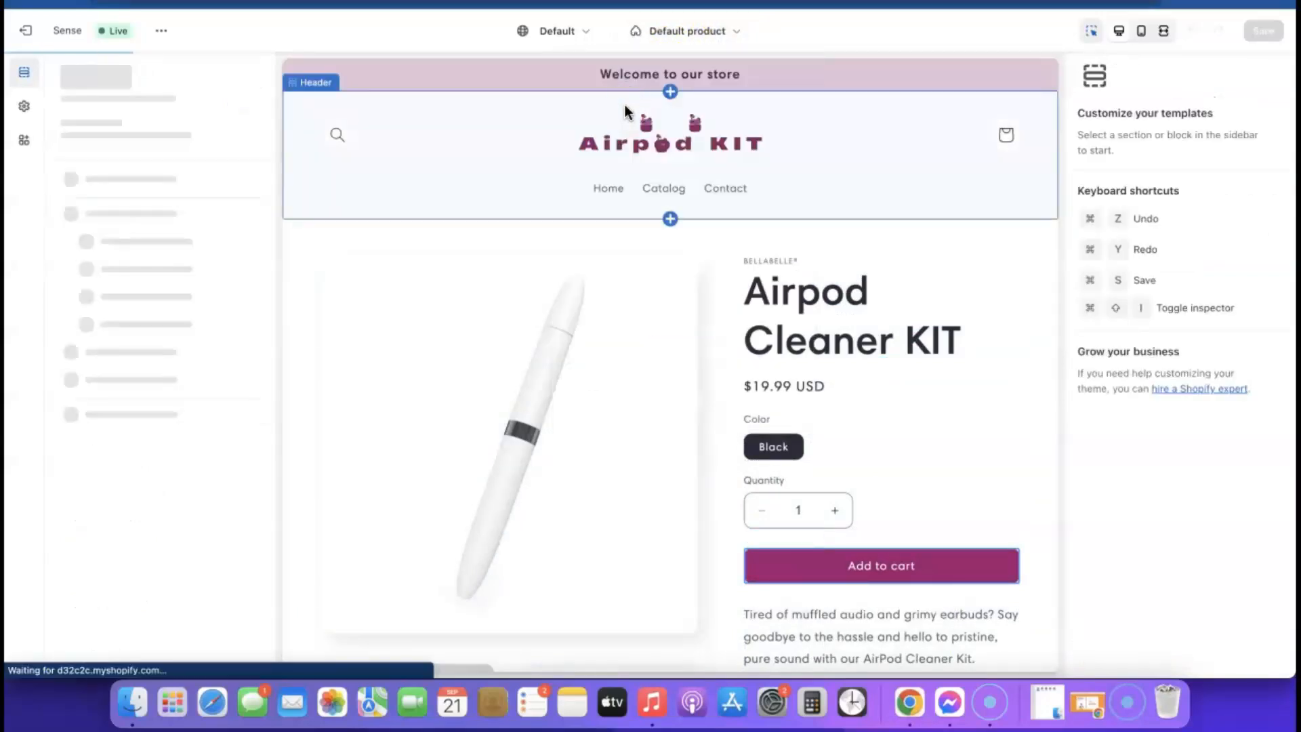
pyautogui.scroll(-6, 833, 291)
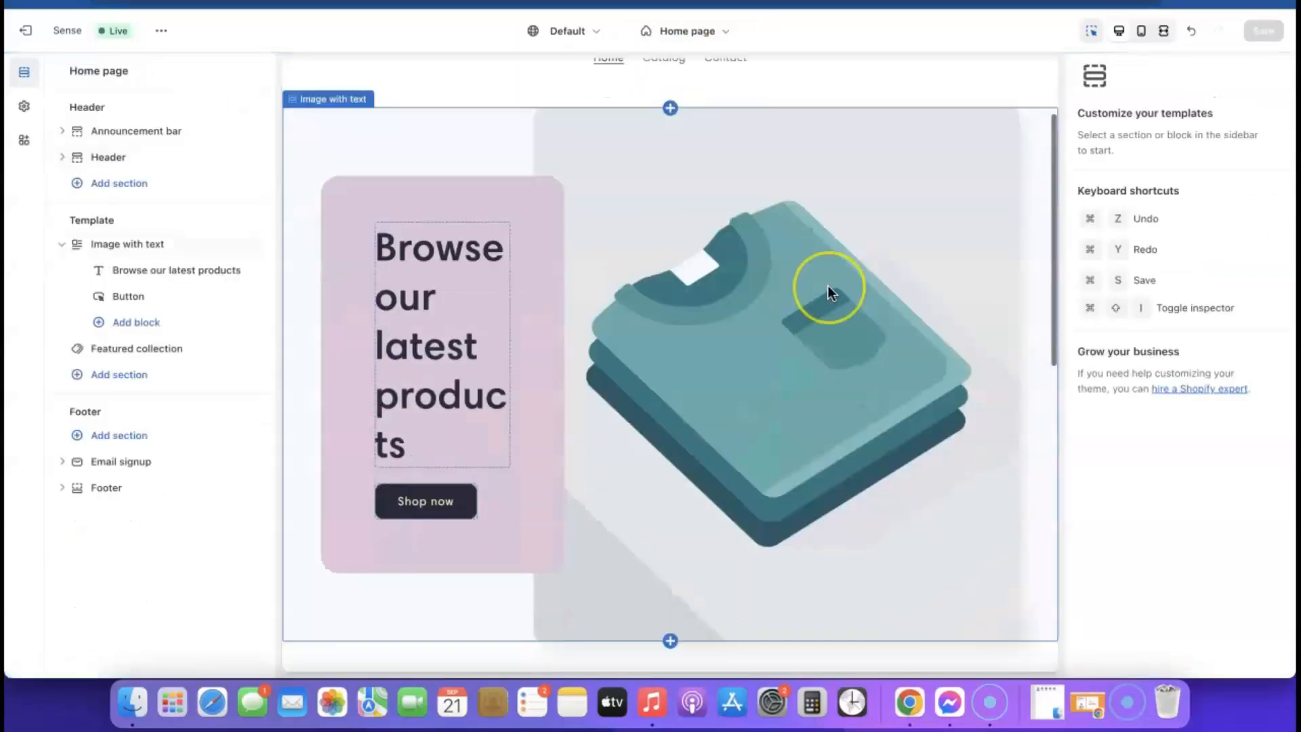
pyautogui.scroll(10, 828, 286)
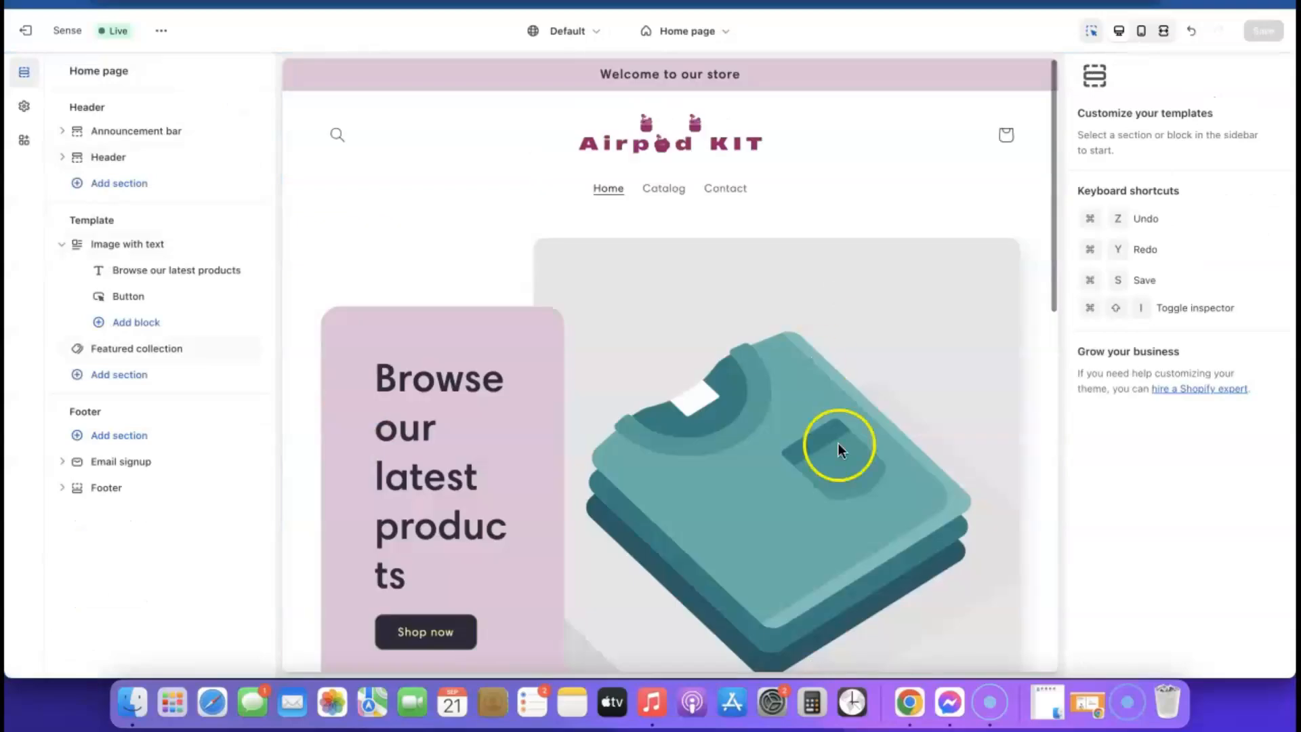
pyautogui.scroll(-3, 838, 420)
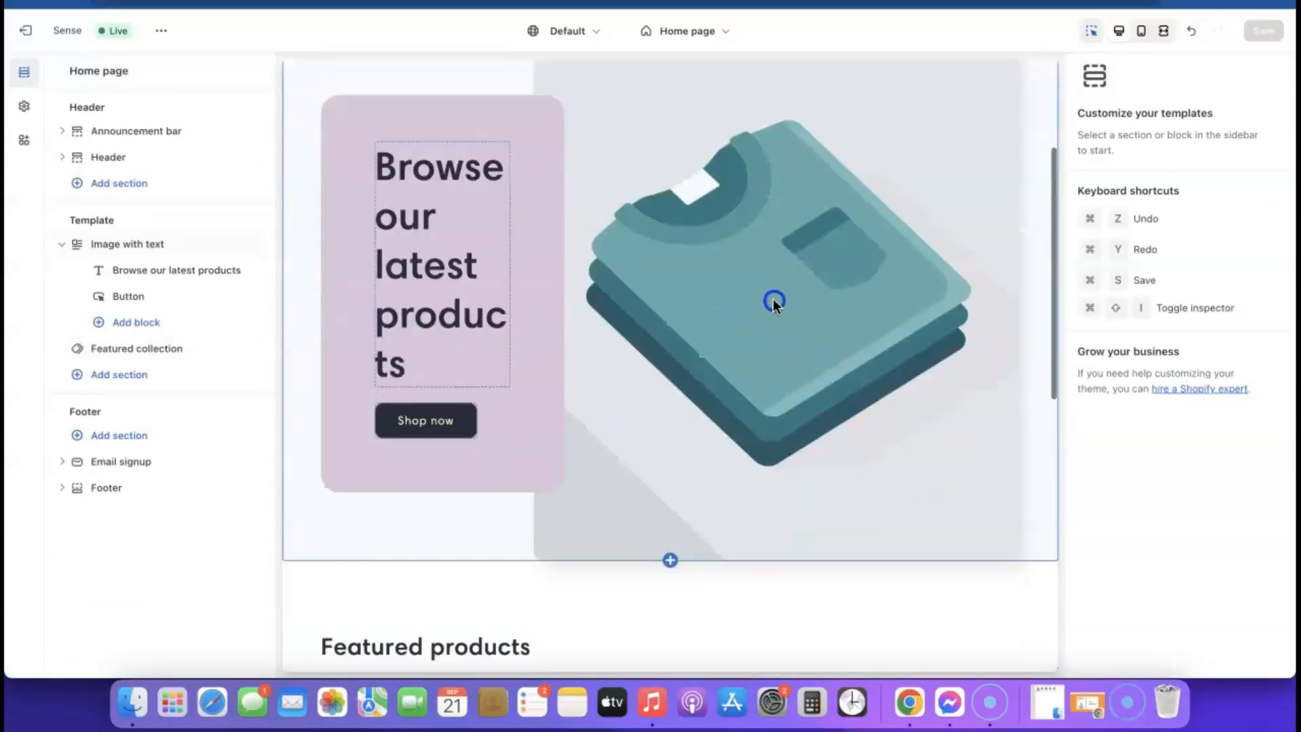
# - Give Image with text the free Phones & Cases woman-with-phone photo and save
pyautogui.click(780, 305)
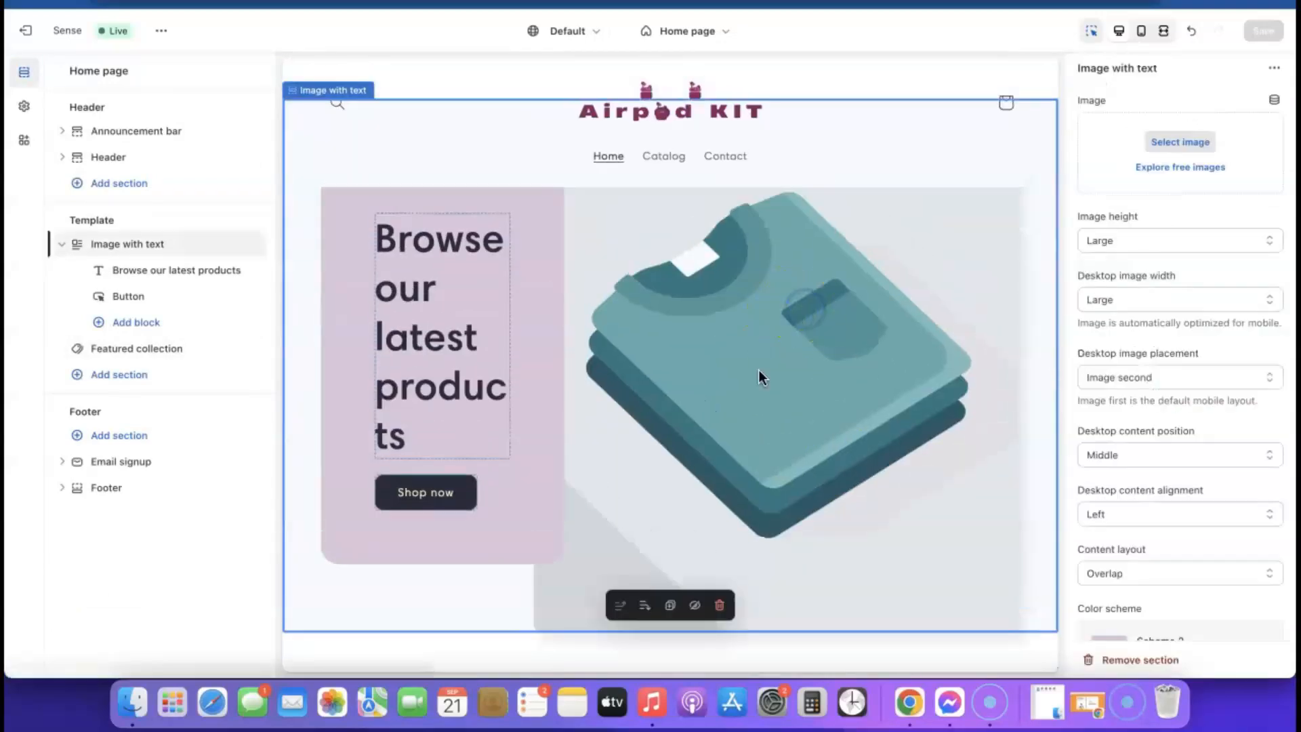
pyautogui.click(1183, 168)
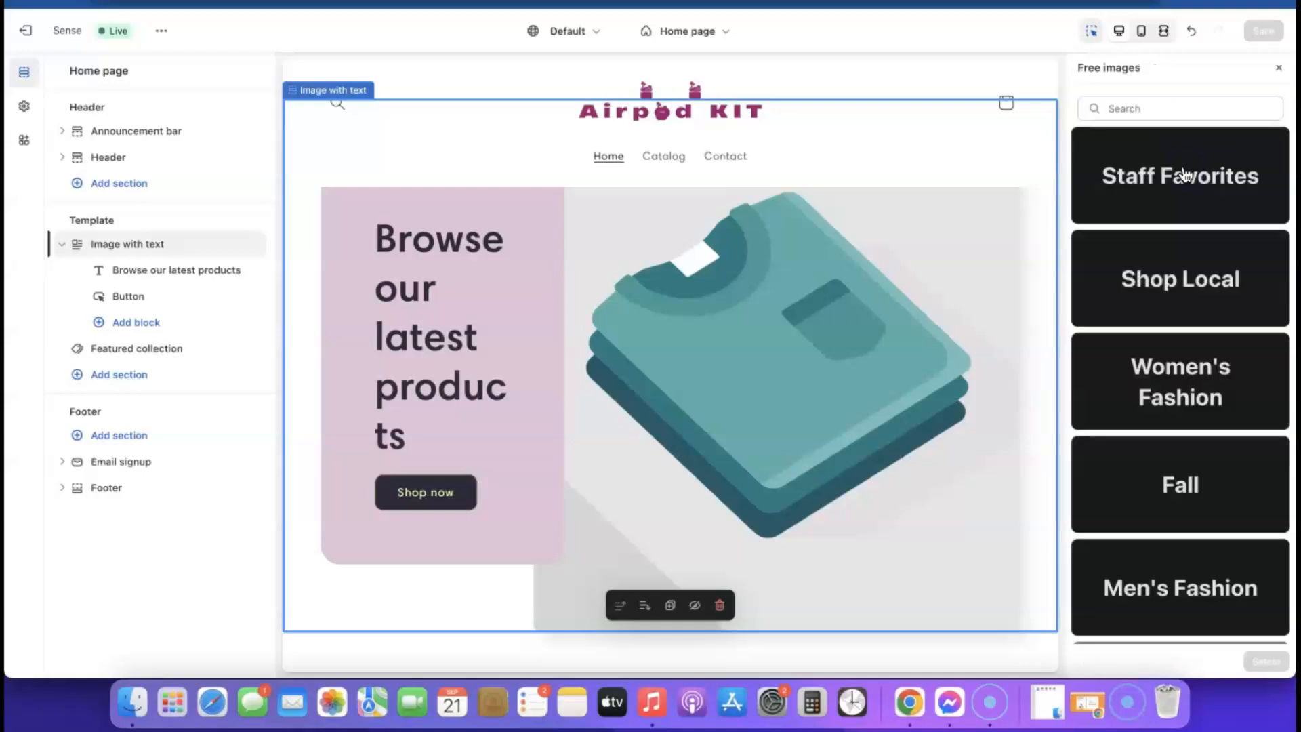
pyautogui.scroll(-10, 1201, 266)
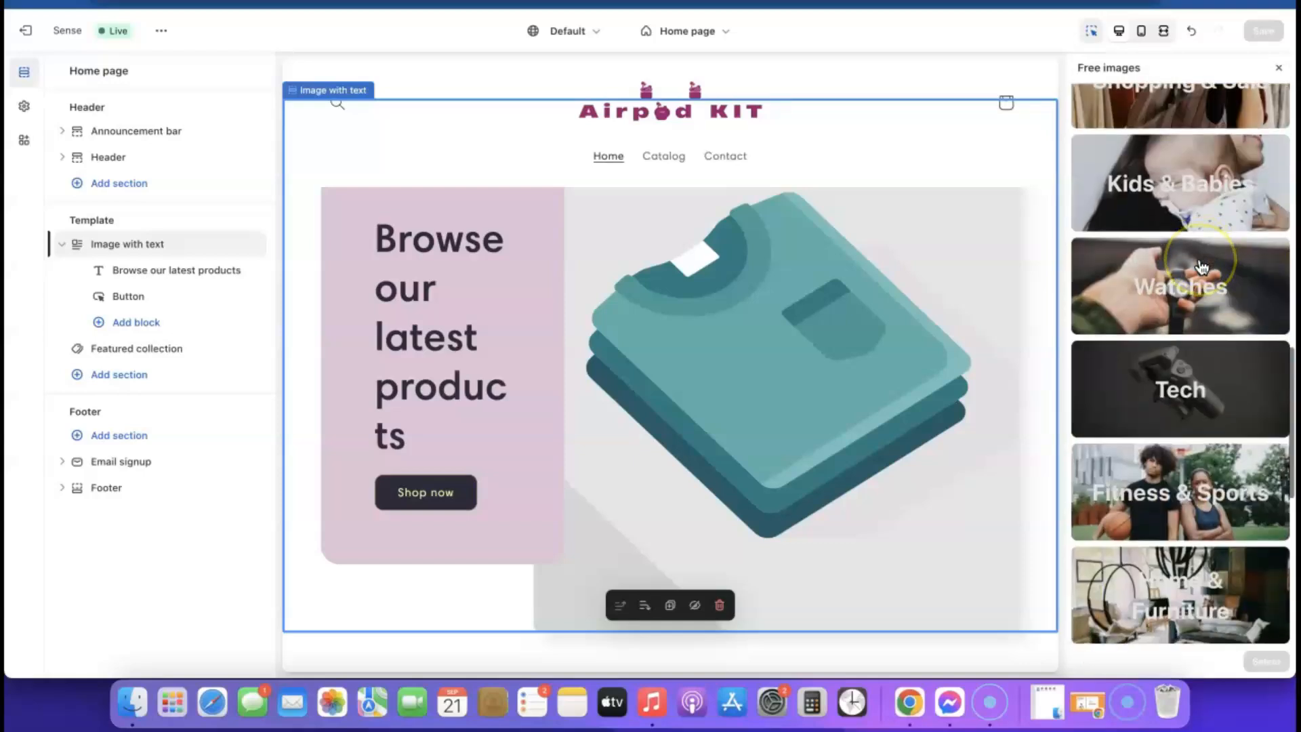
pyautogui.scroll(-5, 1201, 266)
pyautogui.click(1186, 288)
pyautogui.click(1113, 163)
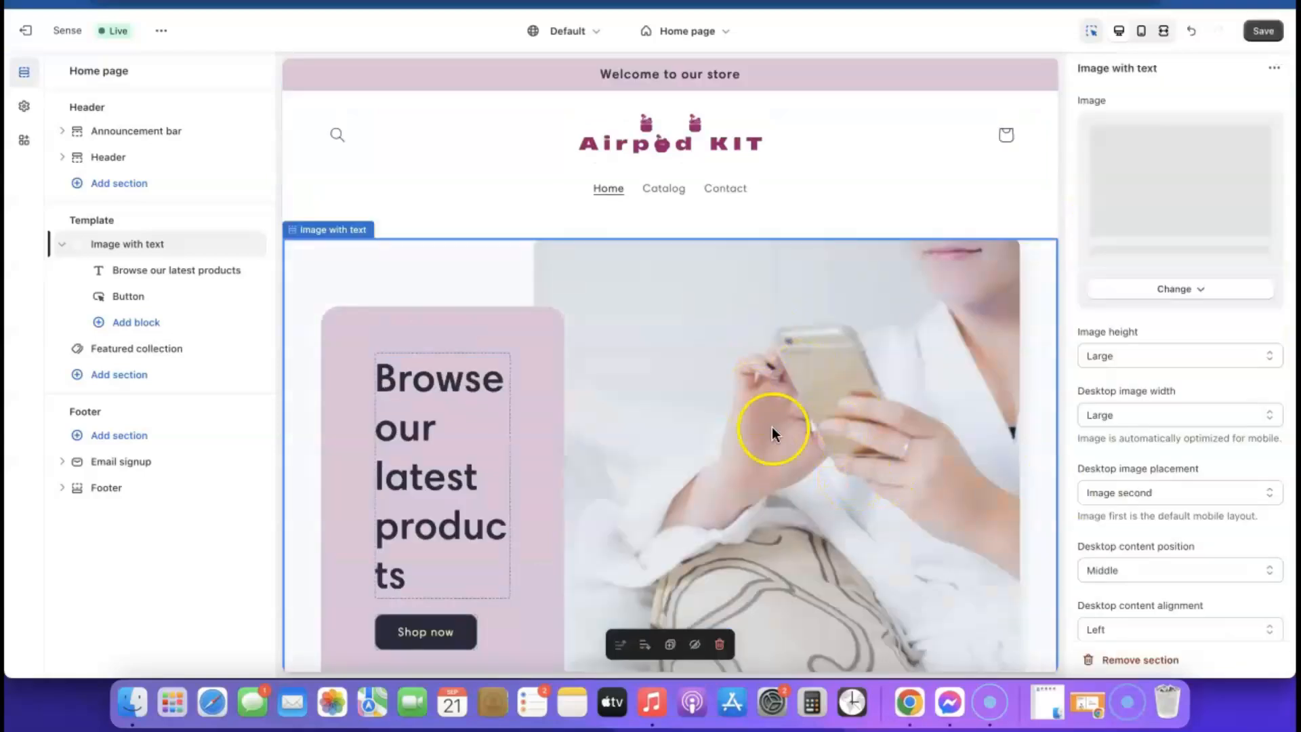
pyautogui.scroll(-4, 773, 429)
pyautogui.scroll(3, 772, 429)
pyautogui.scroll(1, 773, 426)
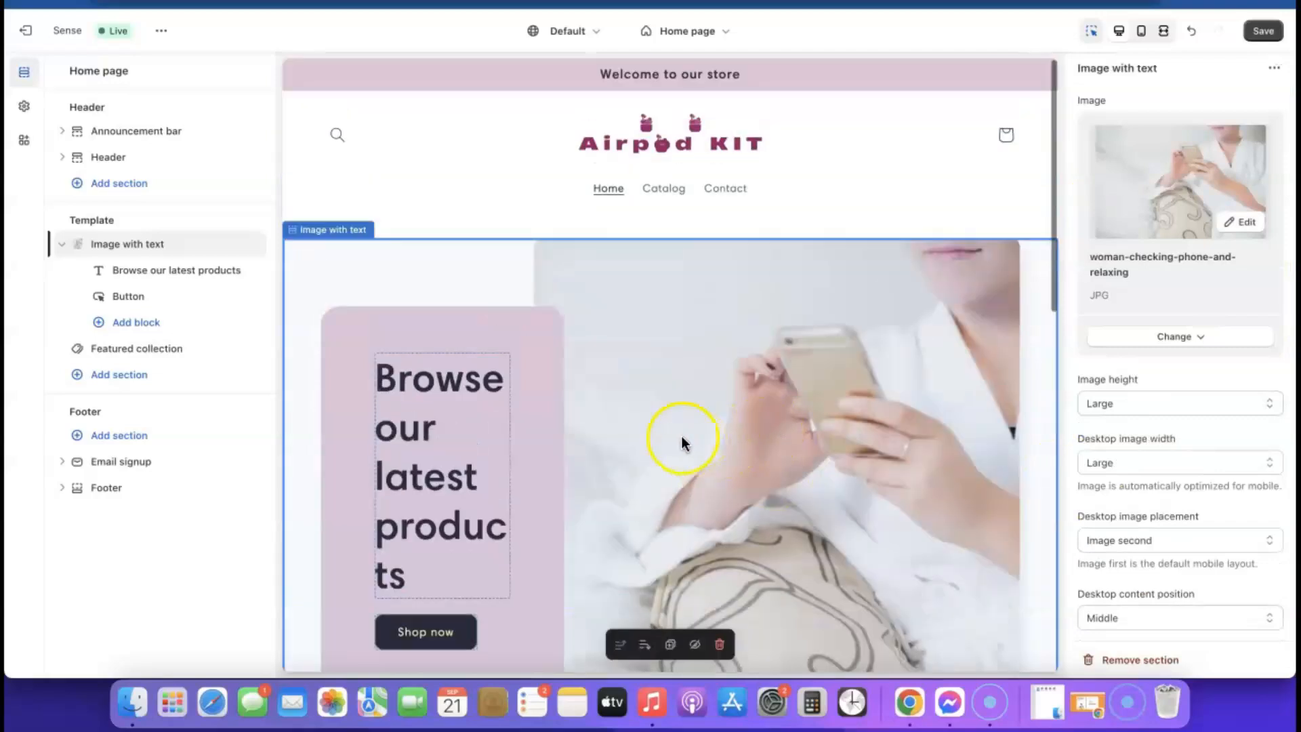
pyautogui.click(1264, 33)
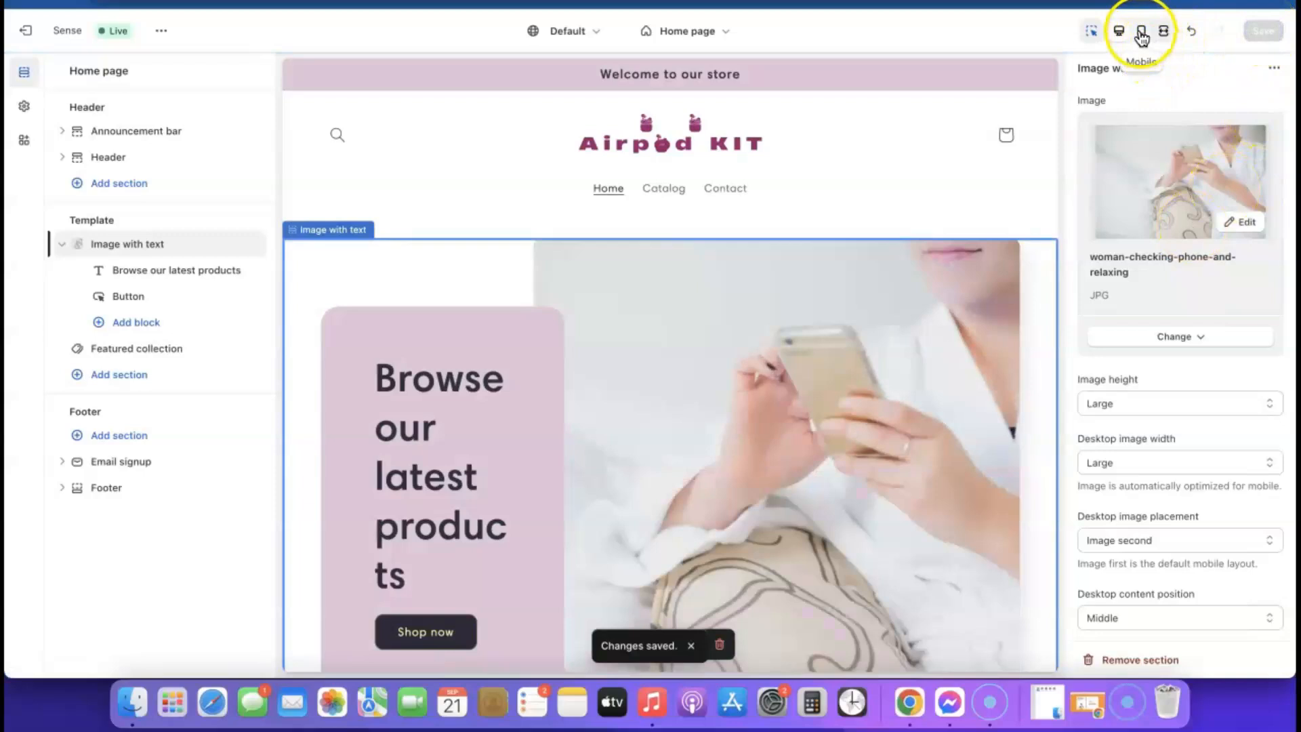
pyautogui.click(1142, 34)
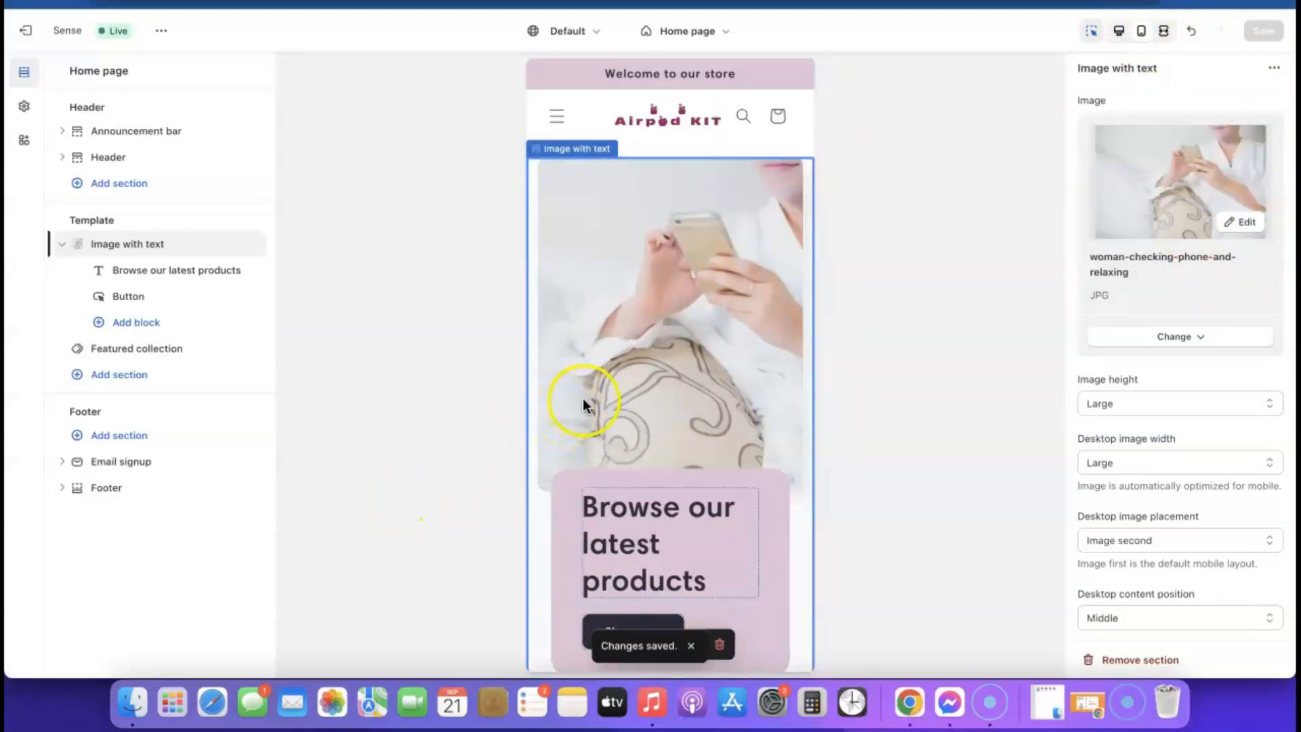
pyautogui.scroll(-5, 619, 328)
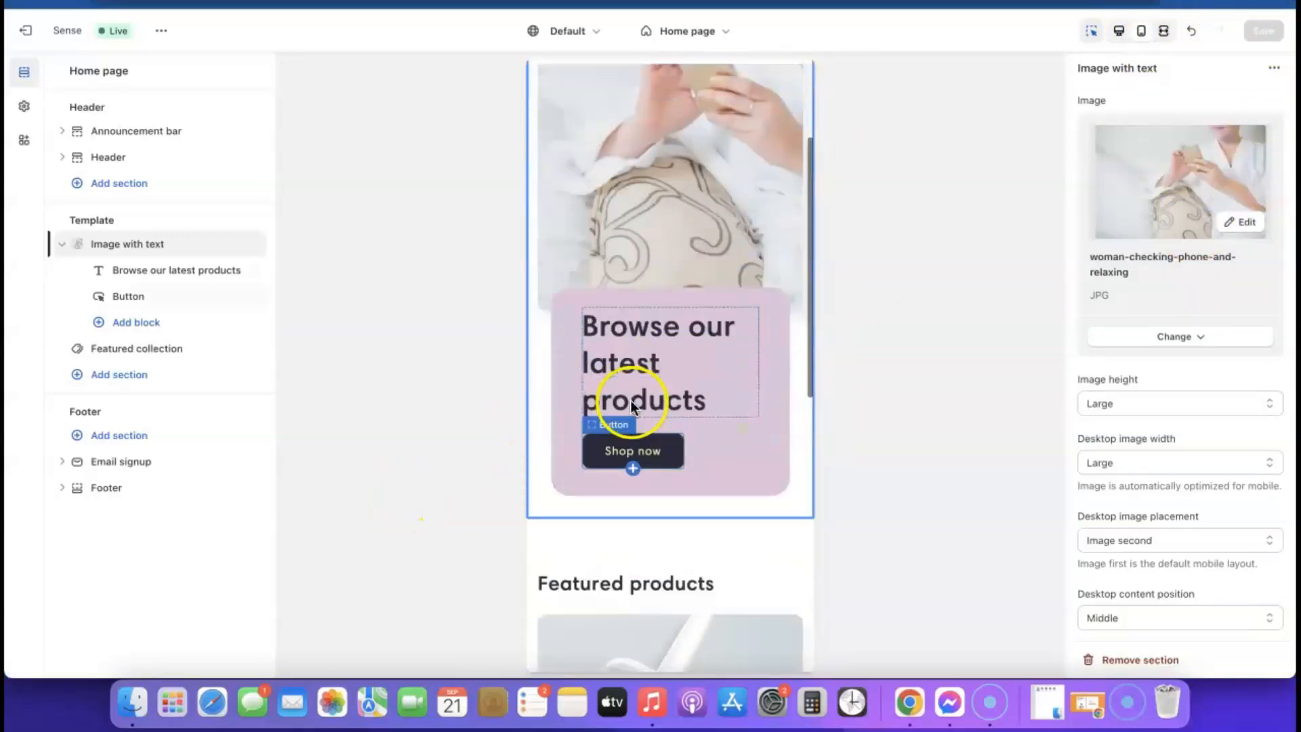
pyautogui.scroll(-10, 664, 310)
pyautogui.scroll(-9, 664, 310)
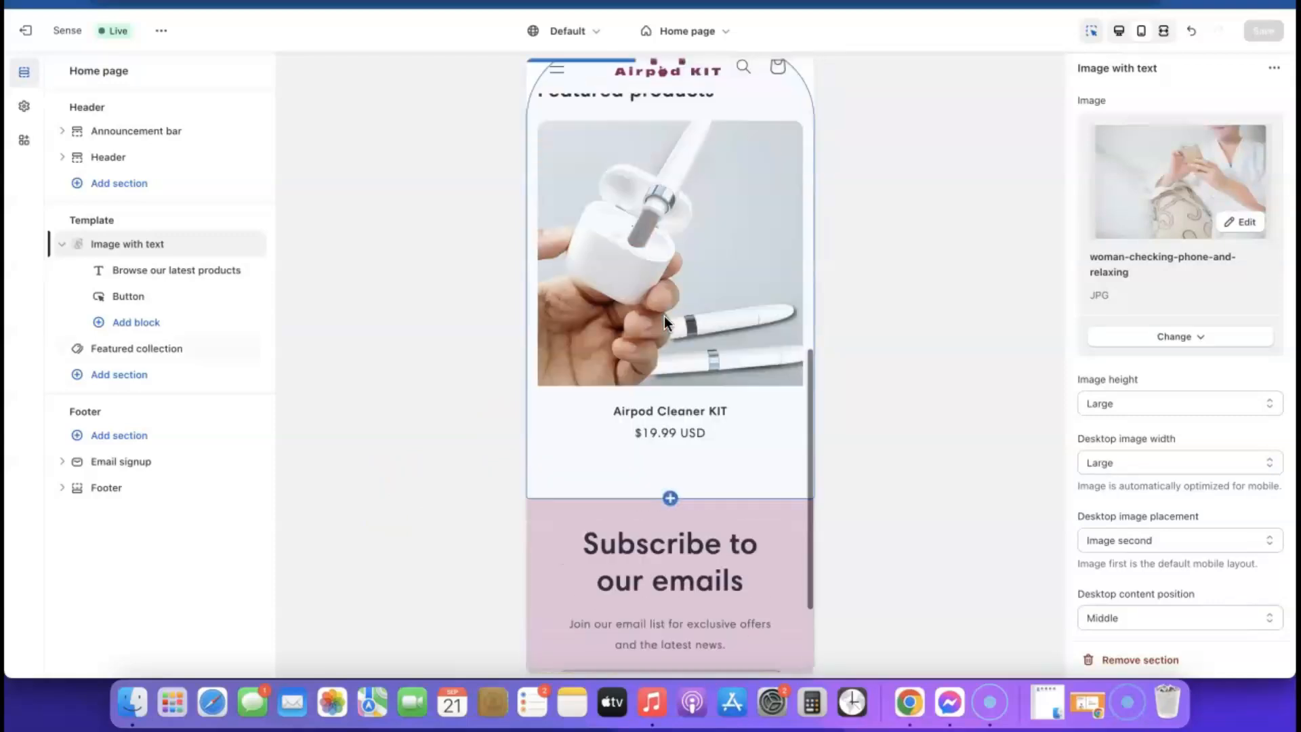
pyautogui.scroll(10, 664, 316)
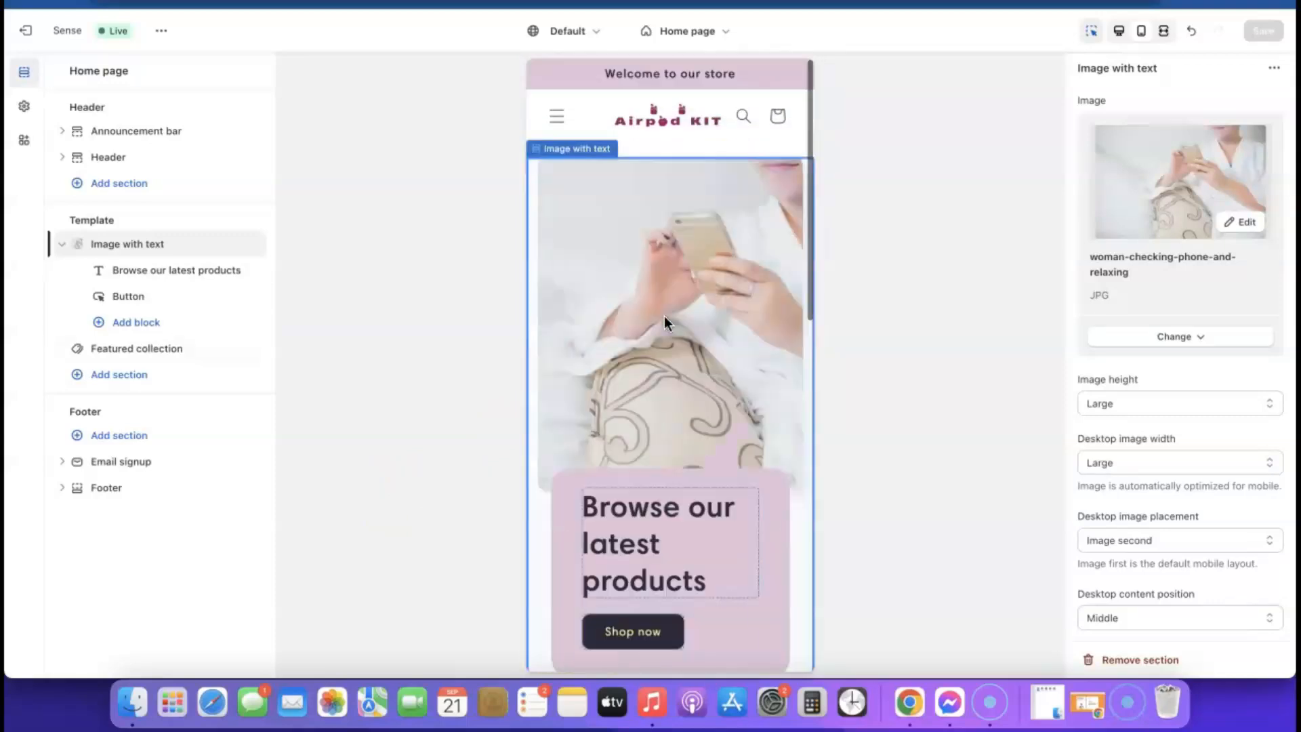
pyautogui.click(1122, 32)
pyautogui.scroll(-5, 536, 336)
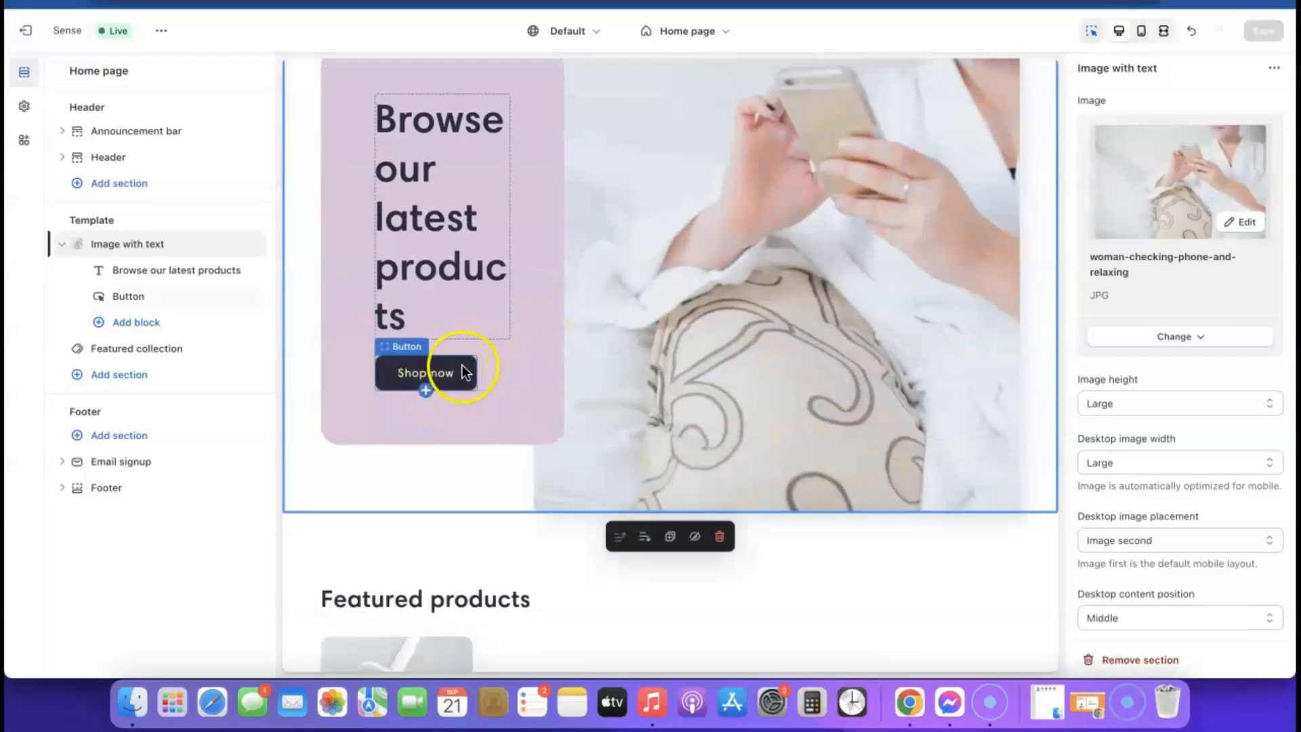
pyautogui.scroll(-10, 586, 385)
pyautogui.scroll(5, 586, 385)
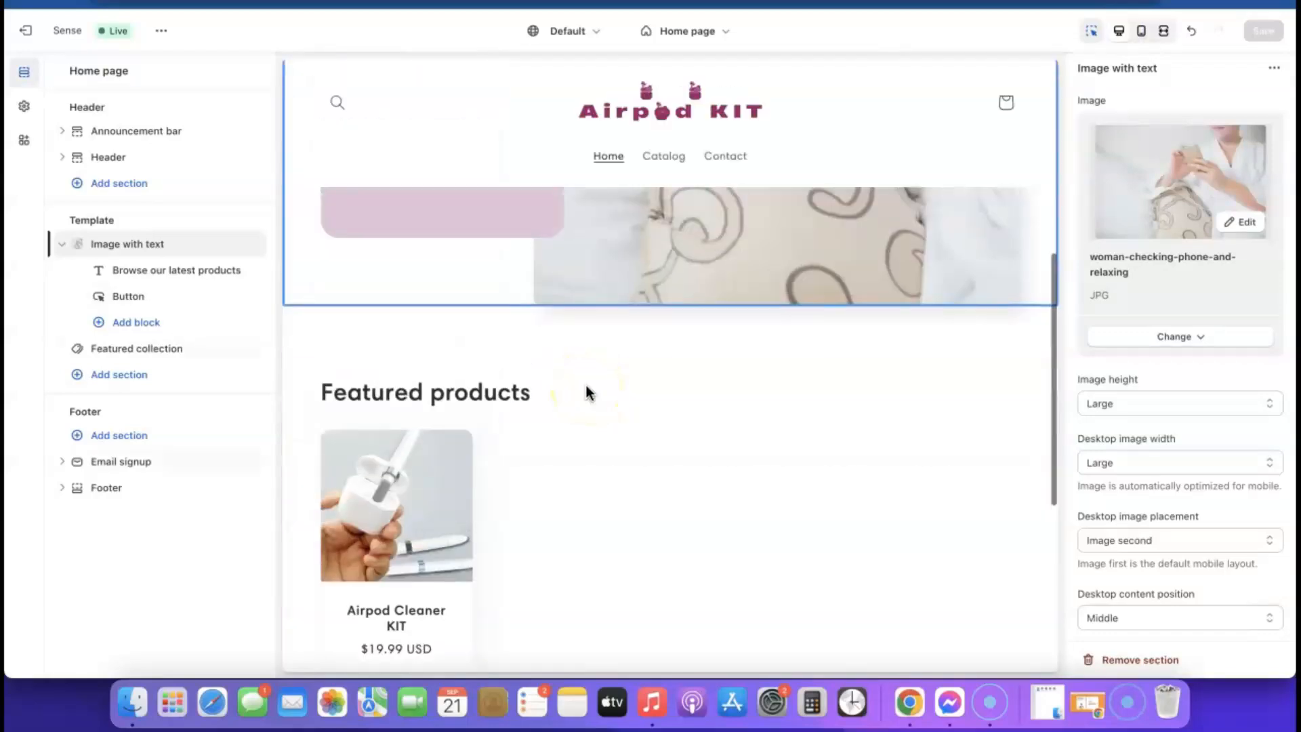
pyautogui.scroll(-3, 583, 386)
pyautogui.click(439, 359)
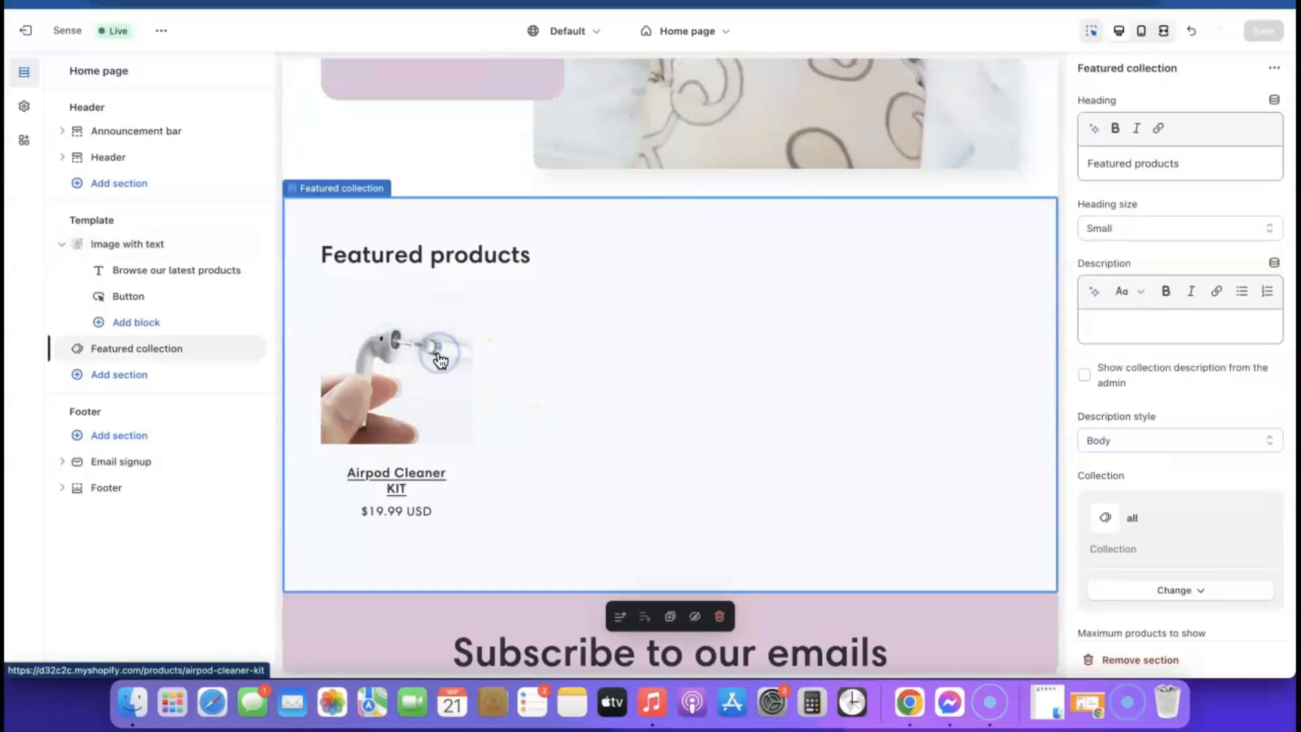
pyautogui.click(418, 358)
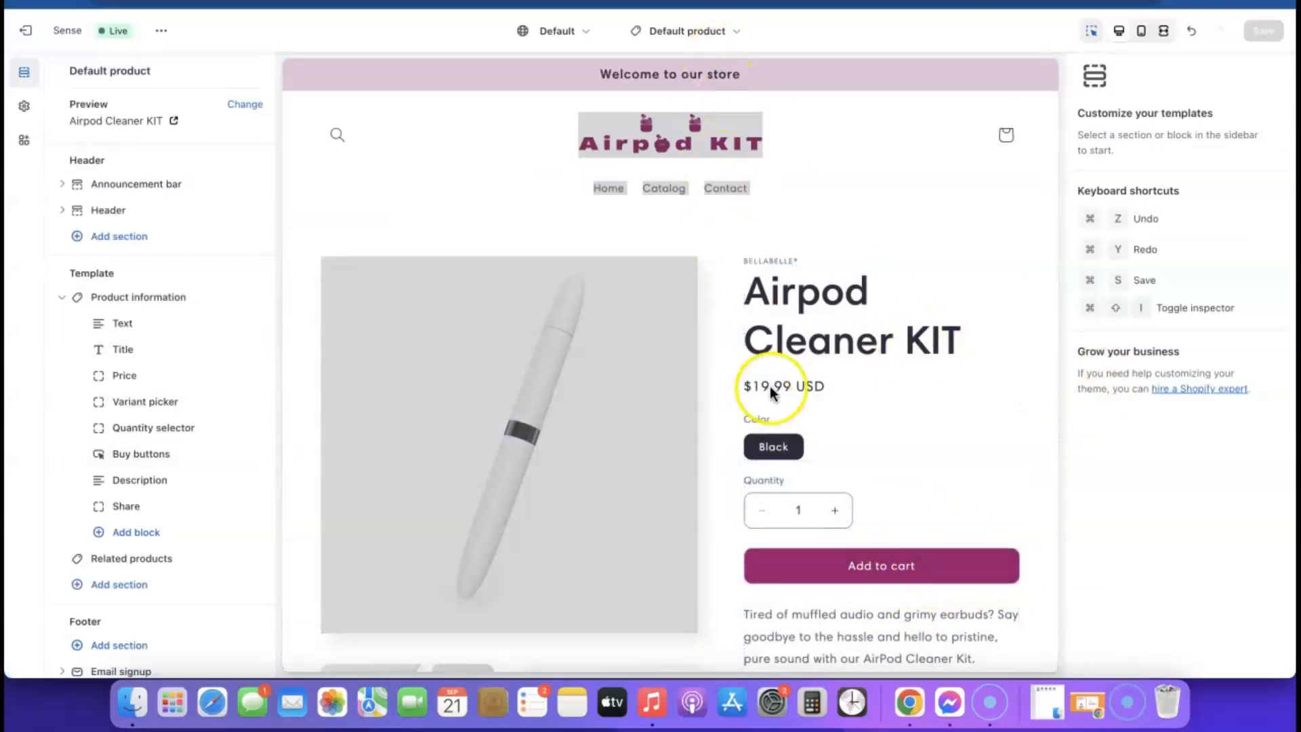
pyautogui.click(722, 26)
pyautogui.click(602, 106)
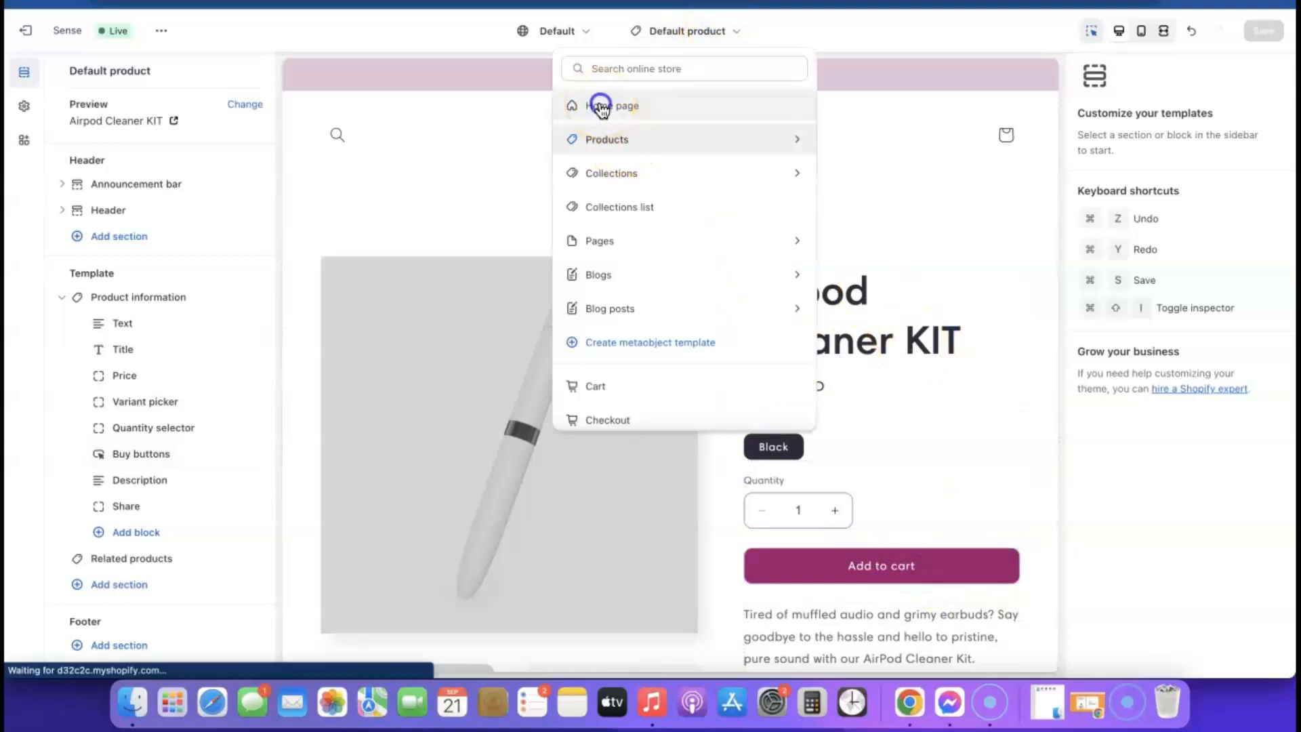
pyautogui.scroll(-5, 552, 323)
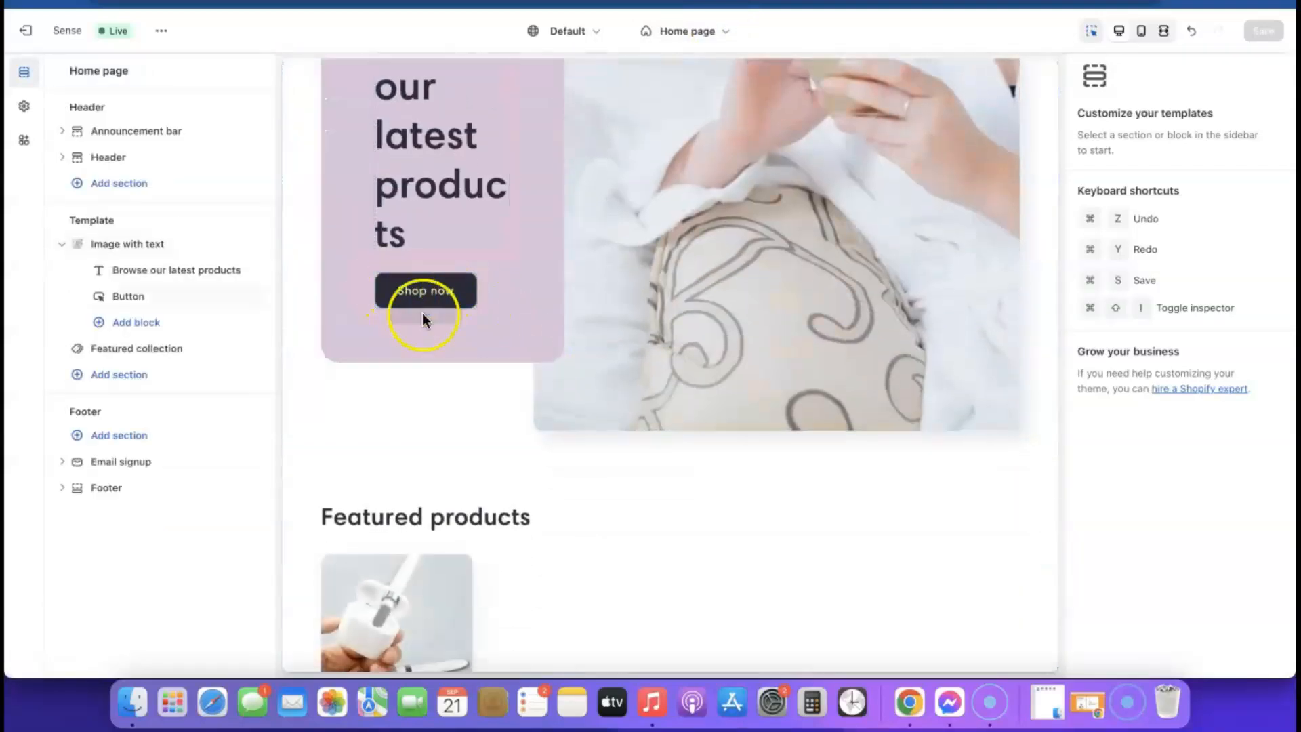
pyautogui.scroll(5, 426, 298)
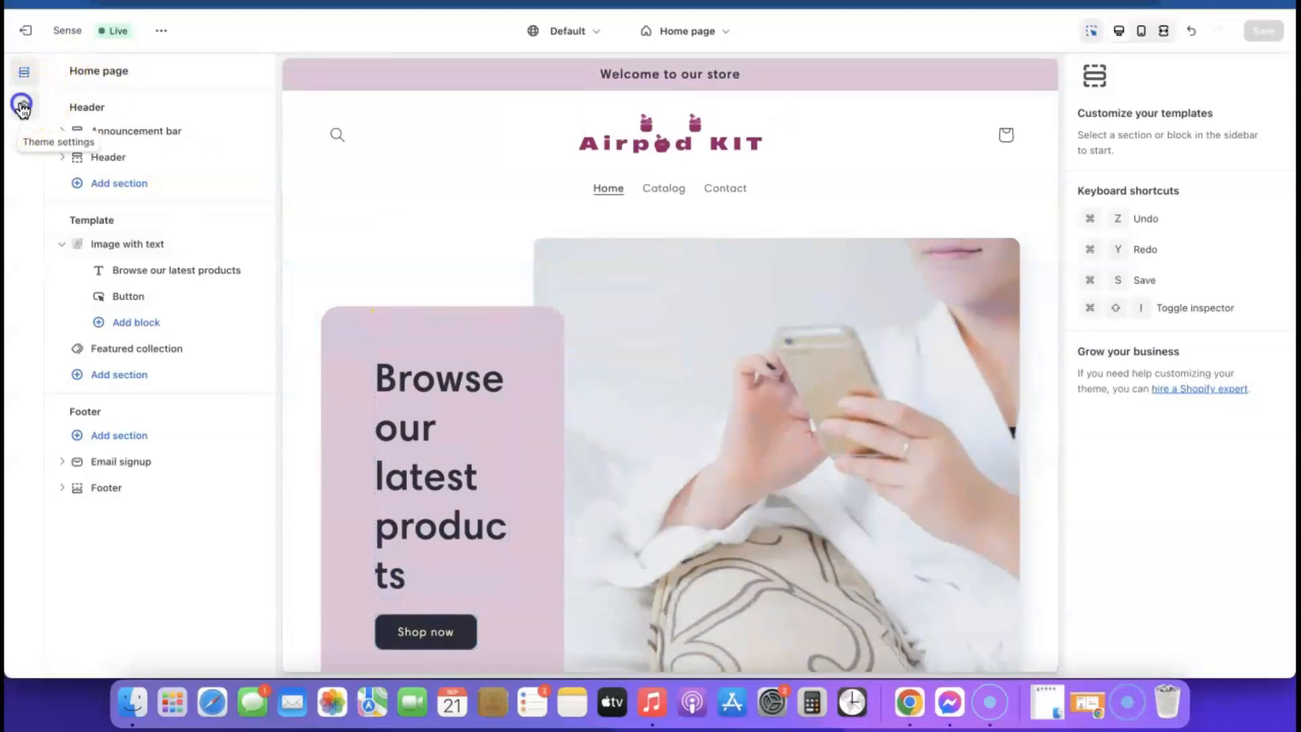
# - Change Scheme 2's solid button background from #2E2A39 to #9B046F and save
pyautogui.click(23, 106)
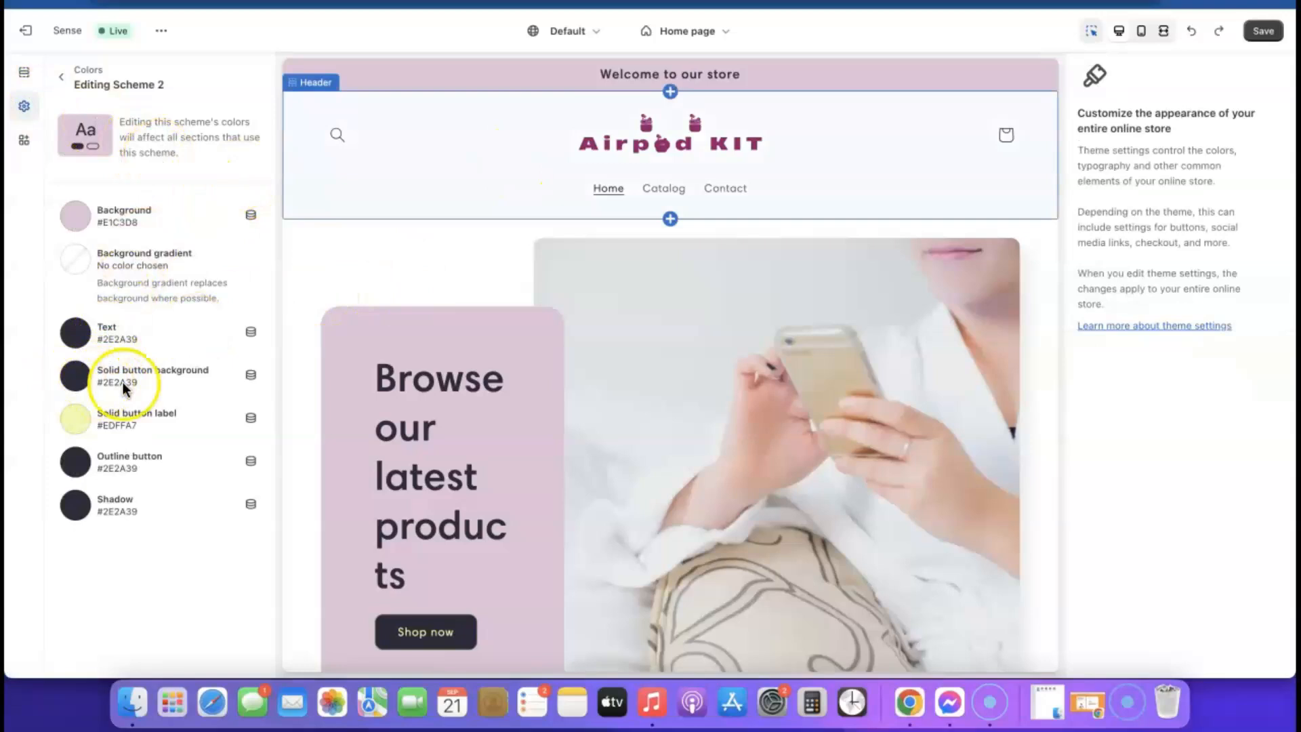
pyautogui.click(76, 377)
pyautogui.click(77, 380)
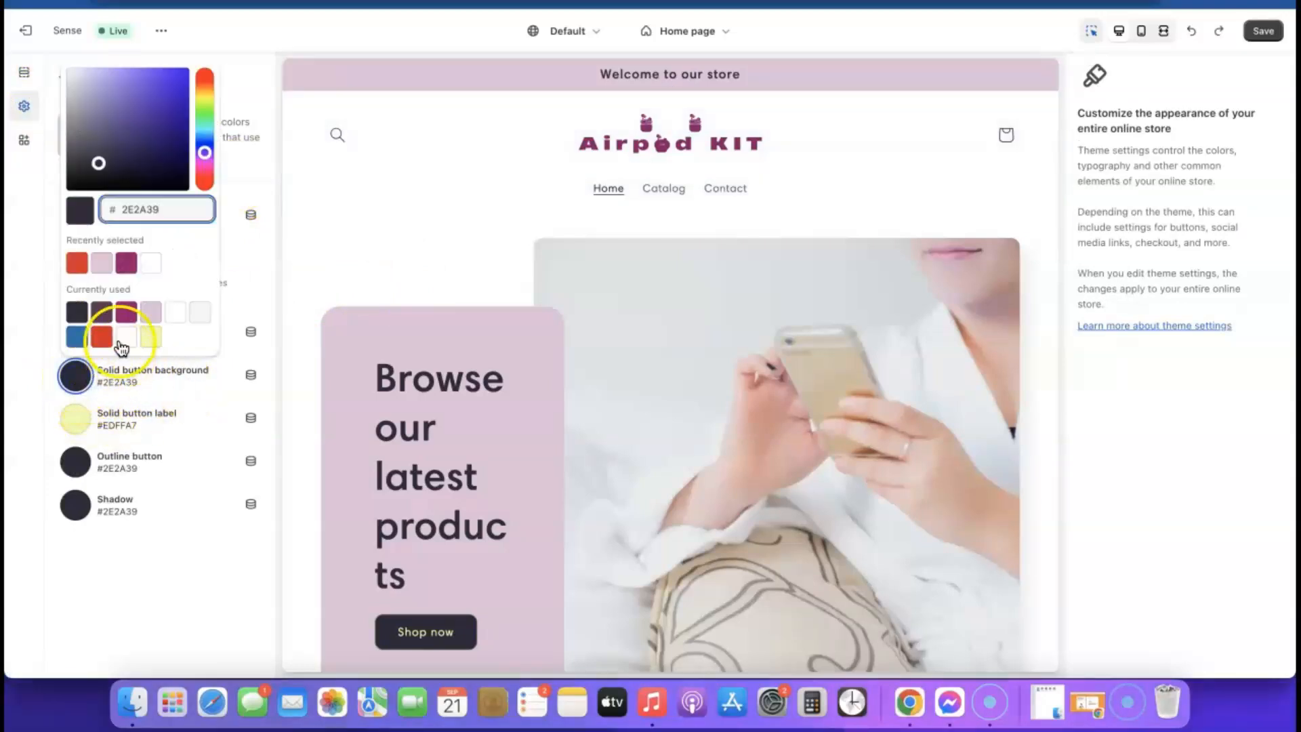
pyautogui.click(128, 266)
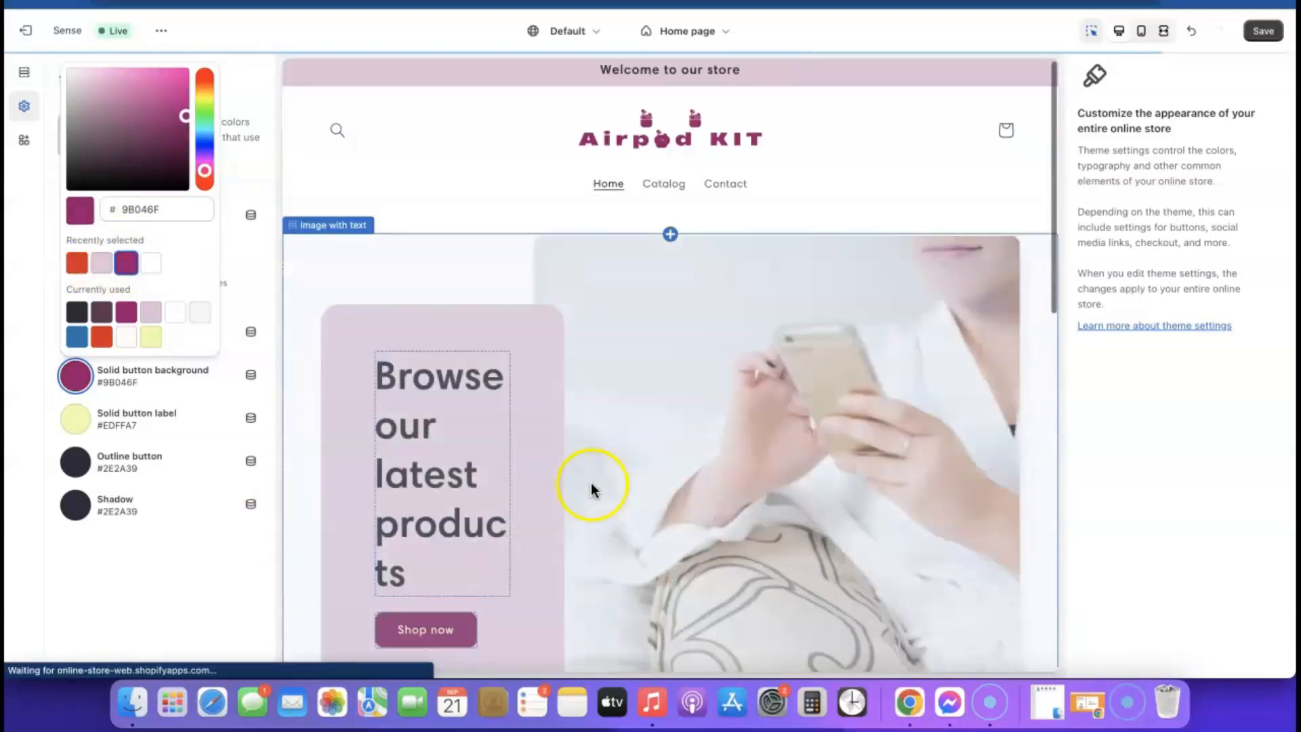
pyautogui.click(1264, 32)
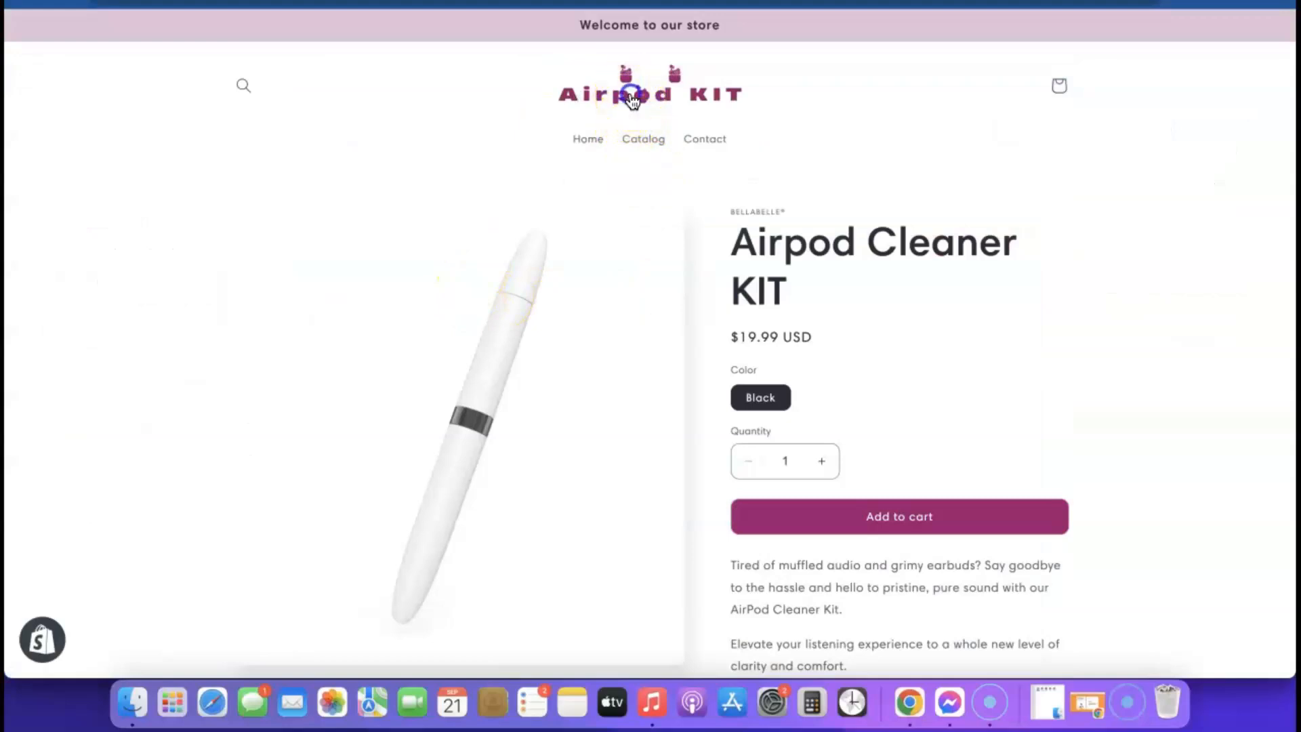
# - Preview the store's home page, then exit the editor to the Themes page
pyautogui.click(632, 98)
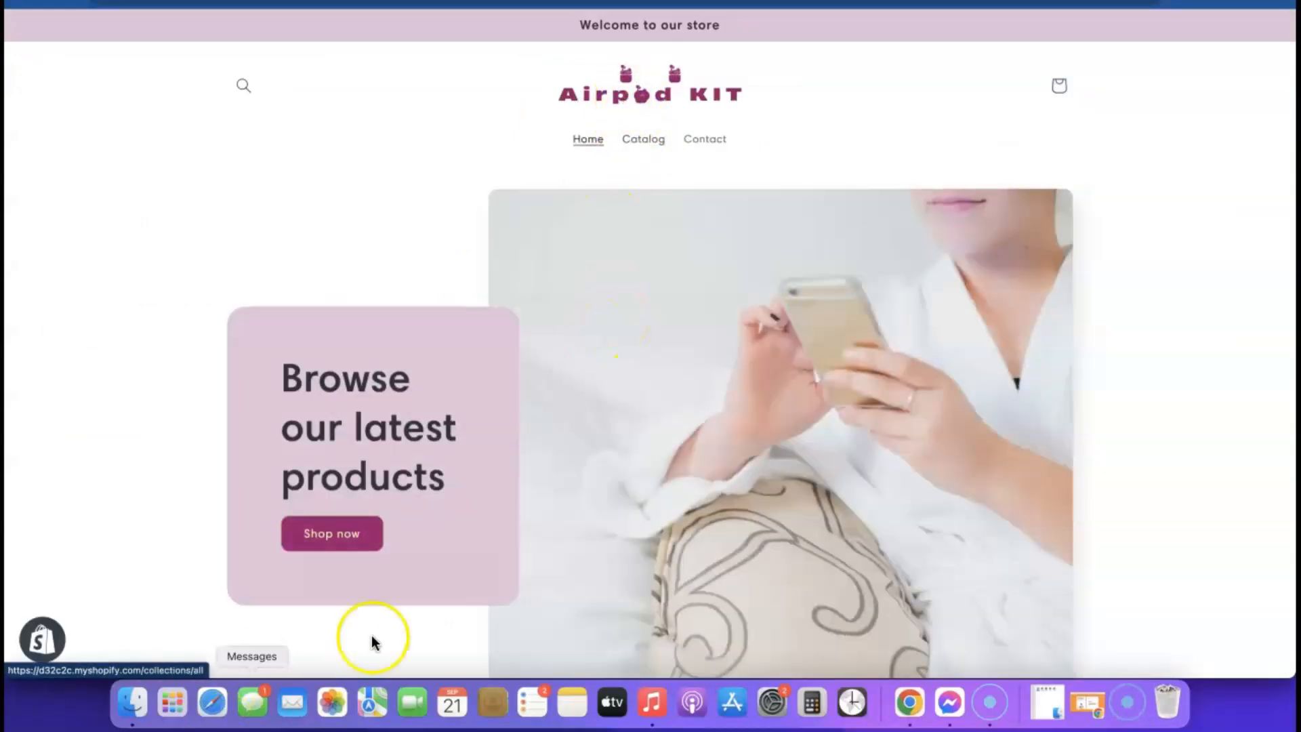
pyautogui.scroll(-1, 717, 463)
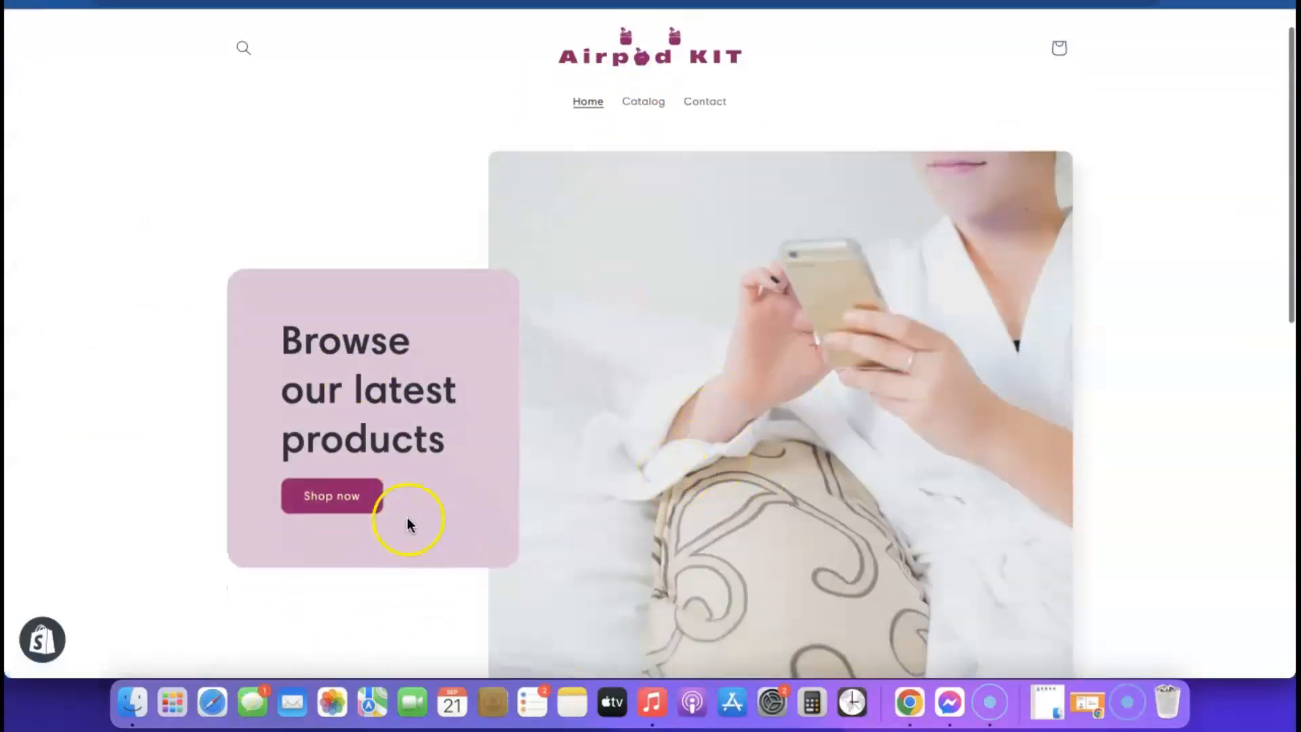
pyautogui.scroll(-15, 798, 436)
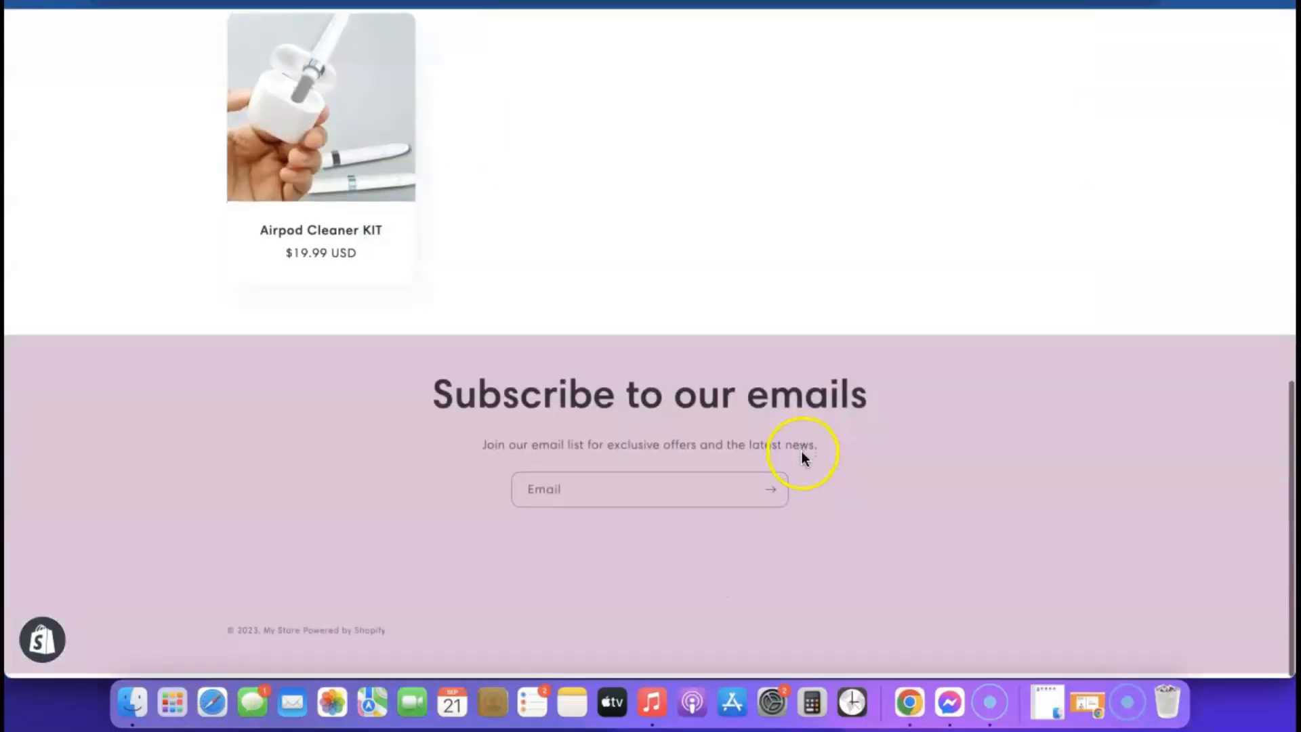
pyautogui.scroll(15, 802, 477)
pyautogui.scroll(-3, 803, 480)
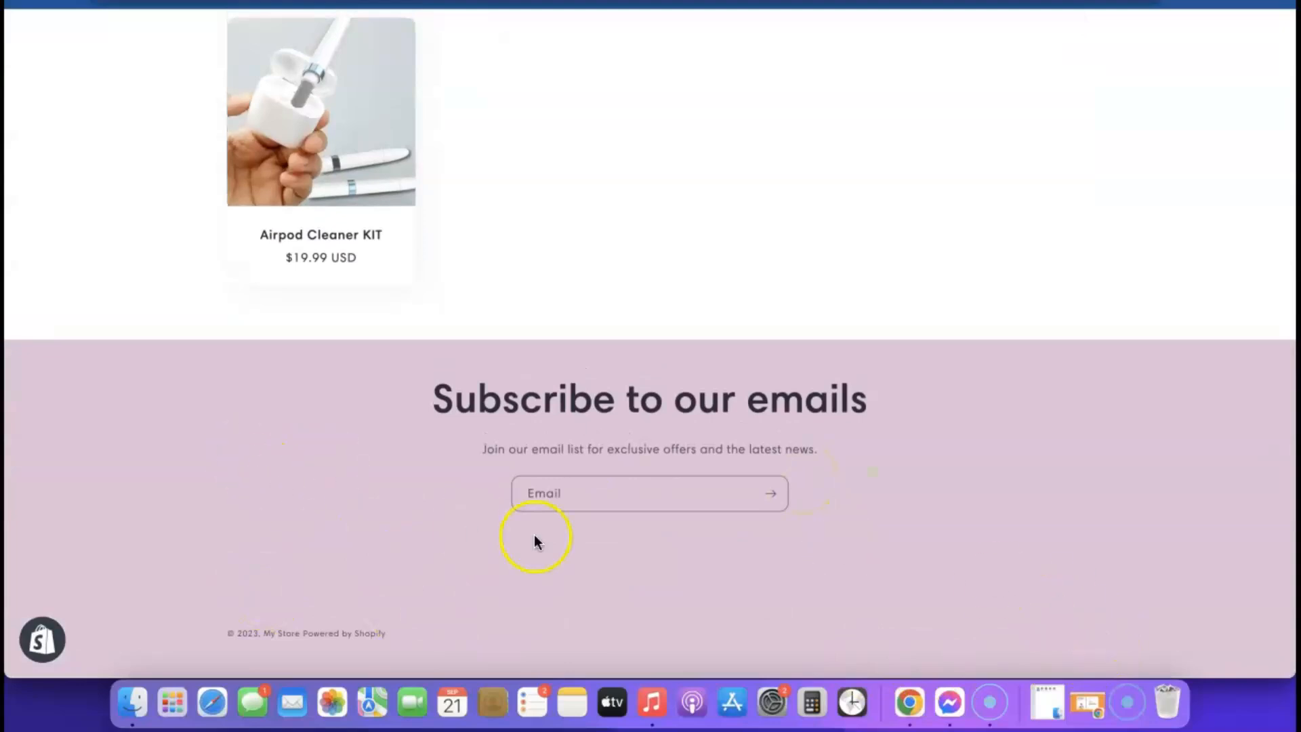
pyautogui.scroll(15, 319, 482)
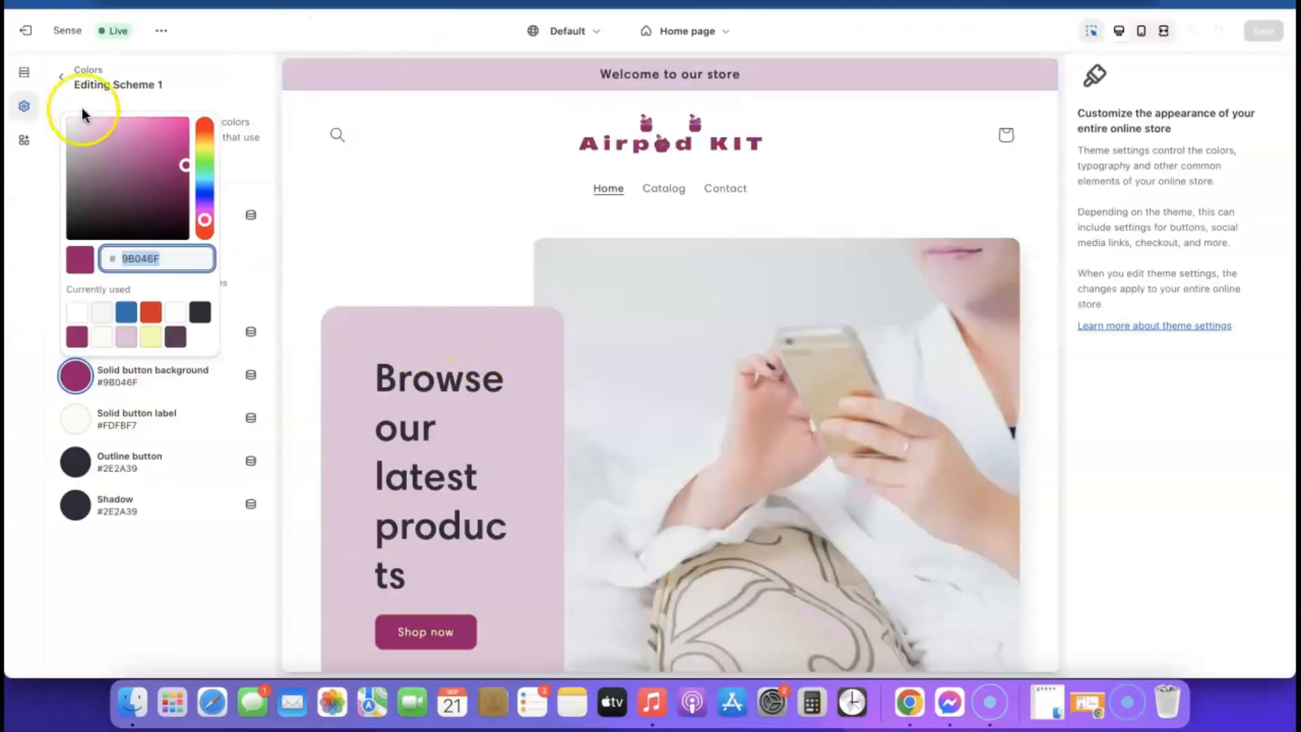
pyautogui.click(32, 34)
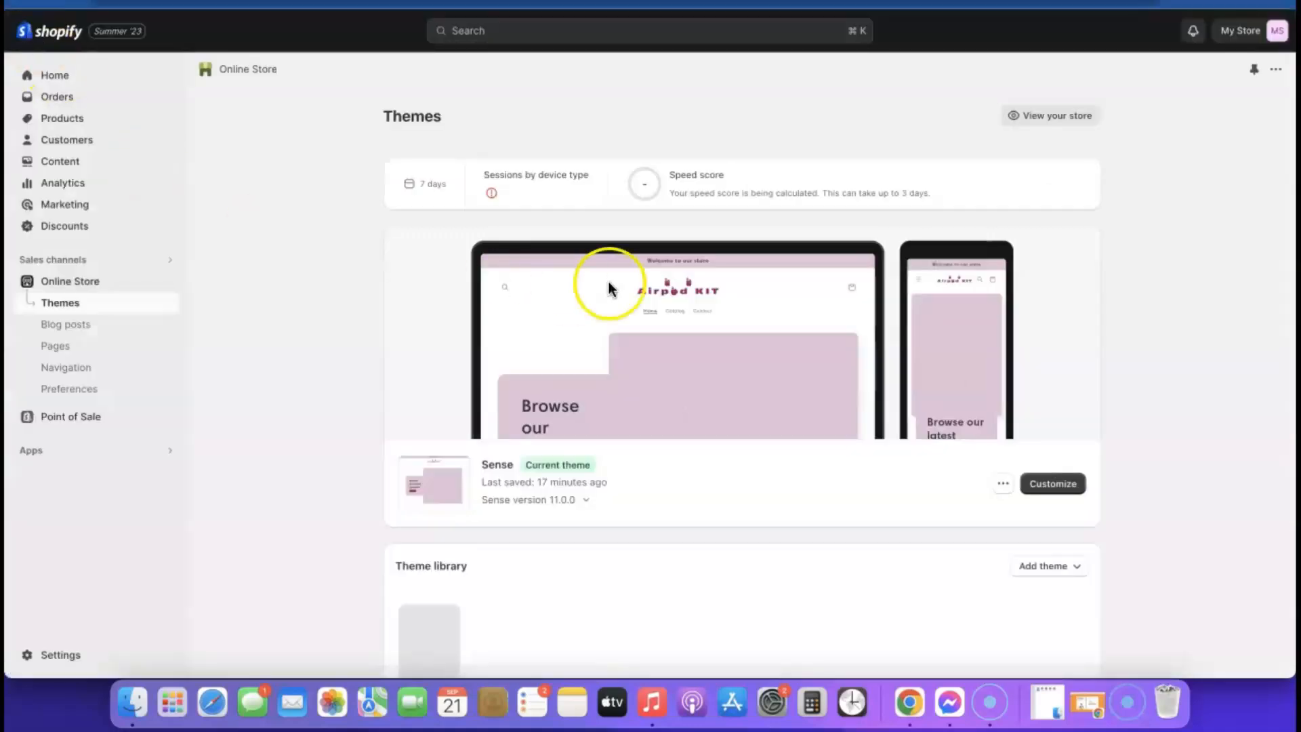
# - Go to the Policies page in store Settings
pyautogui.click(51, 652)
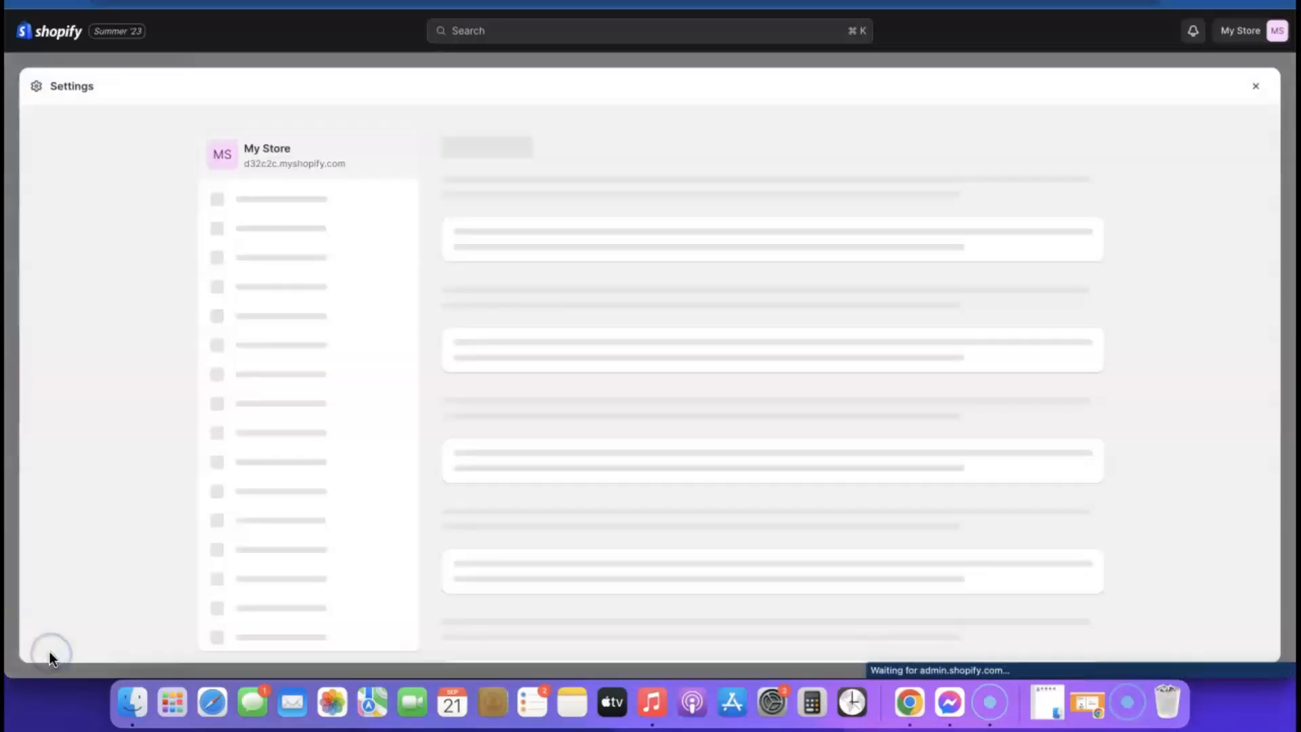
pyautogui.scroll(-1, 311, 197)
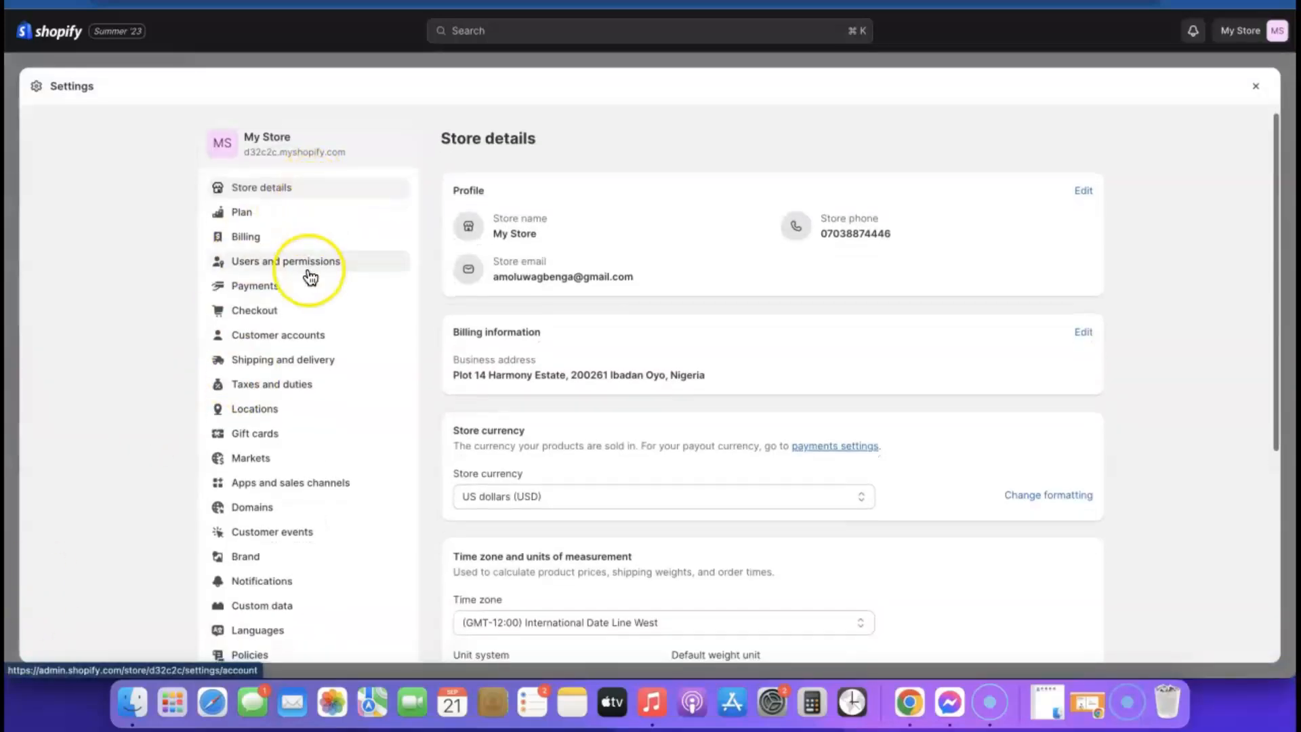
pyautogui.scroll(-1, 311, 277)
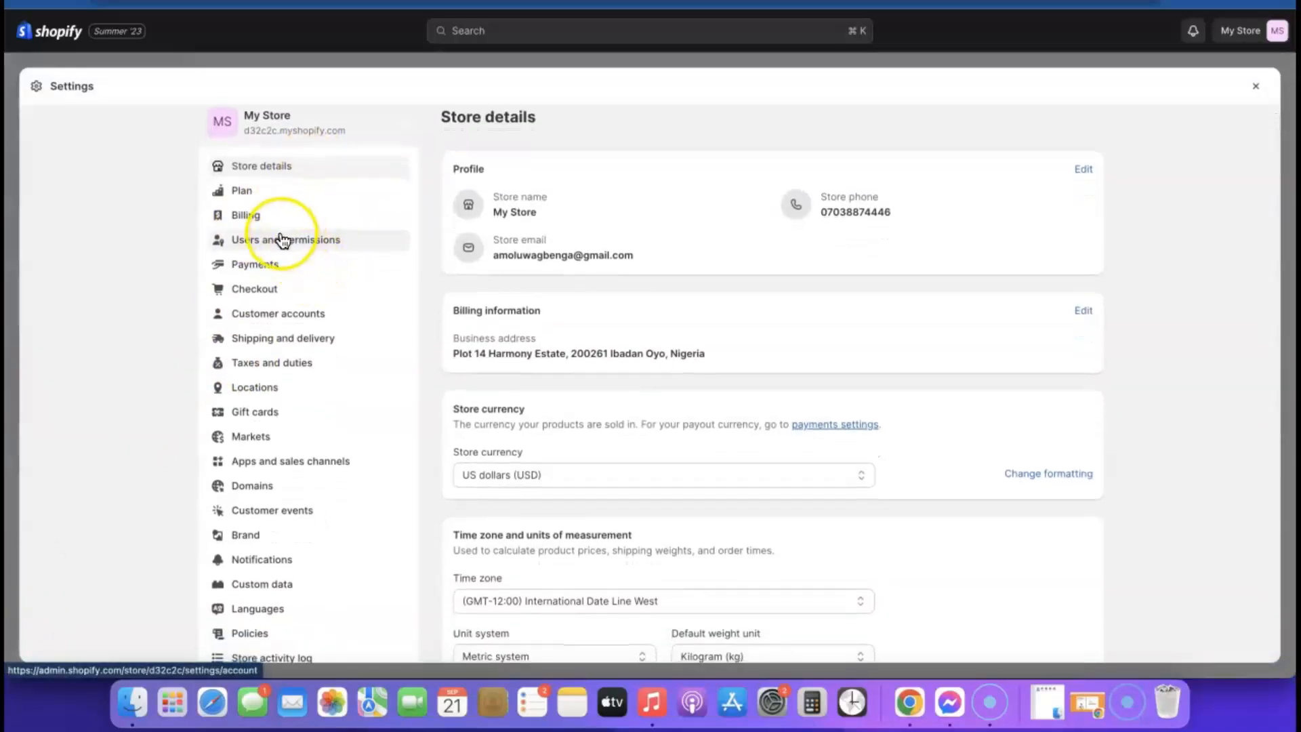
pyautogui.scroll(-2, 283, 240)
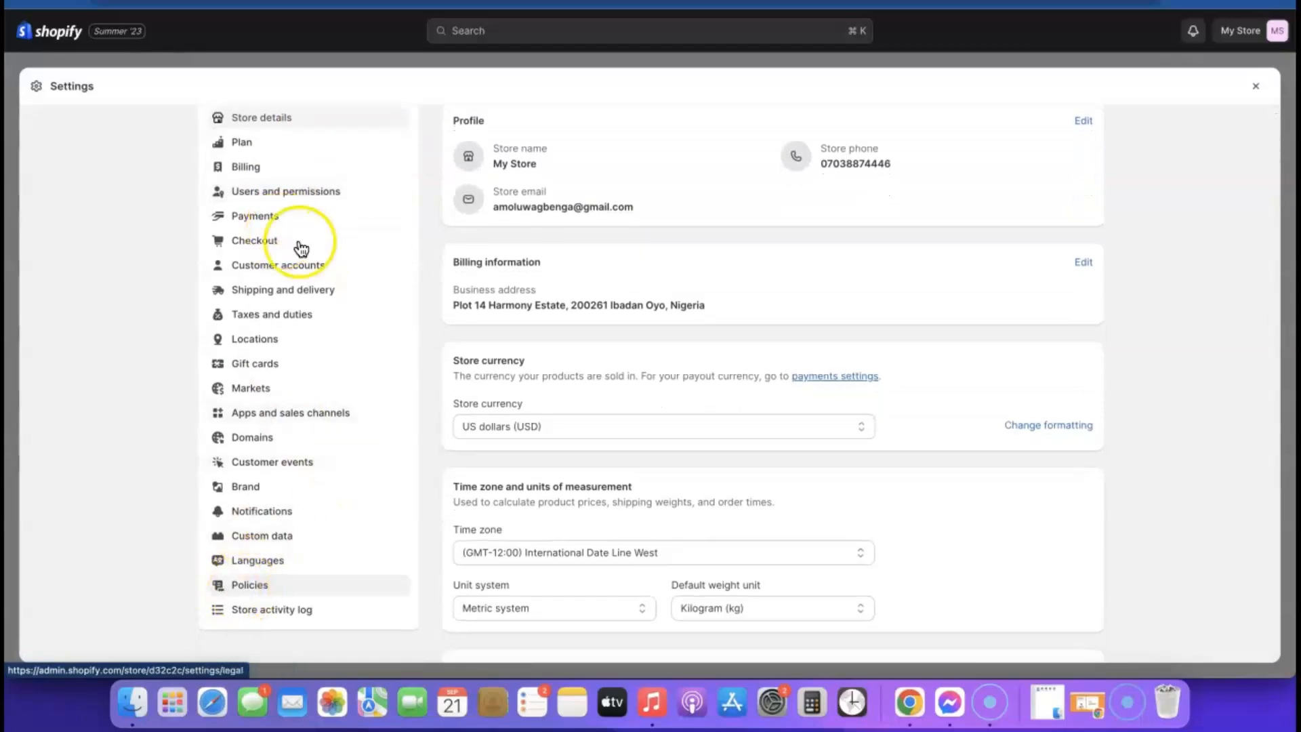
pyautogui.click(241, 585)
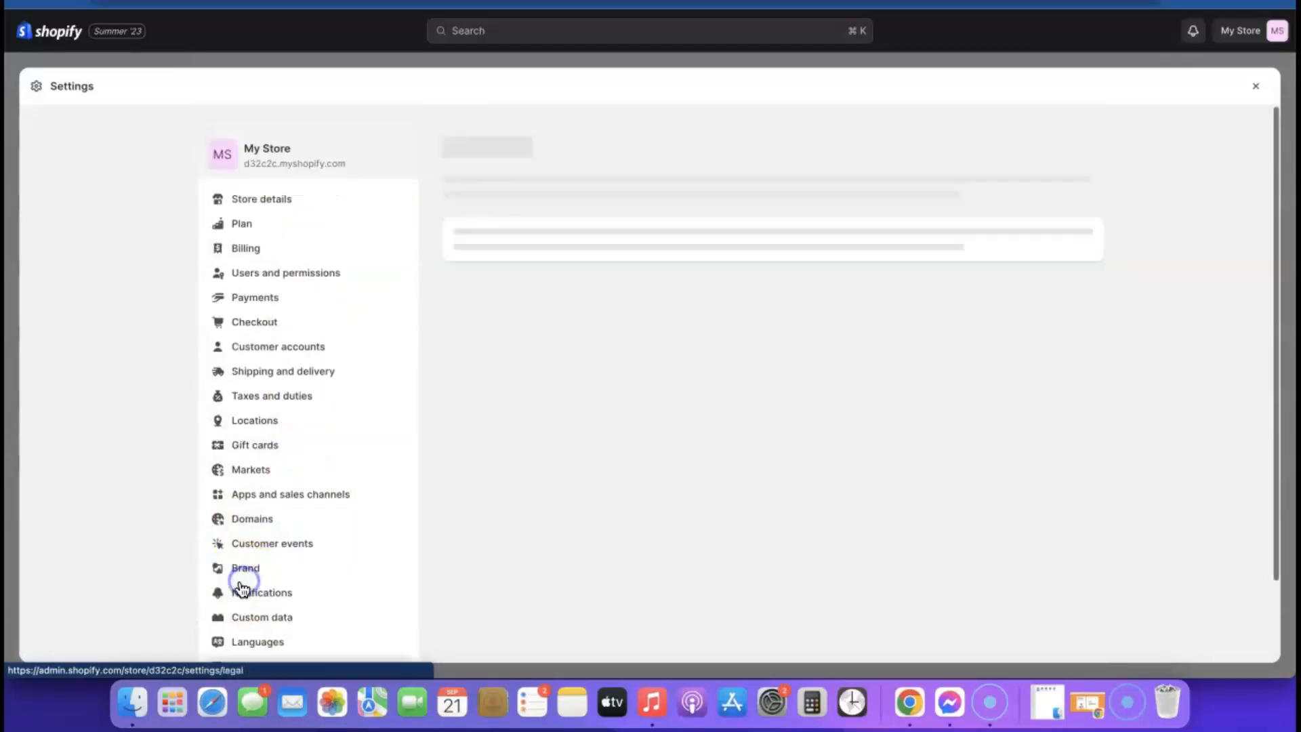
pyautogui.scroll(-4, 583, 218)
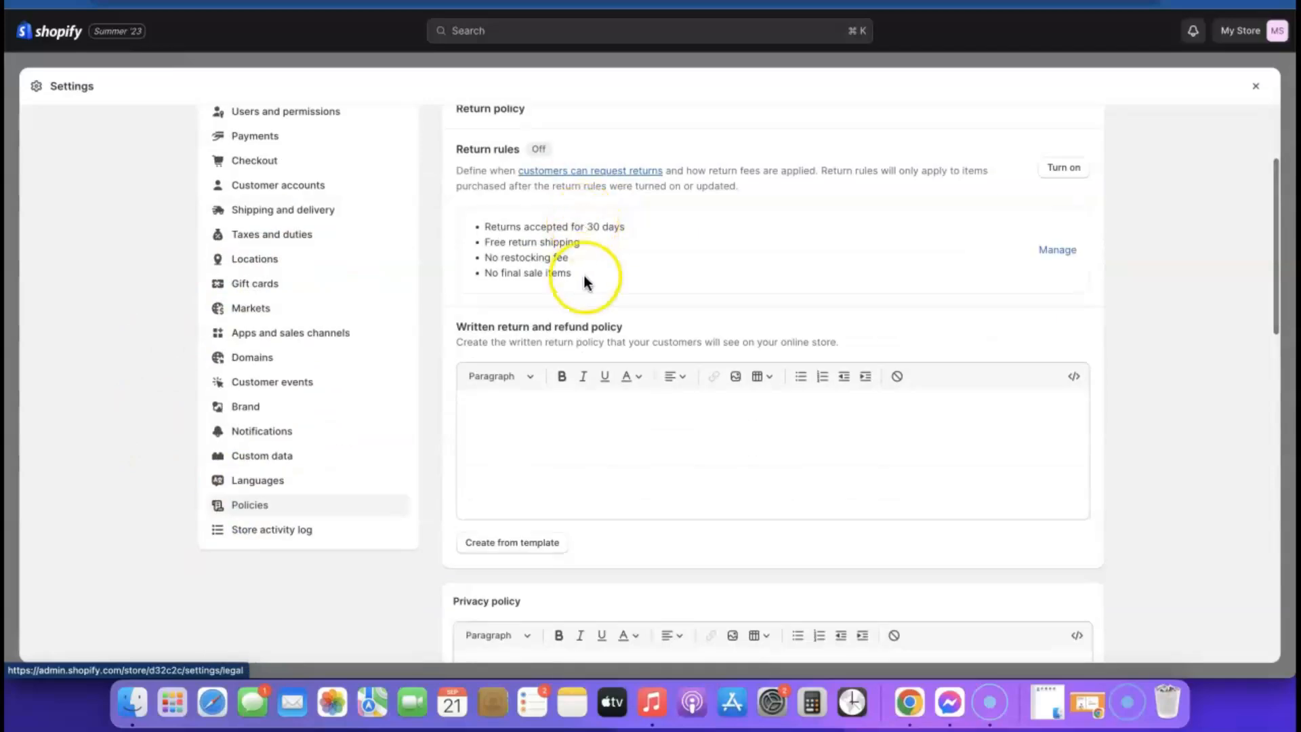
pyautogui.scroll(4, 584, 276)
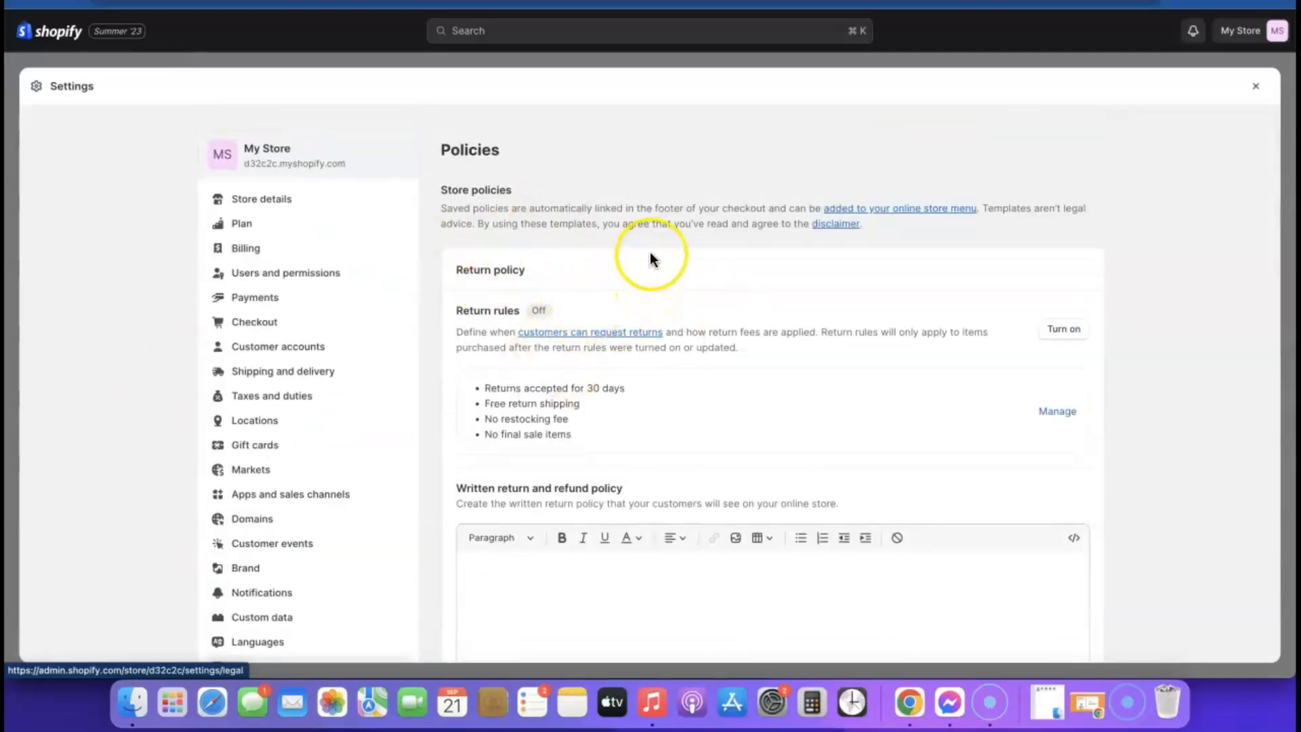
pyautogui.scroll(-5, 599, 457)
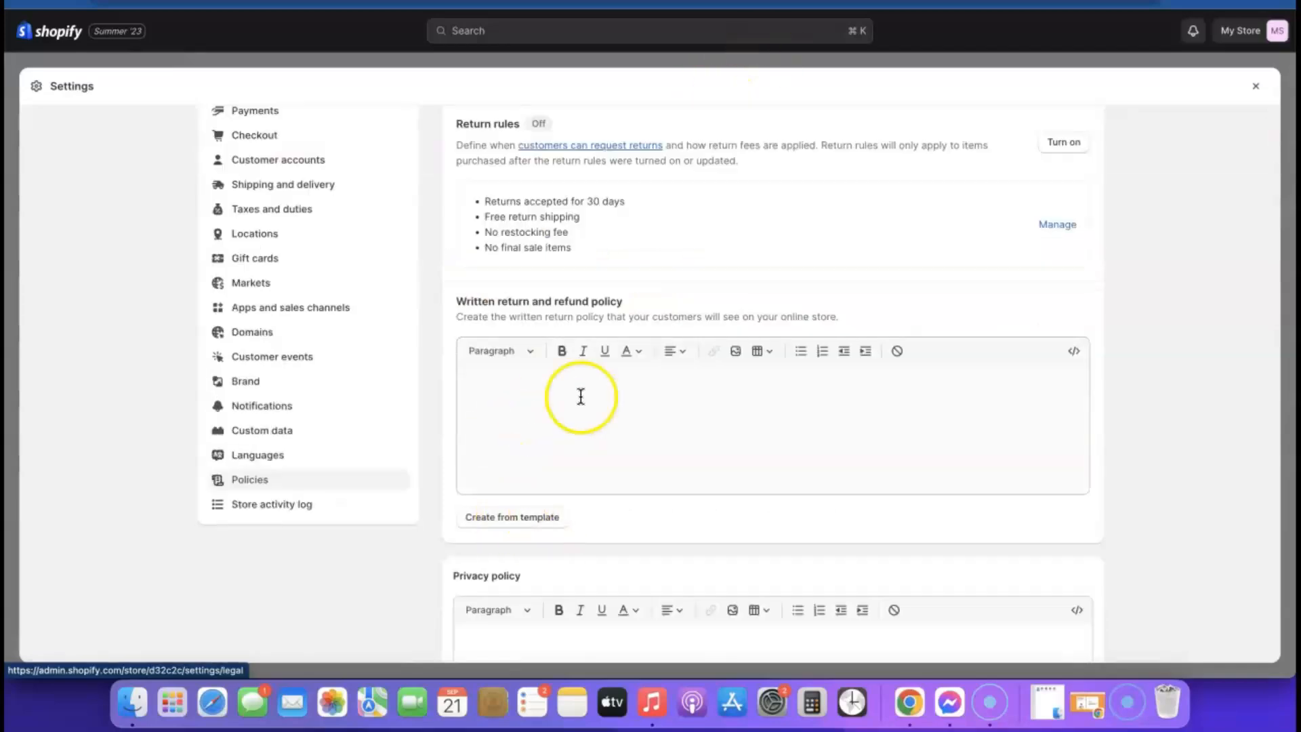
# - Create the return and refund policy from template, with a 30-day window
pyautogui.click(507, 519)
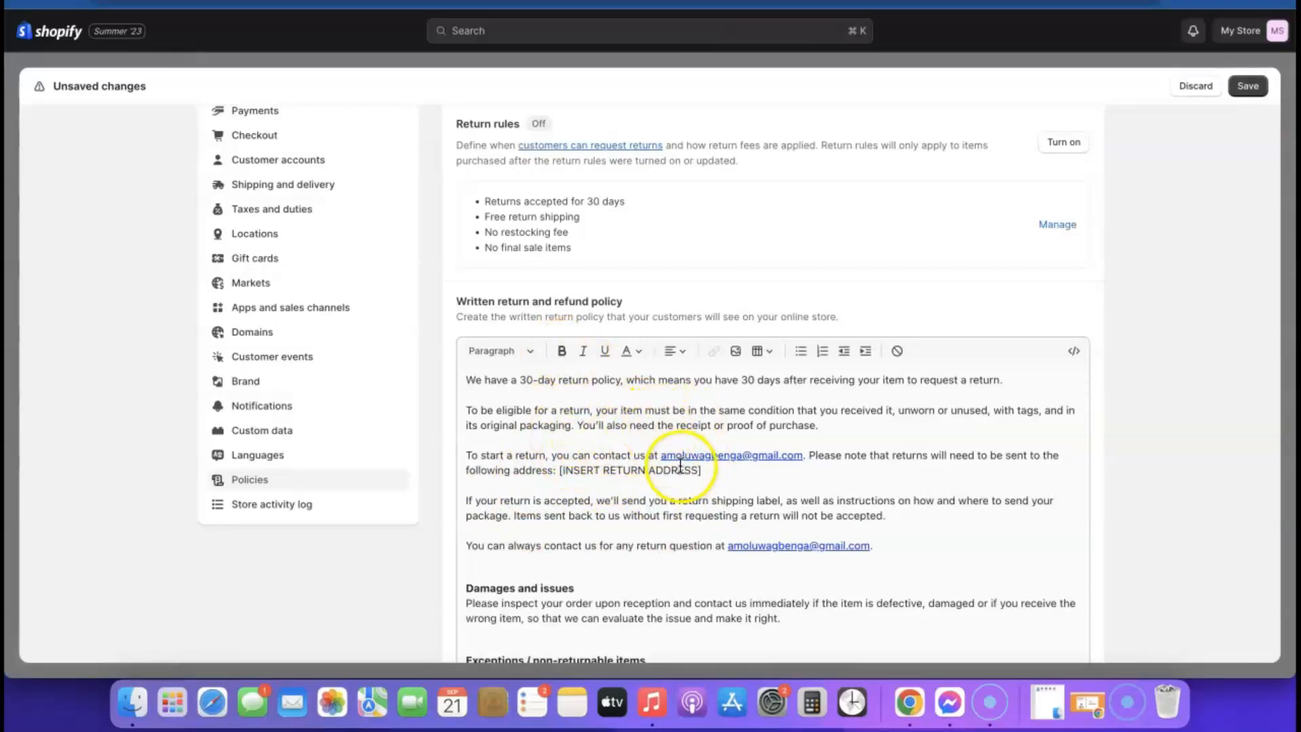
pyautogui.scroll(-10, 698, 472)
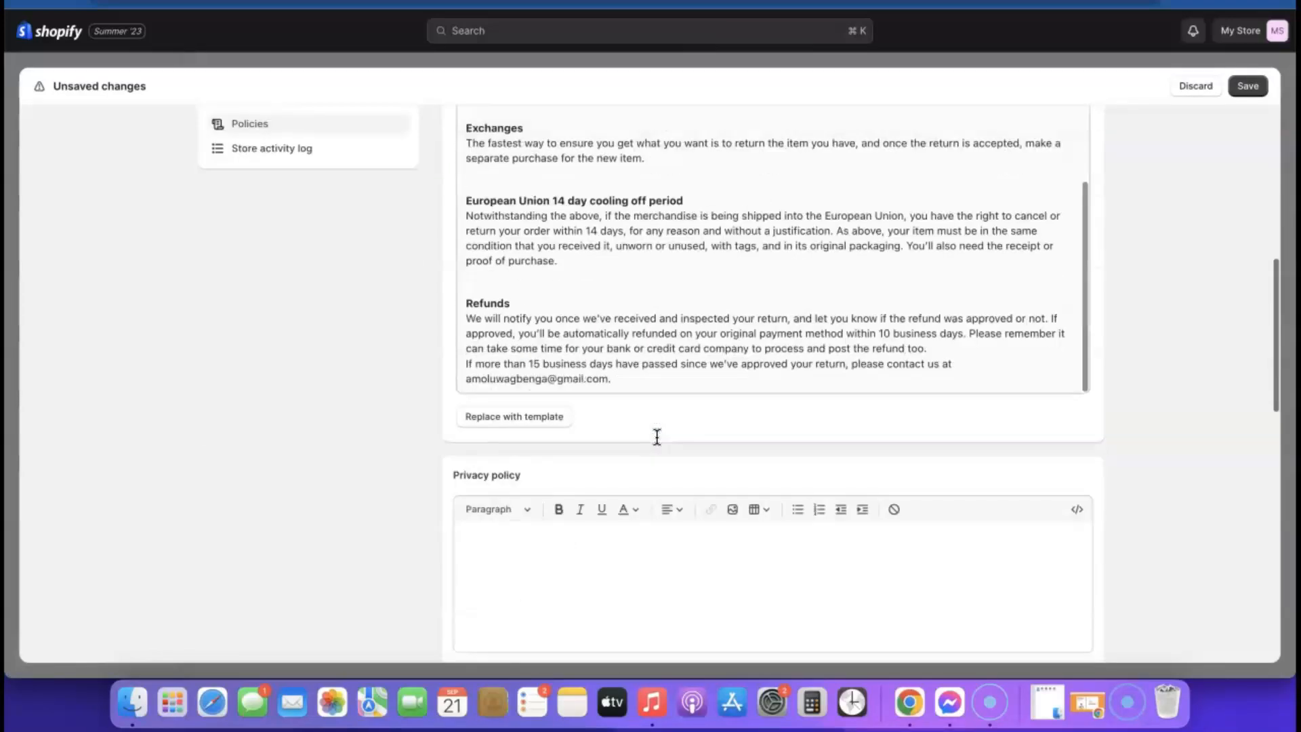
pyautogui.scroll(10, 665, 286)
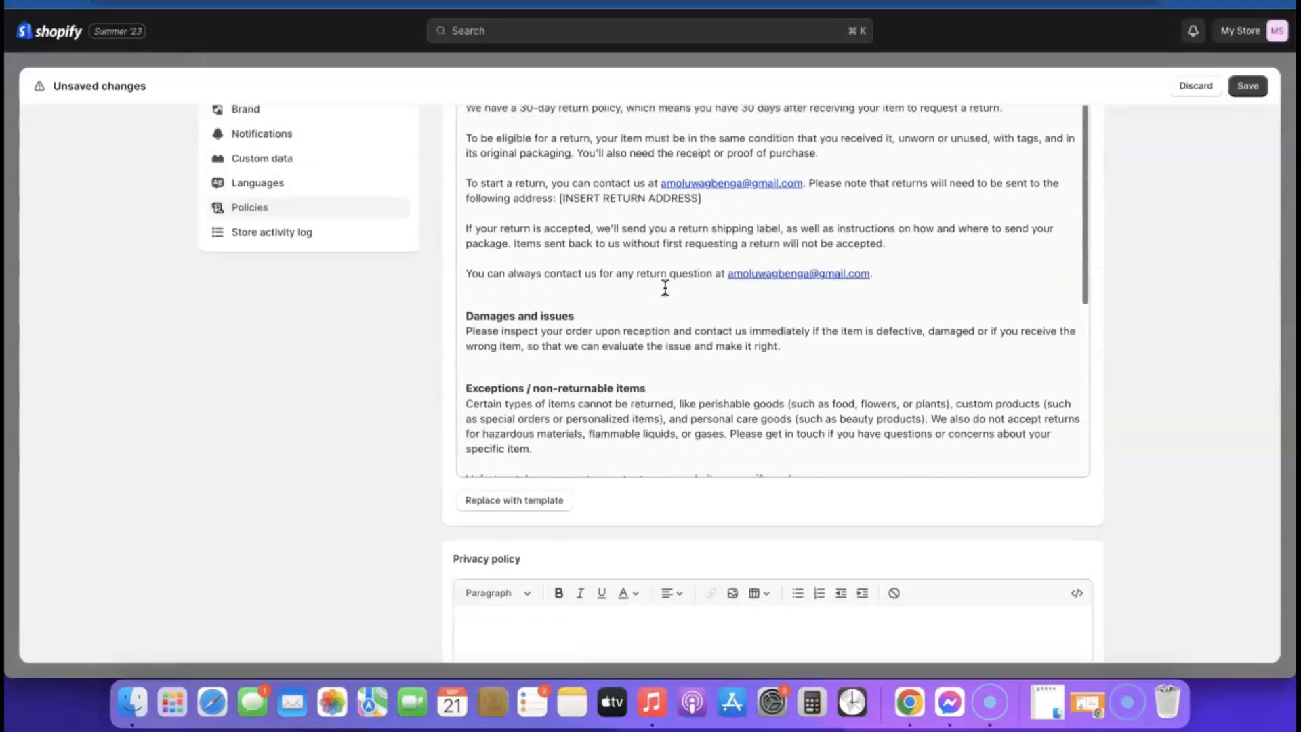
pyautogui.scroll(1, 665, 286)
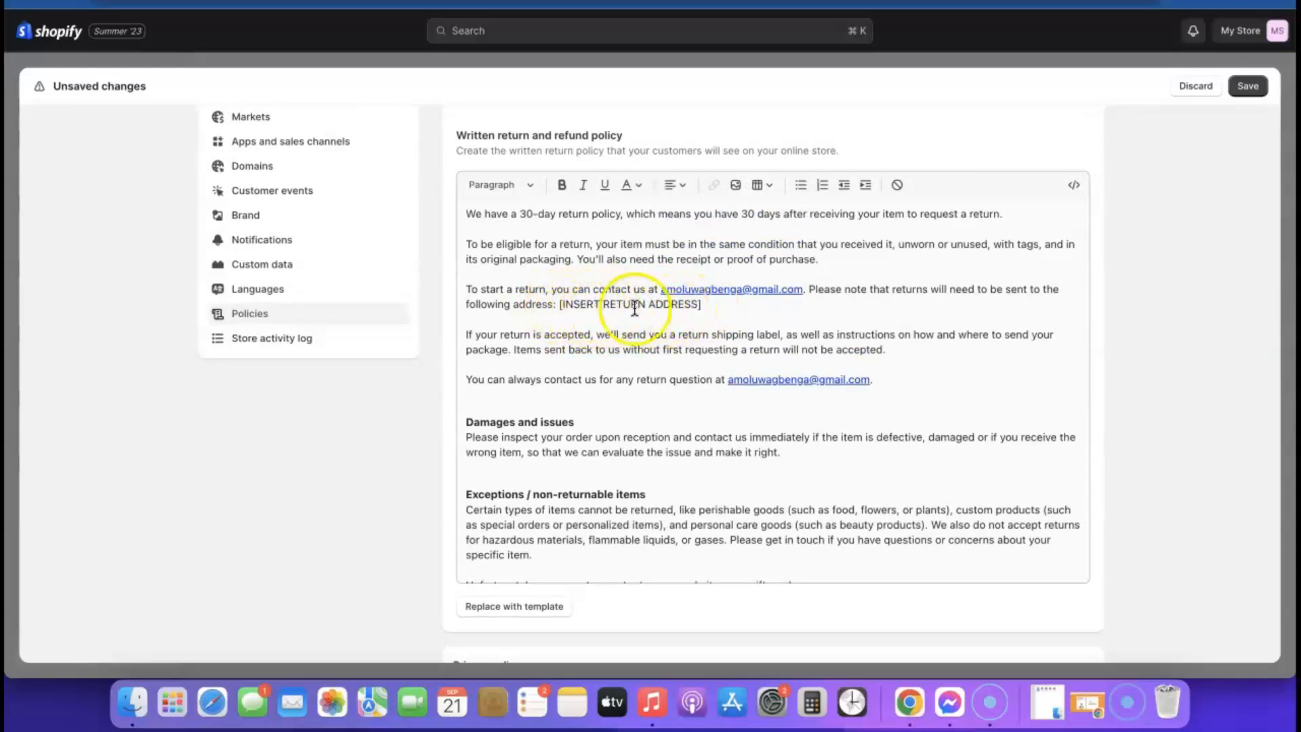
pyautogui.scroll(-3, 686, 316)
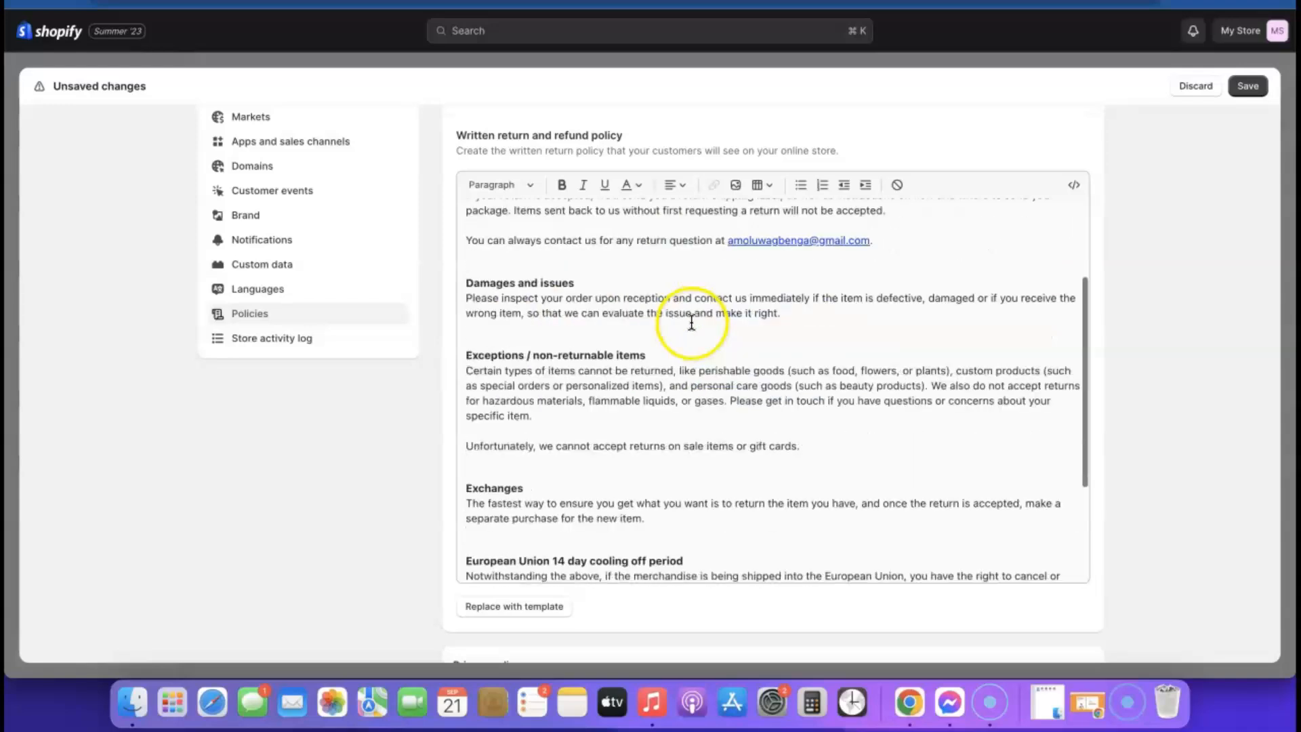
pyautogui.scroll(-6, 1057, 390)
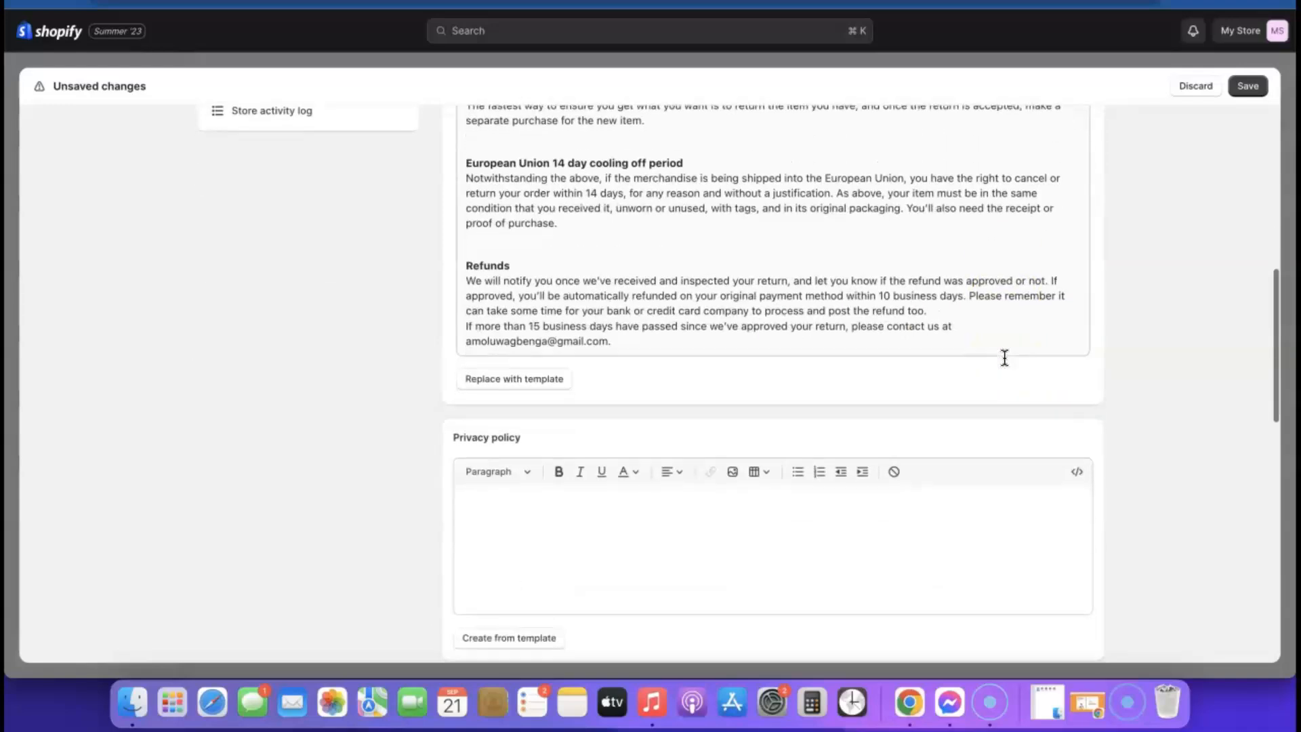
pyautogui.scroll(-6, 889, 398)
pyautogui.scroll(2, 663, 254)
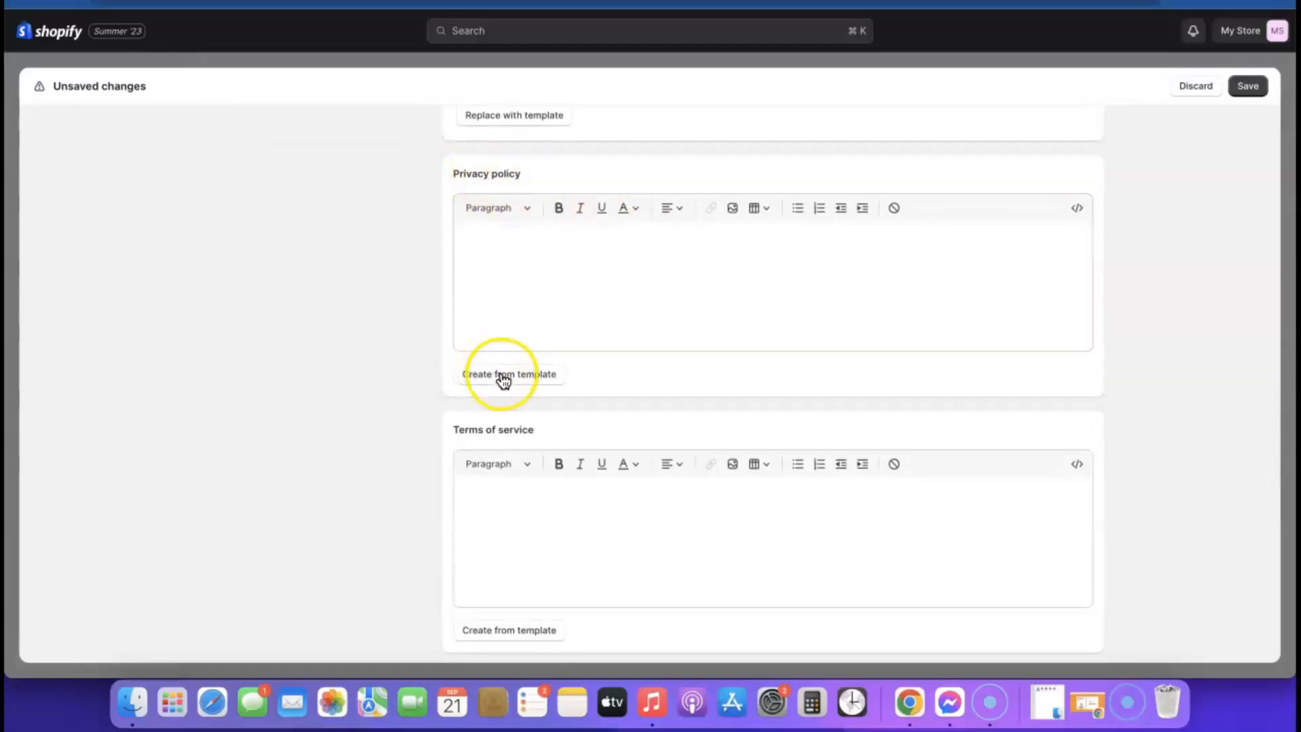
# - Fill the Terms of service from the template text
pyautogui.scroll(2, 847, 347)
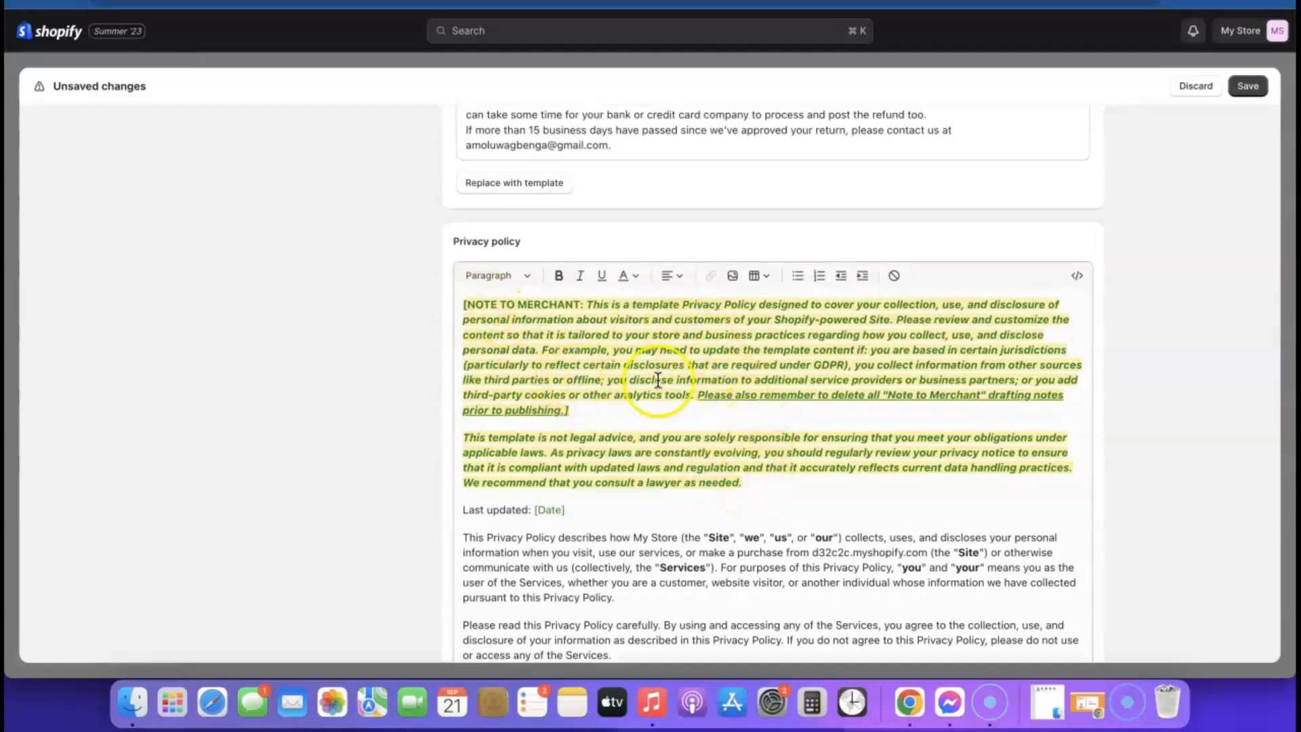
pyautogui.scroll(-10, 658, 381)
pyautogui.scroll(-10, 1106, 328)
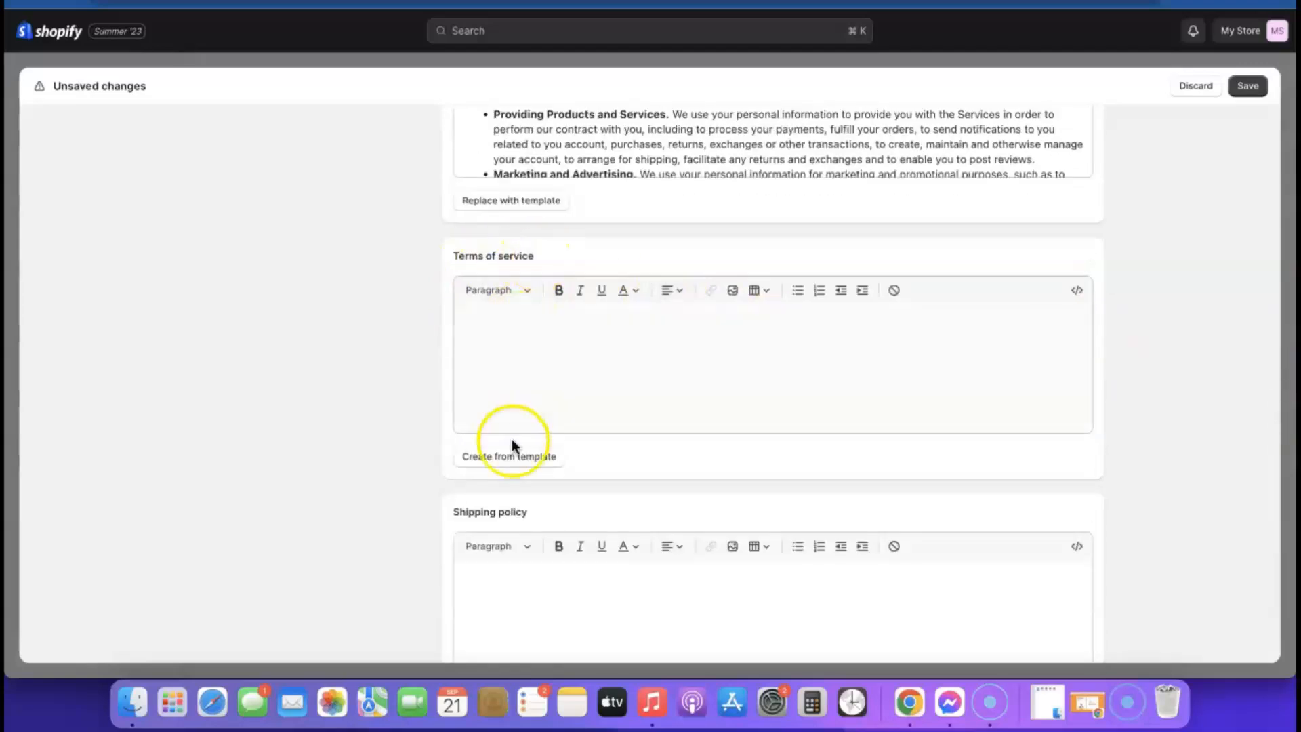
pyautogui.click(502, 456)
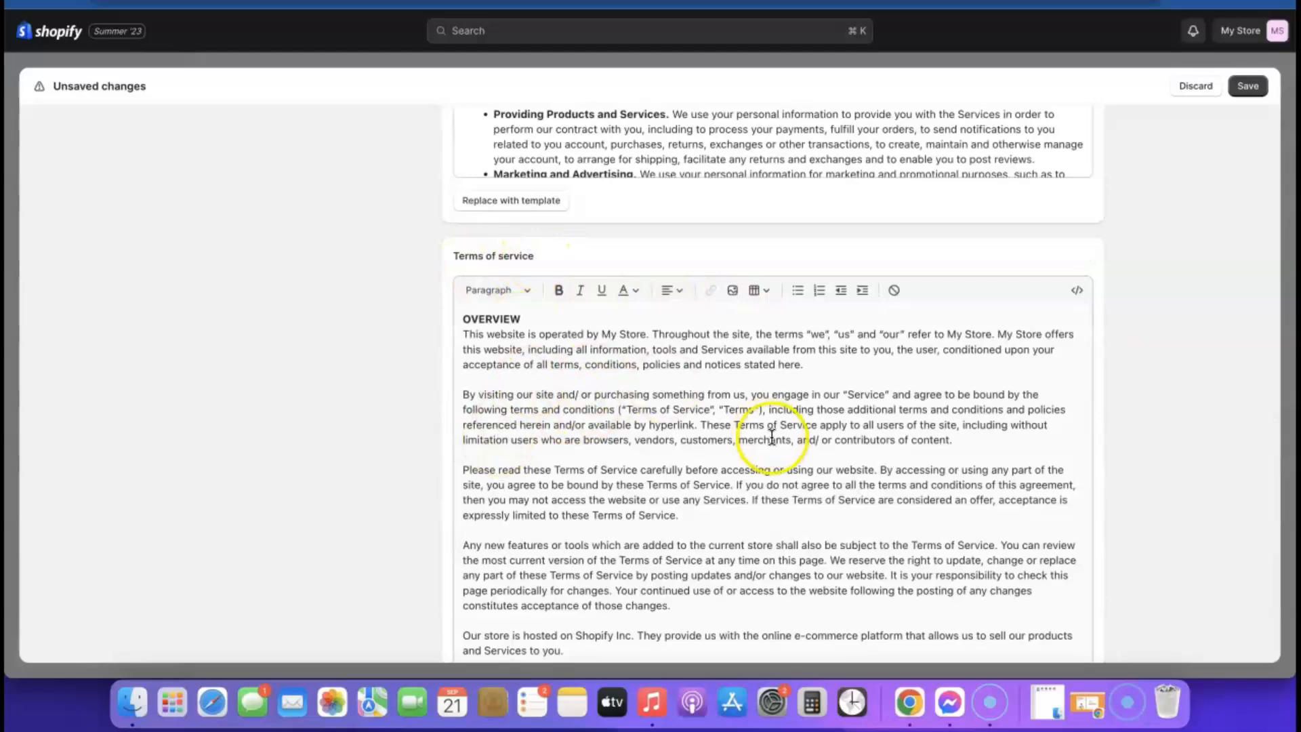
pyautogui.scroll(-20, 772, 437)
pyautogui.scroll(-15, 772, 438)
pyautogui.scroll(-10, 959, 348)
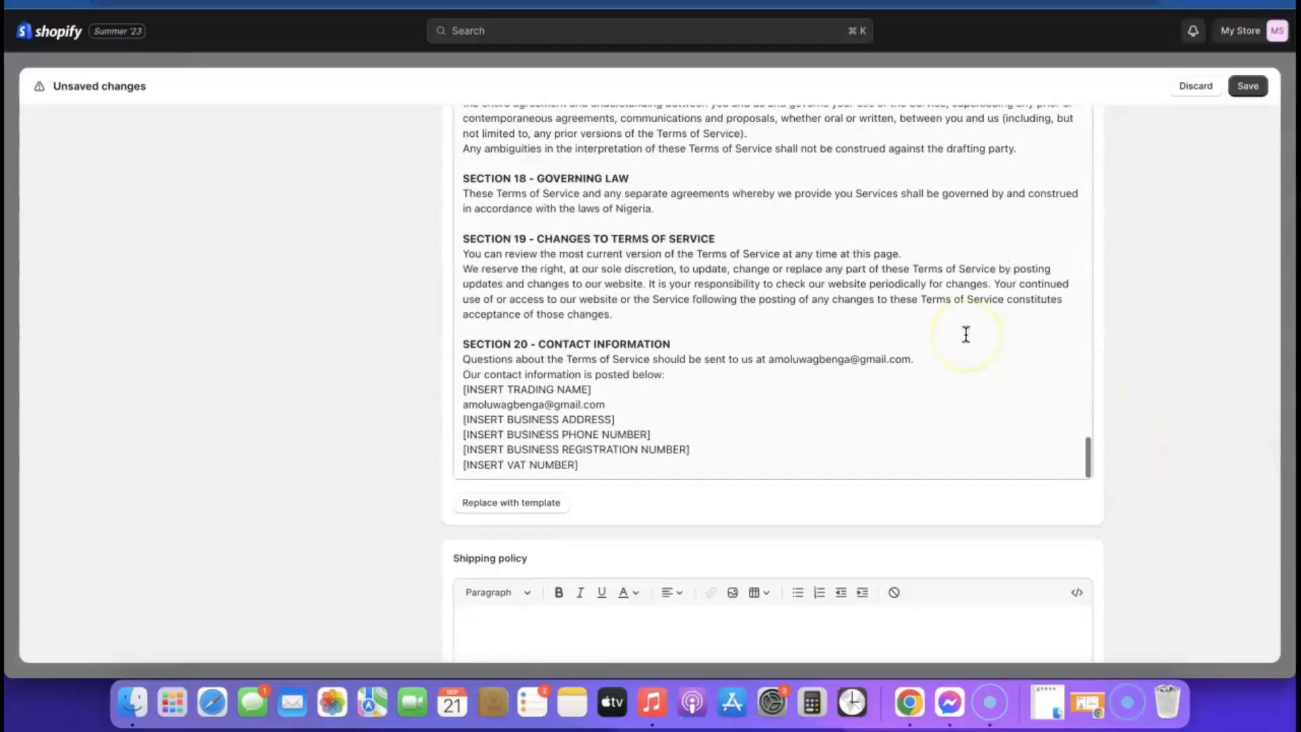
pyautogui.scroll(-8, 966, 335)
pyautogui.scroll(6, 967, 334)
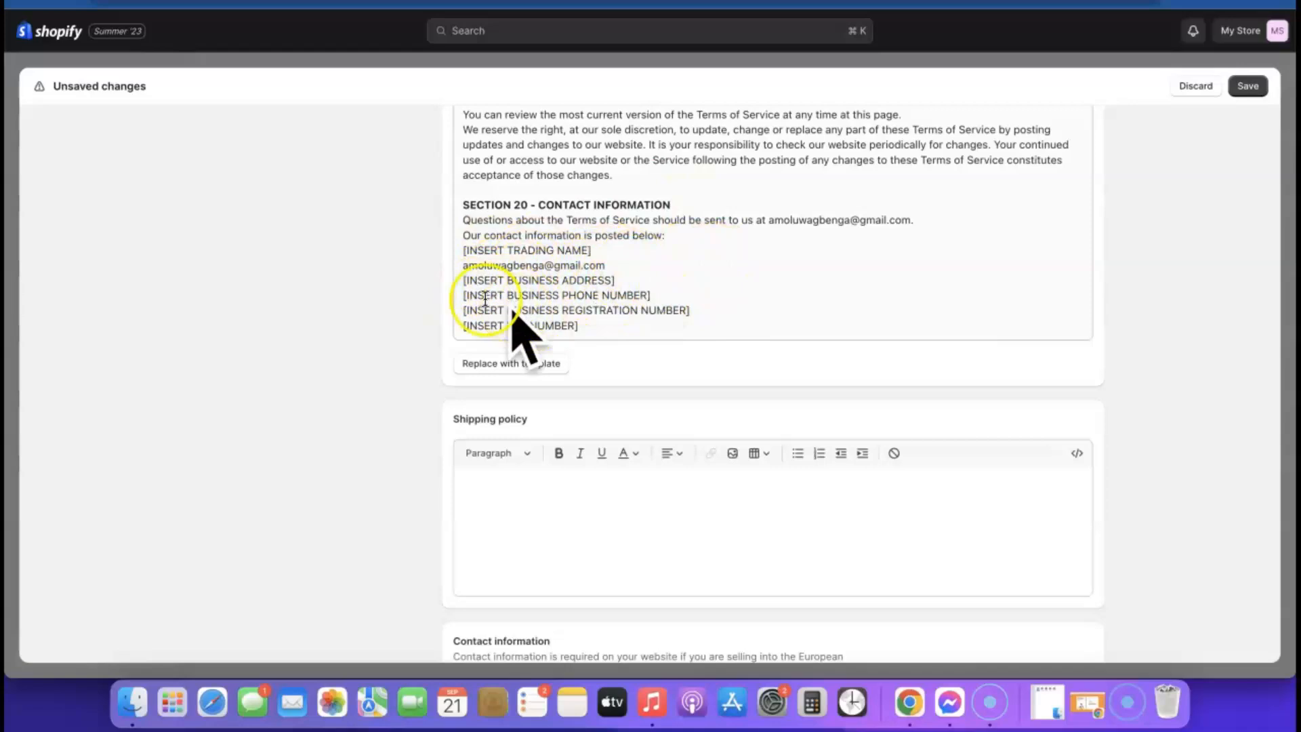
pyautogui.scroll(-2, 874, 299)
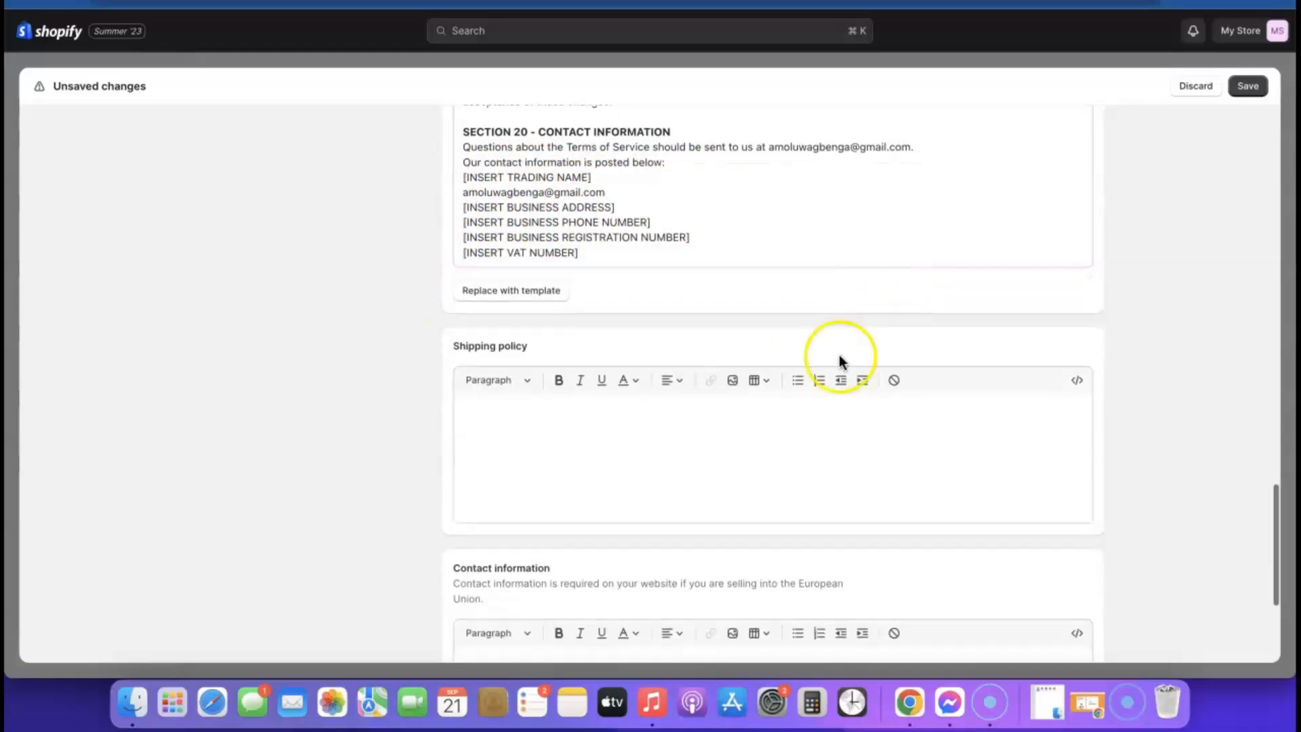
# - Start the empty Shipping policy, then save all store policies
pyautogui.click(589, 442)
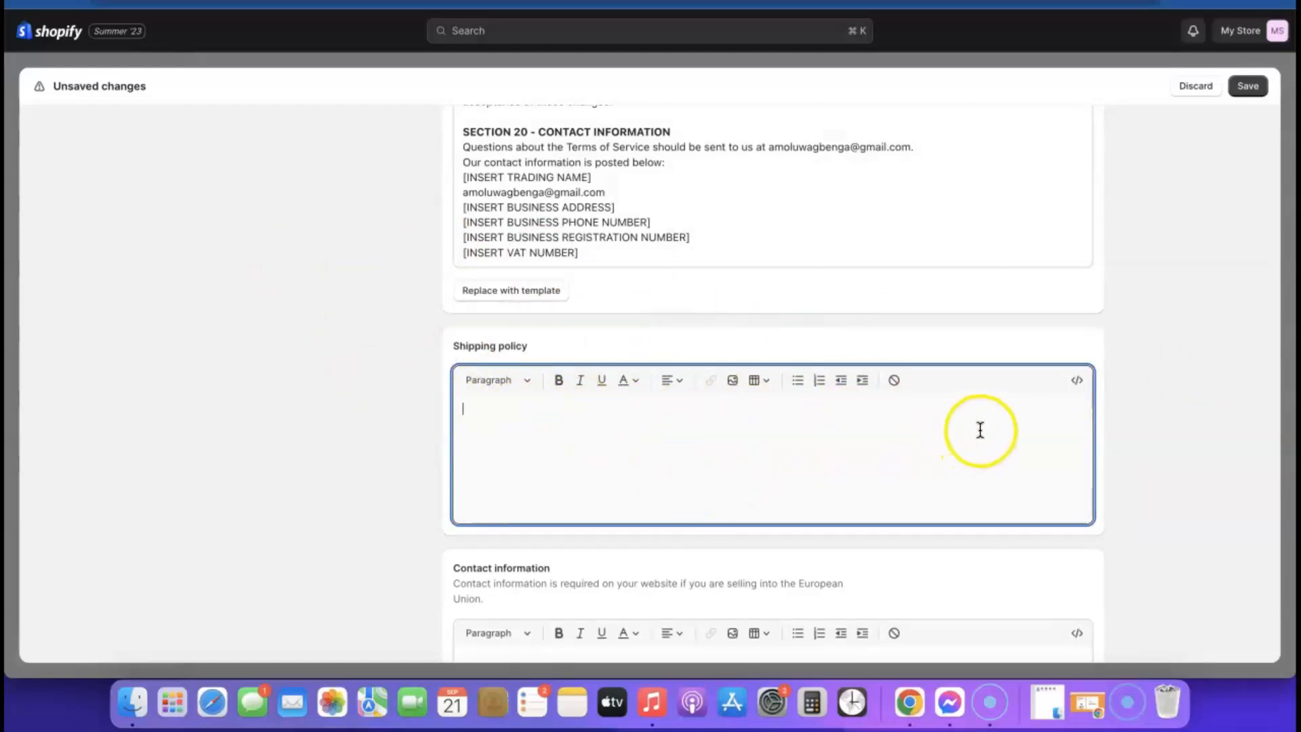
pyautogui.scroll(-4, 981, 429)
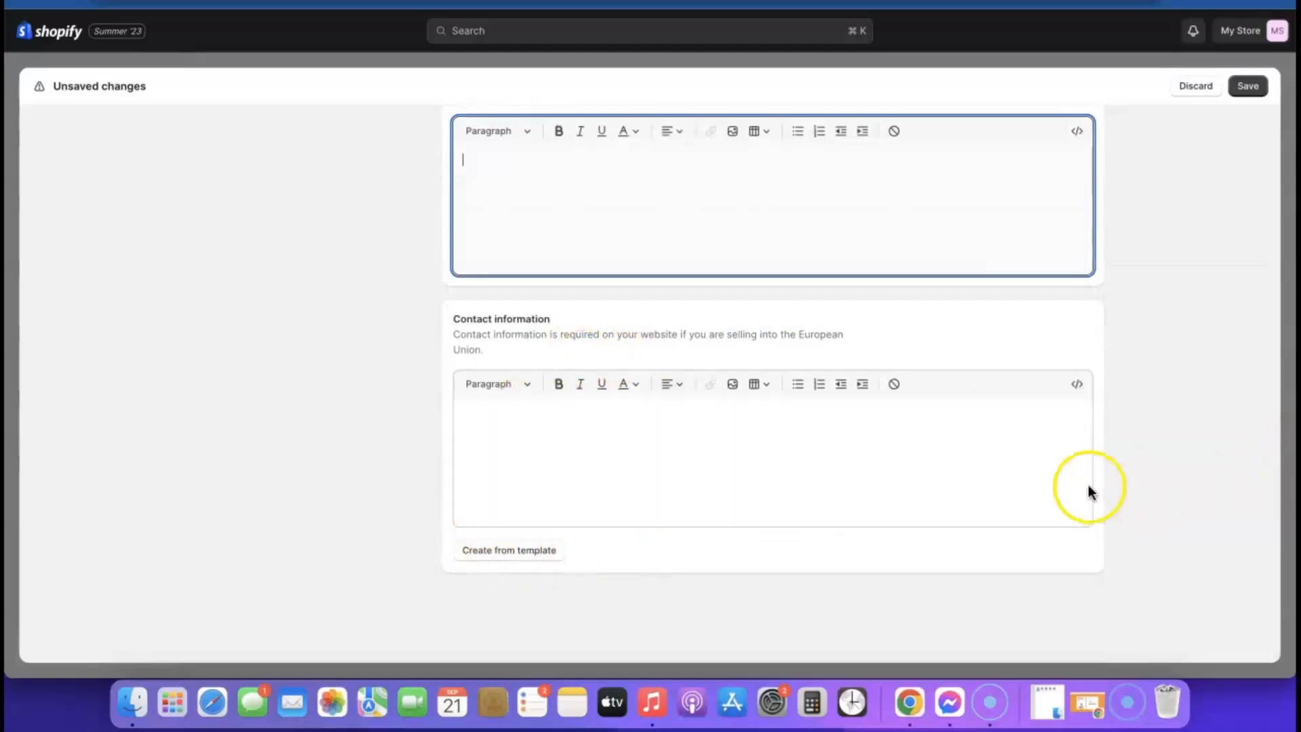
pyautogui.scroll(2, 1089, 488)
pyautogui.scroll(-2, 1089, 485)
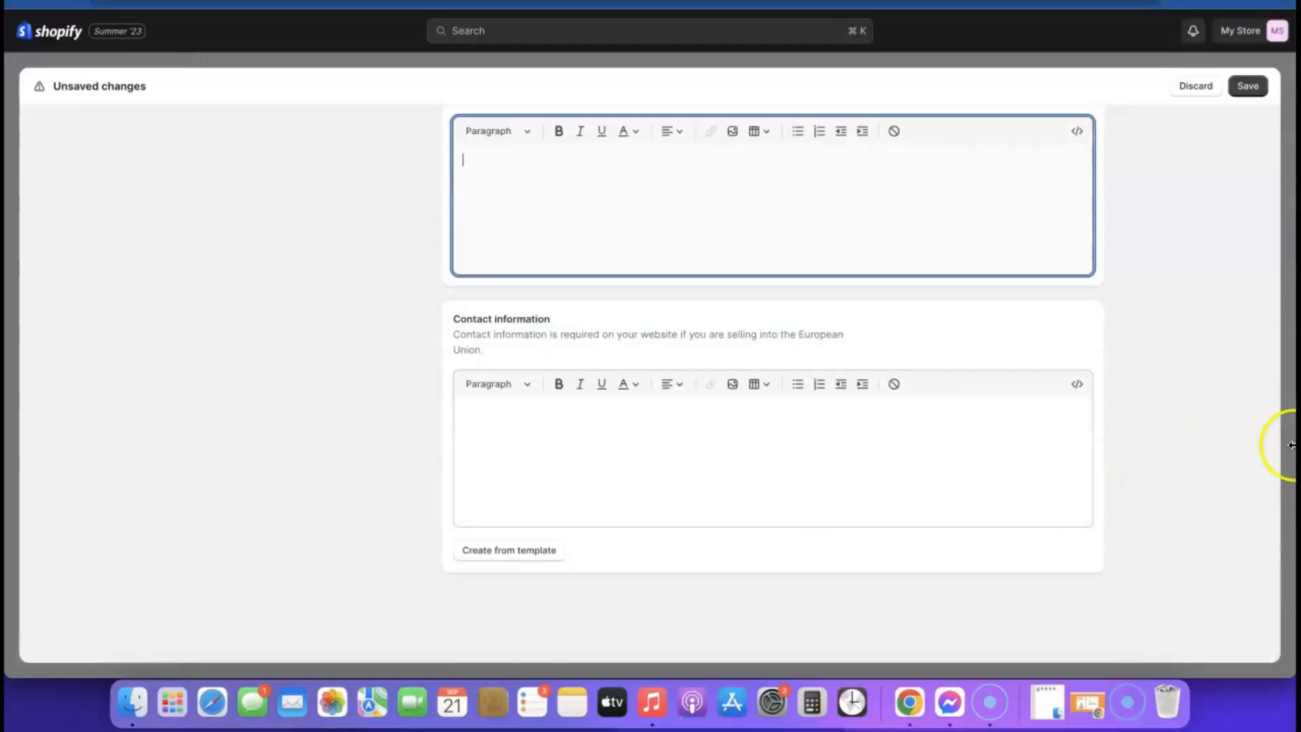
pyautogui.scroll(20, 772, 498)
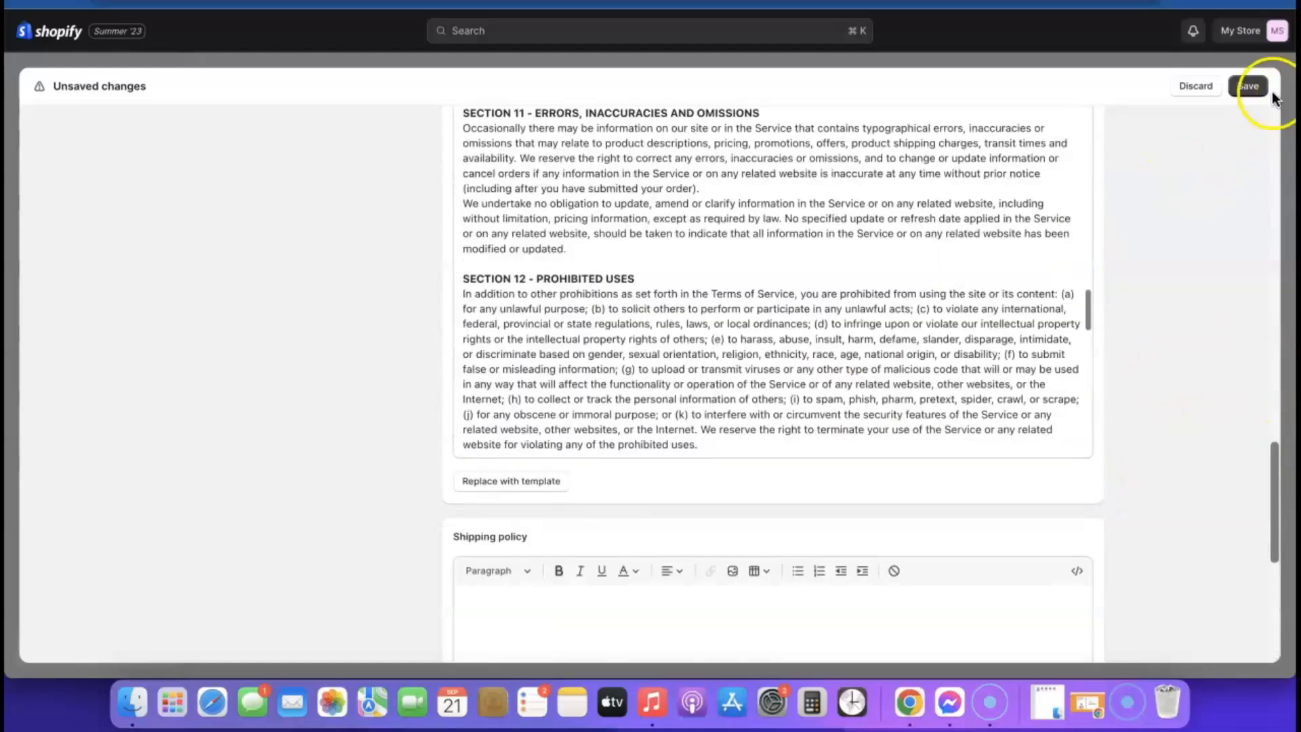
pyautogui.click(1255, 88)
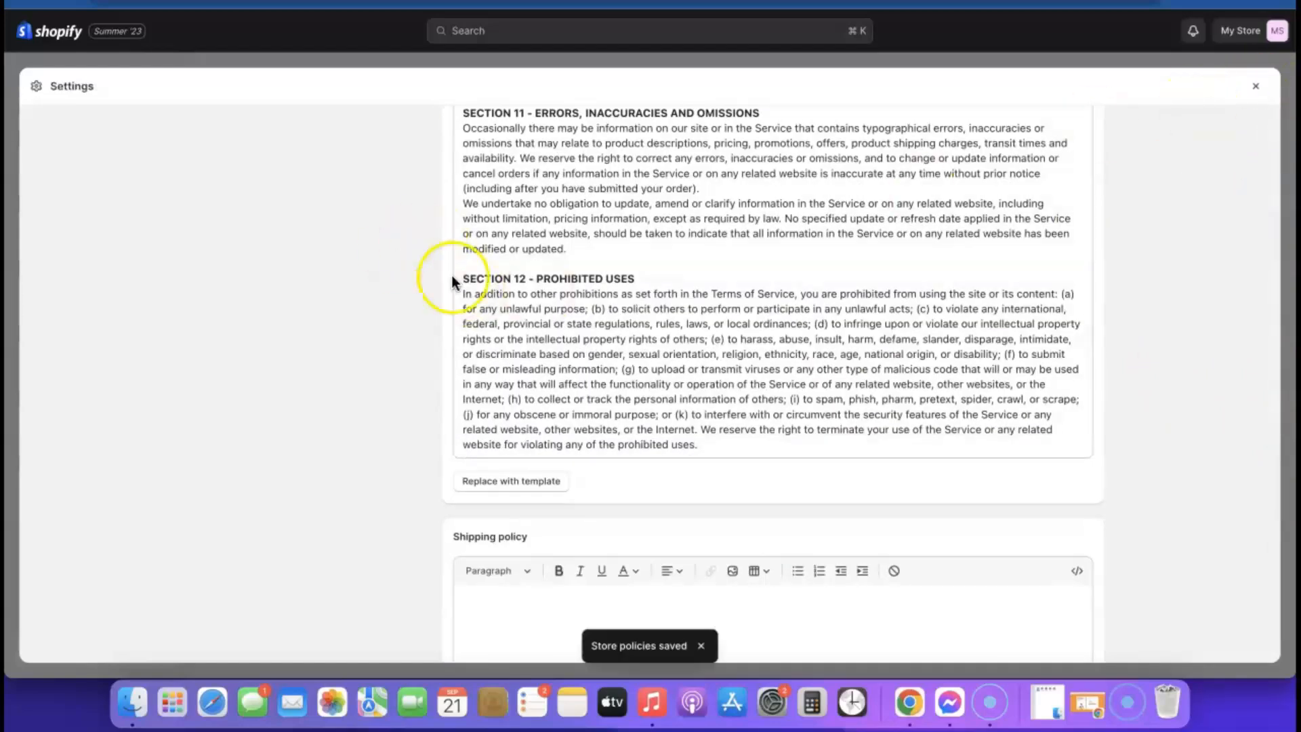
# - Close Settings and open the Footer menu under Navigation
pyautogui.click(1255, 88)
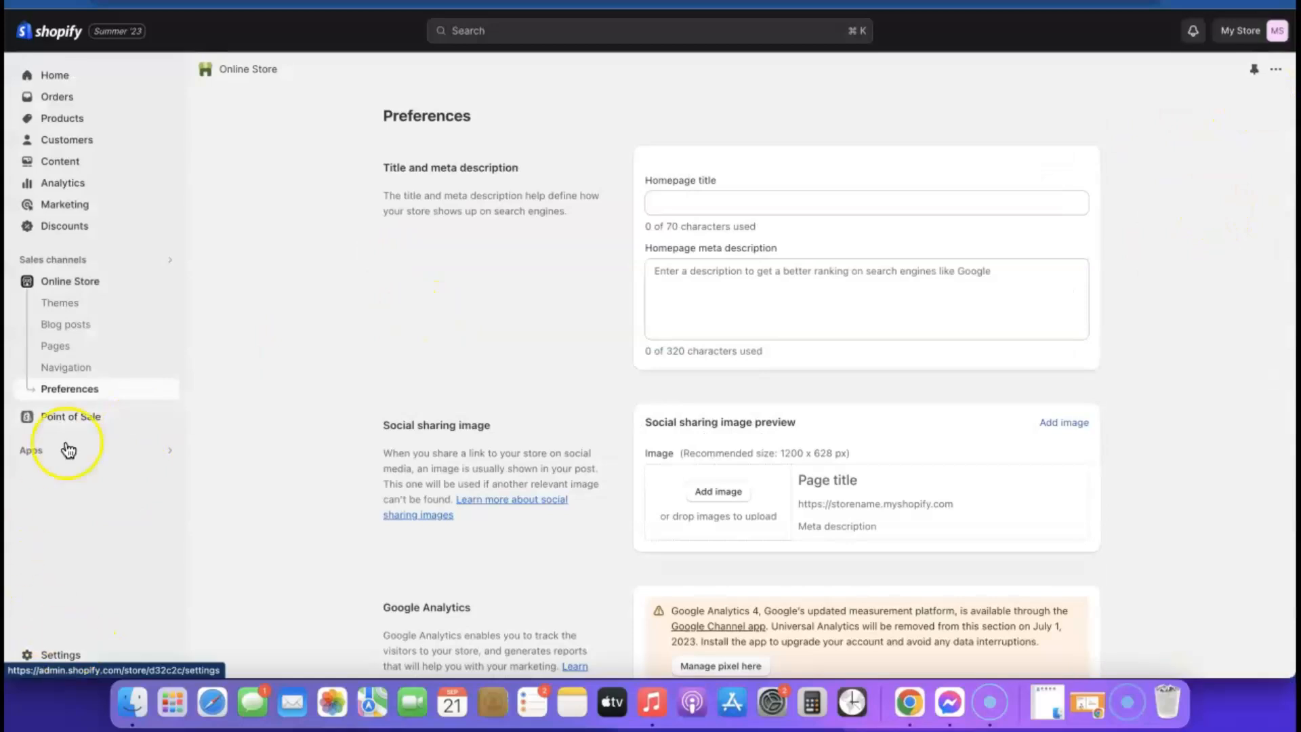
pyautogui.click(69, 369)
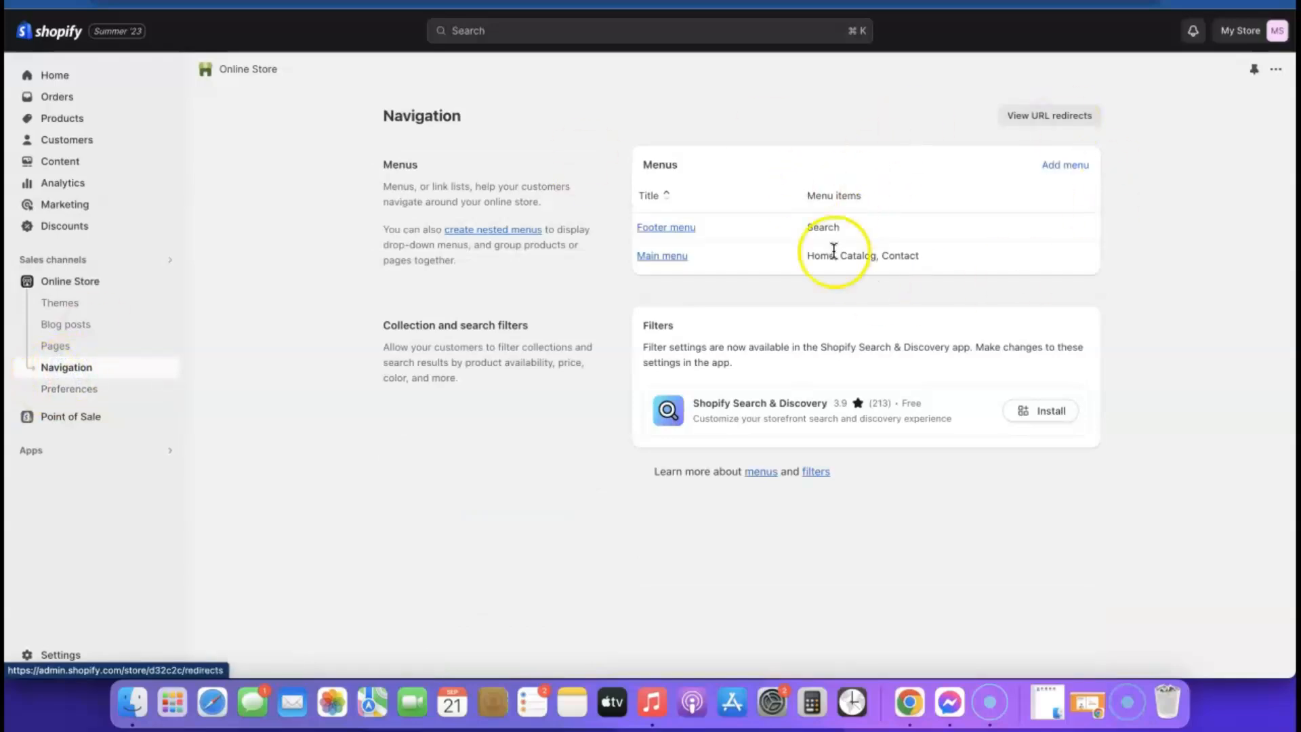
pyautogui.click(680, 229)
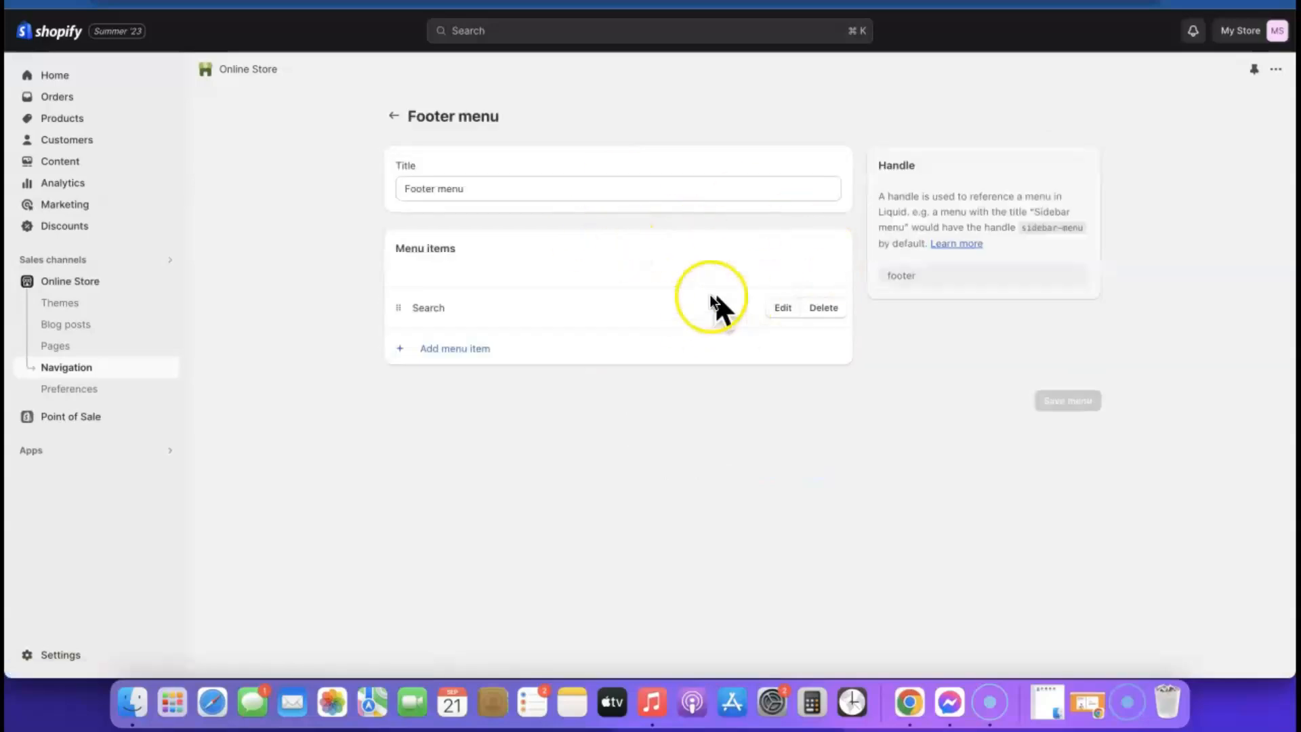
# - Add a Privacy Policy link to the Footer menu and begin another item
pyautogui.click(449, 350)
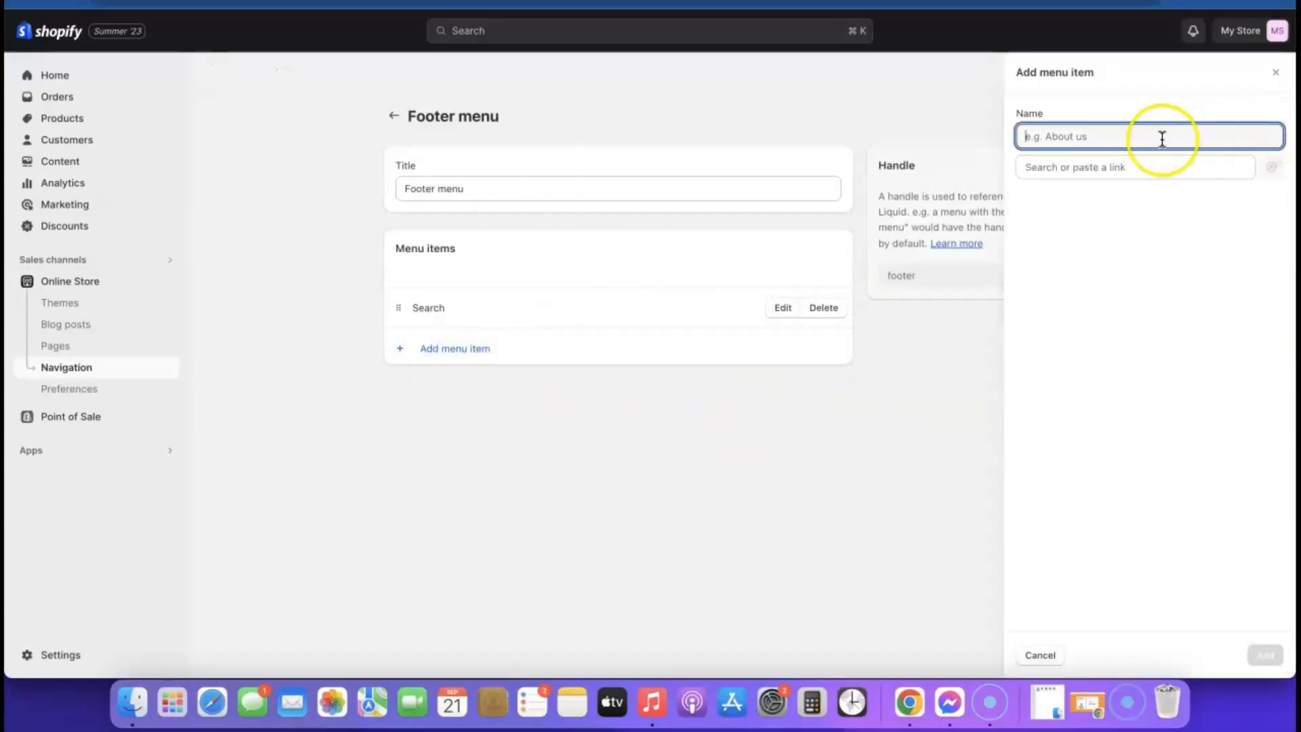
pyautogui.click(1088, 169)
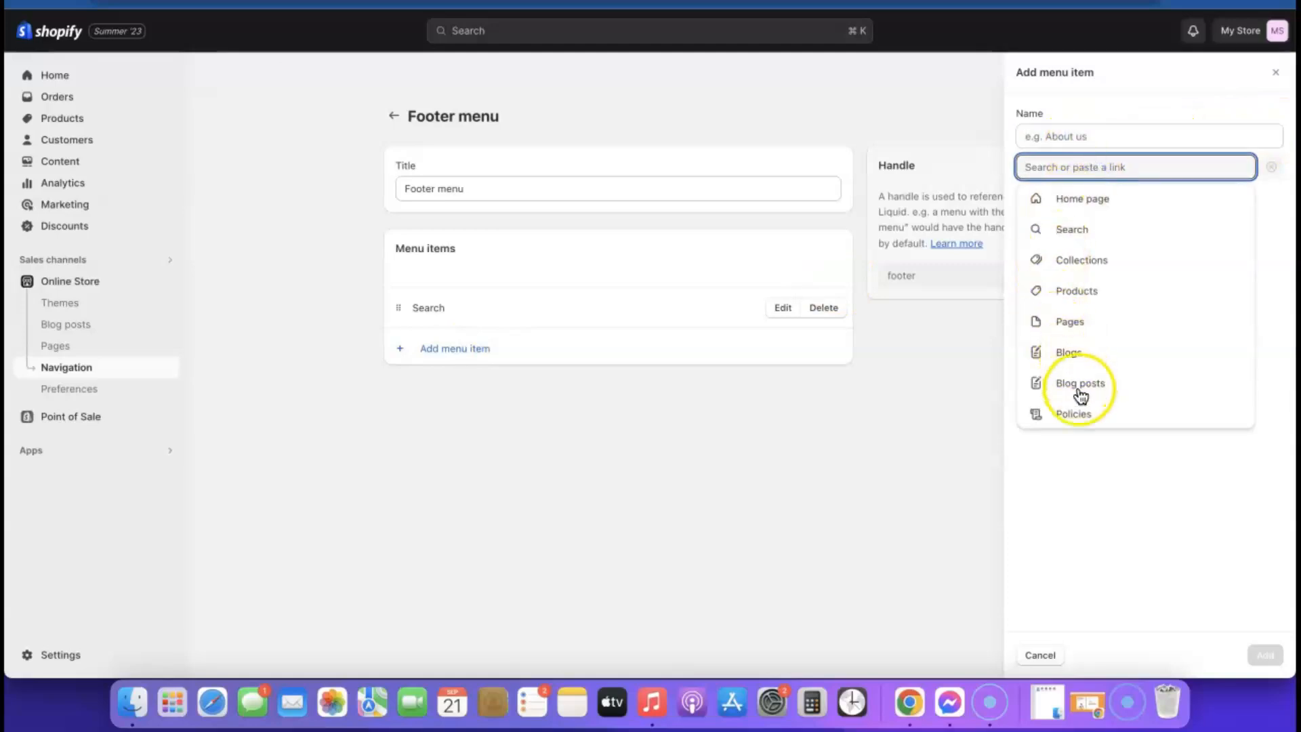
pyautogui.click(1075, 413)
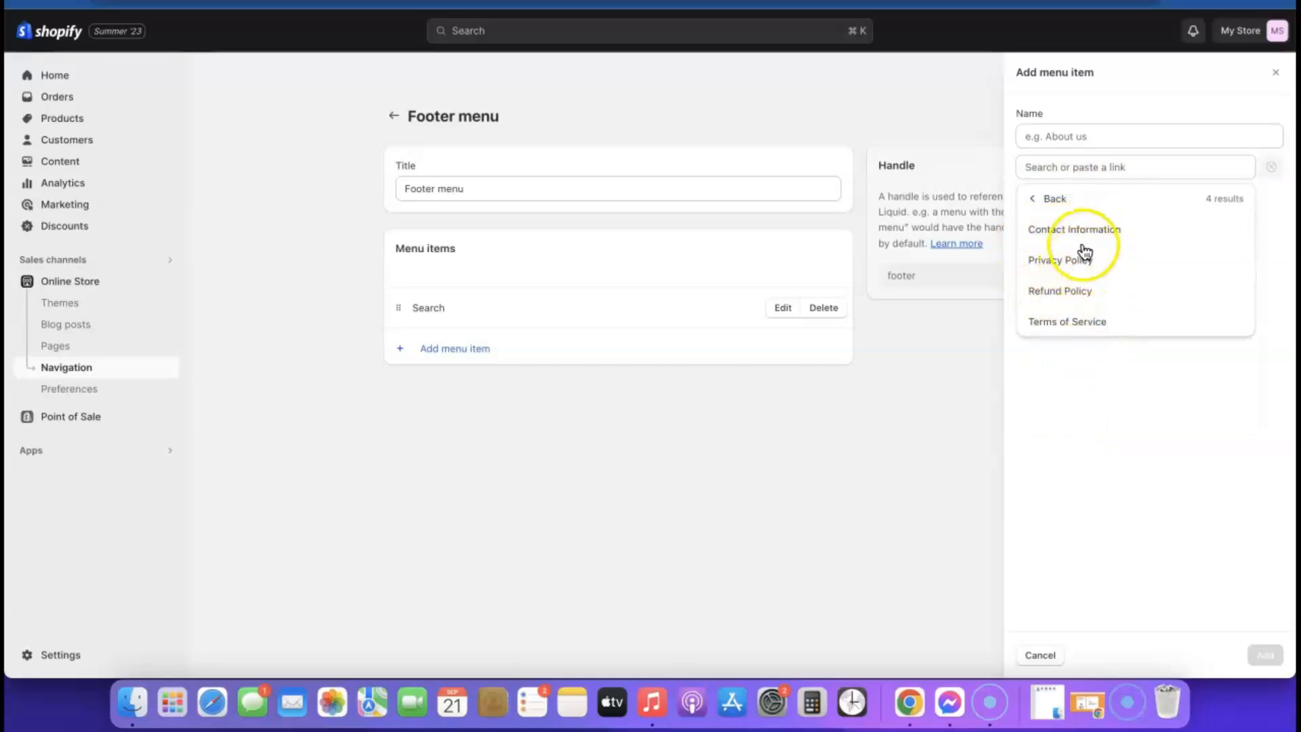
pyautogui.click(1056, 259)
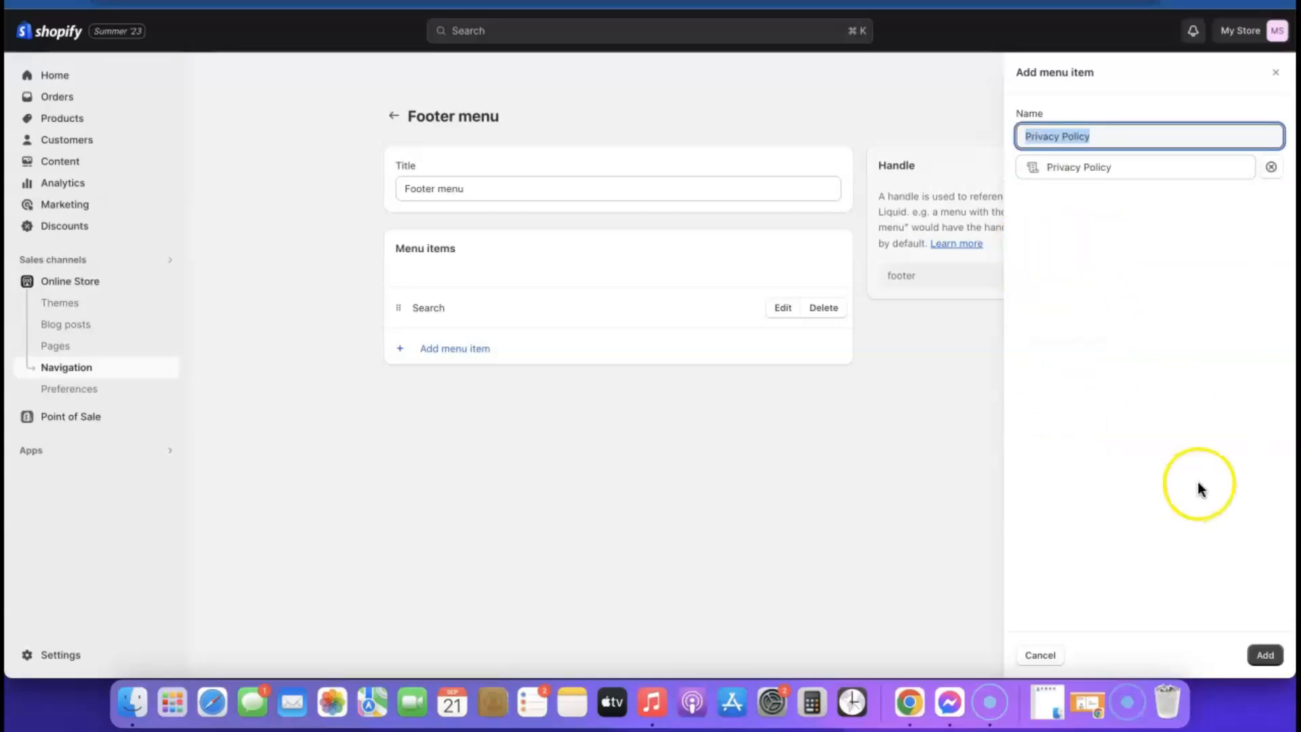
pyautogui.click(1264, 655)
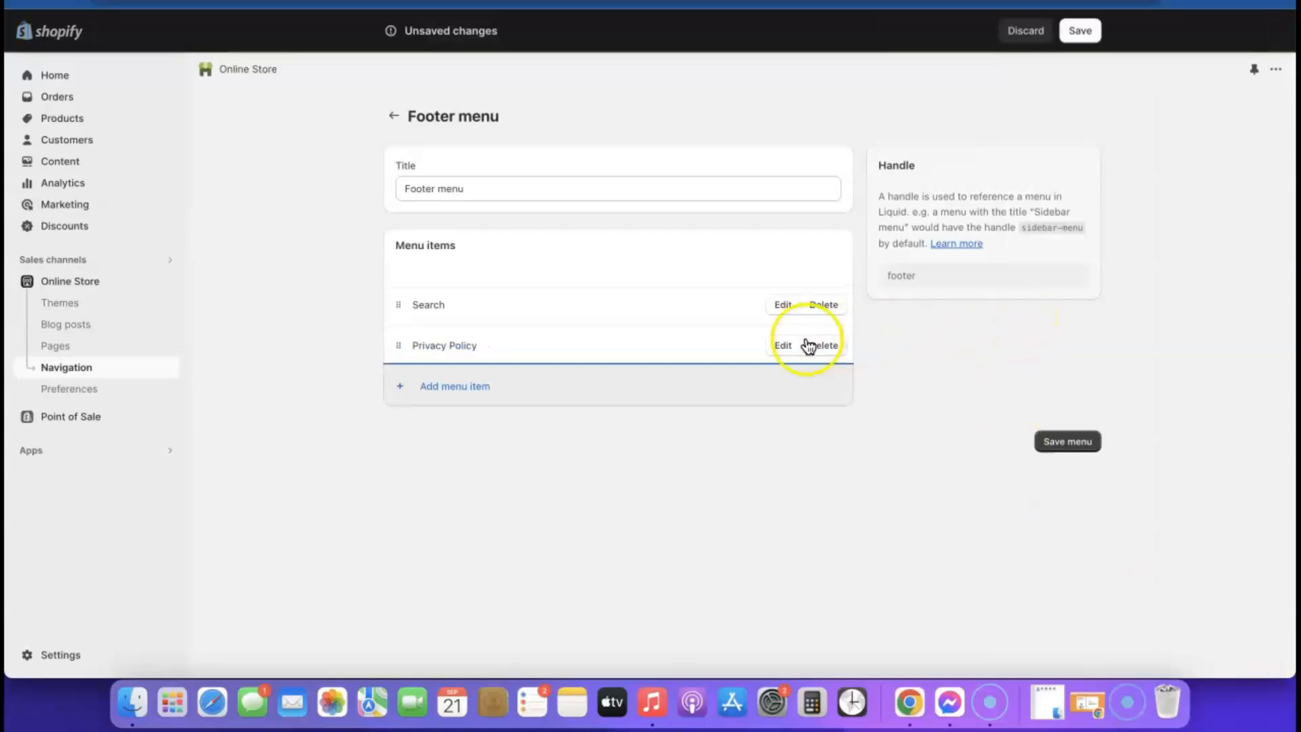
pyautogui.click(434, 396)
pyautogui.click(1065, 167)
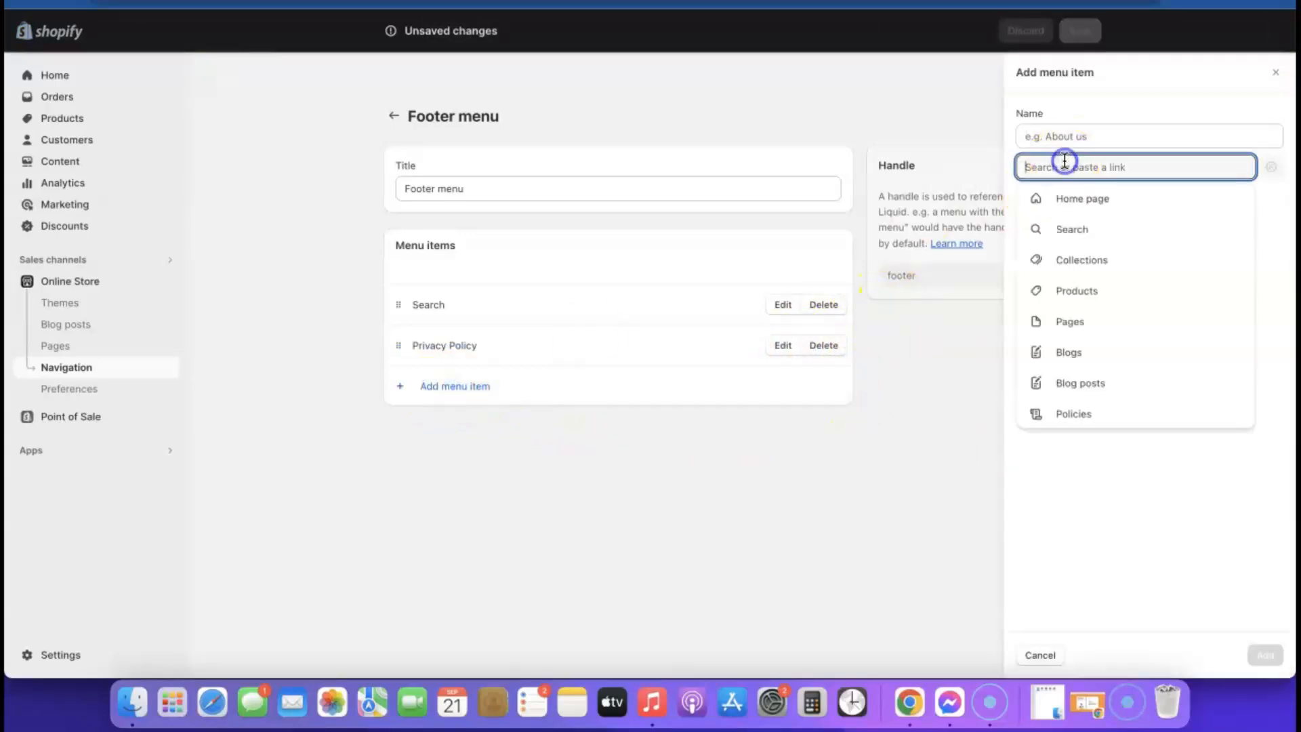
# - Add Refund Policy and Terms of Service policy links to the Footer menu
pyautogui.click(1074, 411)
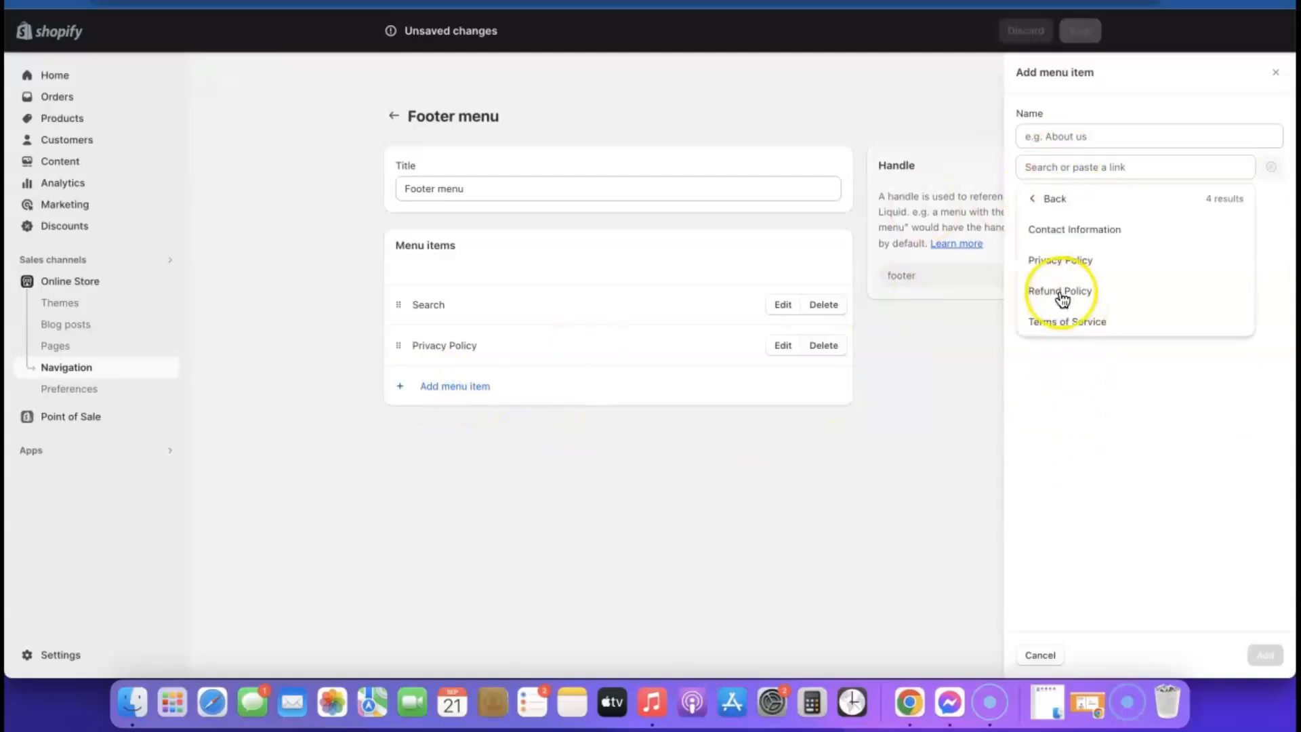
pyautogui.click(1062, 293)
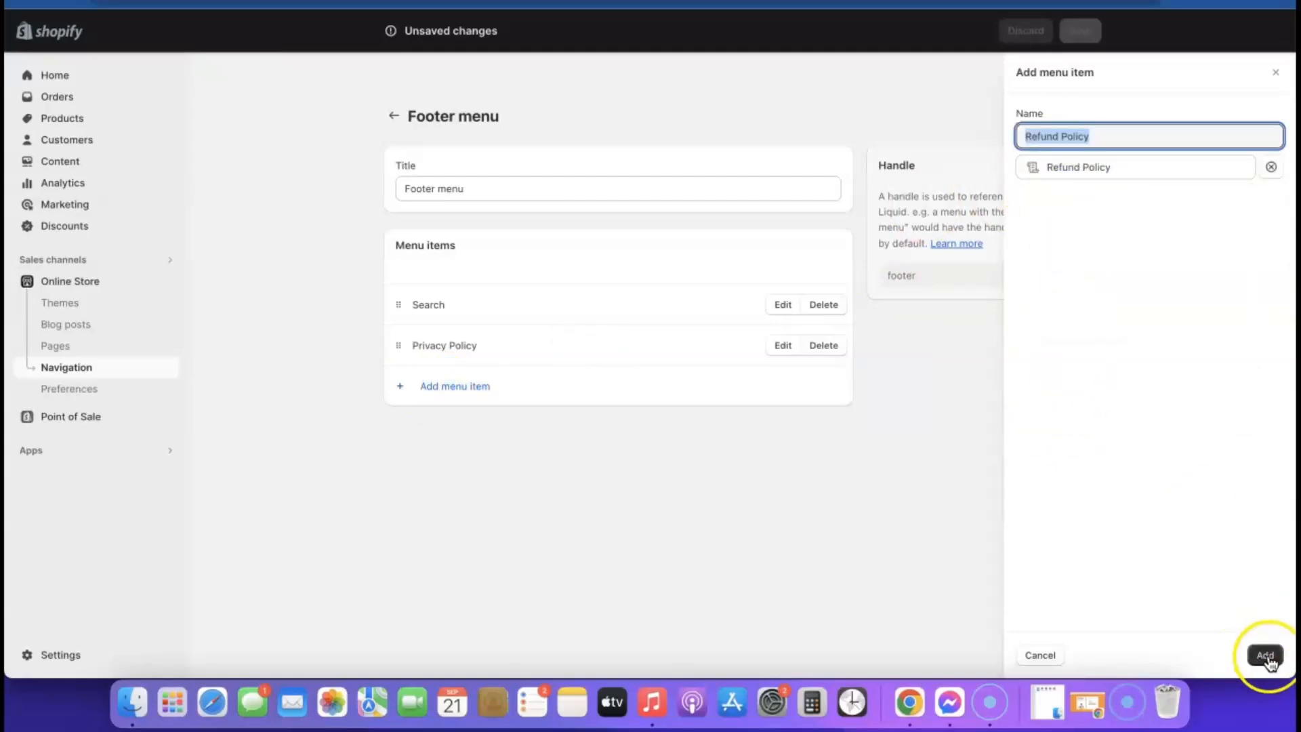
pyautogui.click(1265, 655)
pyautogui.click(410, 425)
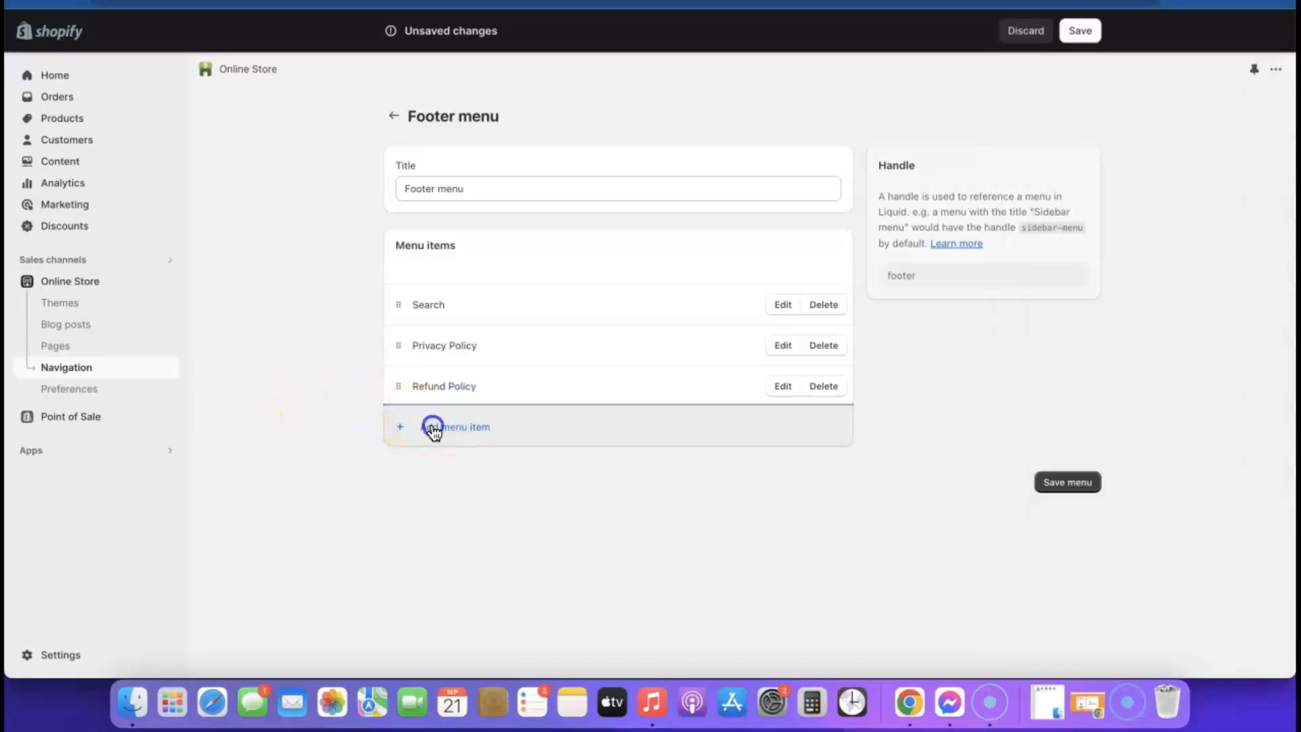
pyautogui.click(1033, 169)
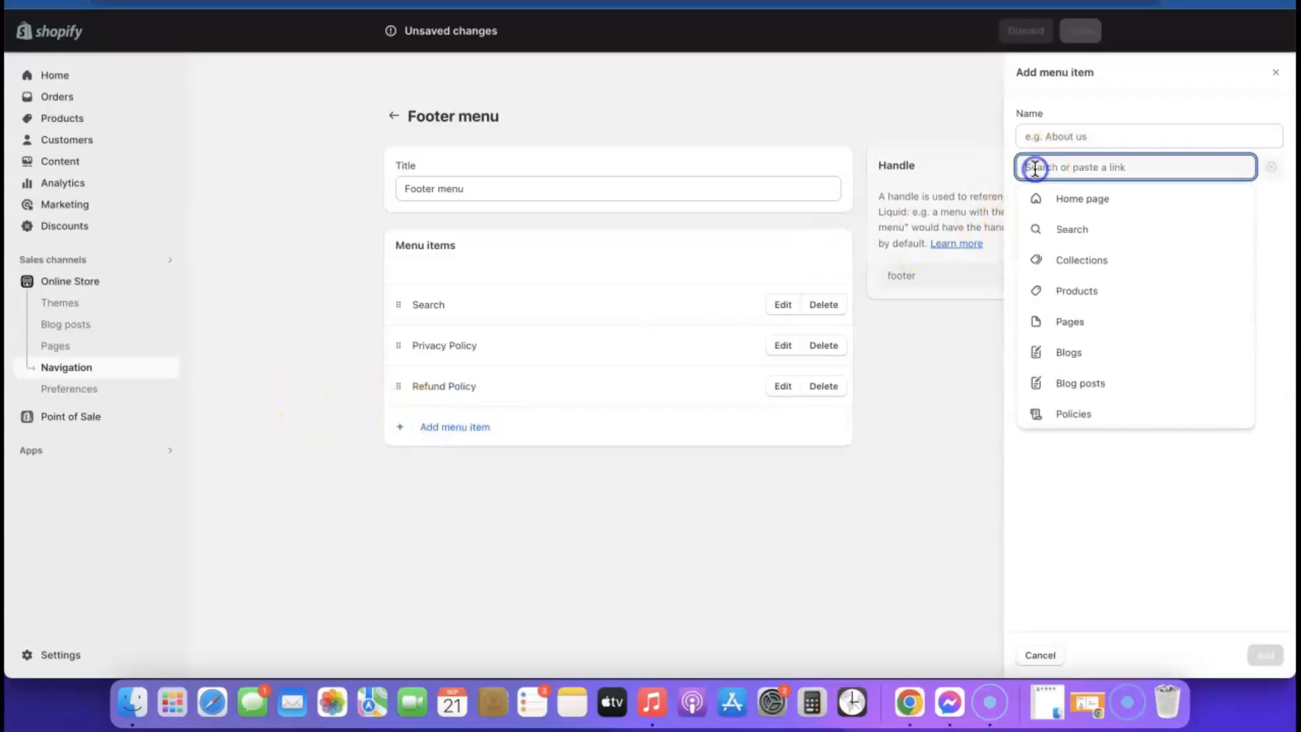
pyautogui.click(1083, 417)
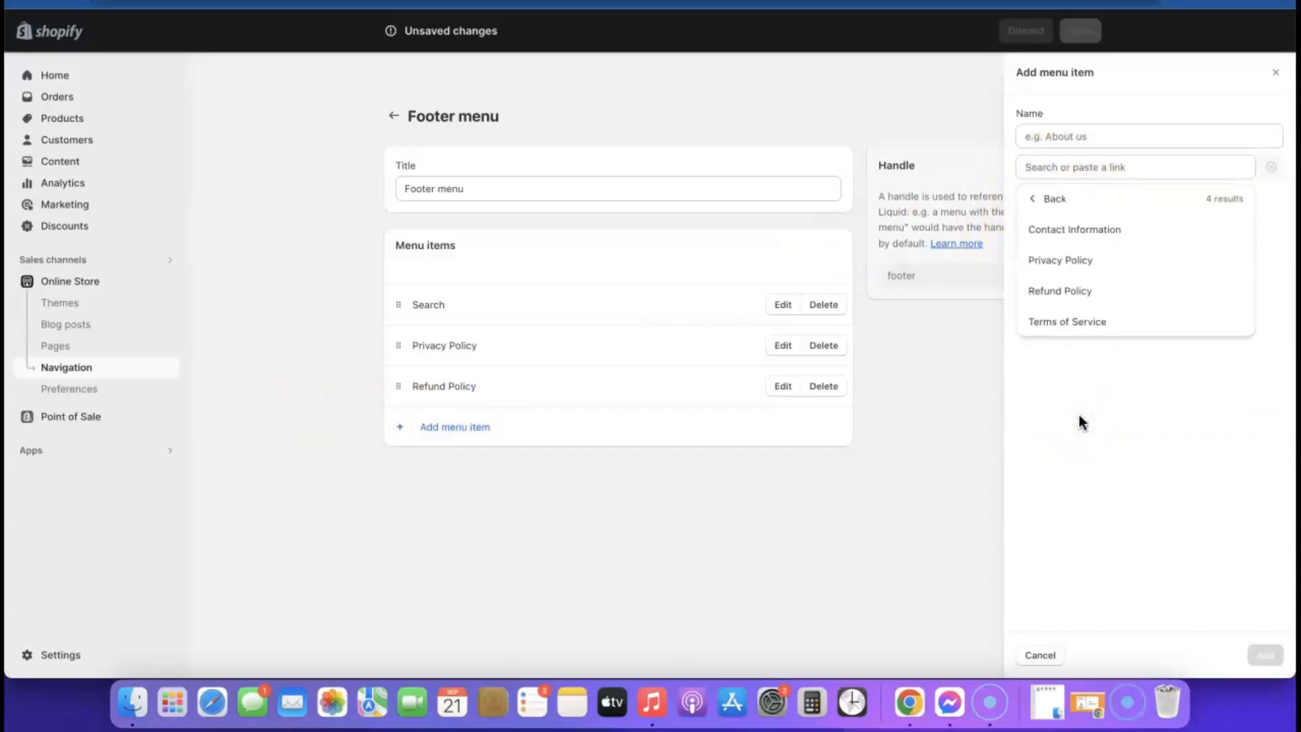
pyautogui.click(1075, 321)
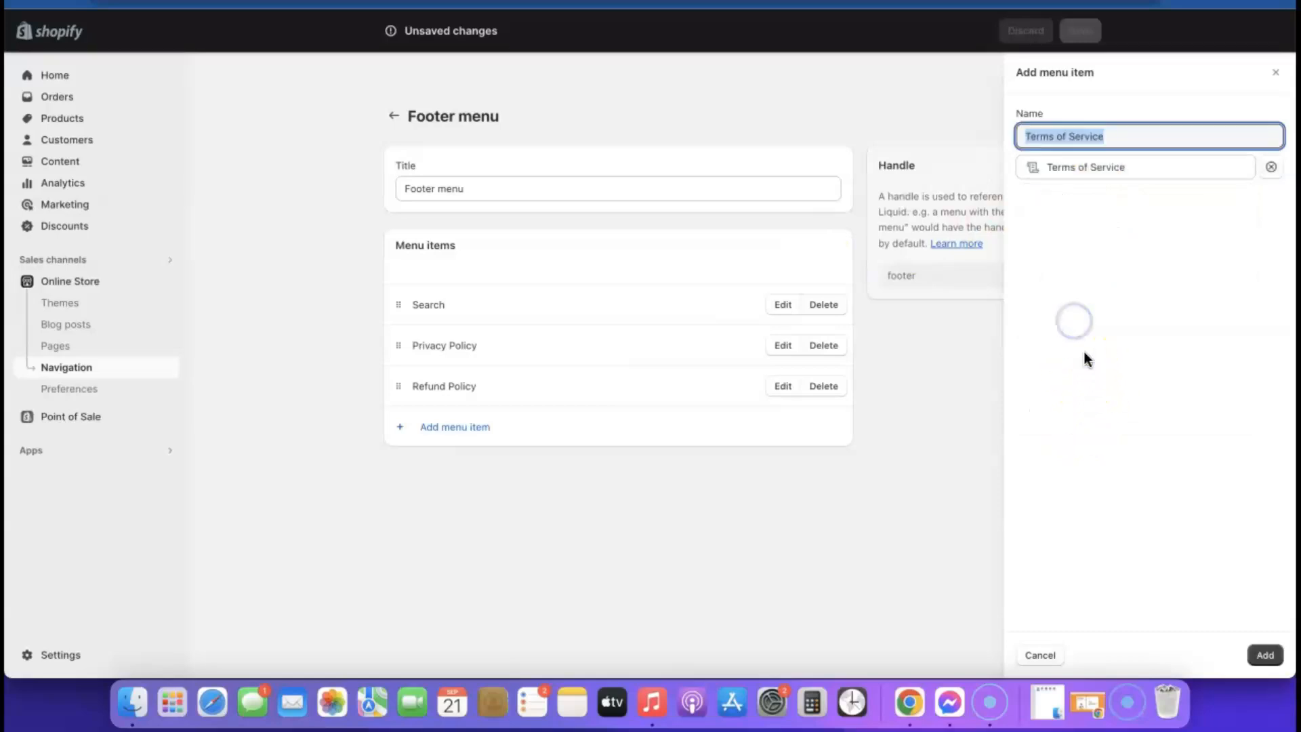
pyautogui.click(1262, 654)
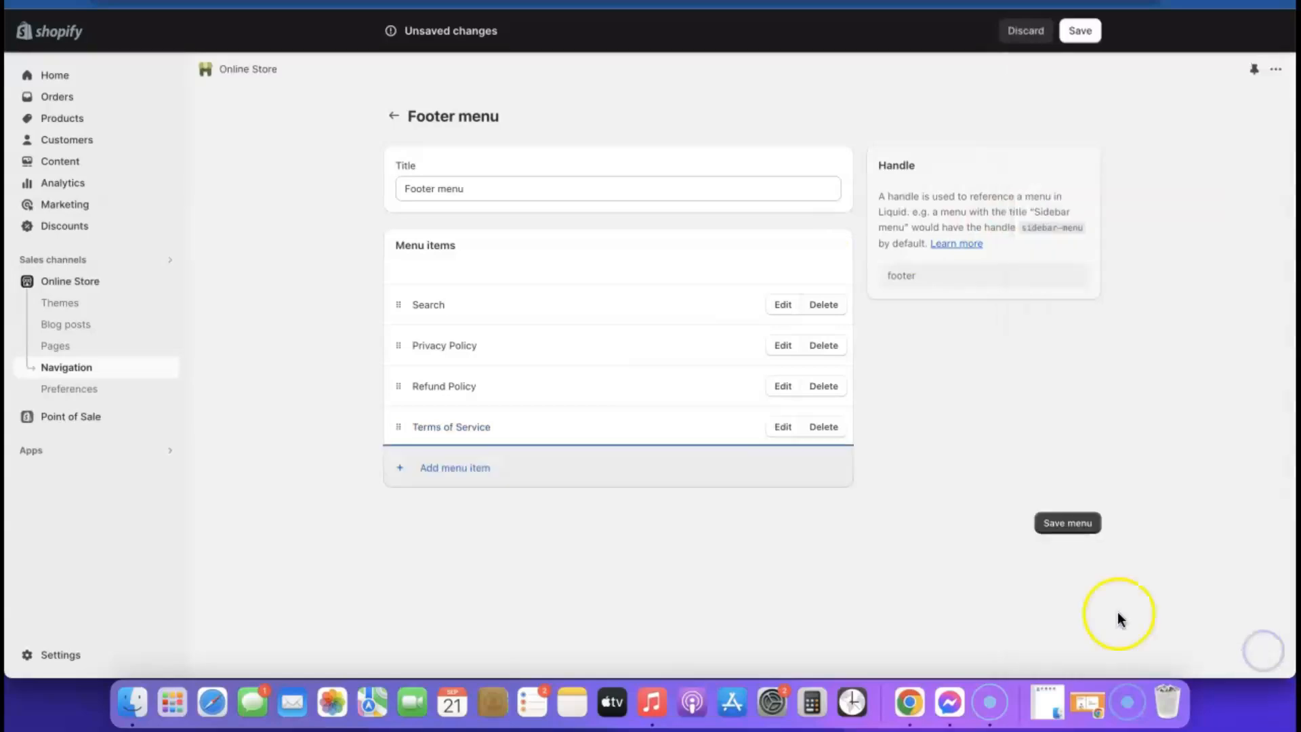
# - Add a Contact Information policy link and save the Footer menu
pyautogui.click(467, 475)
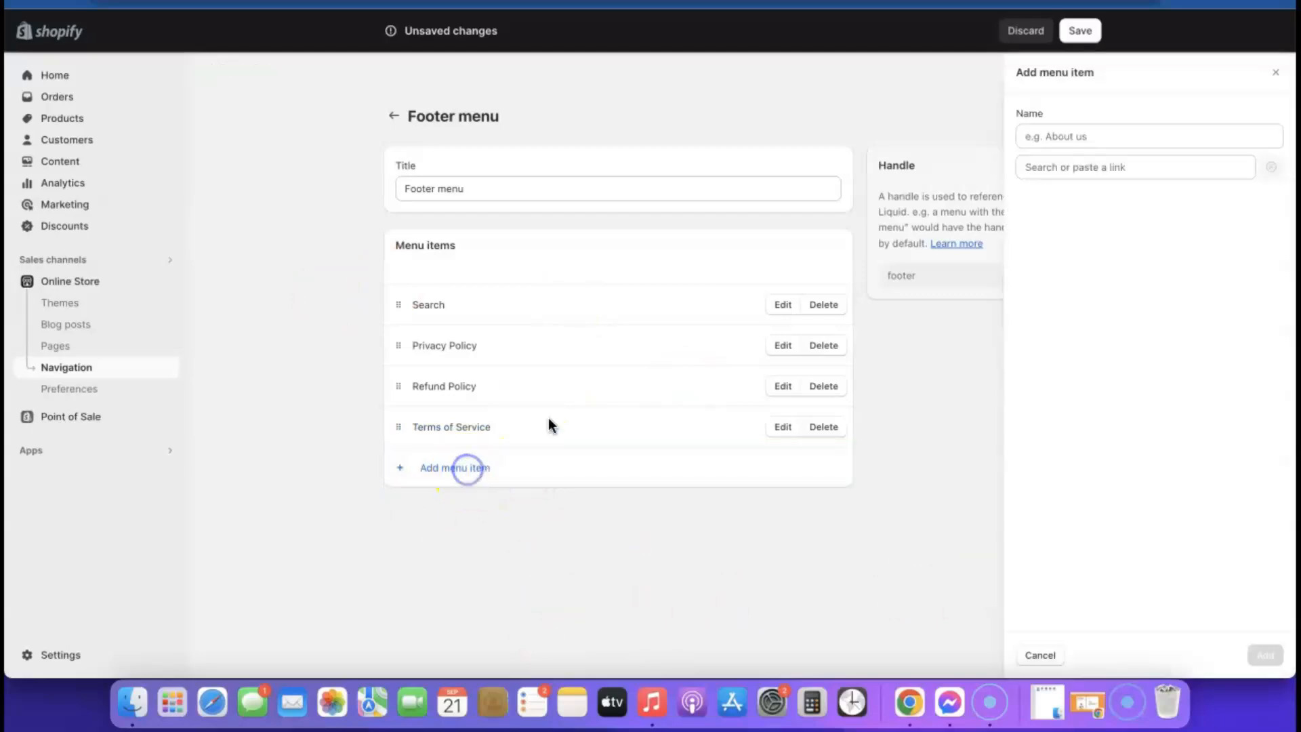
pyautogui.click(1072, 169)
pyautogui.click(1083, 419)
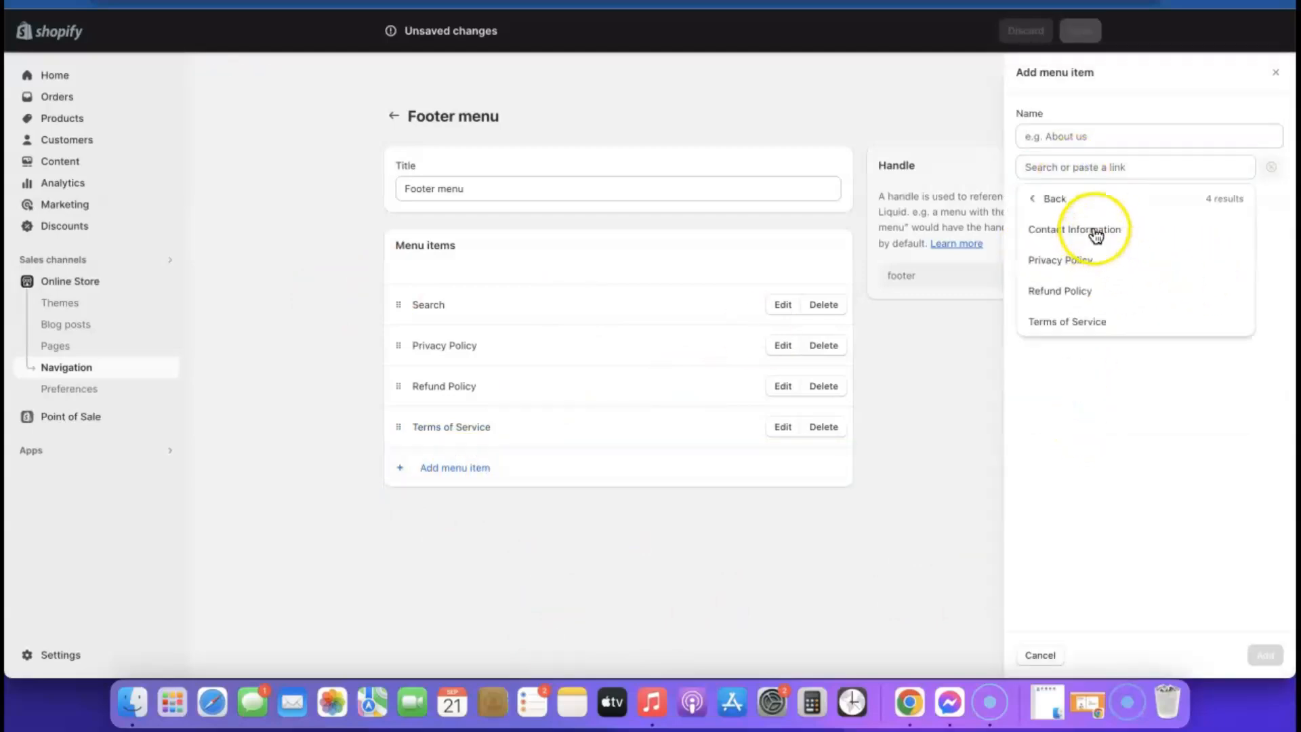
pyautogui.click(1093, 230)
pyautogui.click(1266, 656)
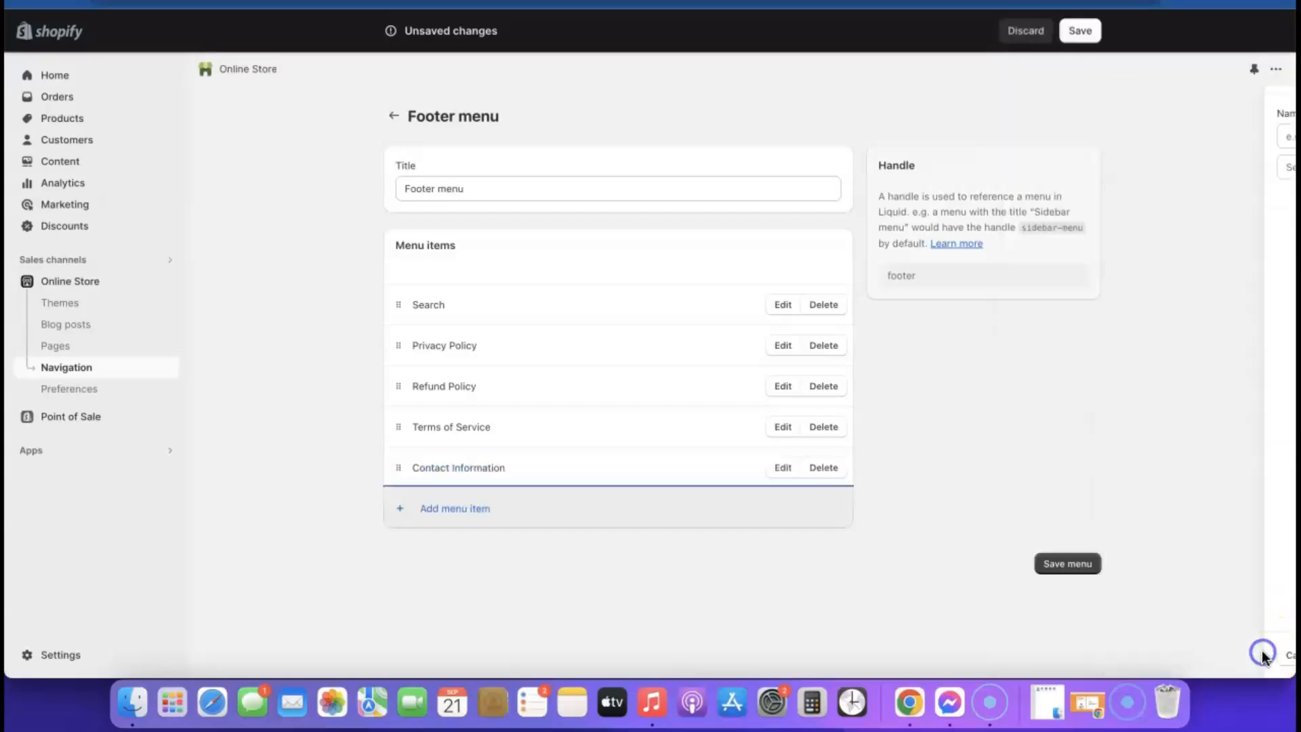
pyautogui.click(1066, 566)
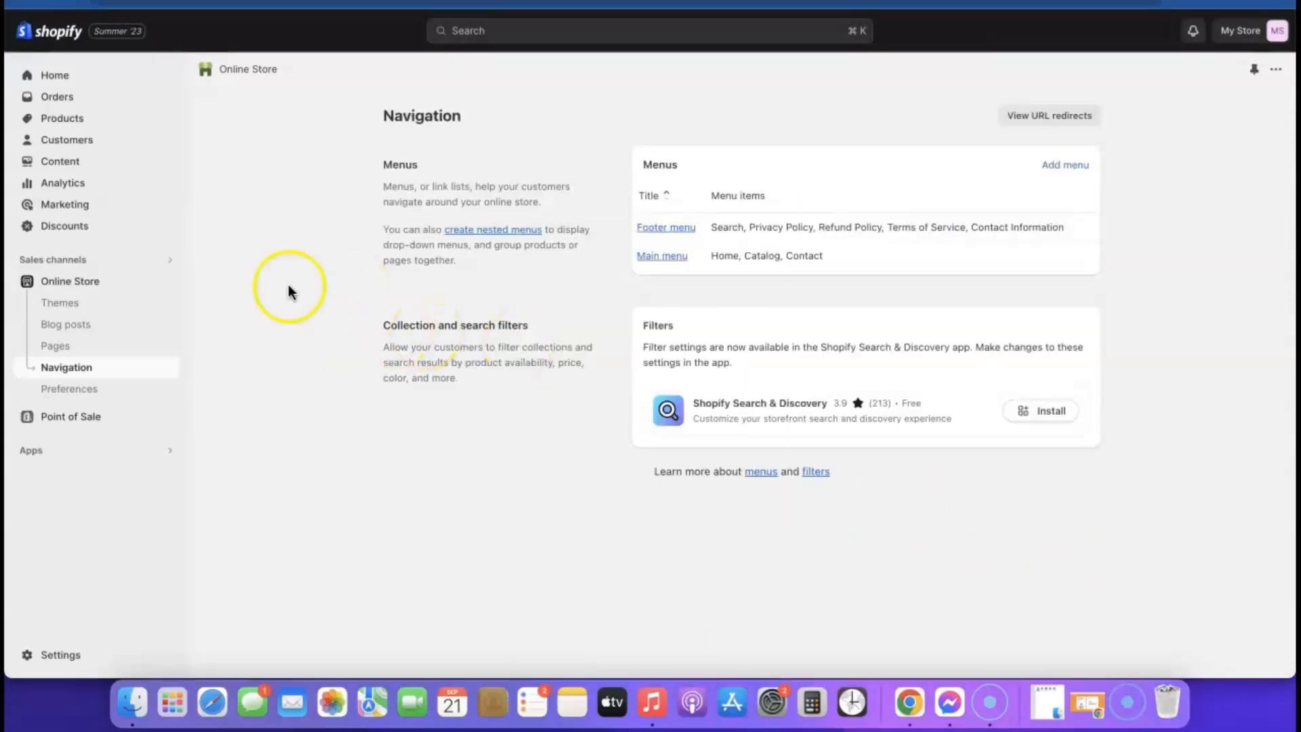
pyautogui.click(80, 281)
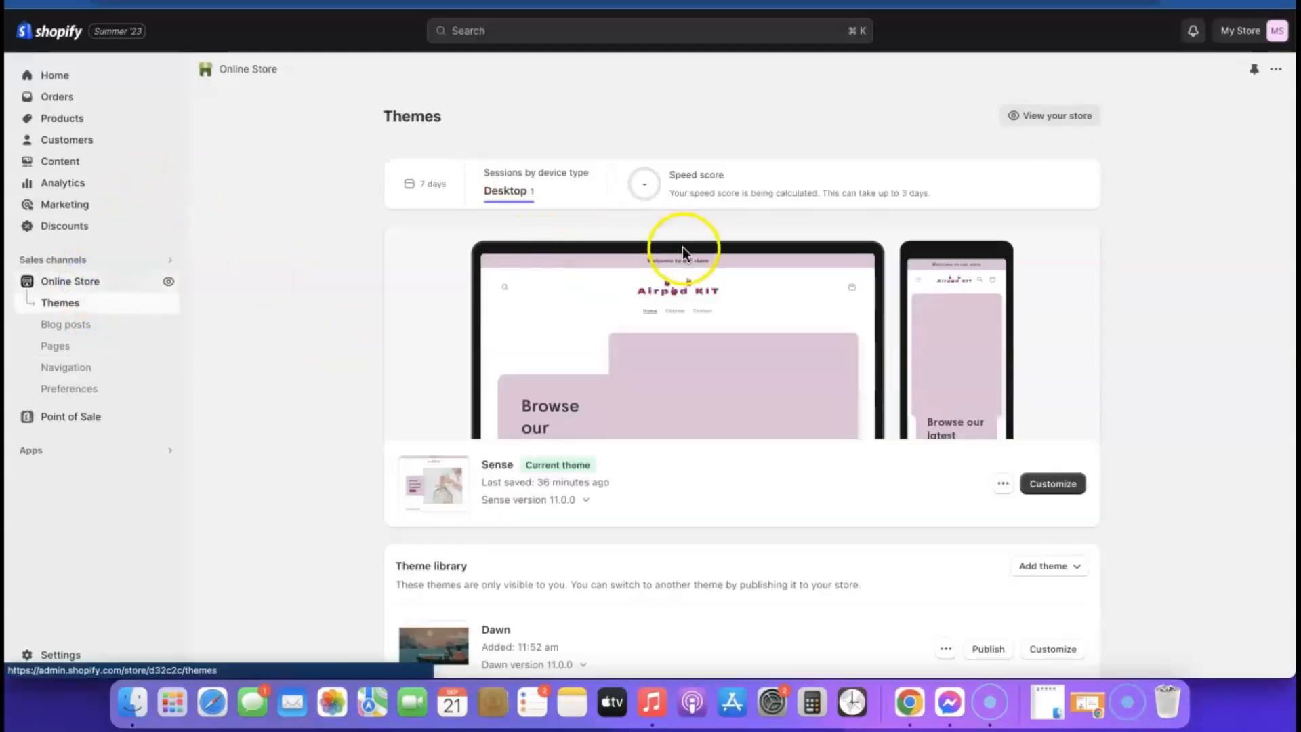
# - In the Sense theme editor, add a Menu block to the Footer section
pyautogui.click(1057, 494)
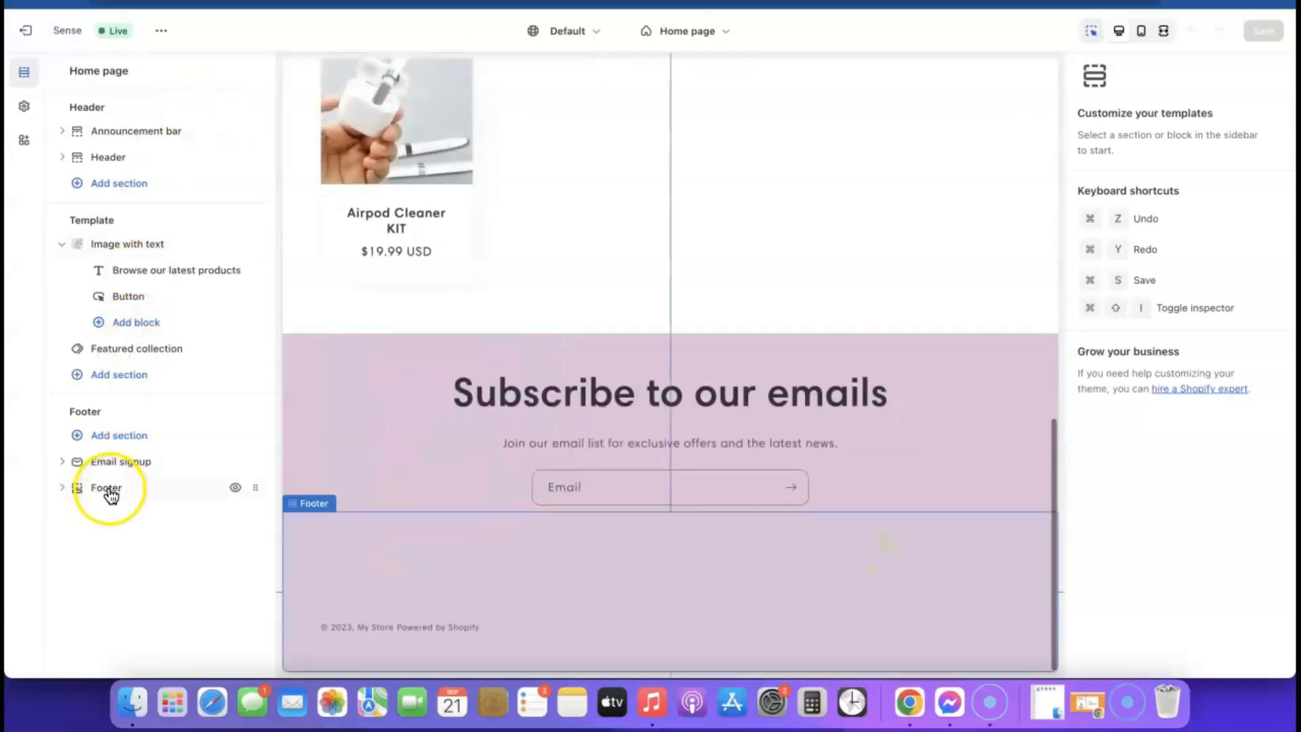
pyautogui.click(108, 491)
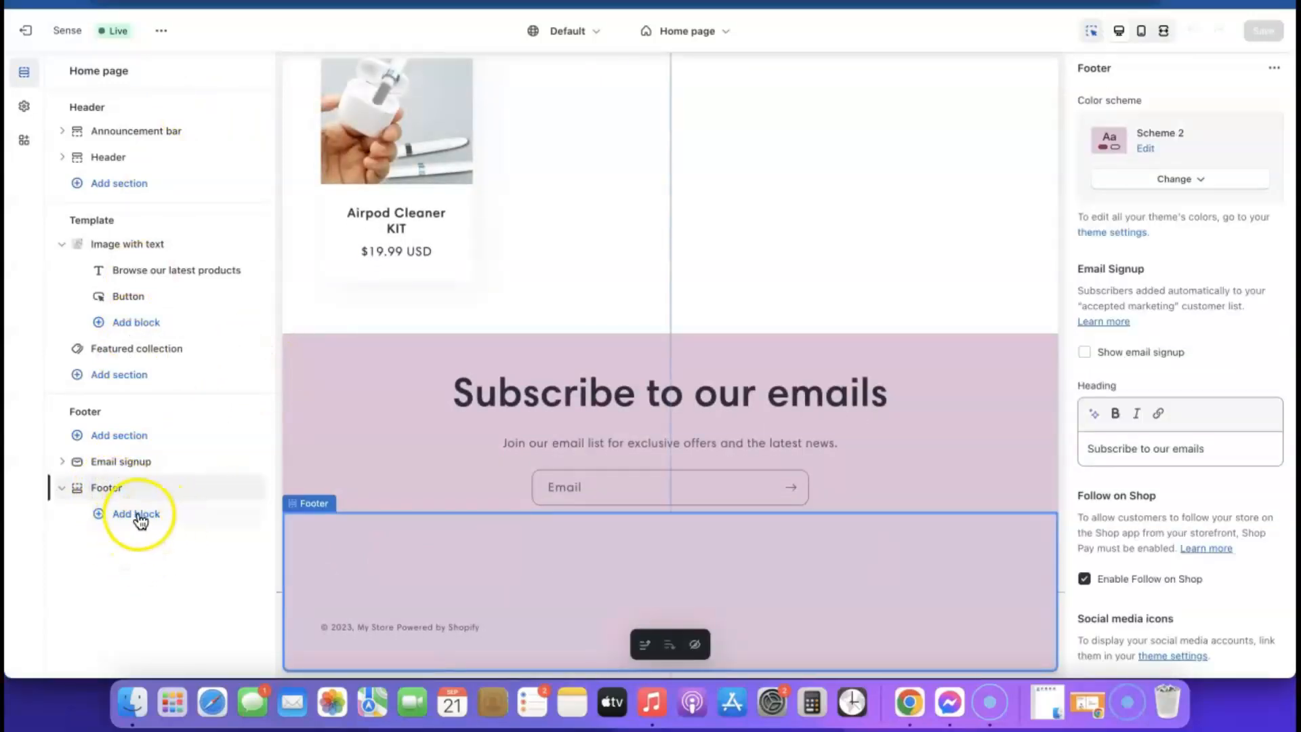
pyautogui.click(138, 515)
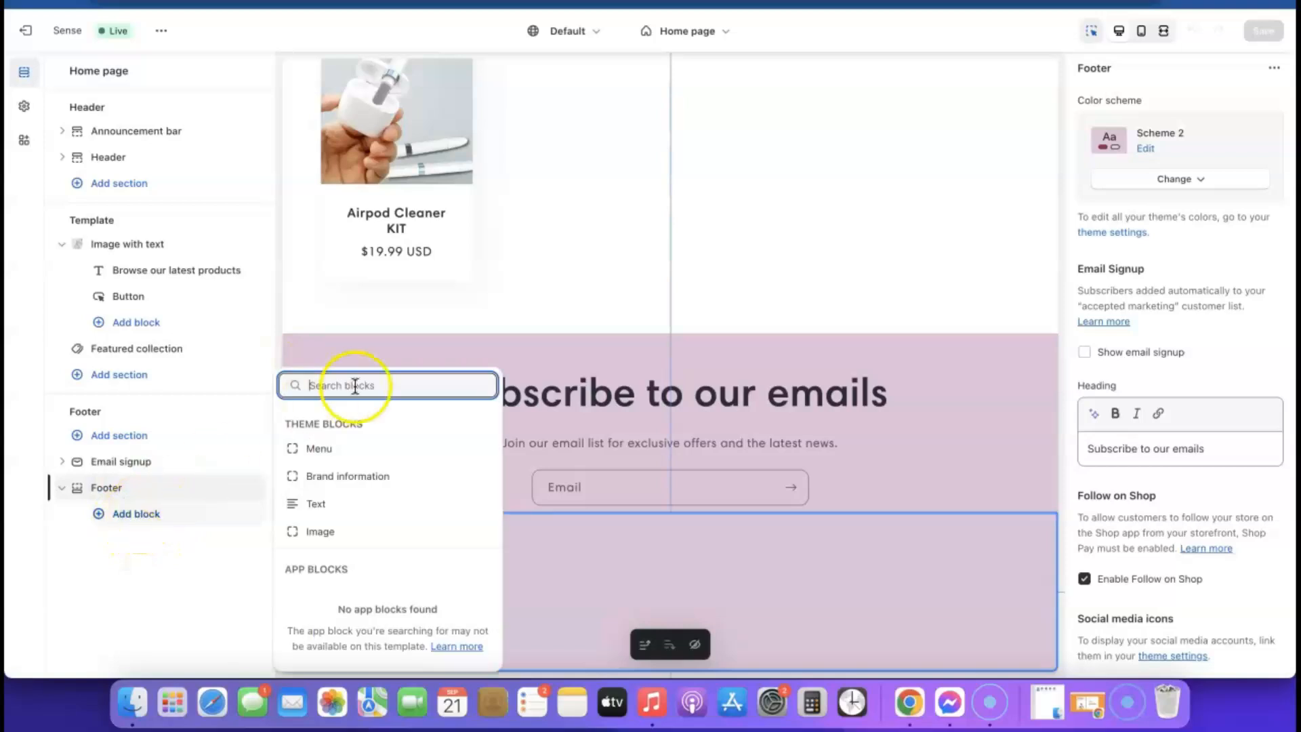
pyautogui.click(320, 448)
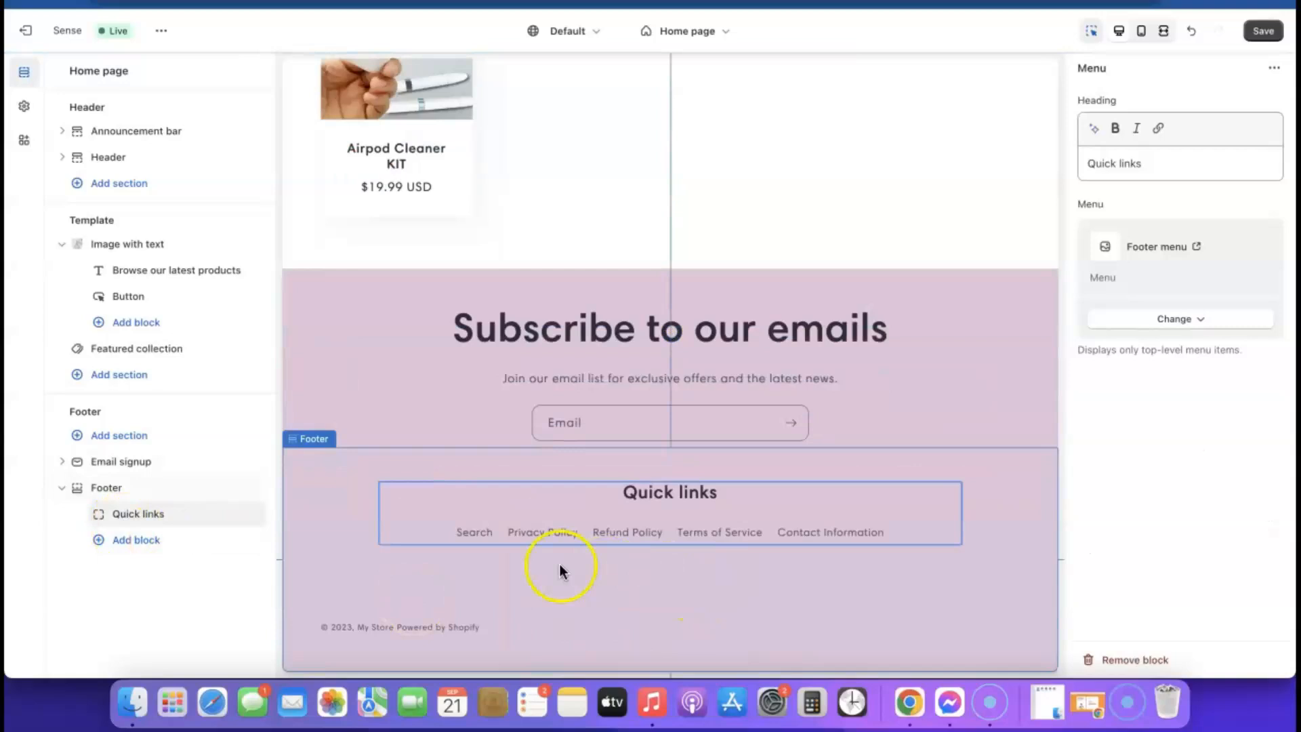